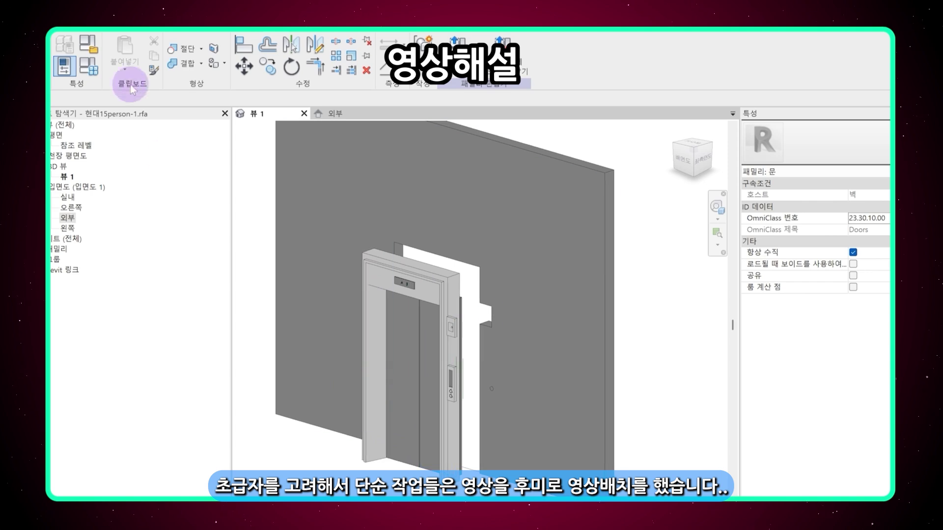
Set the elevator door family's 위치 parameter to 0 and toggle its open parameter on and off to test the door panels
left_click(88, 67)
left_click(282, 406)
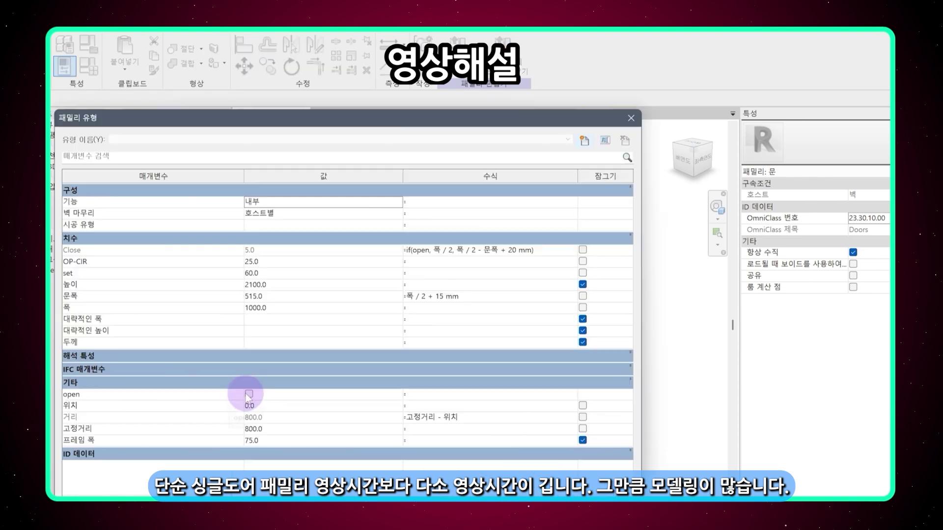
left_click(249, 395)
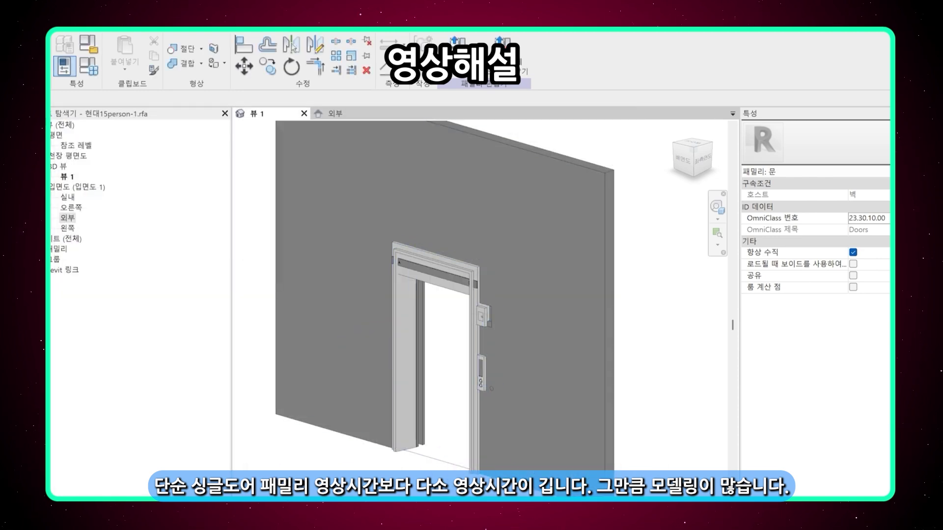
left_click(248, 405)
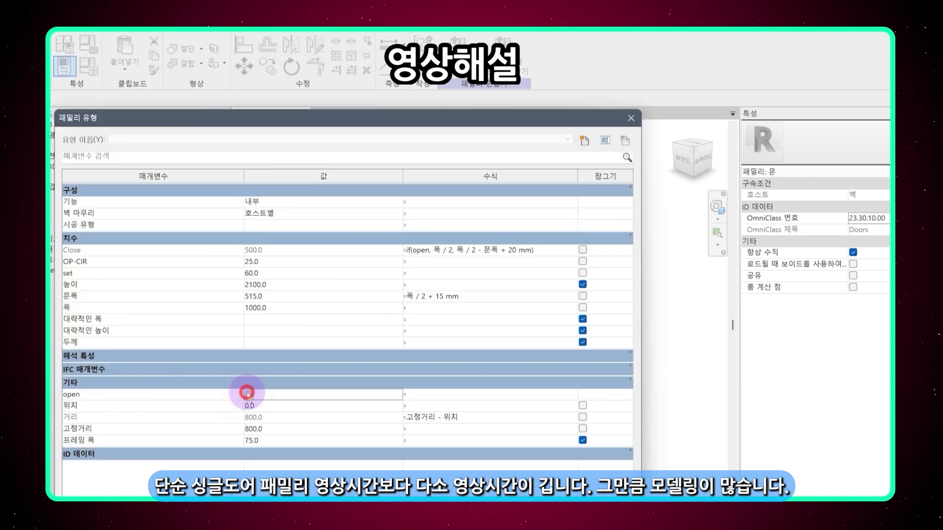
left_click(248, 394)
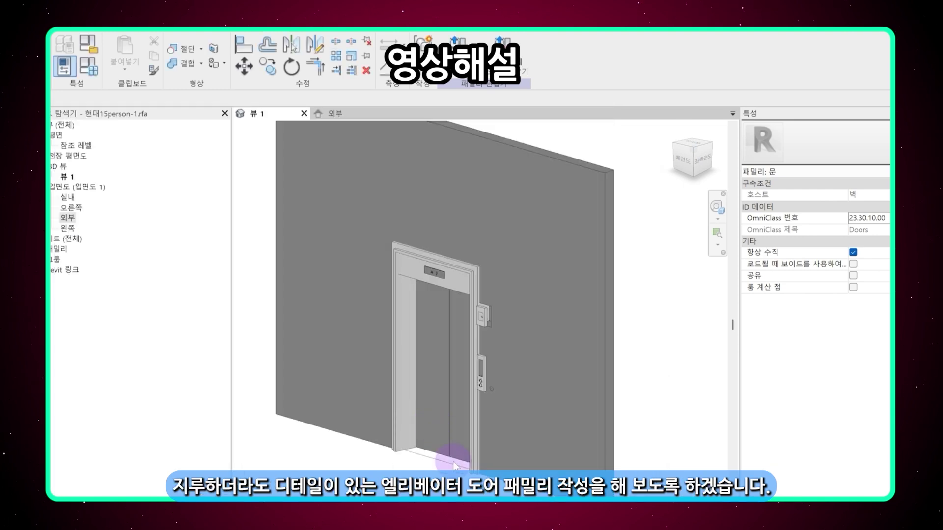
middle_click_drag(454, 466, 454, 435, "shift")
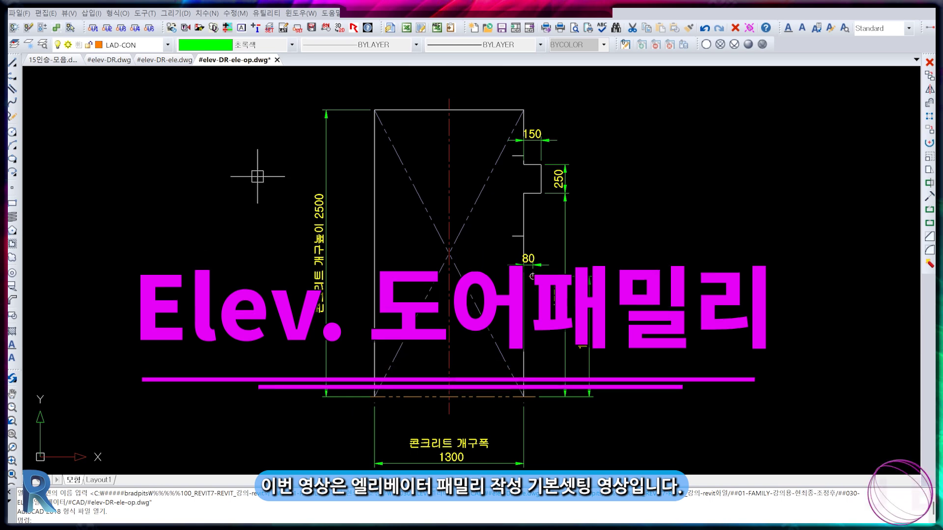
Switch to the CAD program, look over #elev-DR-ele.dwg and #elev-DR.dwg, and examine the elevator specification table in 15인승-모음.dwg
left_click(154, 60)
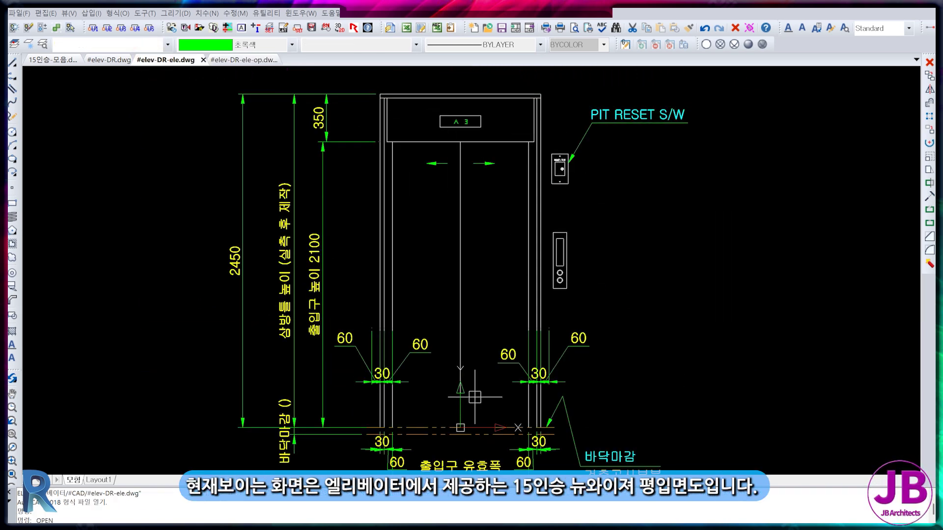
left_click(110, 59)
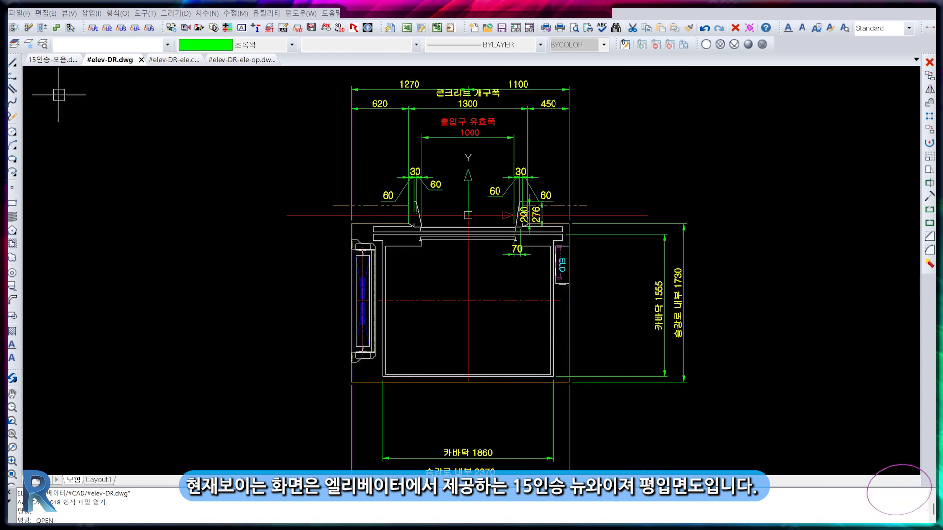
left_click(52, 60)
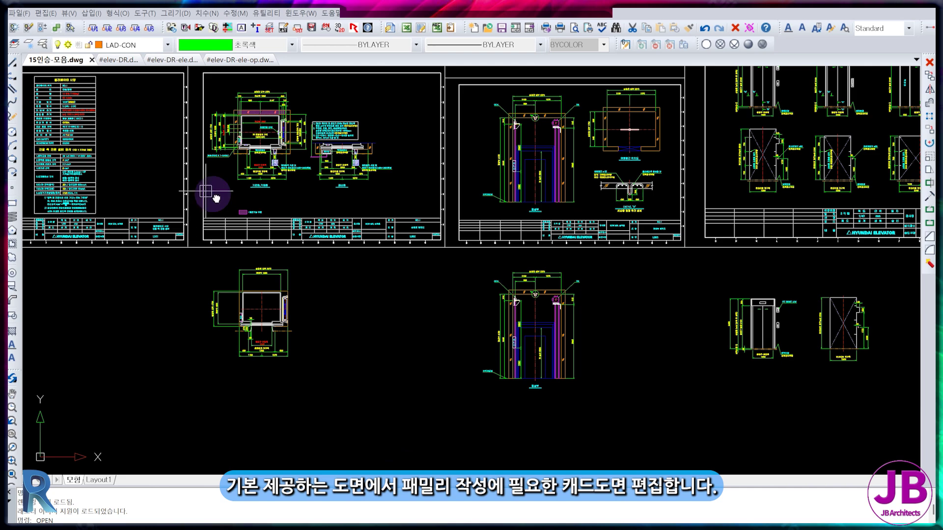
scroll(210, 200, "up", 6)
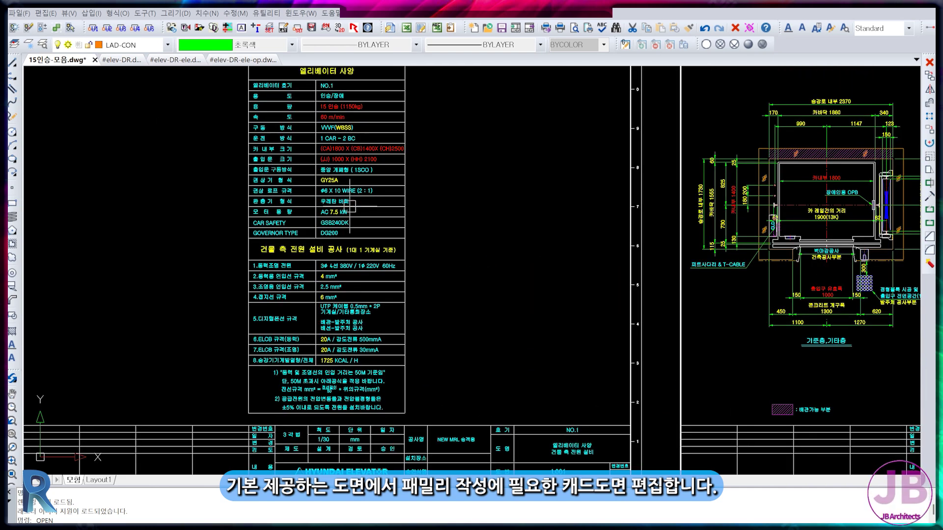
scroll(395, 183, "up", 4)
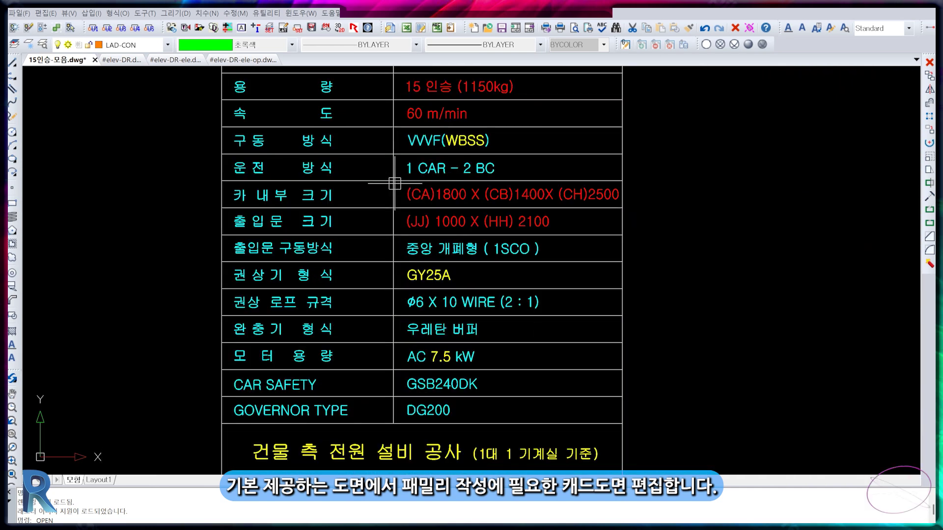
scroll(394, 183, "down", 5)
Examine the hoistway plan, overhead section and entrance elevation sheets of the supplied 15-person elevator drawings
middle_click_drag(694, 242, 301, 234)
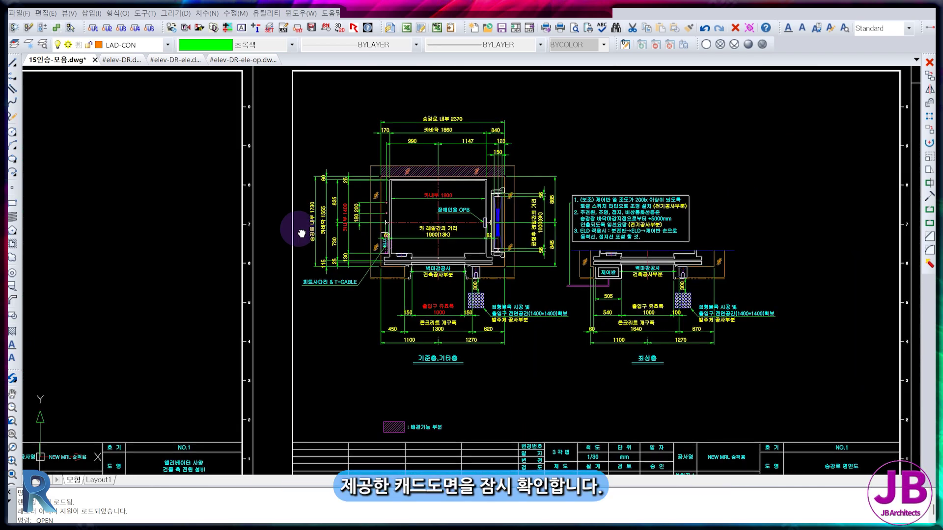
middle_click_drag(696, 284, 368, 316)
middle_click_drag(602, 283, 304, 274)
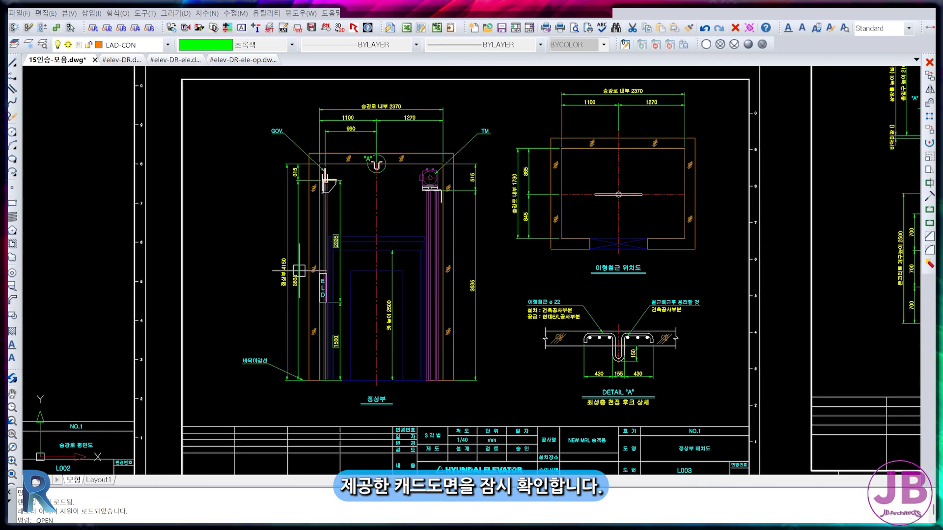
middle_click_drag(610, 292, 188, 312)
middle_click_drag(524, 269, 397, 328)
middle_click_drag(274, 101, 295, 143)
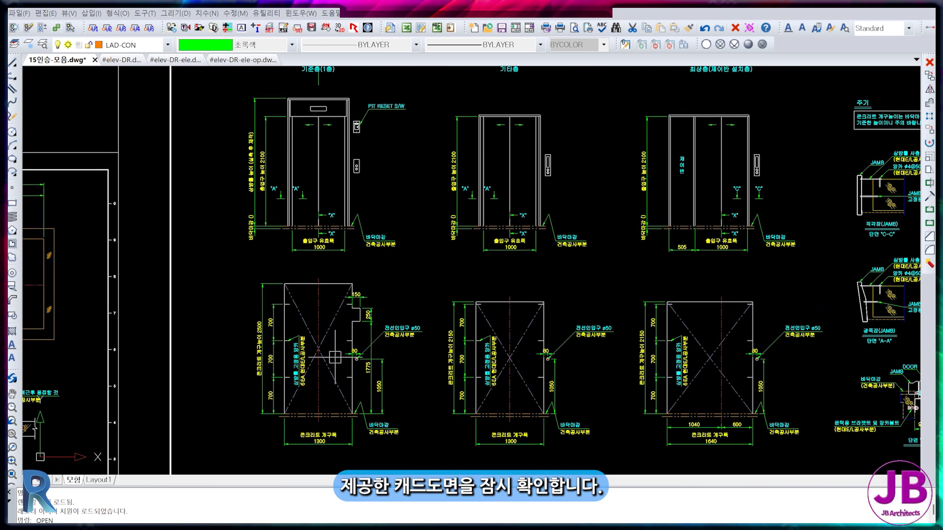
Examine the hoistway section sheet, including the 5F landing detail, the pit area and the whole sheet layout
scroll(390, 326, "down", 6)
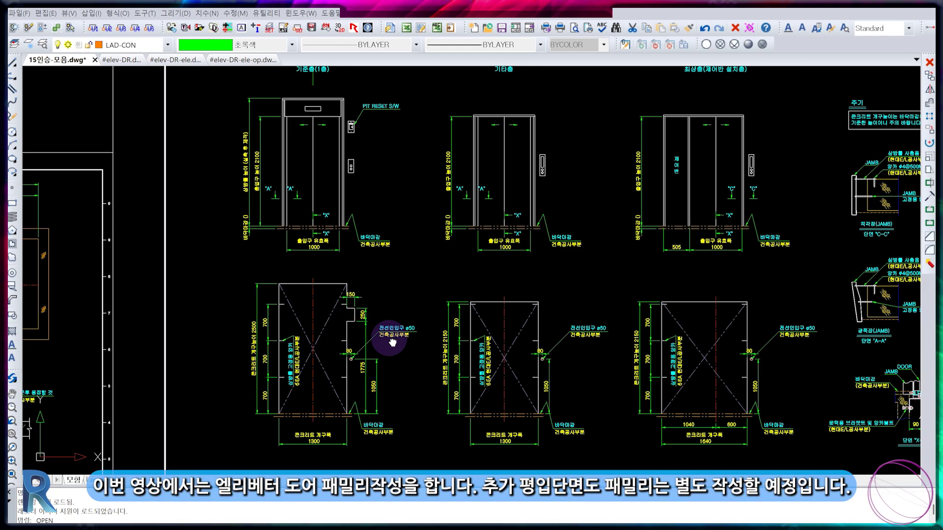
scroll(639, 285, "up", 8)
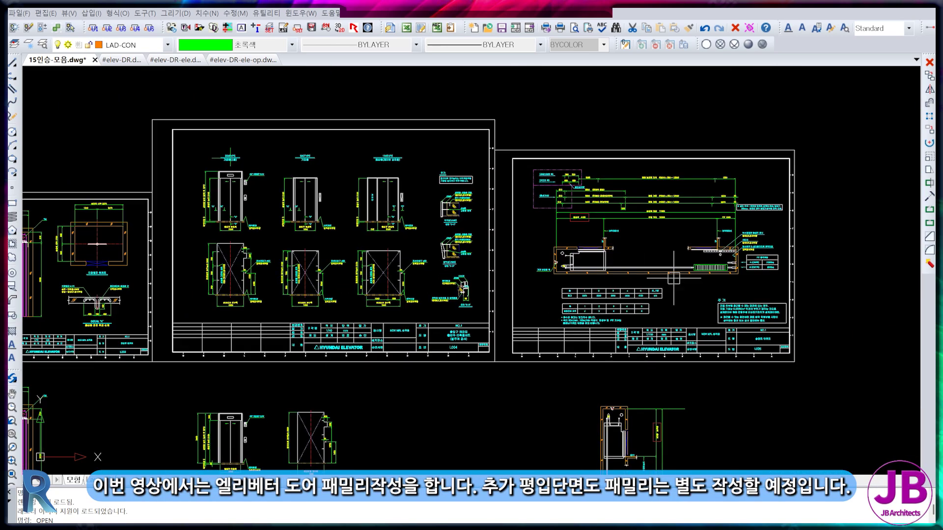
scroll(686, 276, "down", 4)
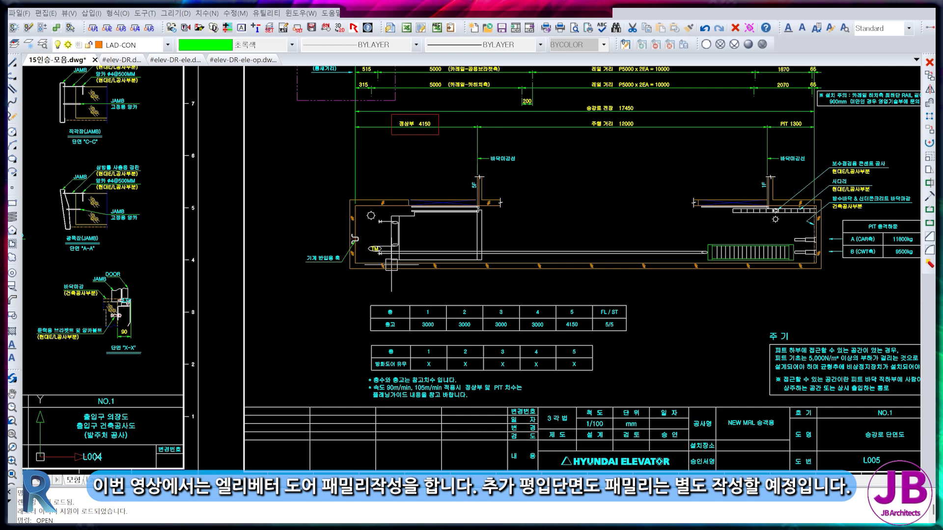
scroll(447, 305, "down", 2)
scroll(462, 236, "up", 10)
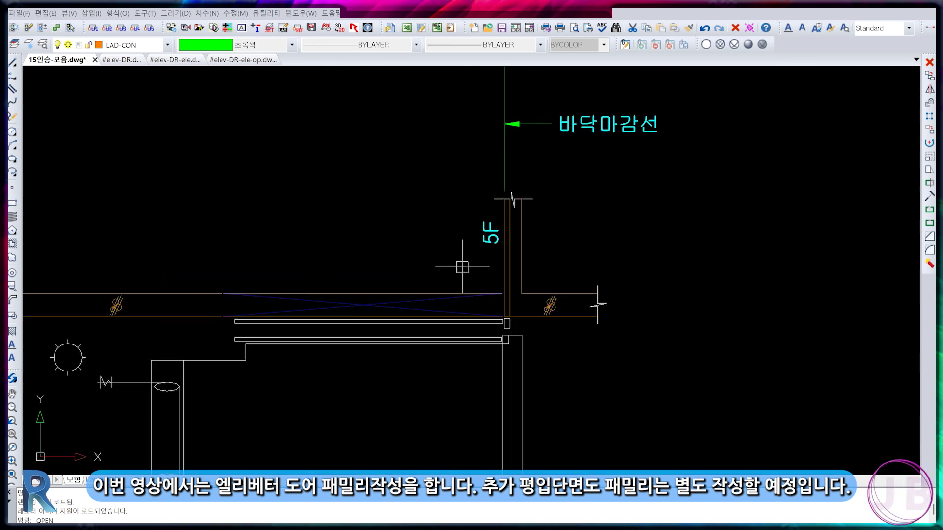
scroll(462, 270, "down", 6)
scroll(672, 294, "up", 5)
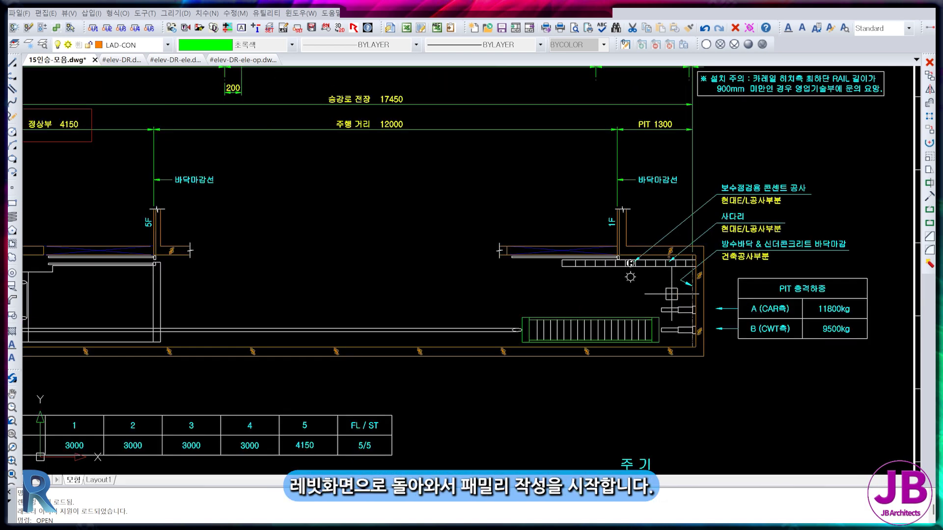
scroll(630, 264, "down", 5)
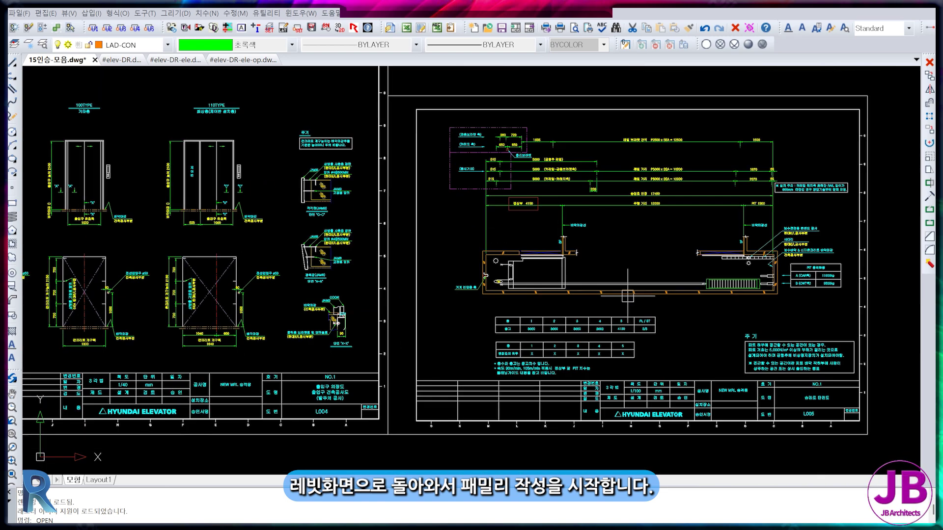
Switch to Revit and create a new family from the 미터법 문.rft door template
left_click(320, 516)
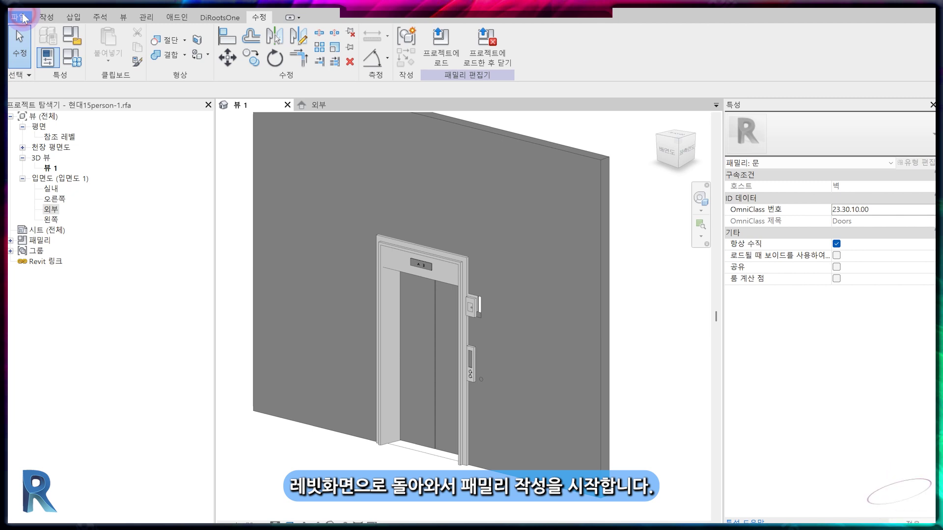
left_click(20, 17)
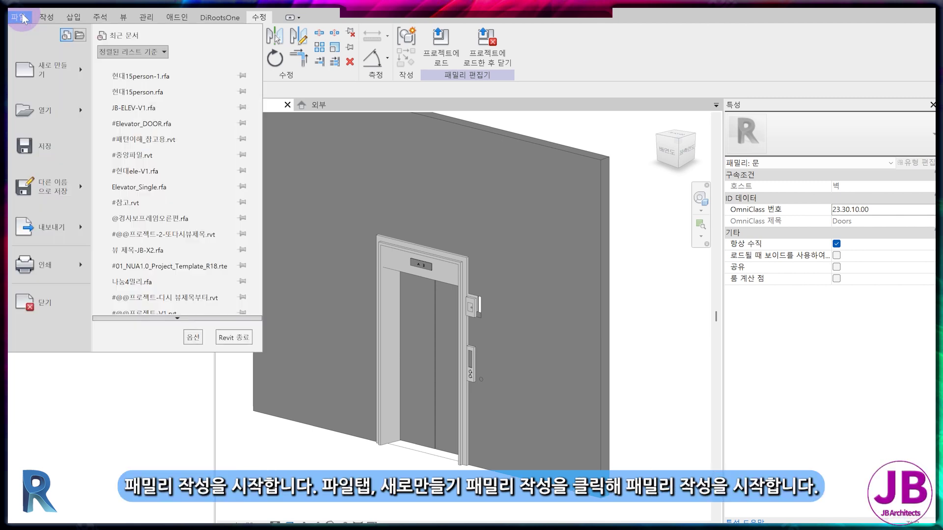
left_click(40, 79)
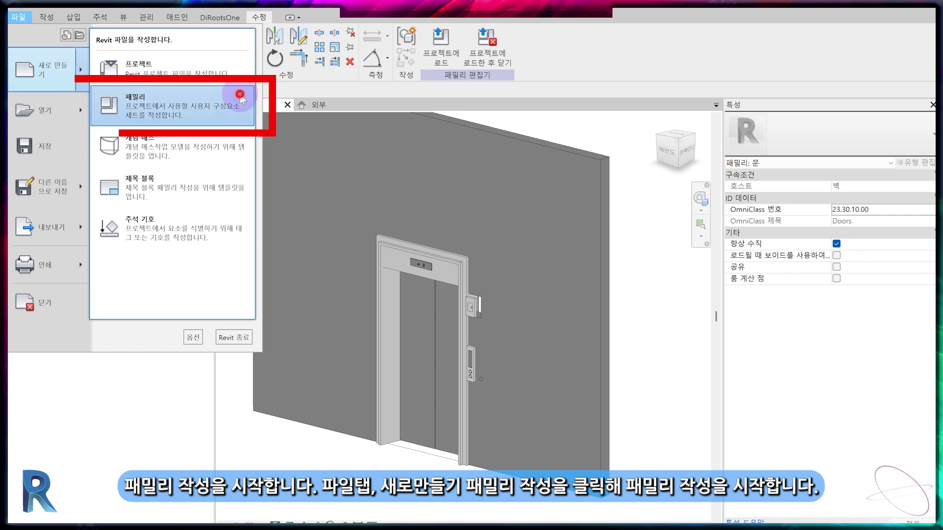
left_click(241, 98)
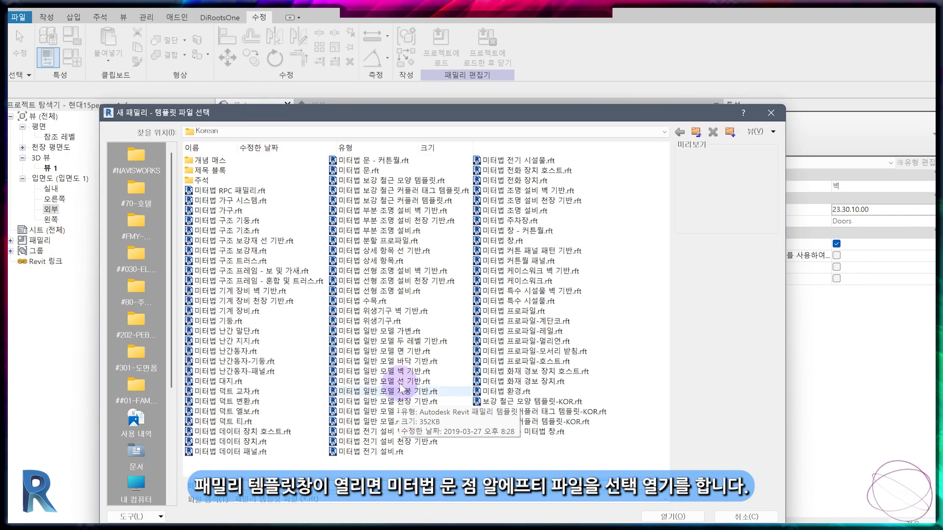
left_click(383, 171)
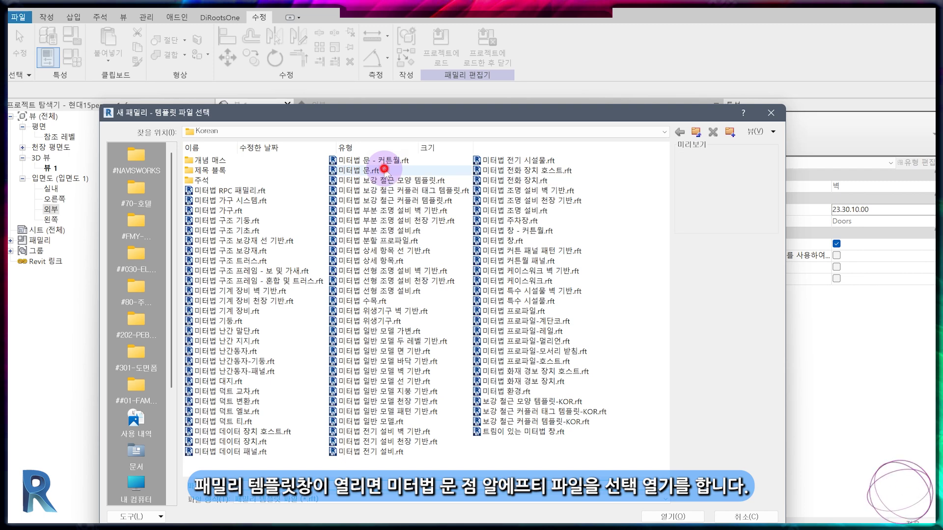
left_click(680, 516)
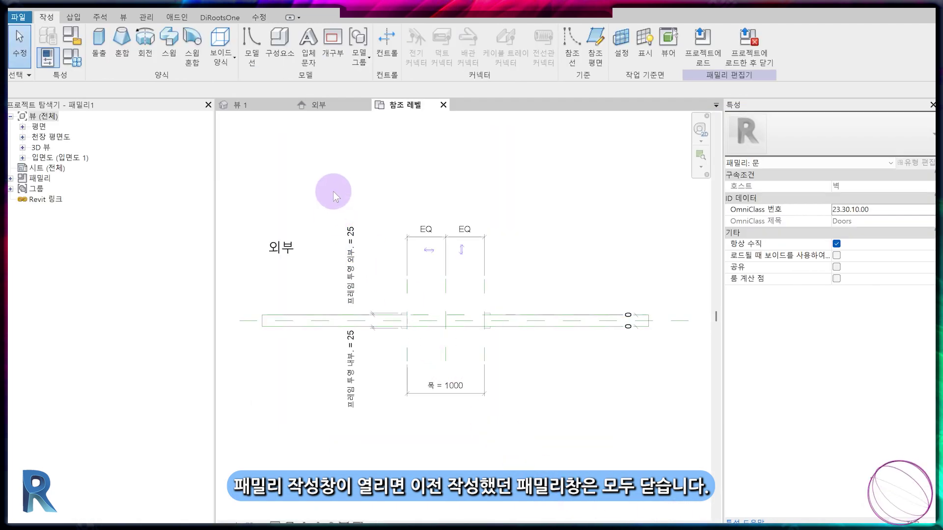
Close the previous elevator family's 외부 and 뷰 1 views, leaving only the new family's 참조 레벨 view open
left_click(313, 104)
left_click(365, 105)
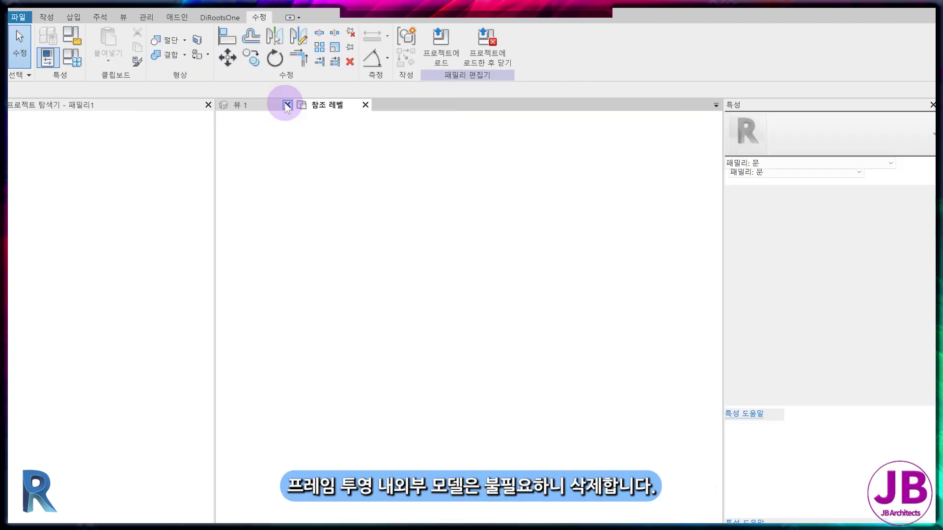
left_click(287, 105)
Delete the exterior and interior frame projection extrusions from both sides of the door opening in the plan view
scroll(437, 339, "up", 5)
middle_click_drag(437, 339, 589, 384)
left_click(379, 209)
left_click(490, 361)
middle_click_drag(493, 362, 386, 353)
left_click(372, 295)
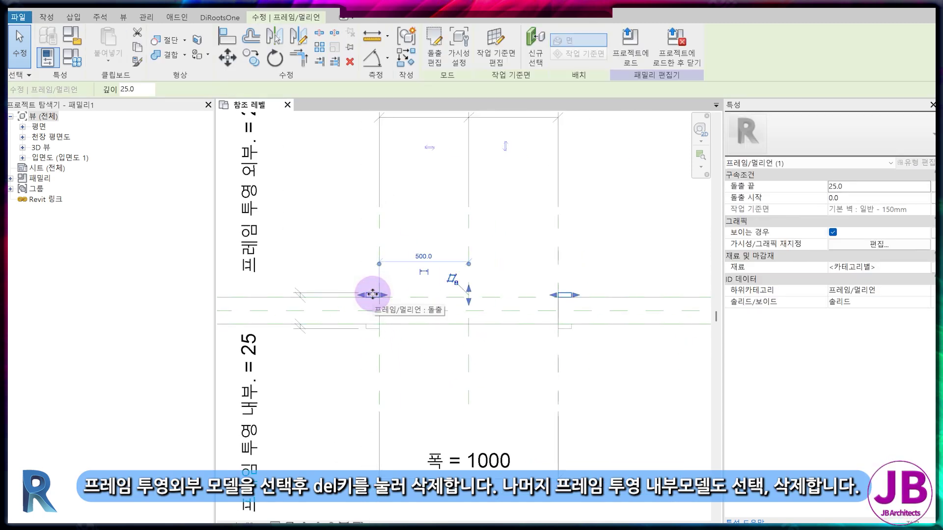
key("Delete")
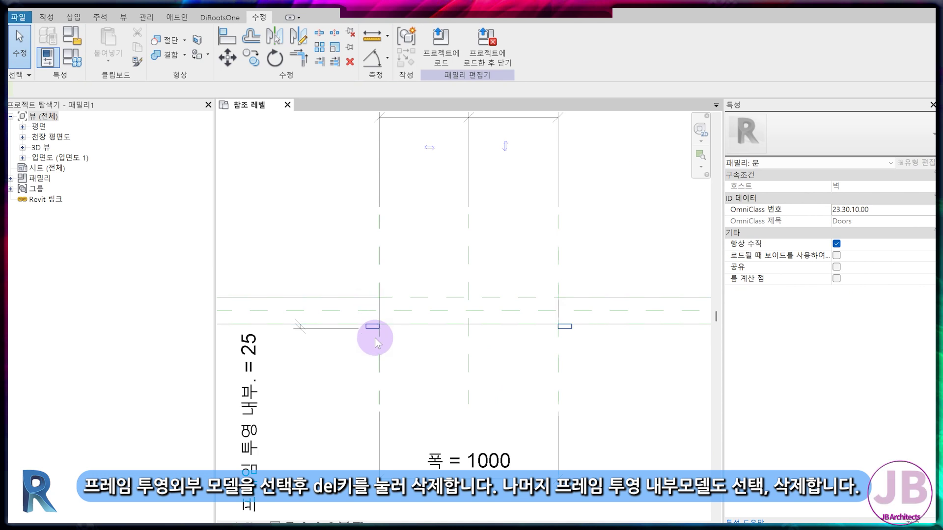
left_click(374, 330)
key("Delete")
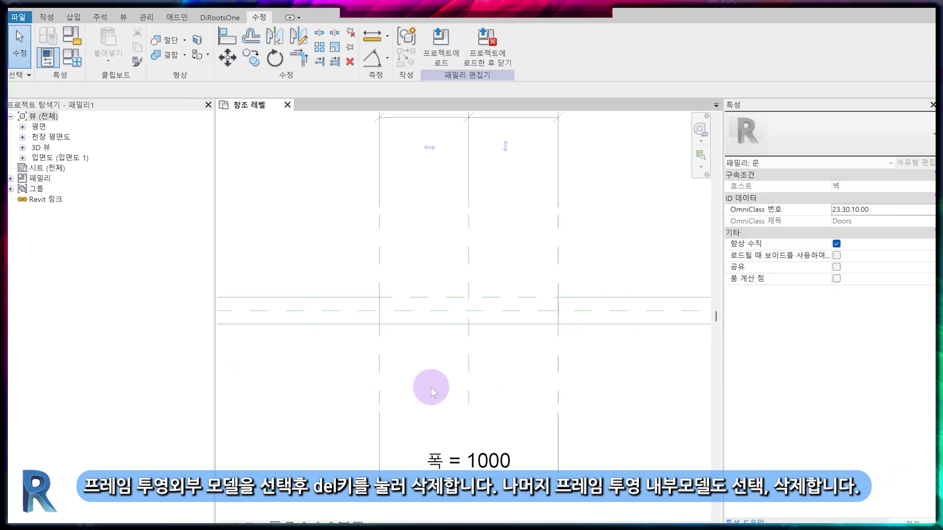
Open the 3D view 뷰 1 of the new family and return to the 참조 레벨 plan view
scroll(407, 385, "down", 3)
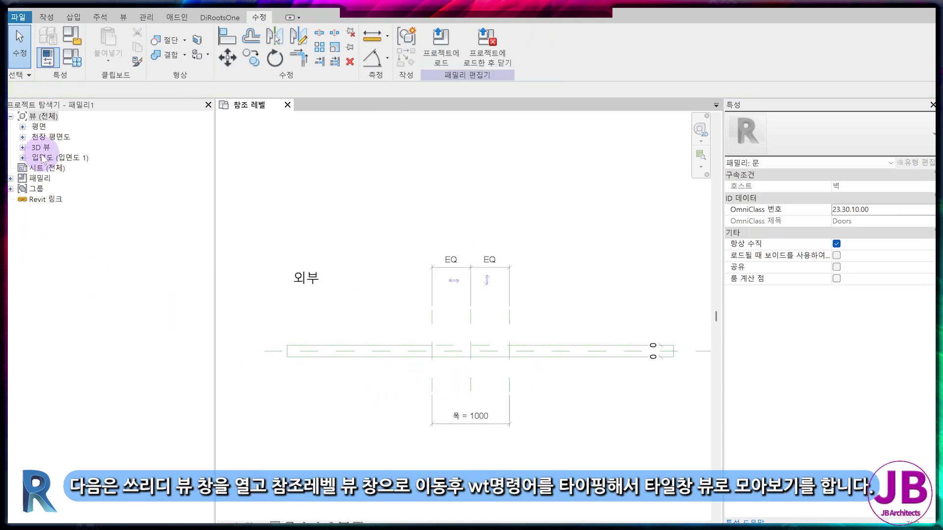
left_click(42, 149)
left_click(23, 148)
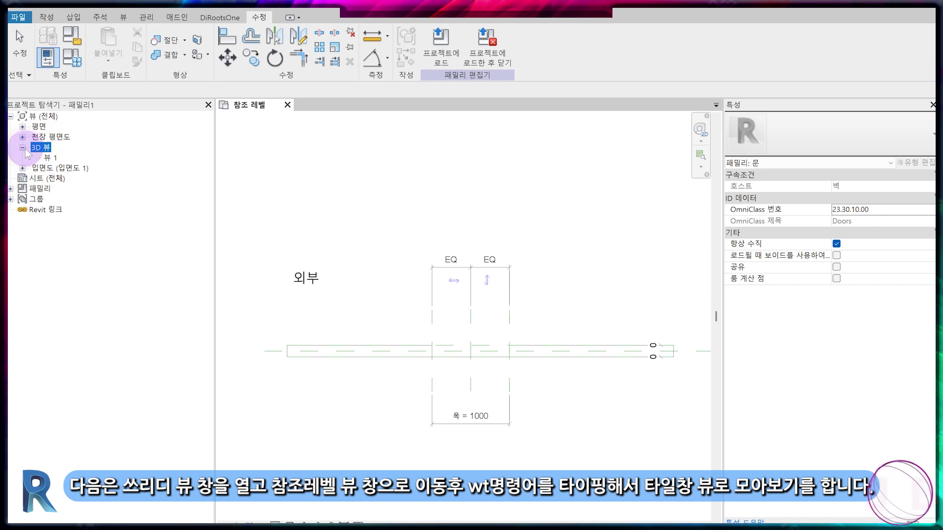
double_click(49, 158)
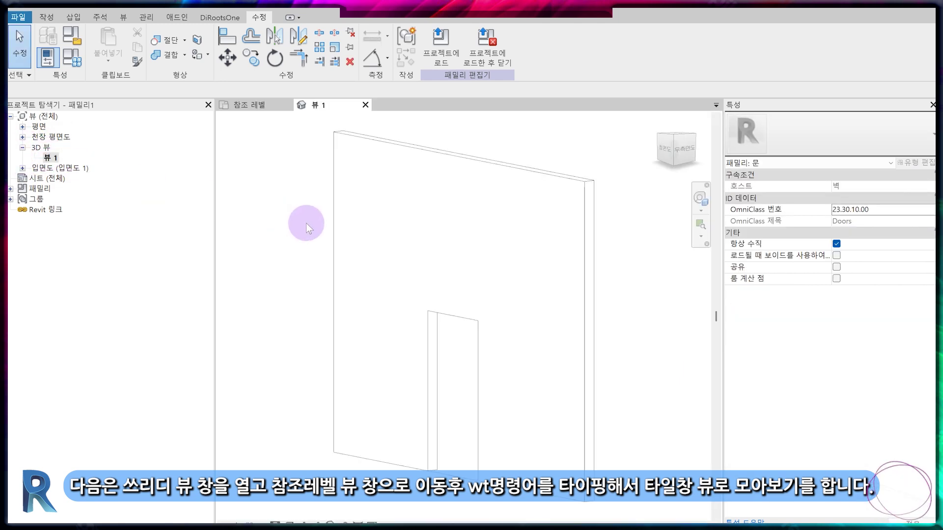
left_click(265, 106)
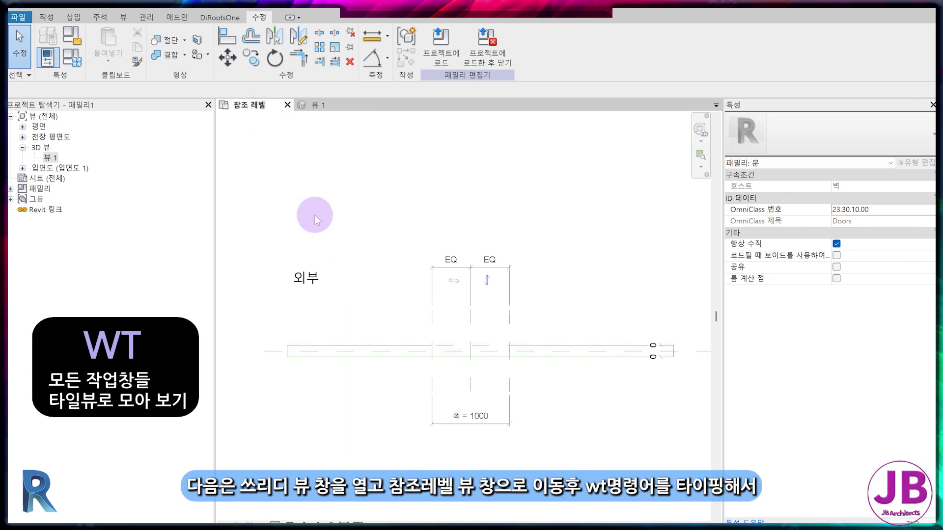
Tile the plan and 3D views side by side and zoom all of them to fit their windows
key("w")
key("t")
key("z")
key("a")
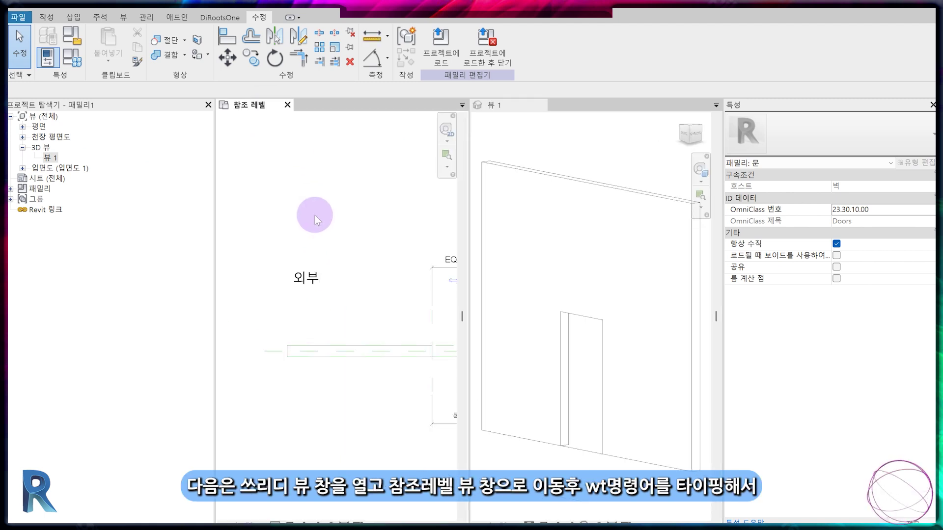
scroll(327, 310, "up", 5)
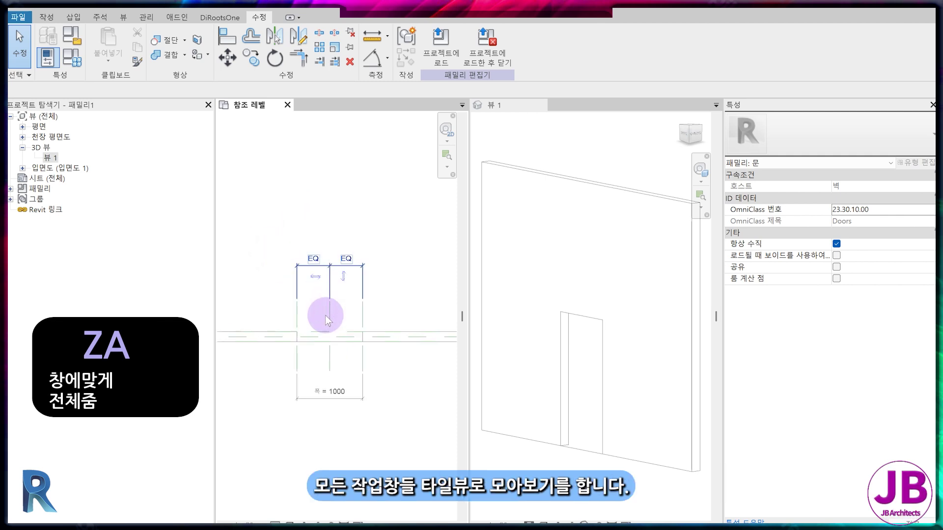
Open the 외부 elevation view of the door family alongside the plan view
left_click(23, 167)
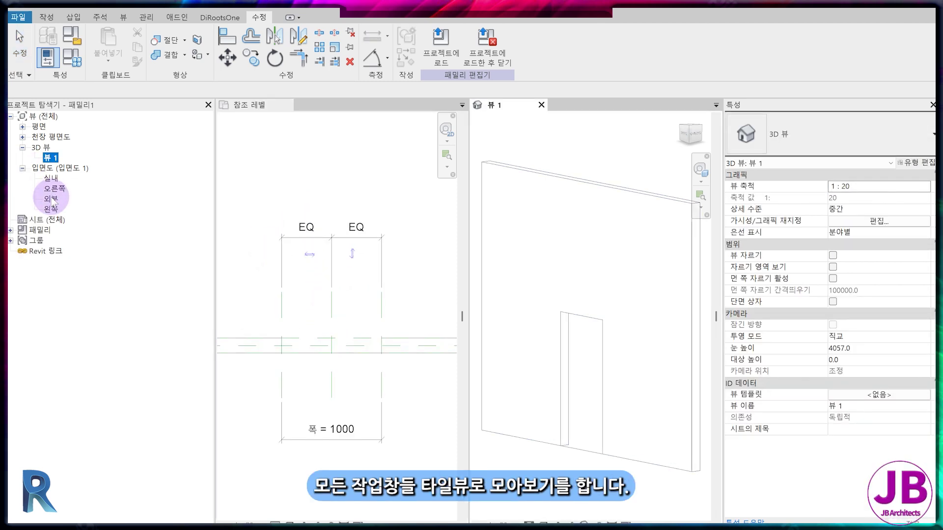
double_click(51, 199)
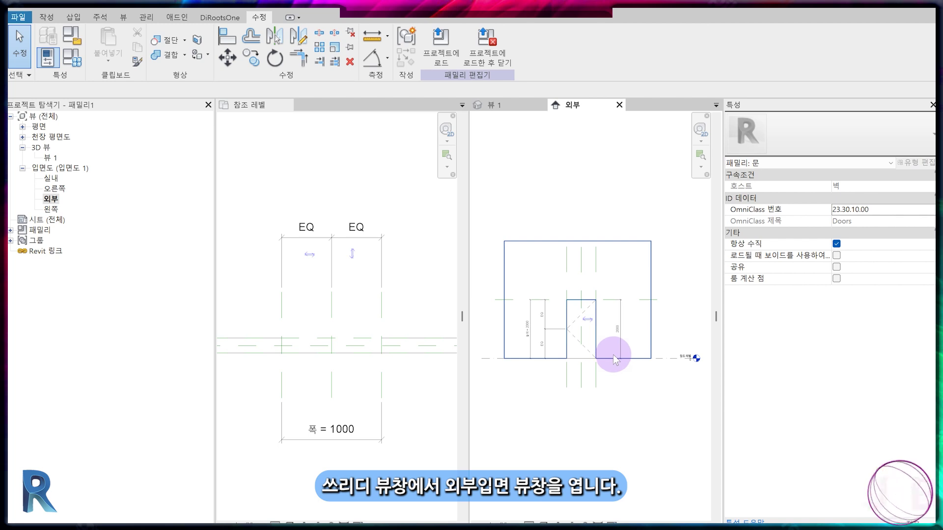
scroll(551, 326, "up", 5)
Delete the family parameters 프레임 투영 외부, 프레임 투영 내부 and 프레임 폭 from the family types
left_click(72, 58)
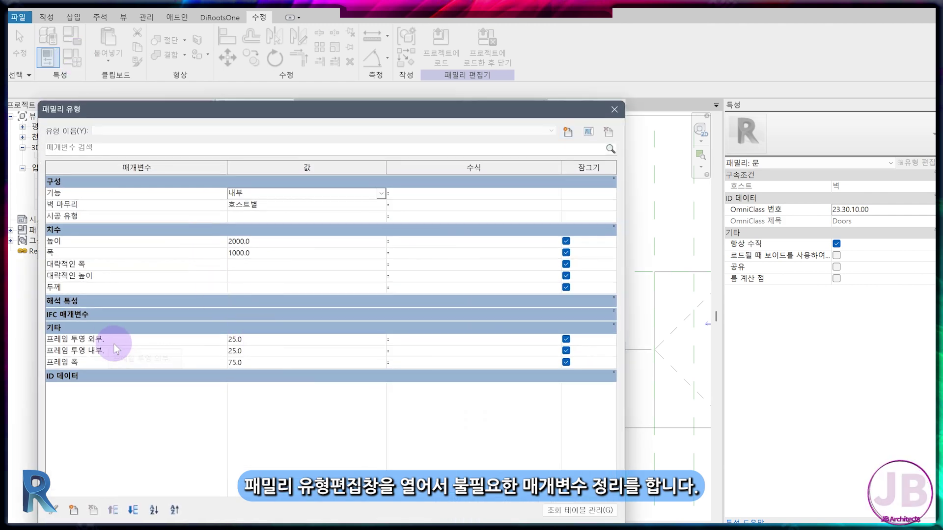
left_click(117, 340)
left_click(93, 511)
left_click(492, 285)
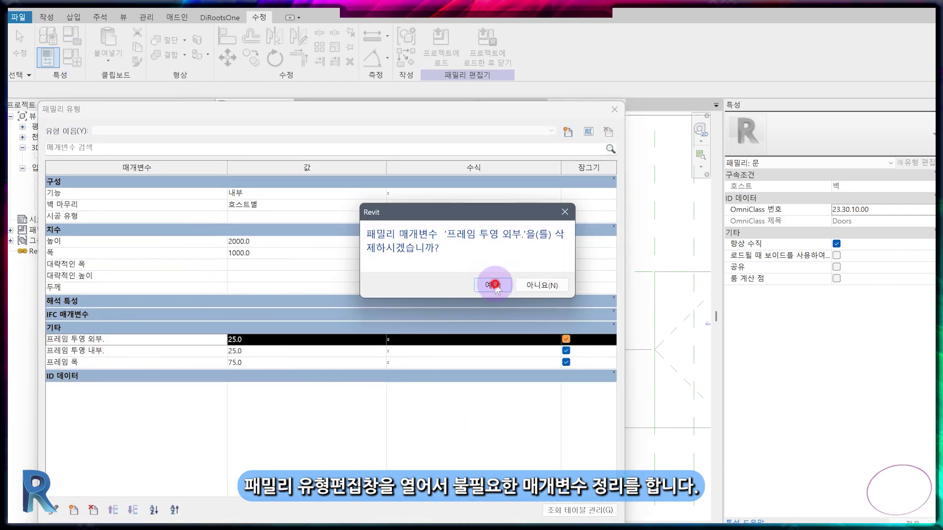
left_click(113, 340)
left_click(93, 510)
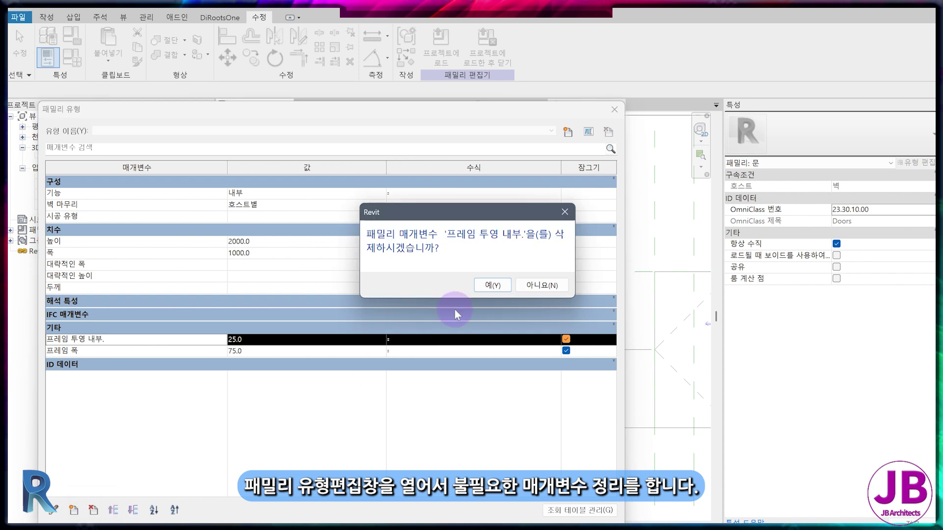
left_click(491, 284)
left_click(125, 340)
left_click(92, 510)
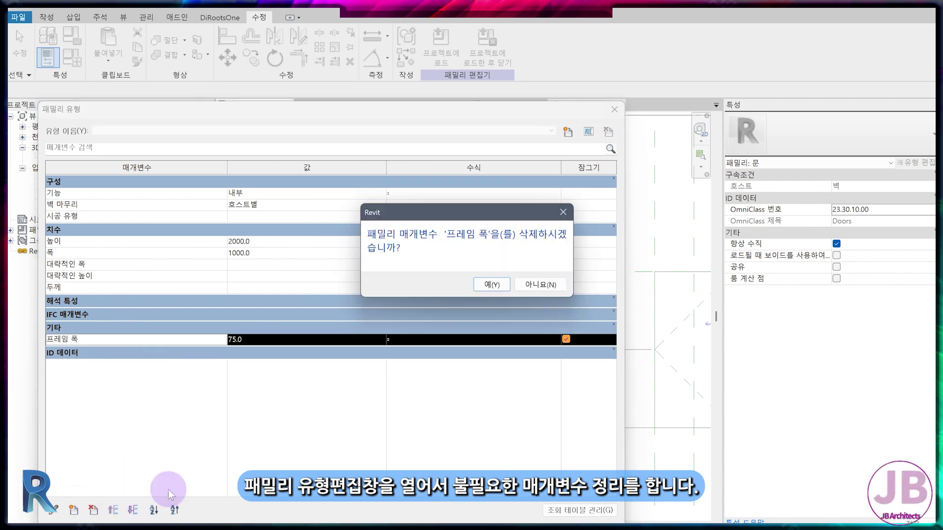
left_click(489, 281)
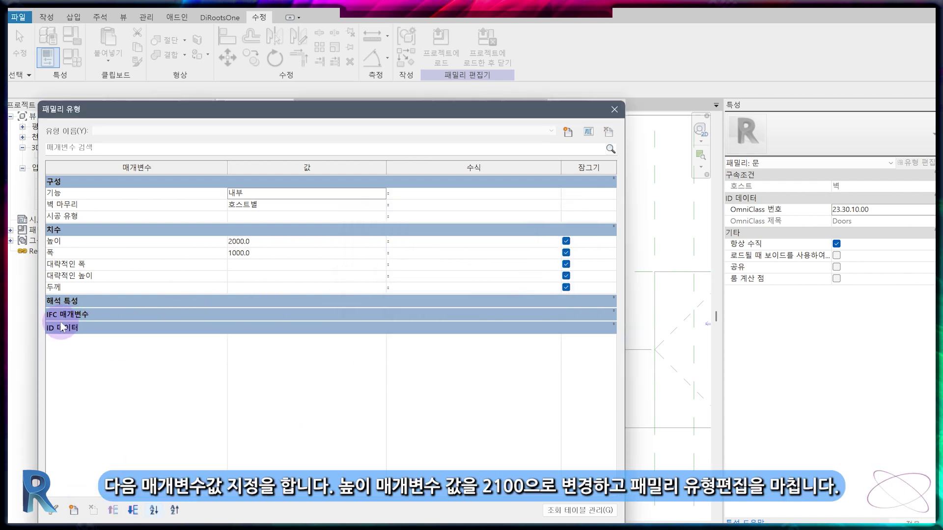
Set the 높이 parameter to 2100 and apply the family type changes
left_click(143, 253)
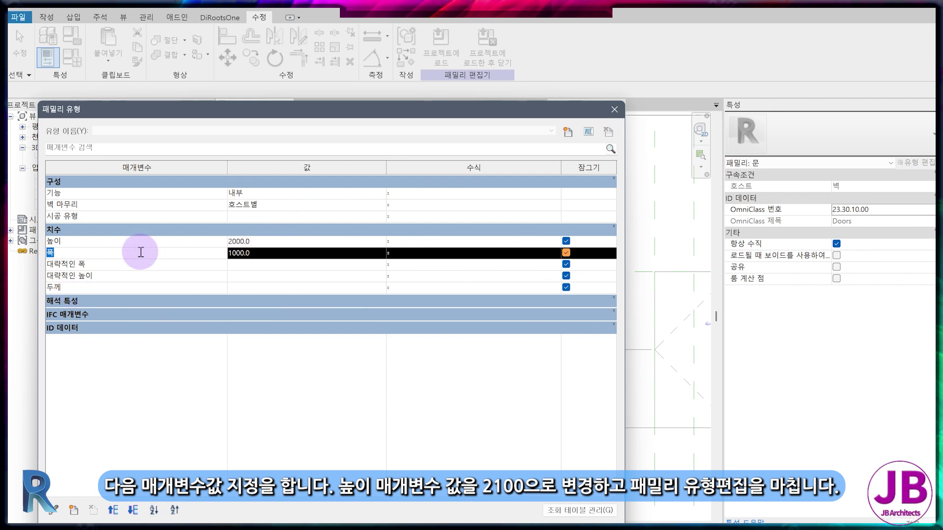
left_click(283, 241)
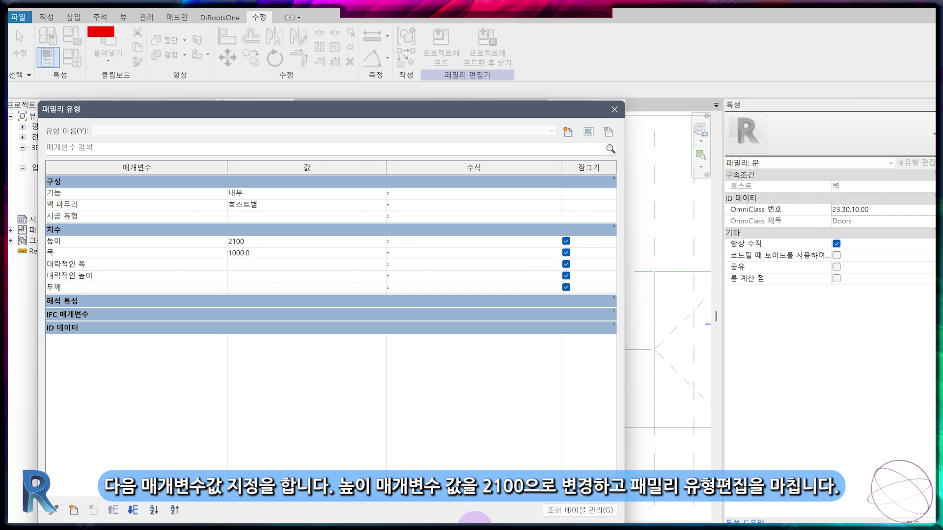
left_click(475, 528)
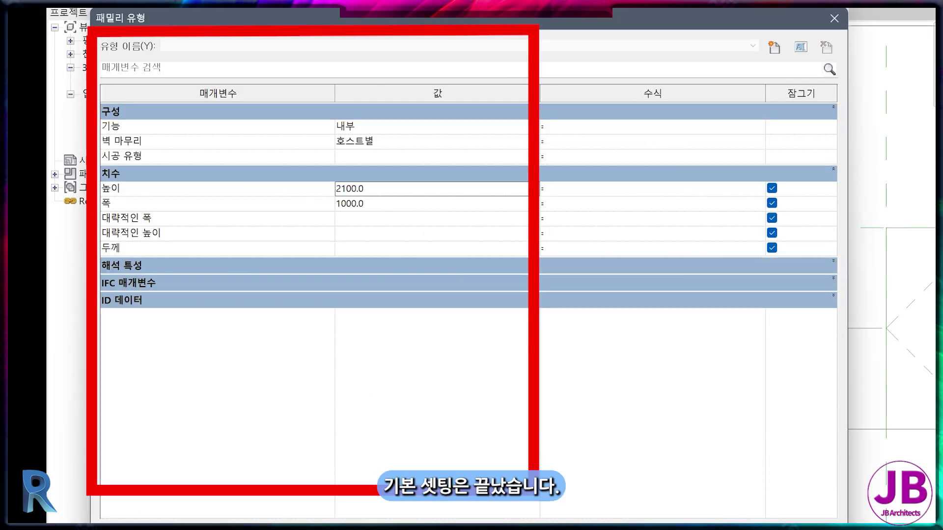
scroll(516, 445, "down", 1)
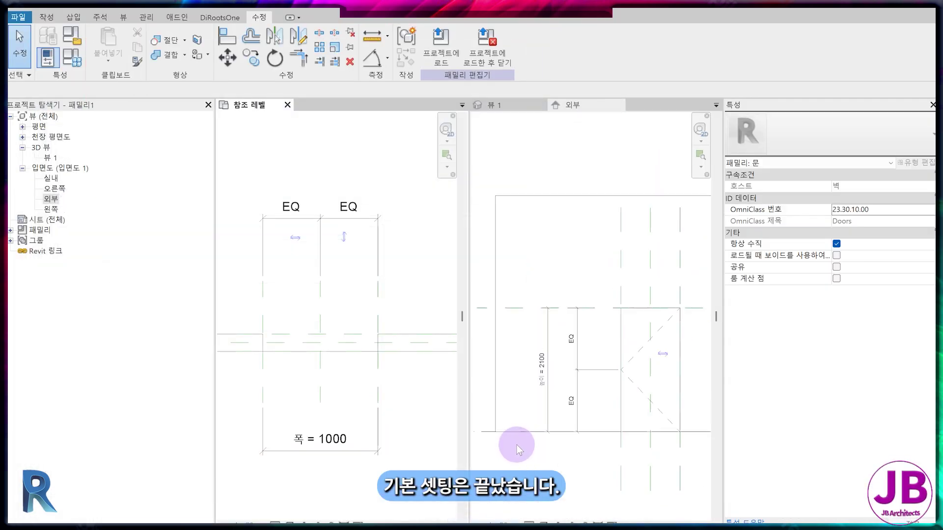
scroll(517, 445, "down", 1)
left_click(573, 399)
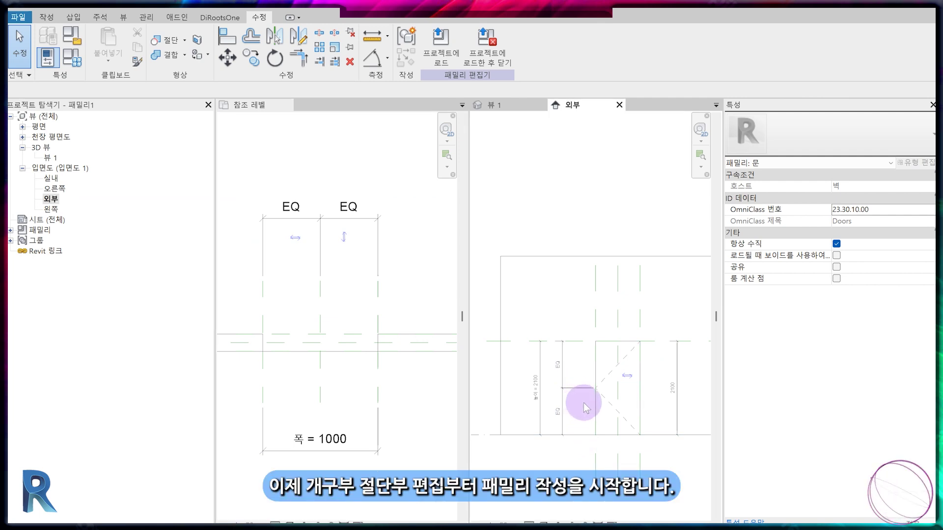
middle_click_drag(622, 412, 599, 362)
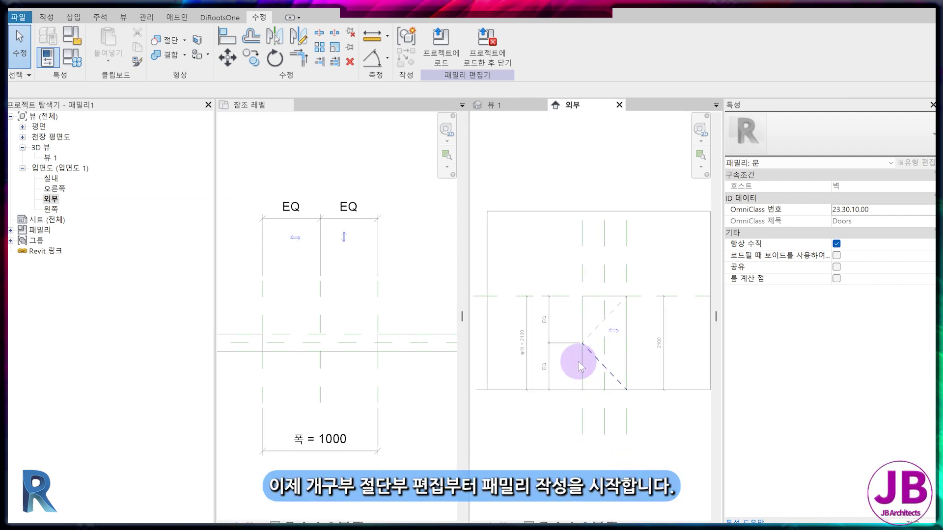
In the 참조 레벨 plan, create a reference plane offset 900 mm from the wall's centre plane on the exterior side
left_click(366, 361)
middle_click_drag(363, 375, 373, 340)
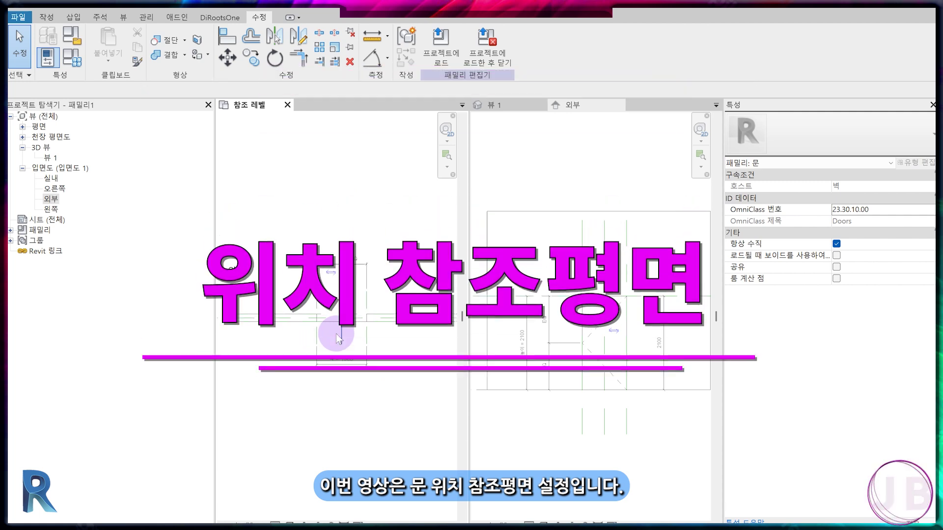
left_click(46, 17)
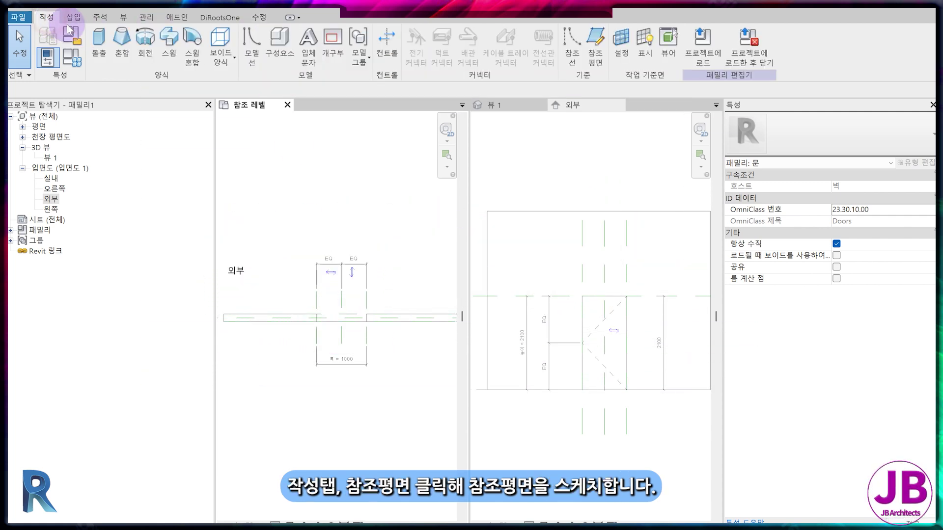
left_click(598, 43)
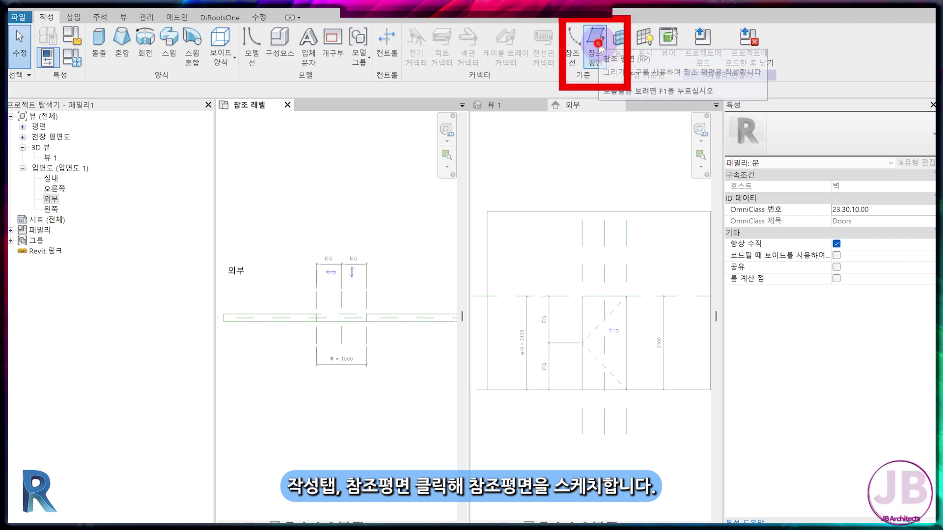
left_click(444, 36)
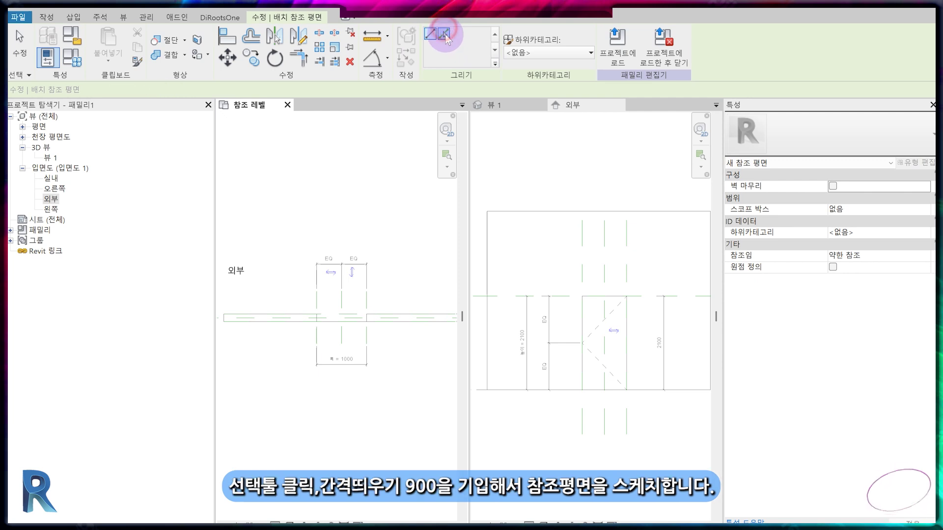
double_click(160, 89)
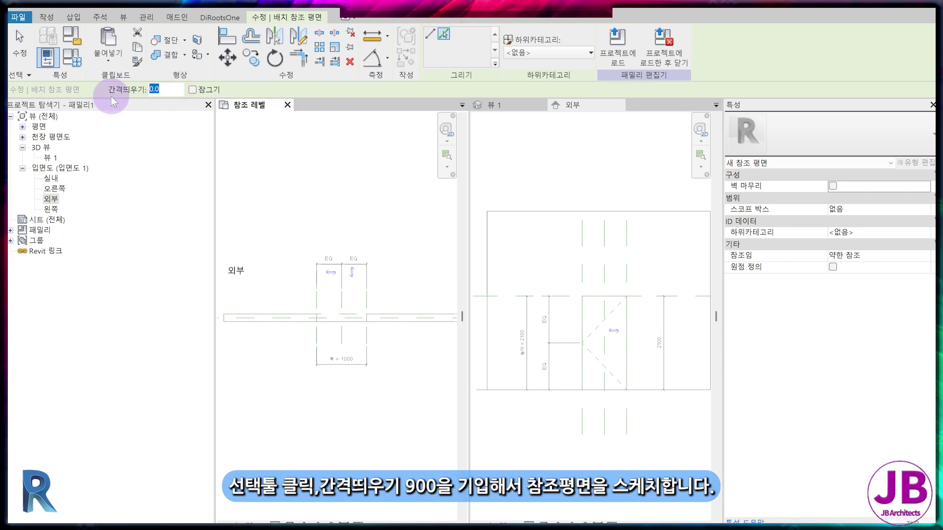
type("90")
key("Return")
scroll(286, 319, "up", 4)
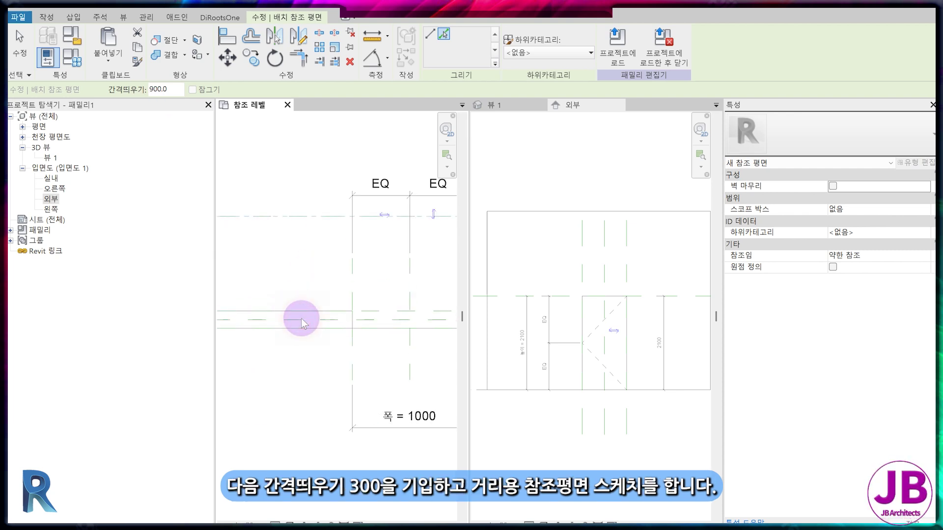
left_click(302, 322)
Create a second reference plane offset 300 mm from the outer reference plane towards the wall
double_click(173, 89)
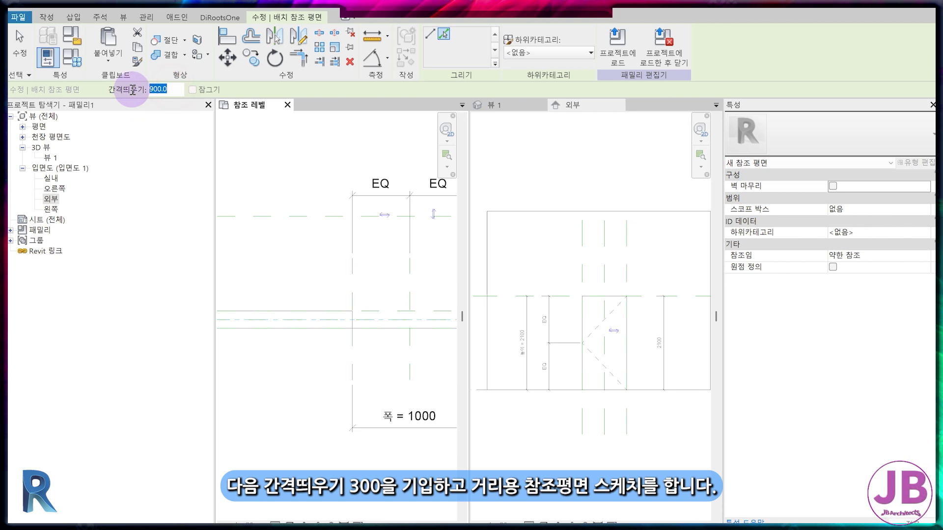
type("30")
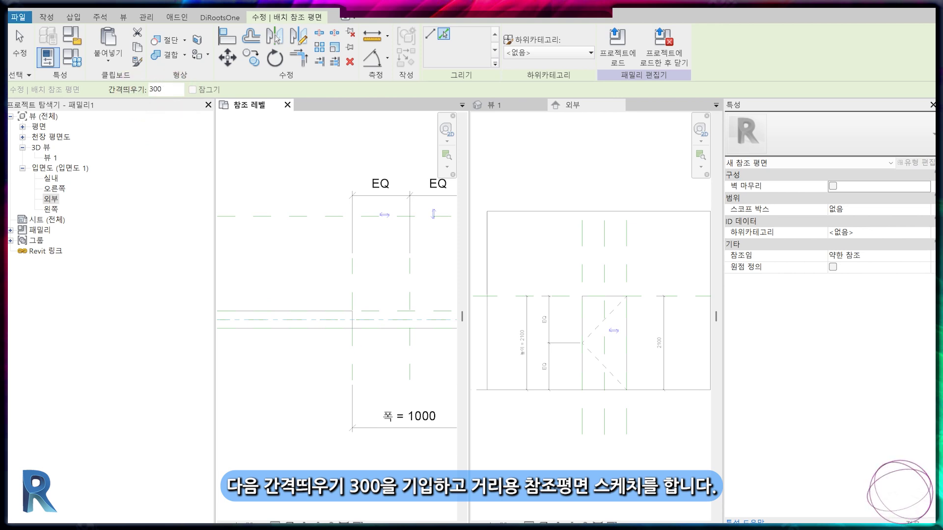
type("0")
key("Return")
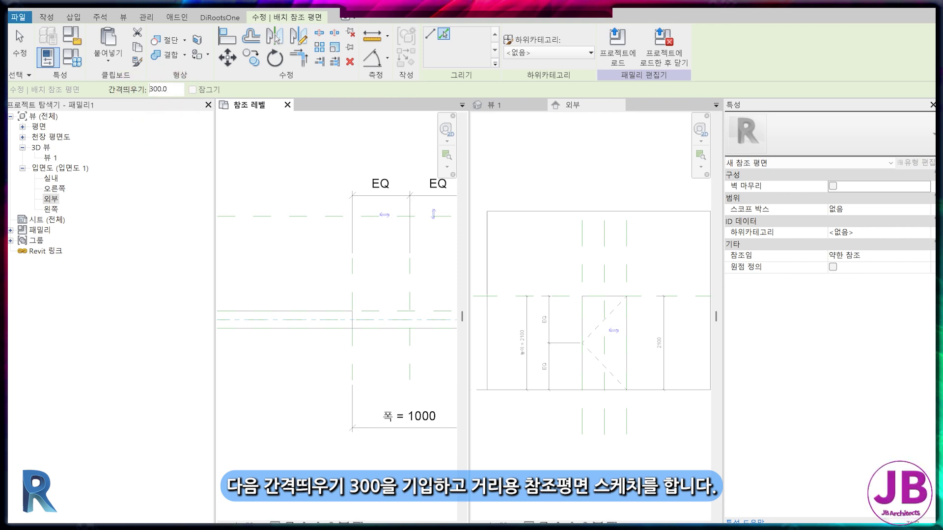
left_click(296, 224)
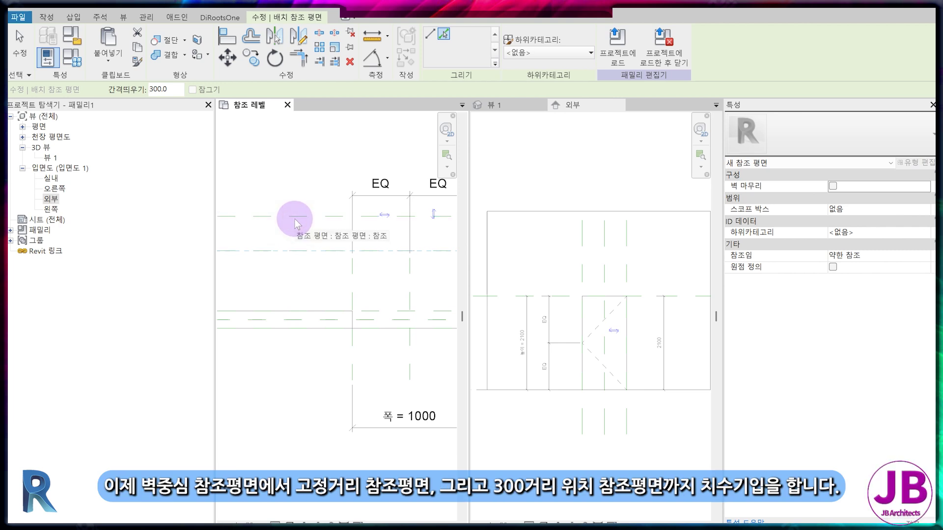
key("Escape")
key("Escape")
Dimension the outer reference plane to the wall's centre plane, and the spacing between the two new exterior reference planes
scroll(379, 354, "down", 3)
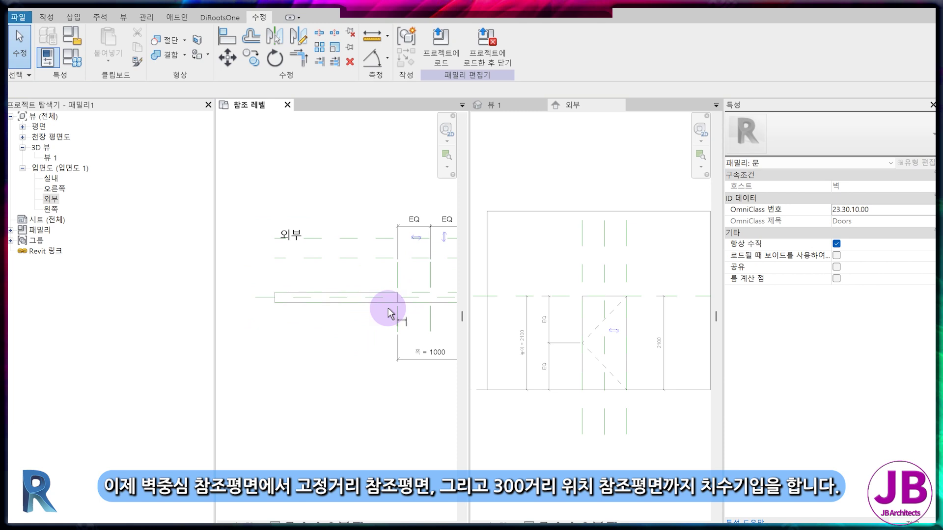
key("d")
key("i")
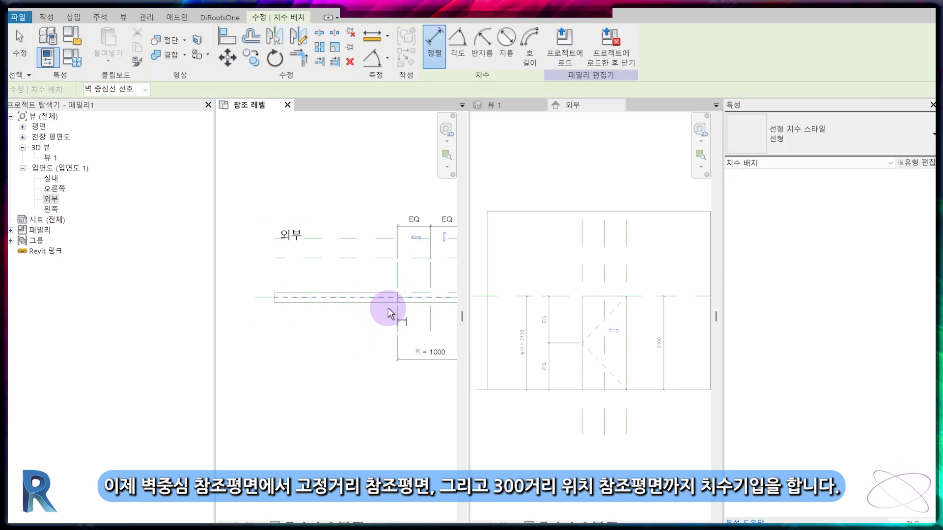
left_click(278, 241)
left_click(261, 298)
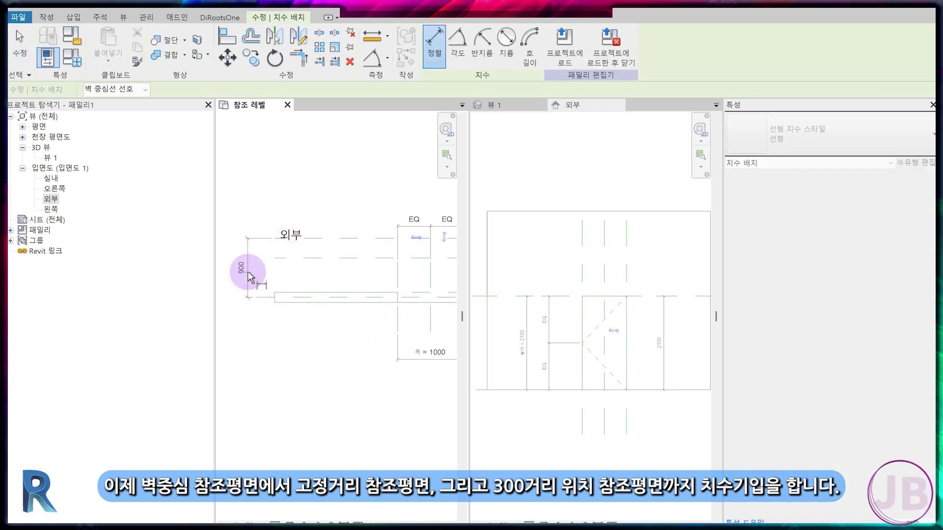
left_click(241, 273)
left_click(305, 256)
left_click(316, 253)
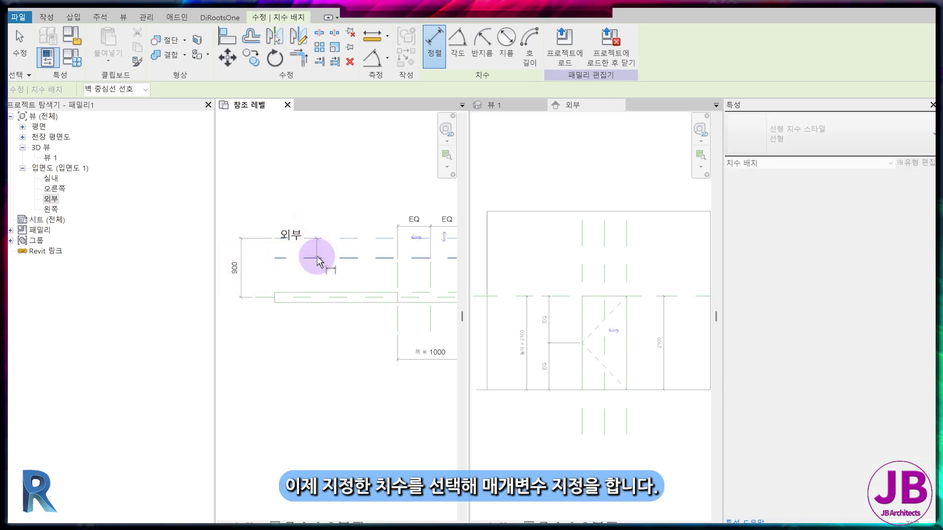
left_click(265, 272)
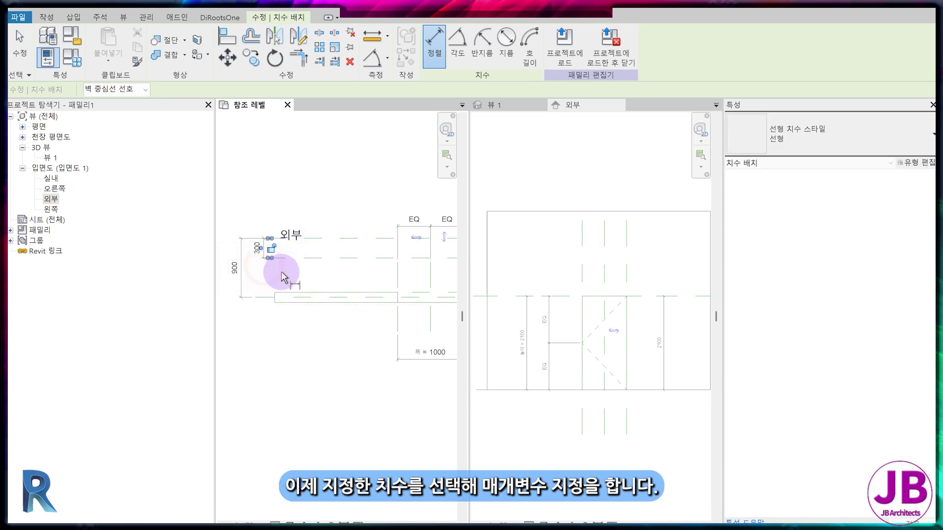
key("Escape")
key("Escape")
Label the dimension between the wall centre and the outer reference plane with a new type parameter named 고정거리
left_click(237, 270)
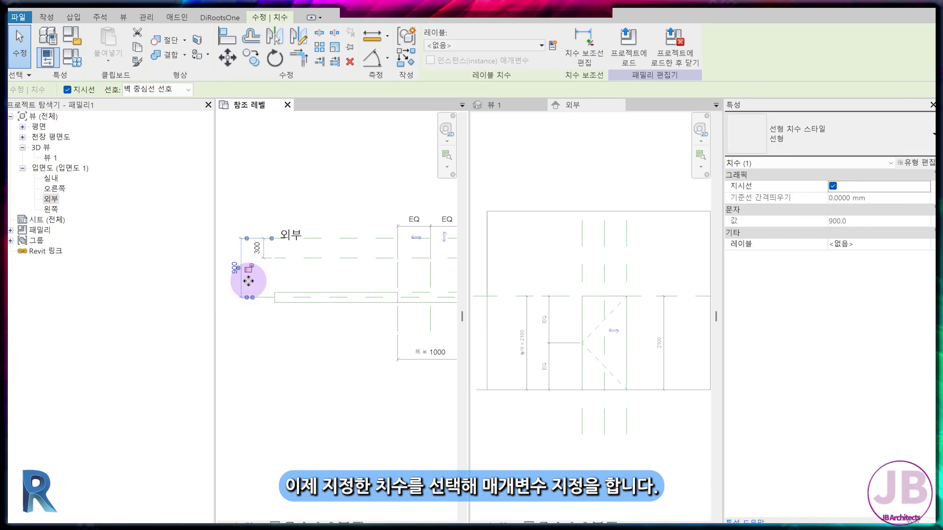
left_click(553, 45)
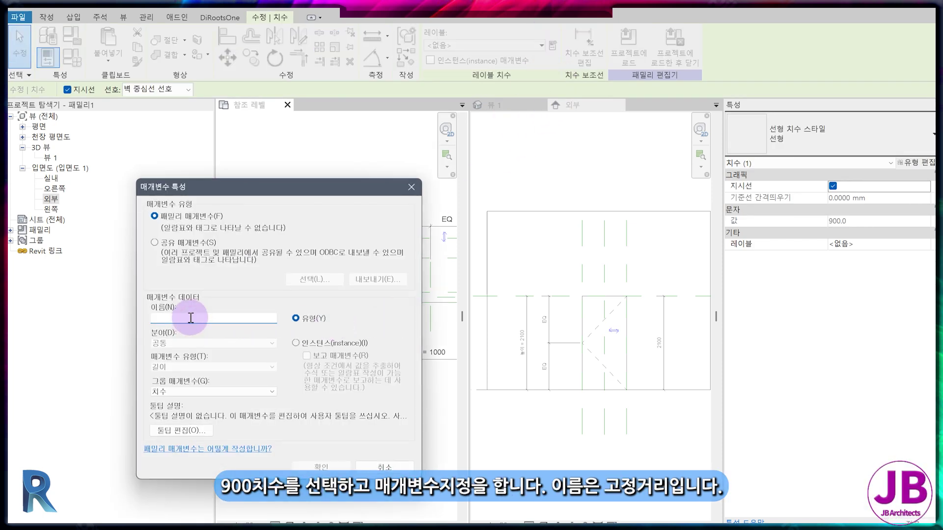
type("고")
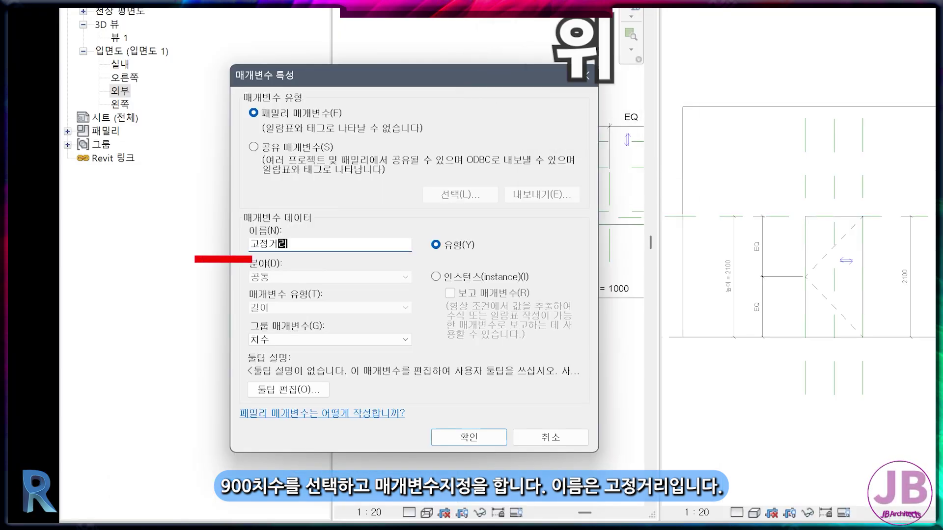
type("정거리")
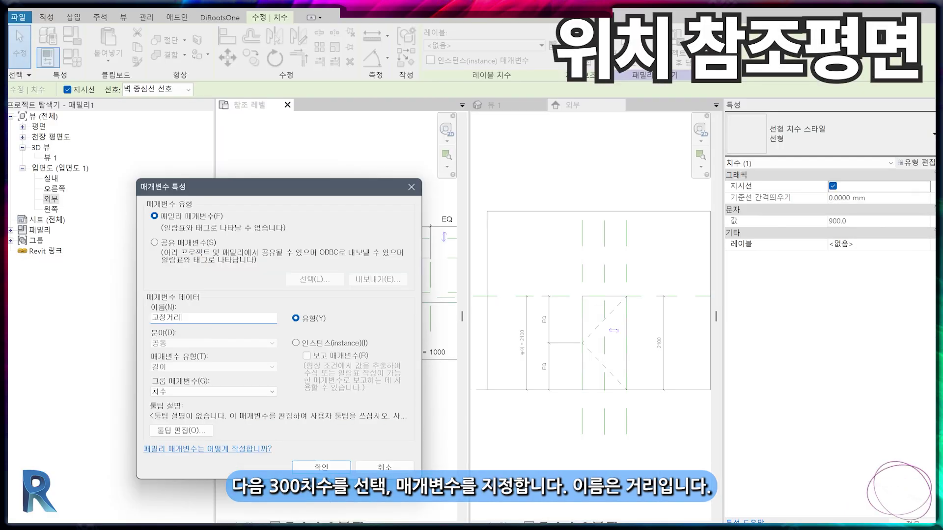
key("Return")
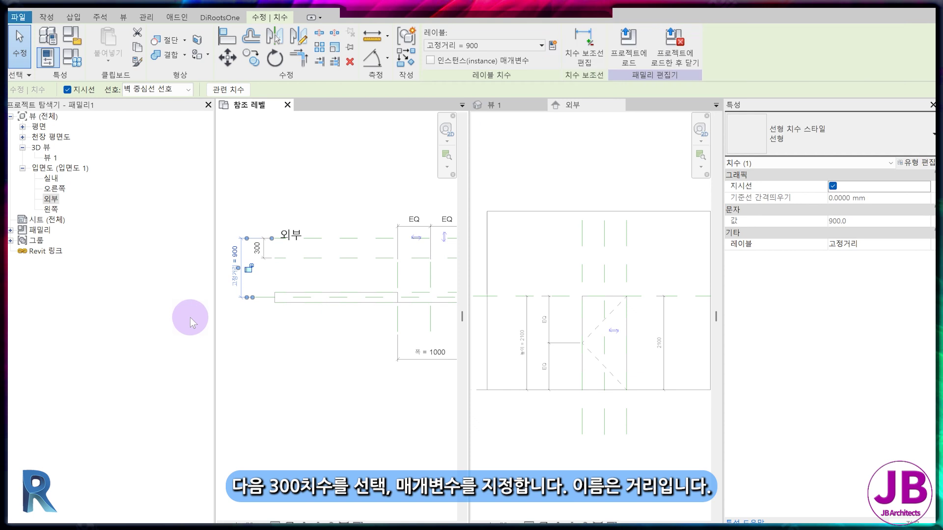
key("Escape")
Label the spacing dimension between the two exterior reference planes with a new type parameter named 거리 in the 구속조건 group
left_click(262, 256)
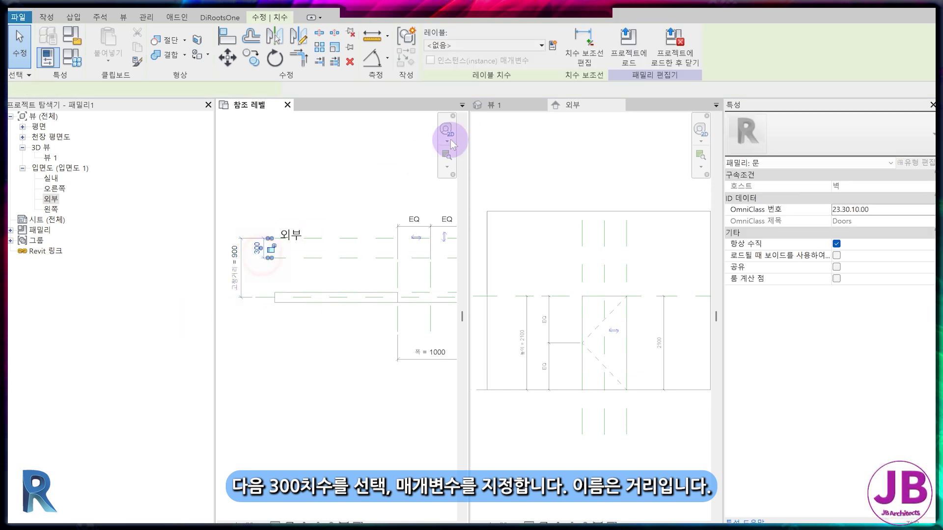
left_click(554, 45)
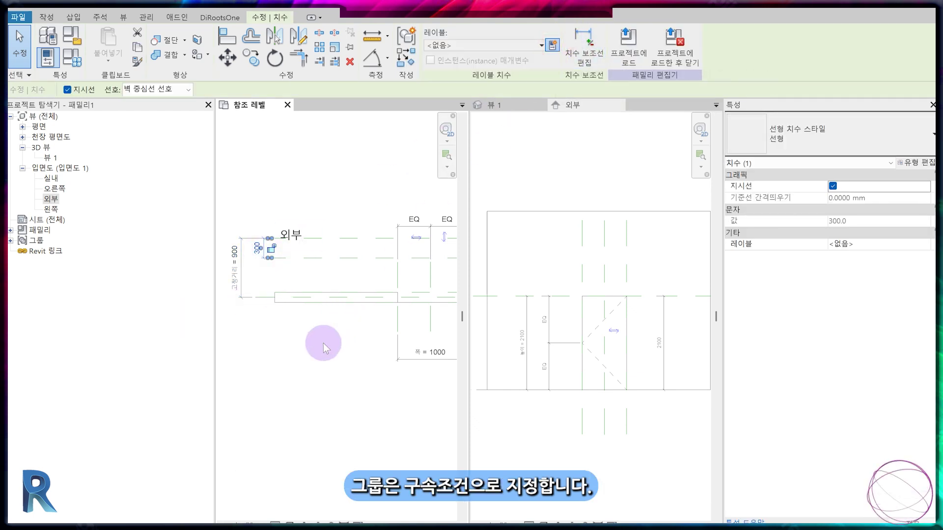
left_click(238, 322)
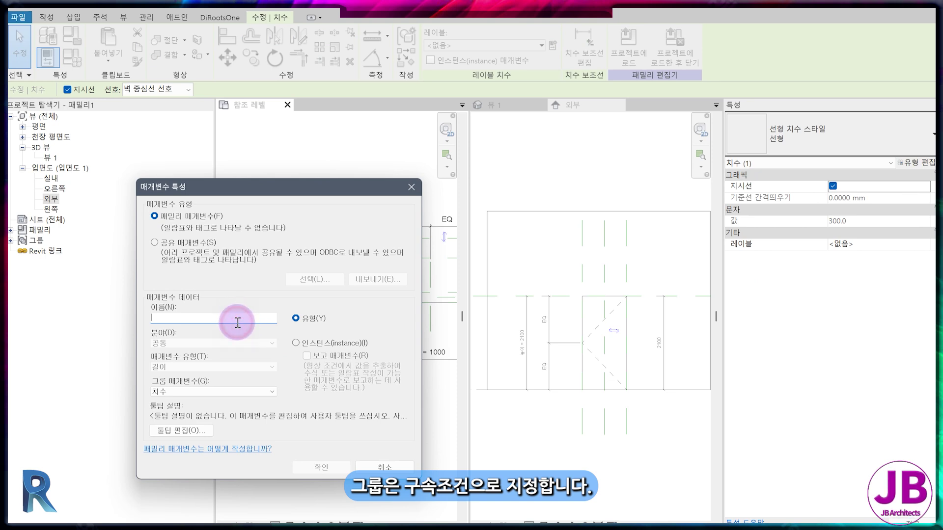
type("거리")
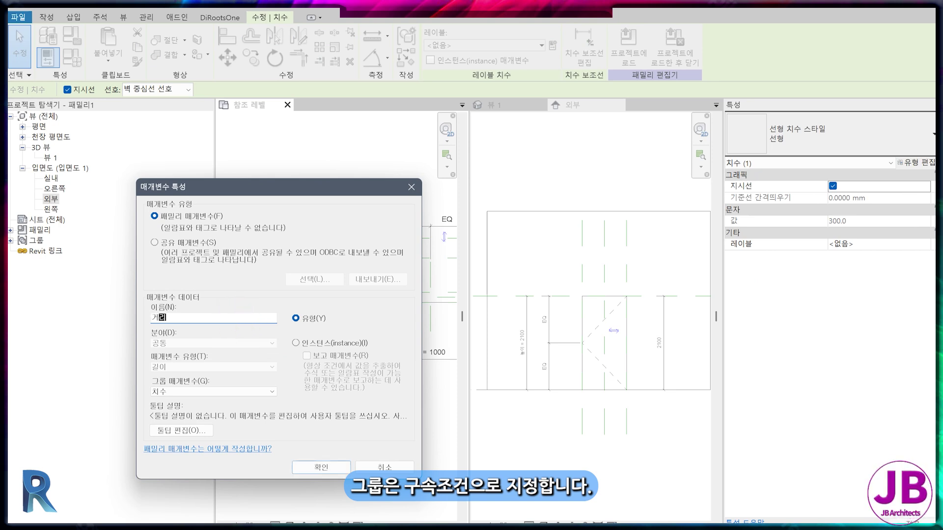
left_click(181, 392)
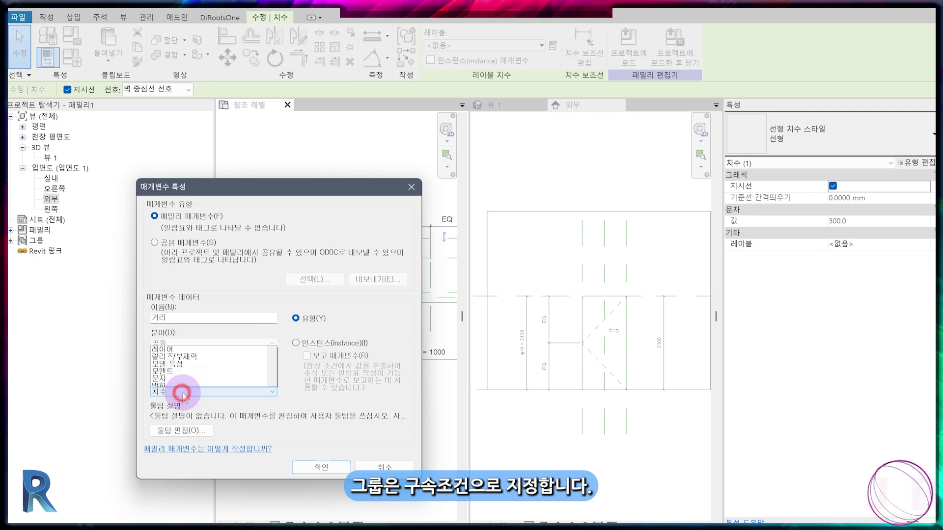
left_click(180, 207)
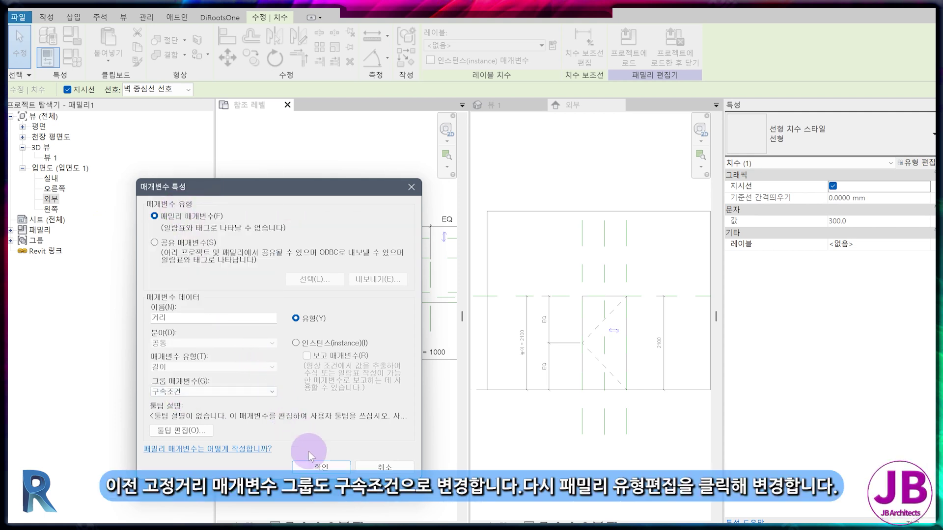
left_click(319, 467)
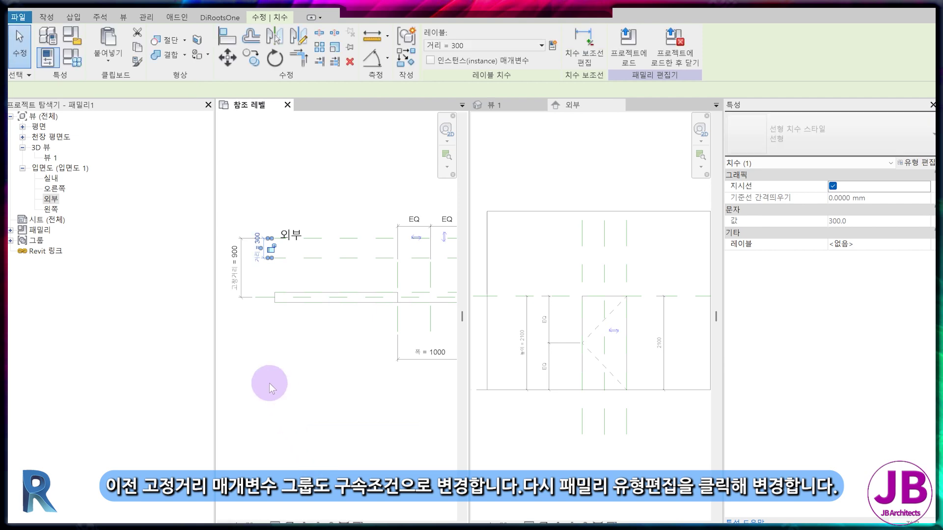
Move the 고정거리 family parameter into the 구속조건 group and order it above 거리
left_click(74, 58)
left_click(103, 266)
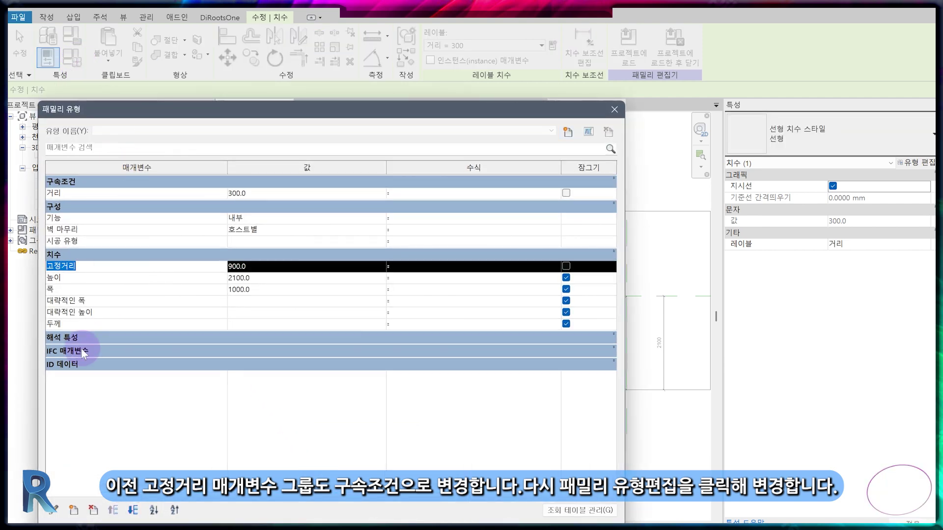
left_click(54, 510)
left_click(217, 391)
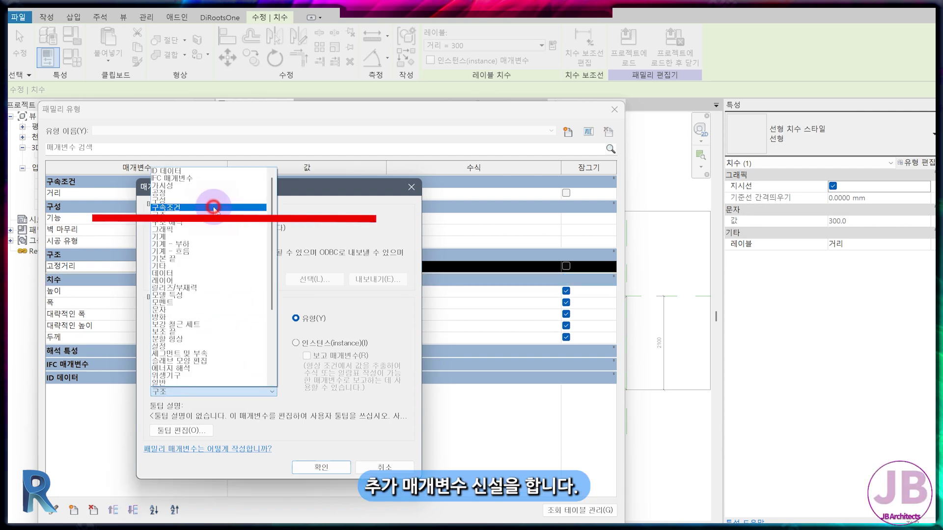
left_click(213, 207)
left_click(321, 467)
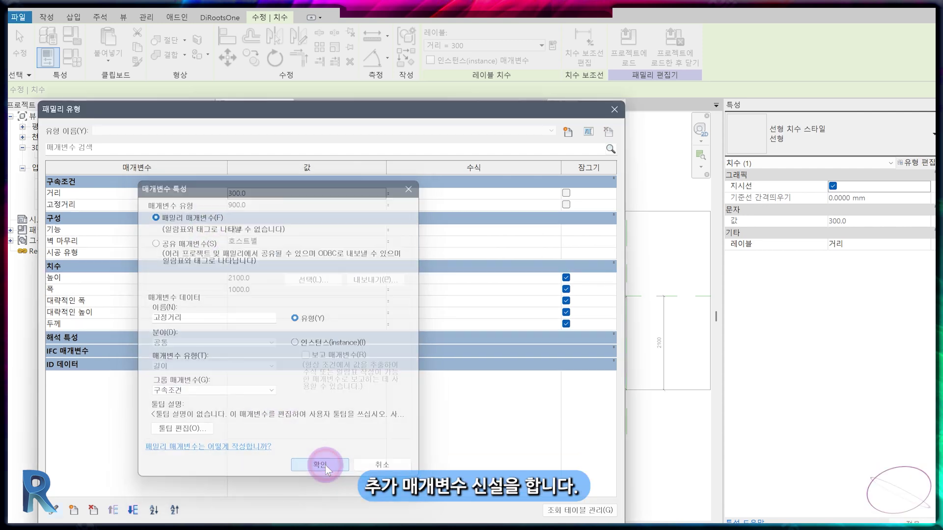
left_click(108, 205)
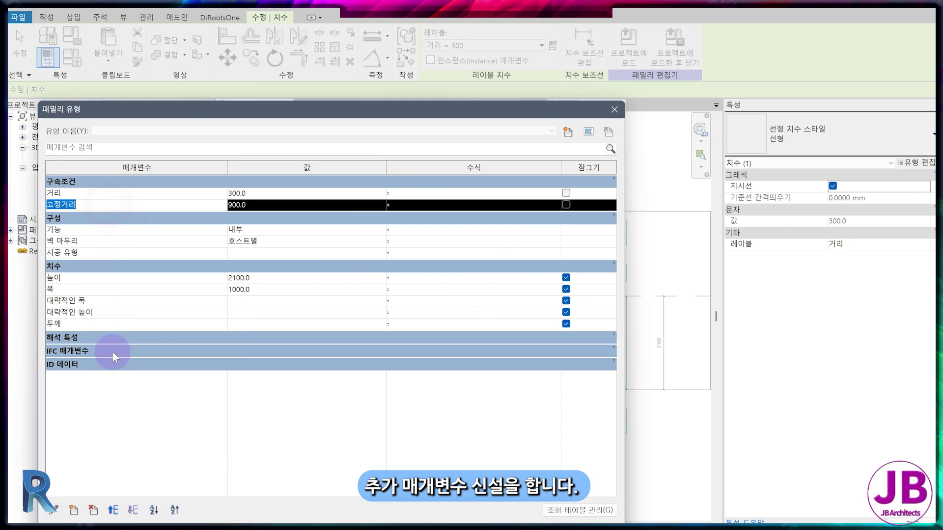
left_click(113, 510)
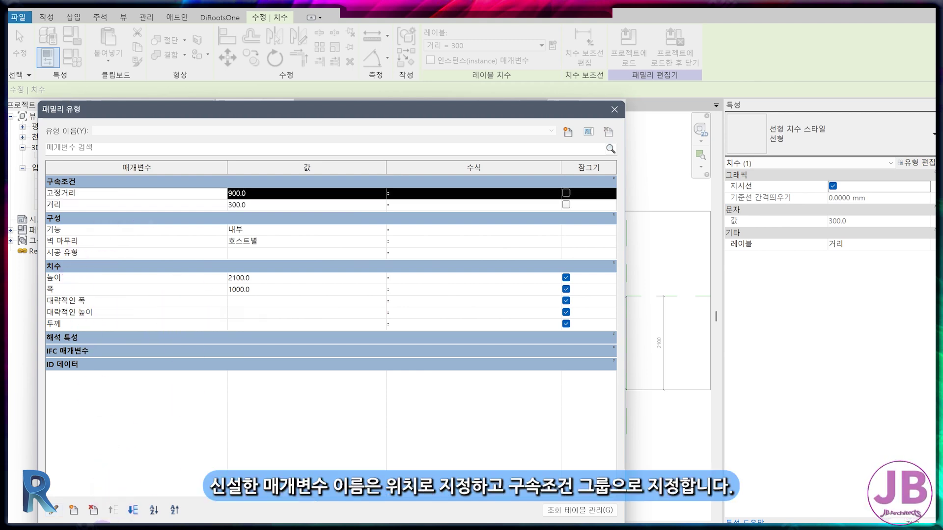
Add a new family type parameter named 위치, with type 길이, in the 구속조건 group
left_click(73, 511)
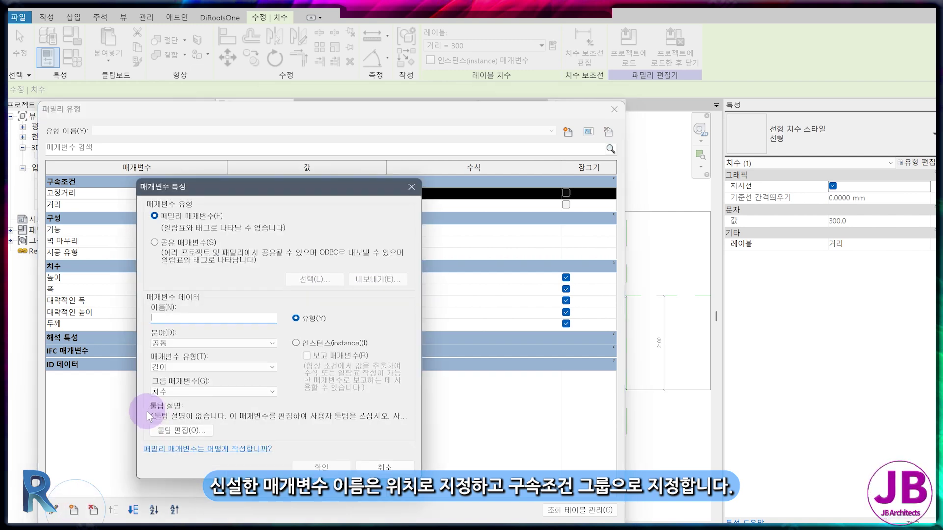
left_click(183, 393)
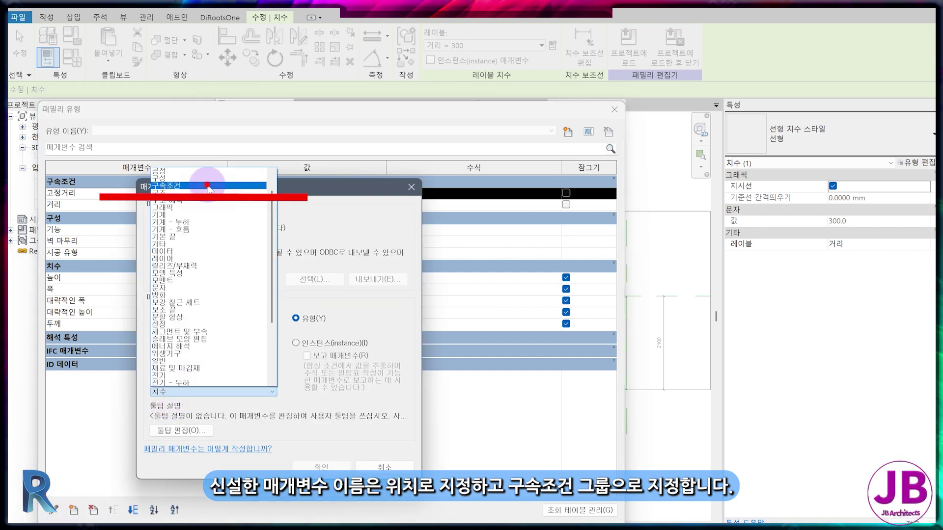
left_click(208, 186)
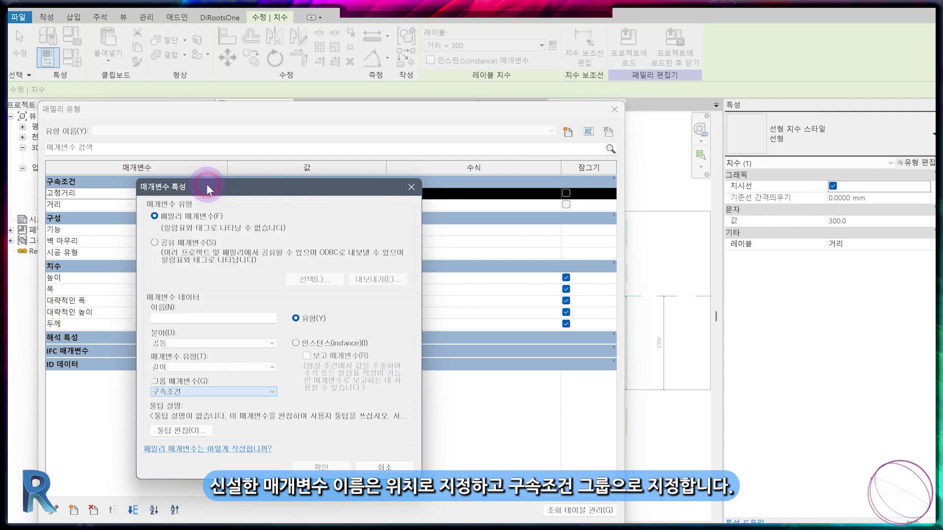
left_click(174, 316)
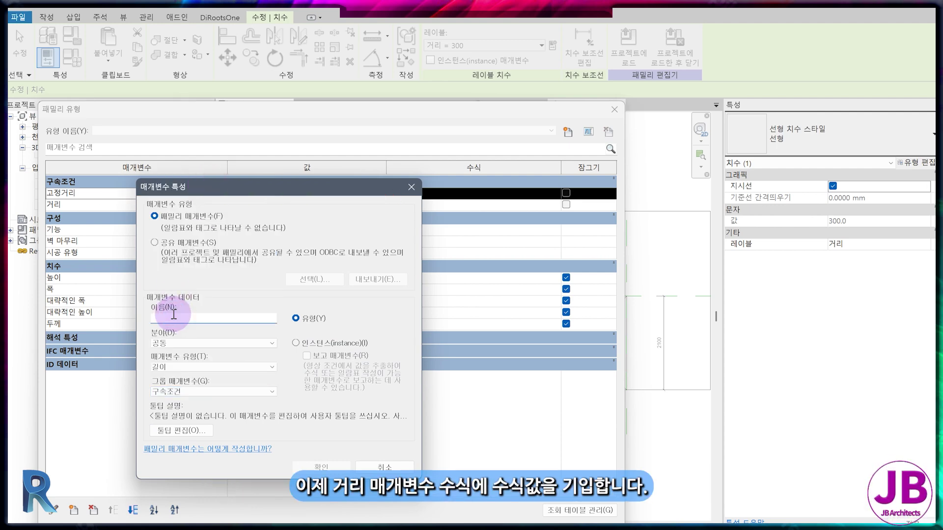
type("위치")
left_click(319, 466)
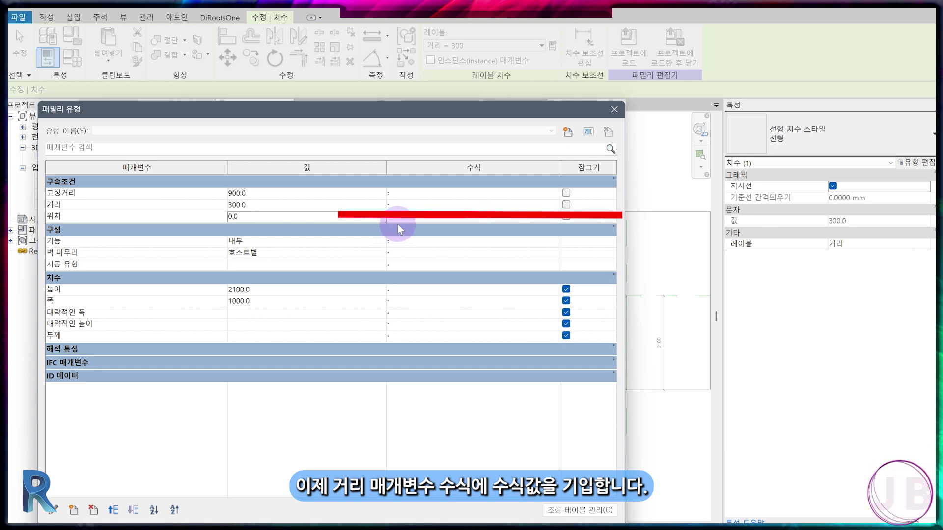
Give the 거리 parameter the formula 고정거리 - 위치, set 위치 to 300, and apply the family types
left_click(406, 205)
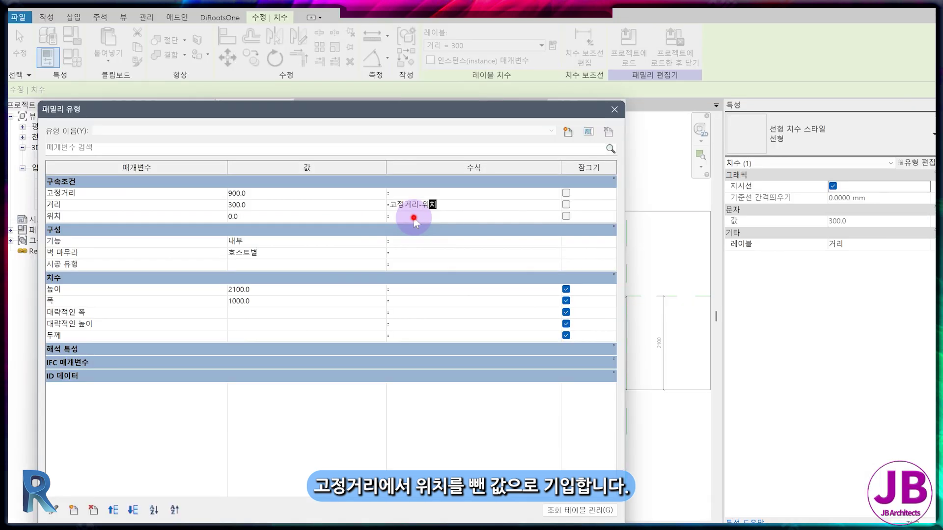
left_click(270, 217)
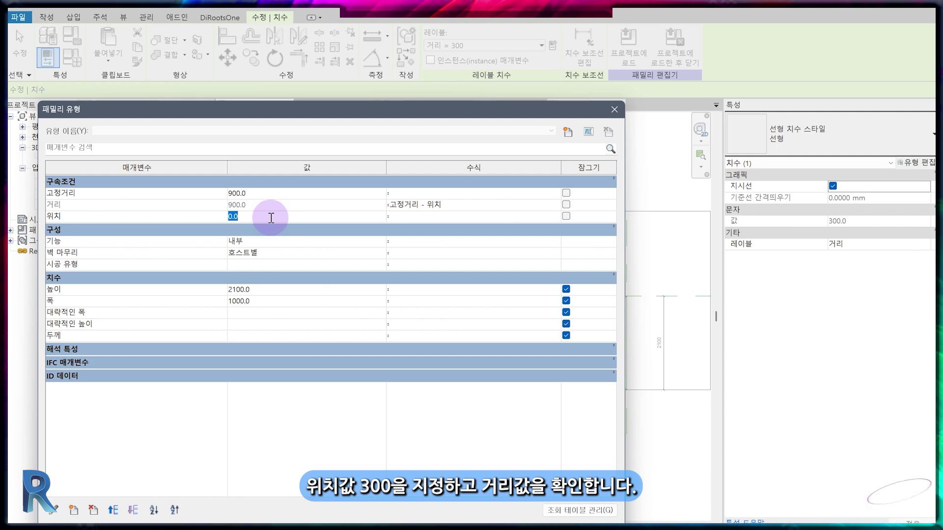
left_click(425, 219)
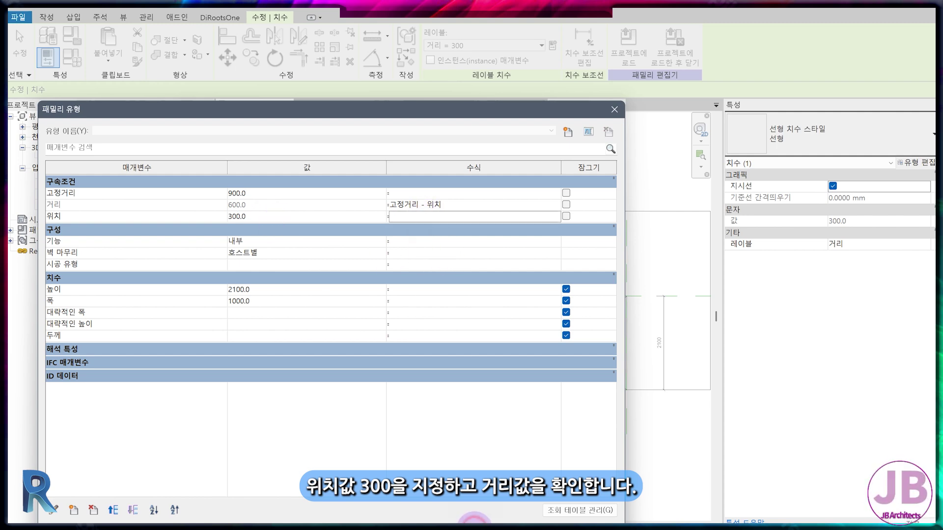
left_click(474, 529)
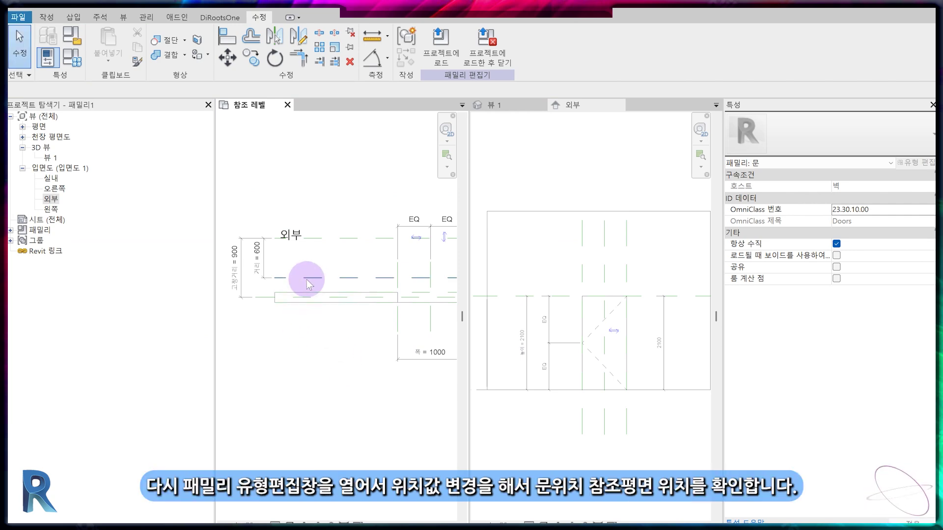
Set the 위치 parameter to 600 in the family types and apply it
left_click(75, 59)
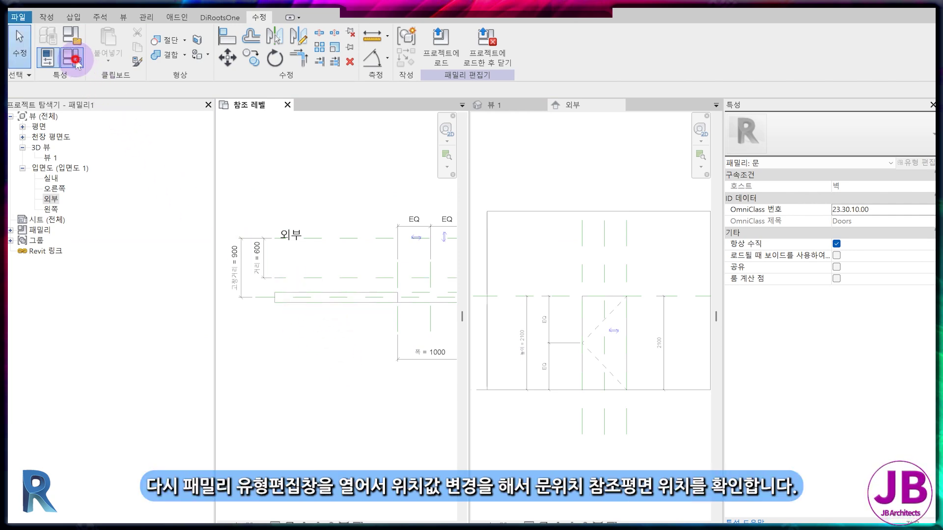
left_click(262, 218)
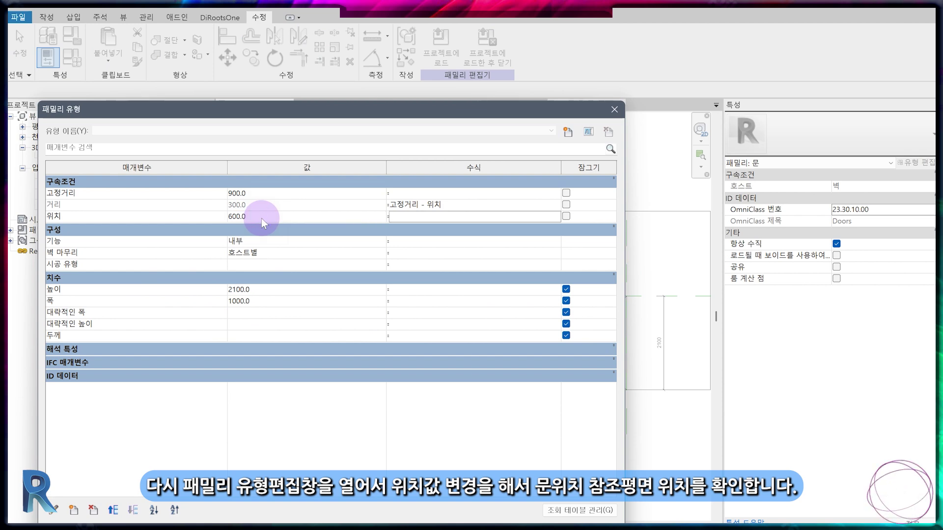
key("Return")
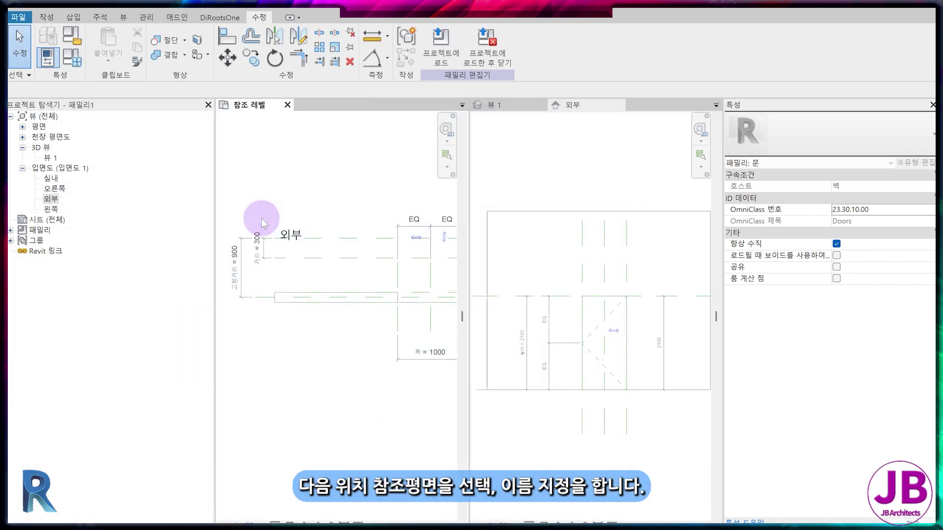
Name the exterior reference plane nearer the wall 센터
left_click(355, 263)
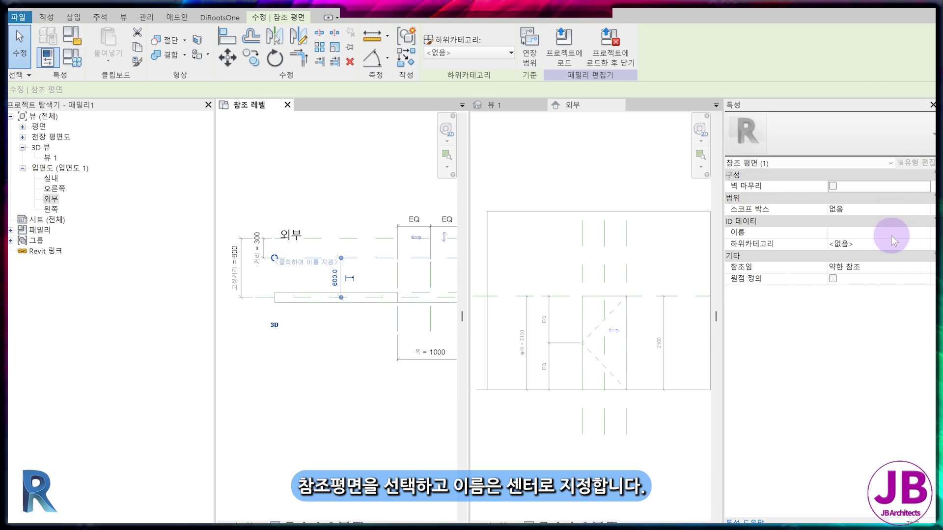
left_click(891, 234)
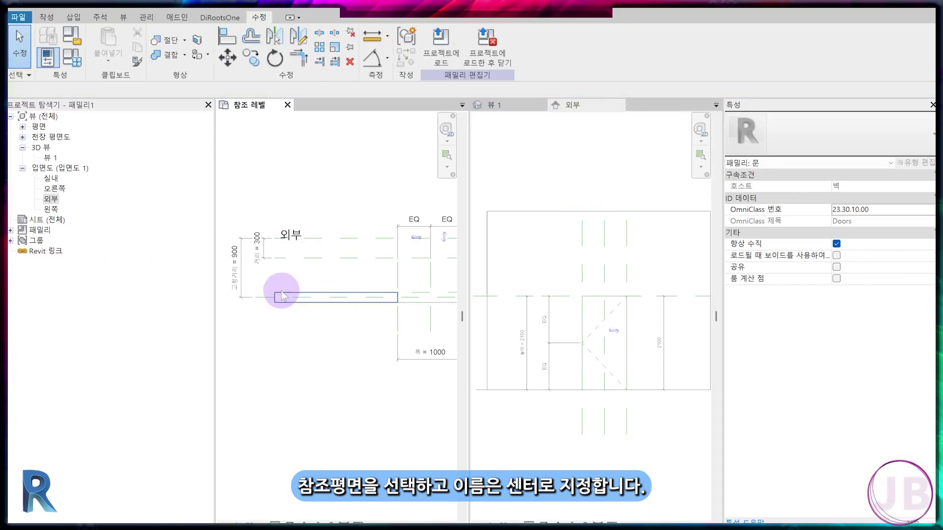
Make the 외부 elevation the active view and choose #elev-DR-ele-op.dwg from the #CAD folder for a CAD import
scroll(322, 367, "down", 2)
middle_click_drag(323, 367, 283, 362)
scroll(283, 361, "up", 1)
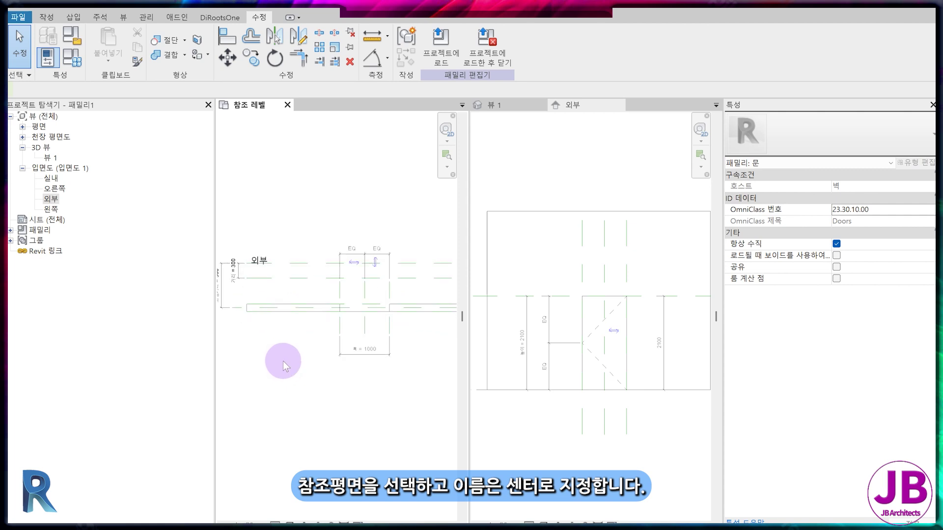
left_click(72, 17)
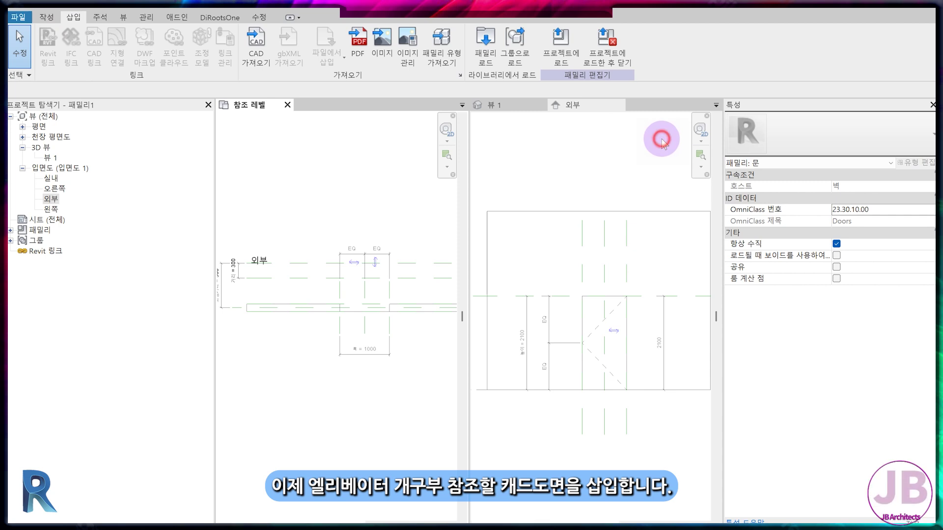
left_click(659, 137)
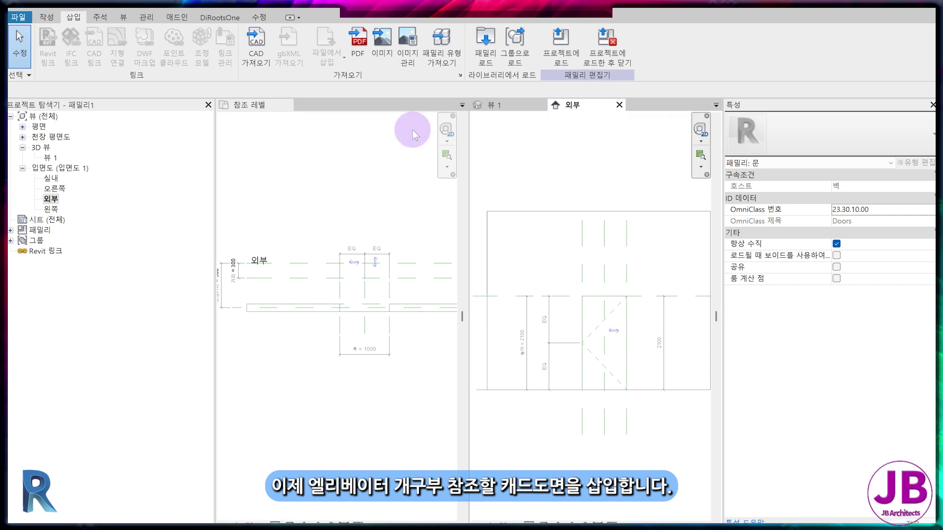
left_click(249, 46)
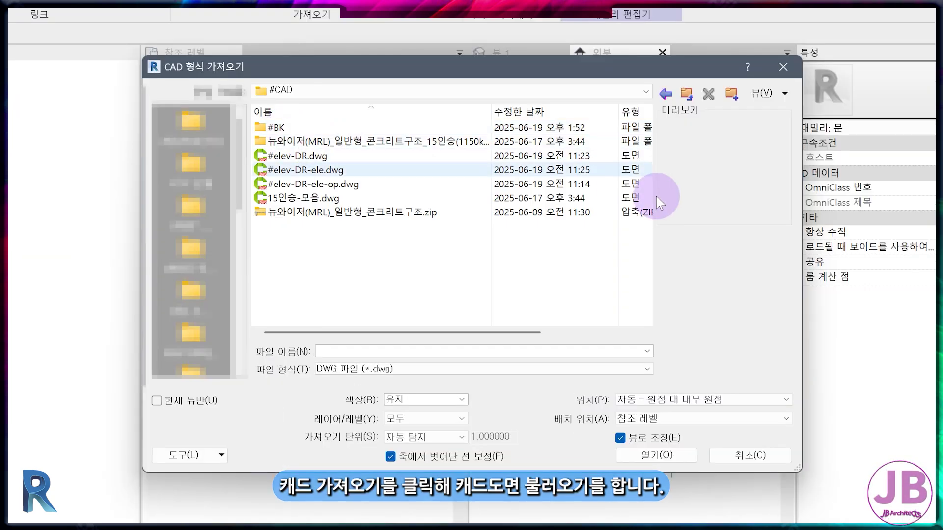
left_click(317, 172)
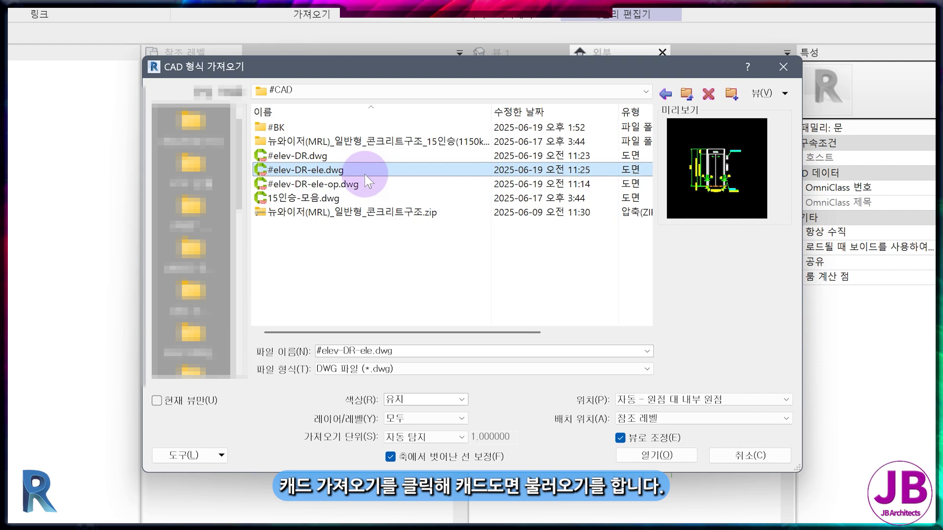
left_click(329, 184)
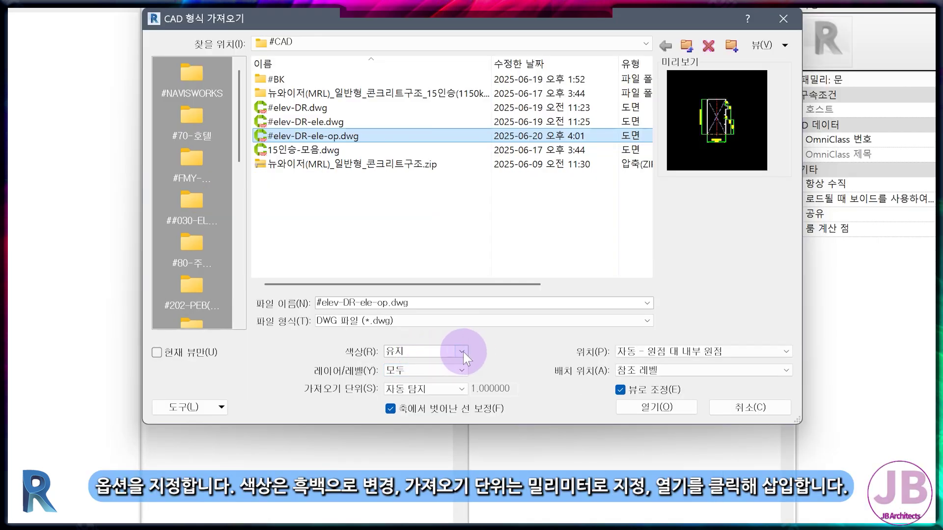
Set the CAD import colours to 흑백 and the import units to 밀리미터, and import #elev-DR-ele-op.dwg
left_click(464, 374)
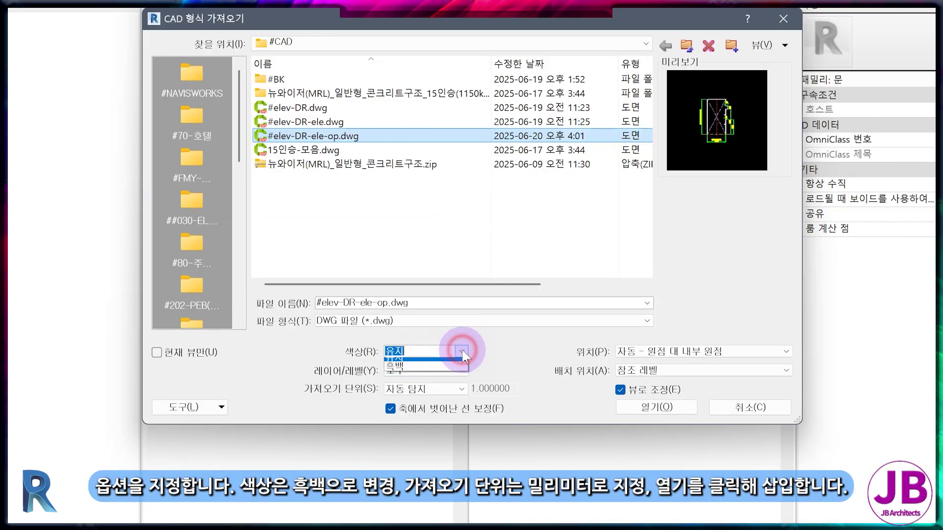
left_click(415, 372)
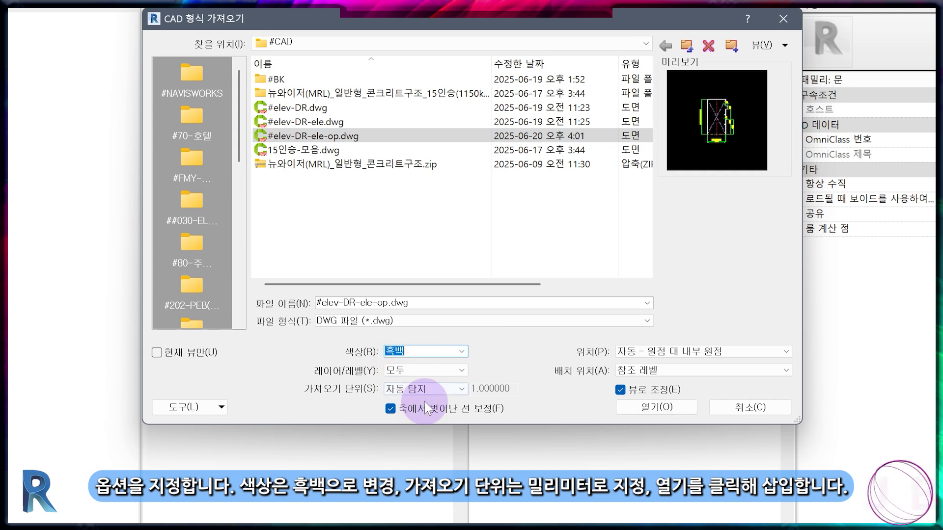
left_click(427, 390)
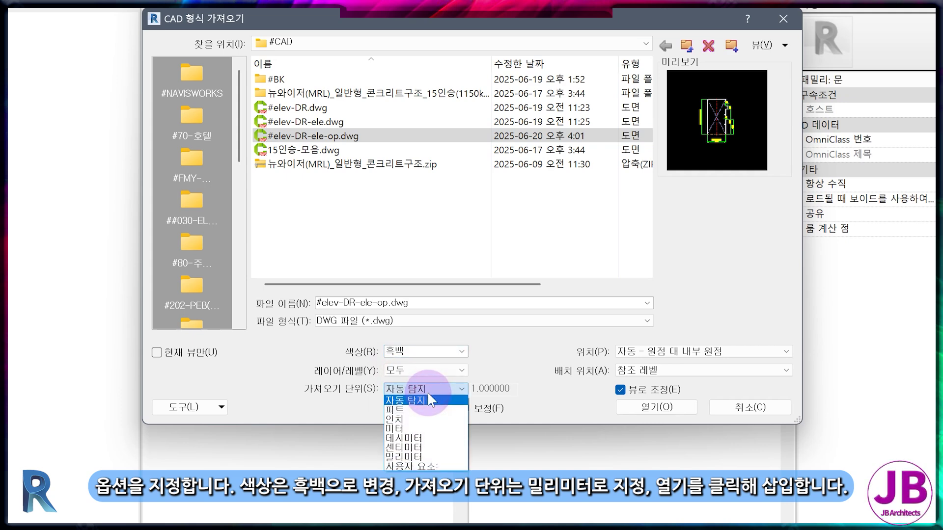
left_click(435, 457)
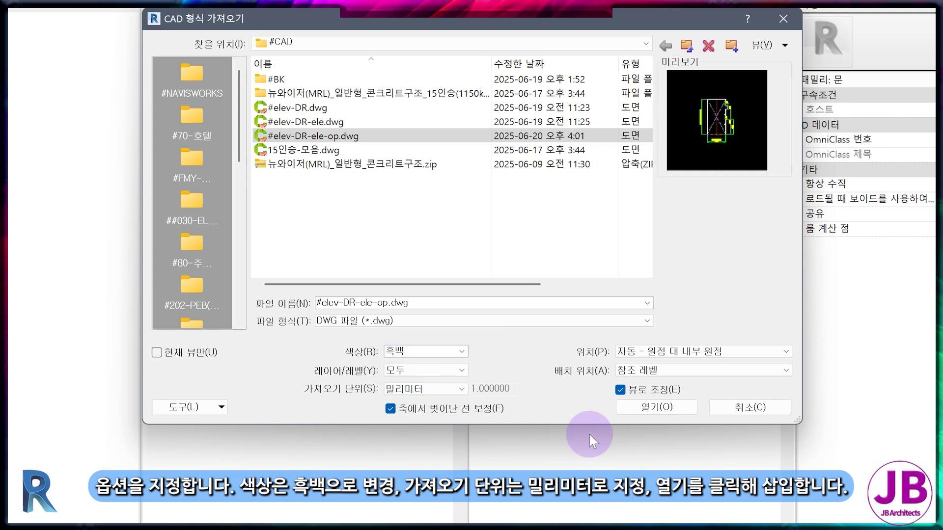
left_click(648, 411)
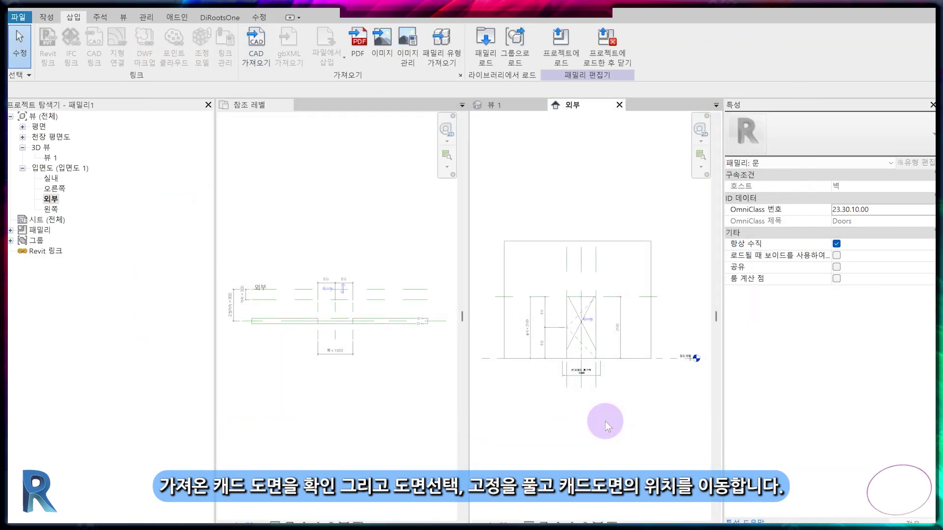
Unpin the imported #elev-DR-ele-op.dwg and move it in the 참조 레벨 plan onto the 센터 reference plane
left_click(590, 377)
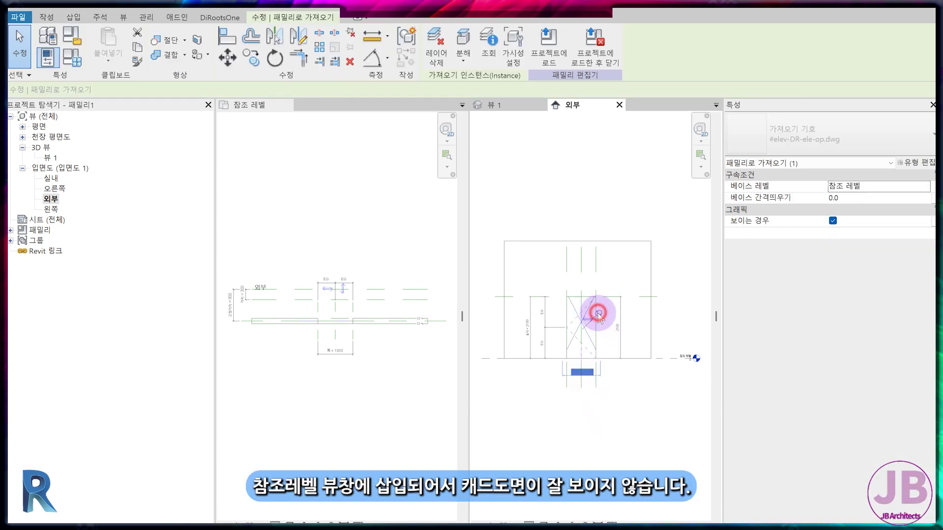
left_click(369, 329)
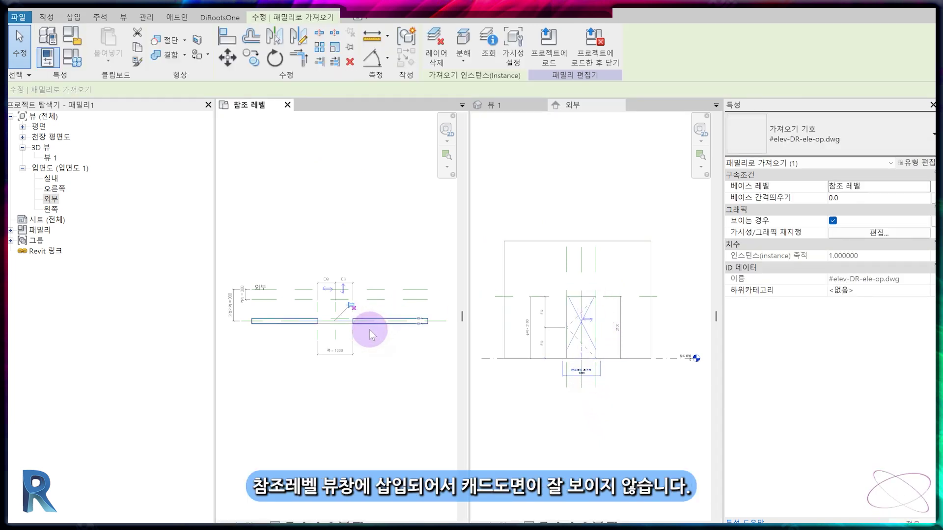
scroll(368, 324, "up", 5)
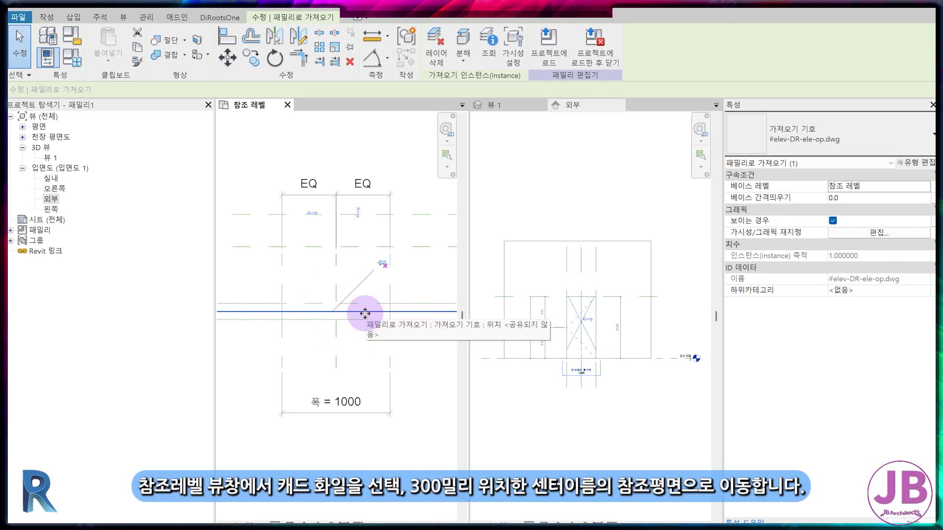
key("m")
key("v")
left_click(365, 314)
left_click(365, 246)
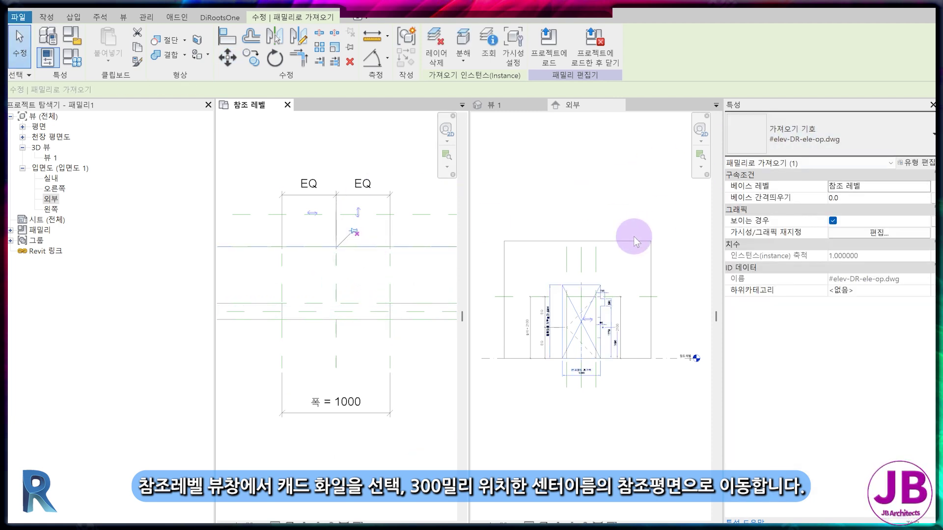
left_click(354, 227)
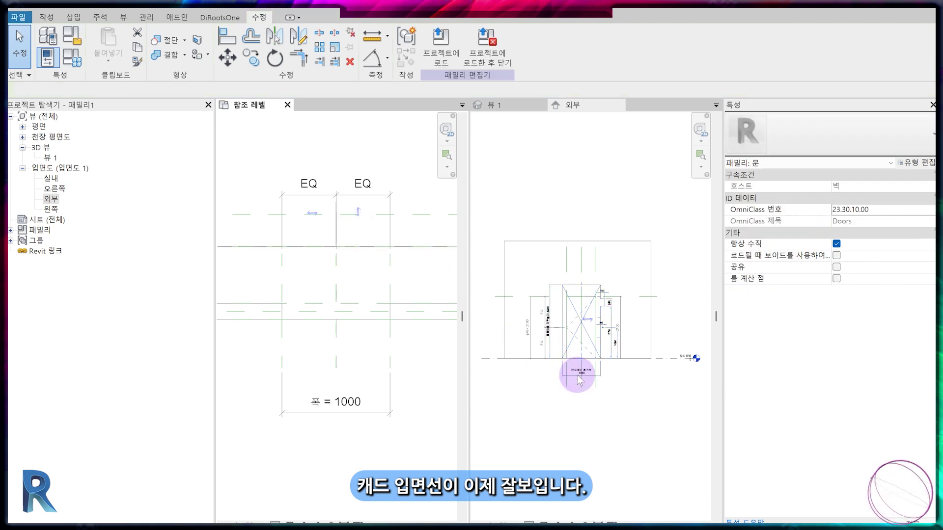
scroll(593, 298, "up", 5)
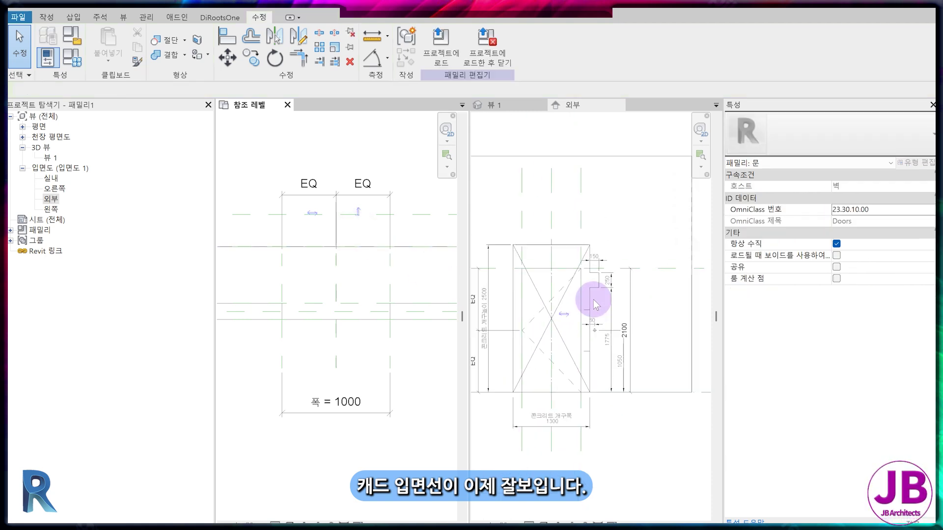
left_click(627, 385)
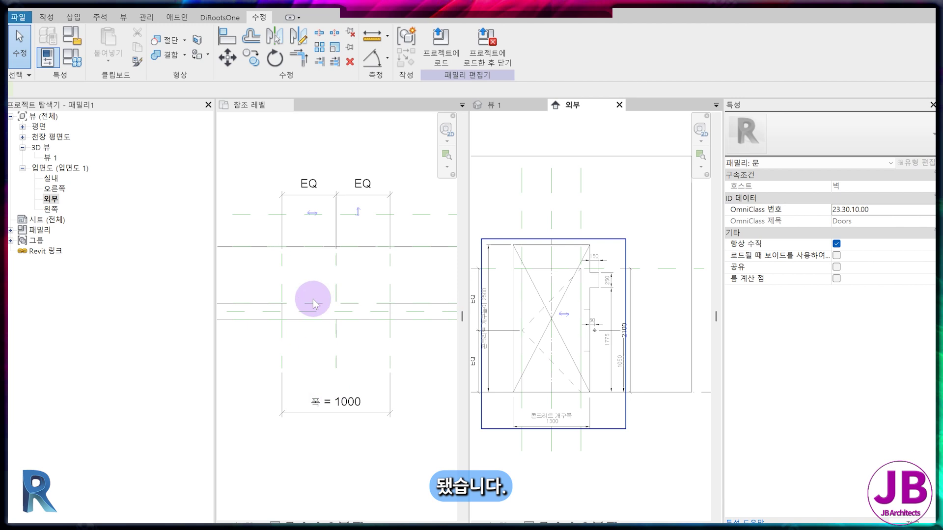
Import #elev-DR.dwg into the 참조 레벨 plan view with the existing import options
left_click(318, 346)
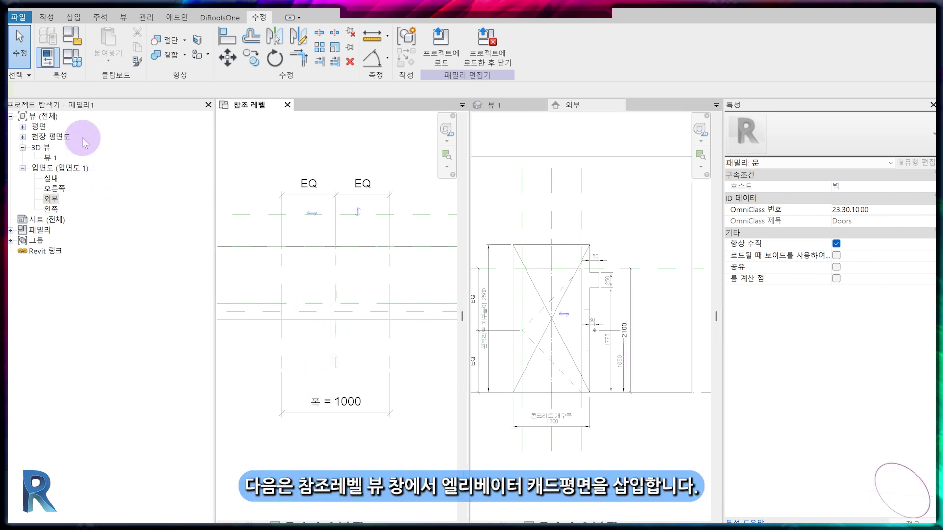
left_click(73, 17)
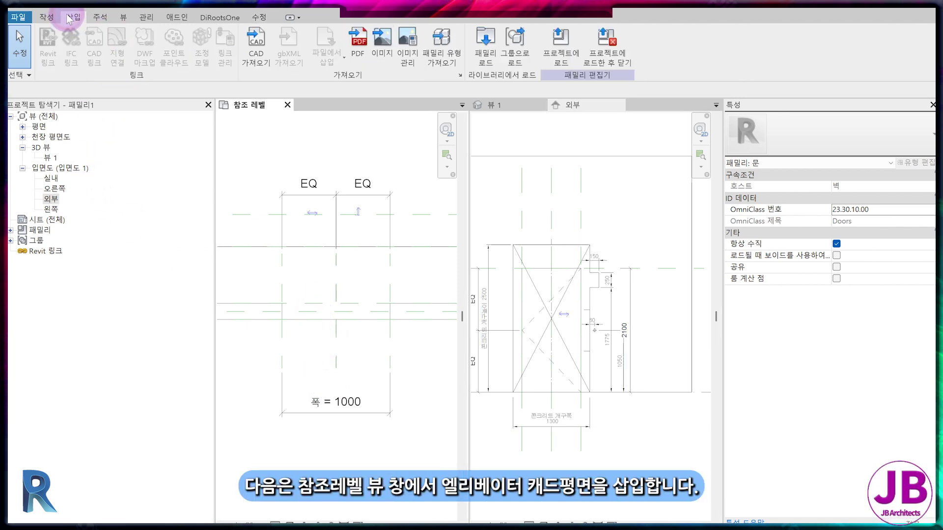
left_click(253, 51)
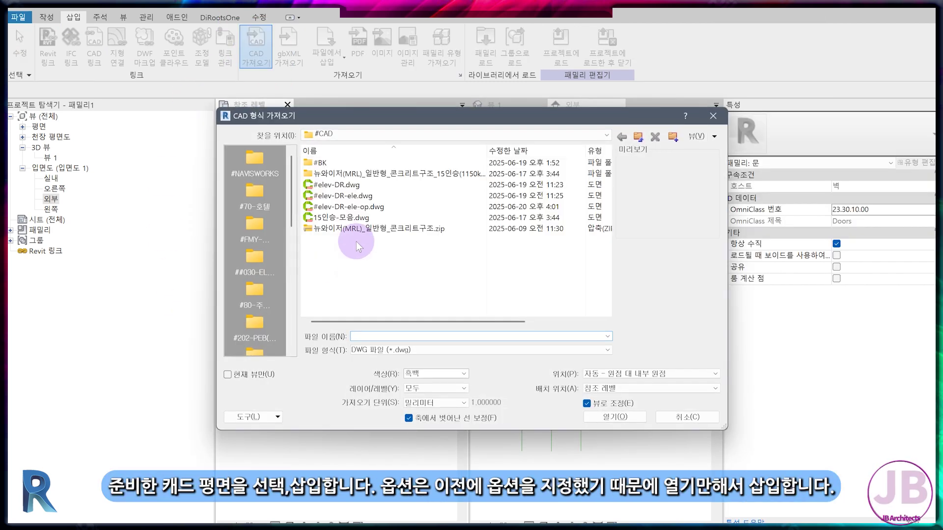
left_click(343, 185)
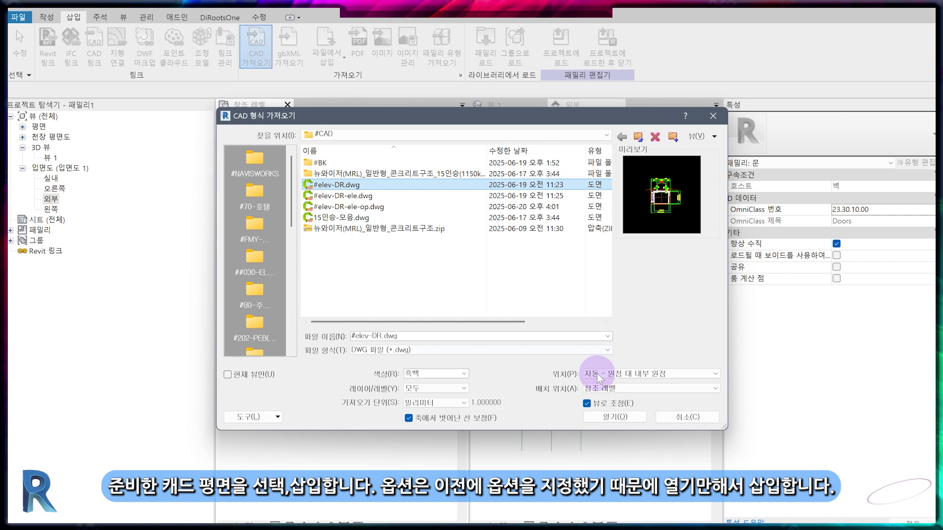
left_click(627, 421)
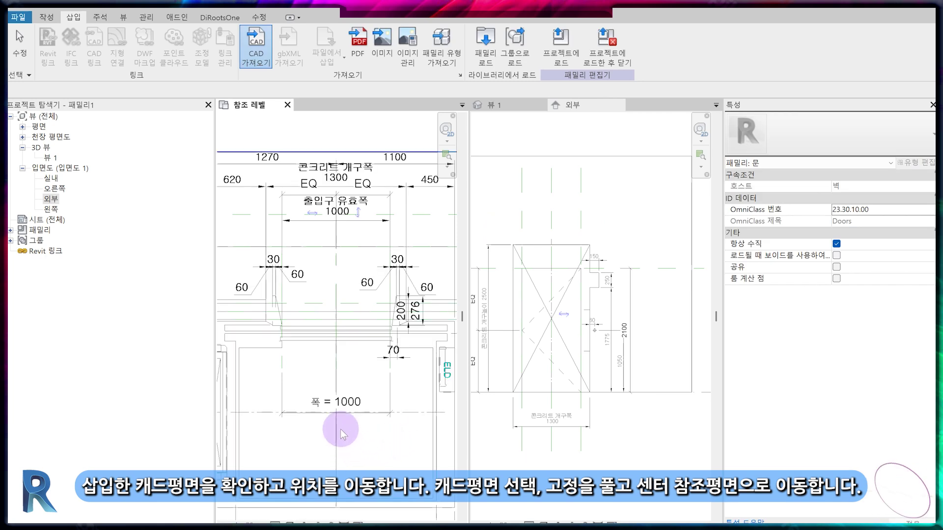
Unpin the imported #elev-DR.dwg plan and move it 600 mm up onto the 센터 reference plane
left_click(341, 429)
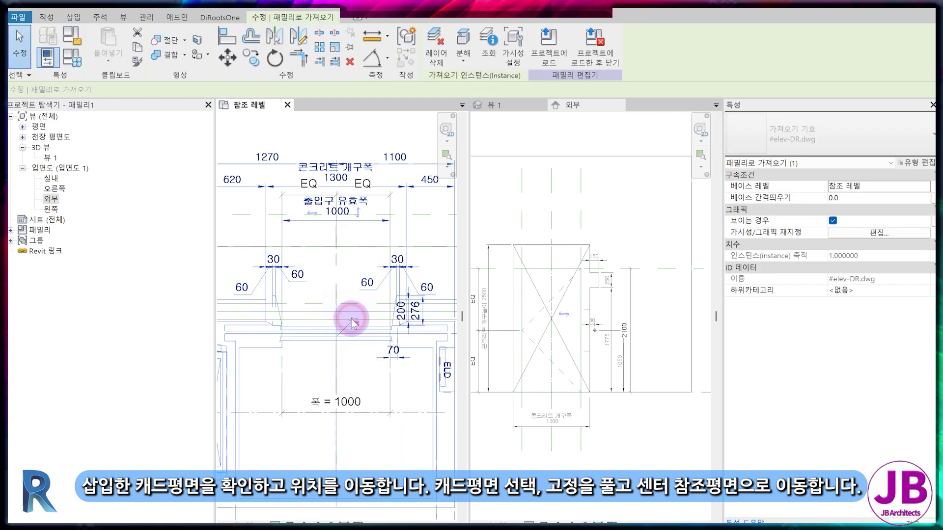
scroll(359, 339, "up", 2)
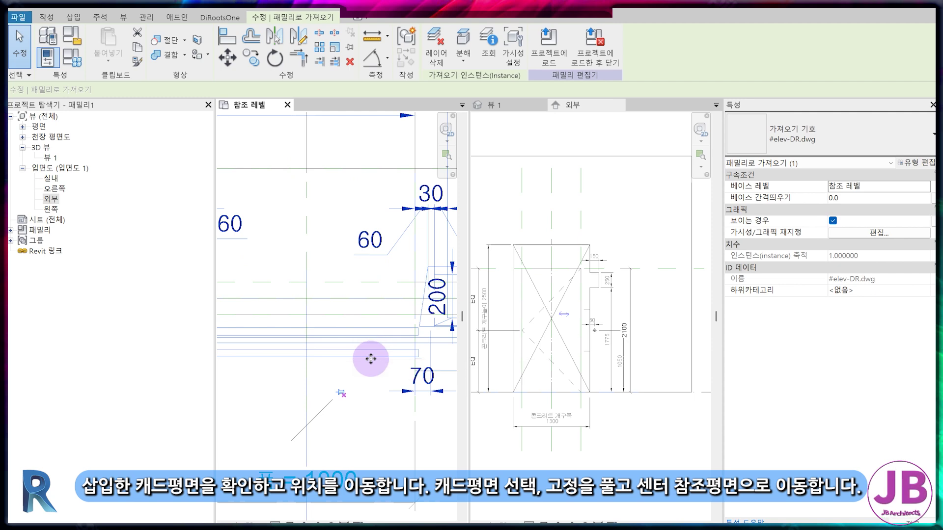
key("m")
key("v")
left_click(375, 300)
middle_click_drag(392, 209, 385, 504)
scroll(373, 466, "down", 3)
middle_click_drag(371, 469, 306, 281)
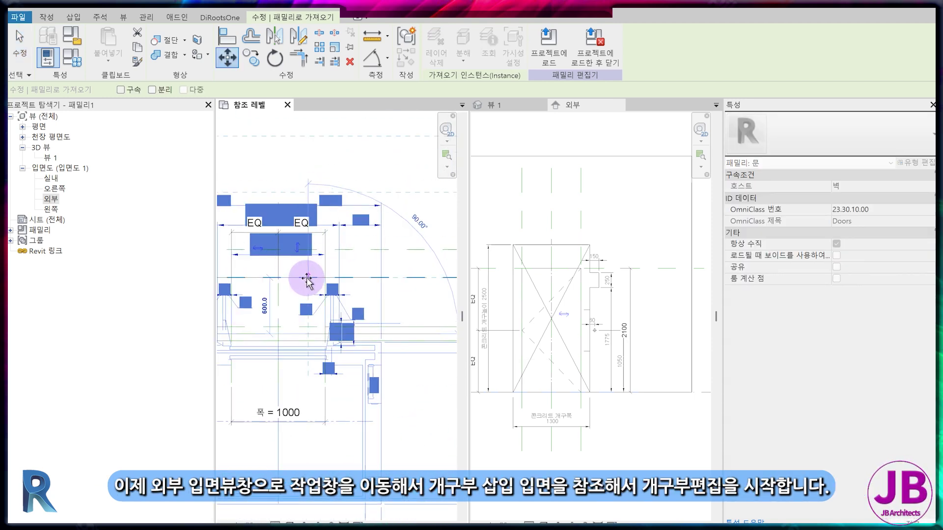
left_click(306, 281)
middle_click_drag(335, 397, 341, 367)
scroll(341, 367, "down", 2)
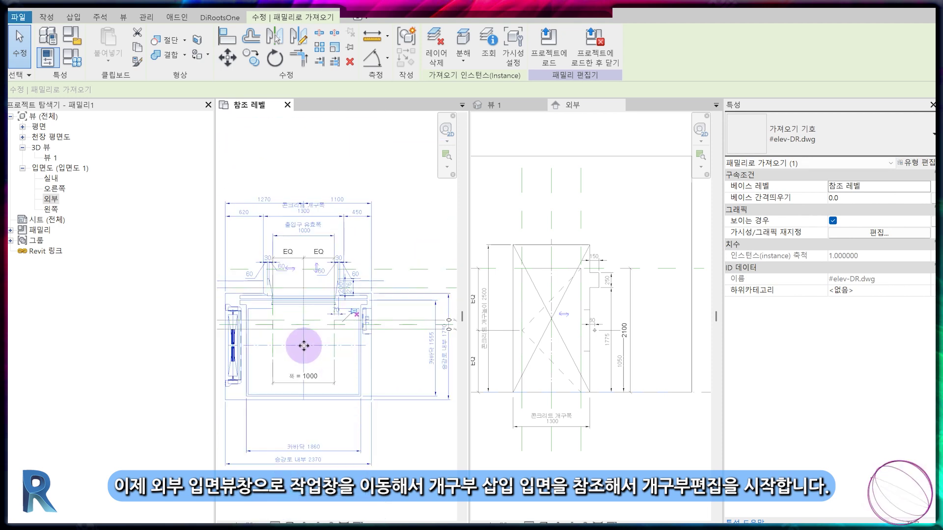
key("Escape")
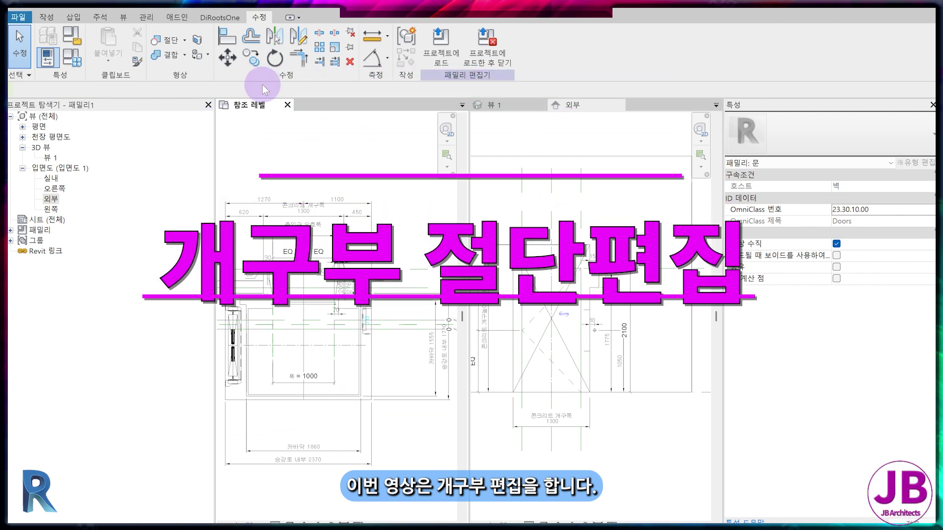
Create reference planes offset 150 mm outward from both door width reference planes in the 외부 elevation
left_click(45, 18)
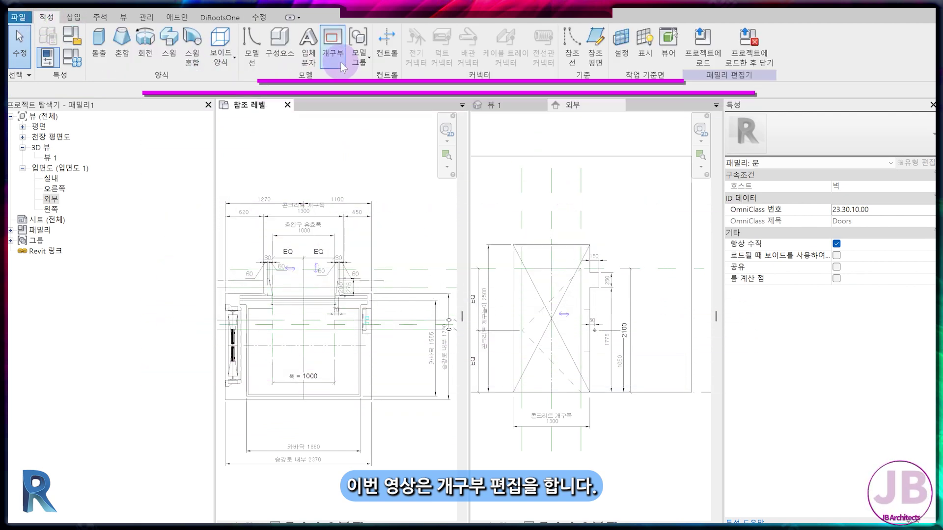
left_click(595, 52)
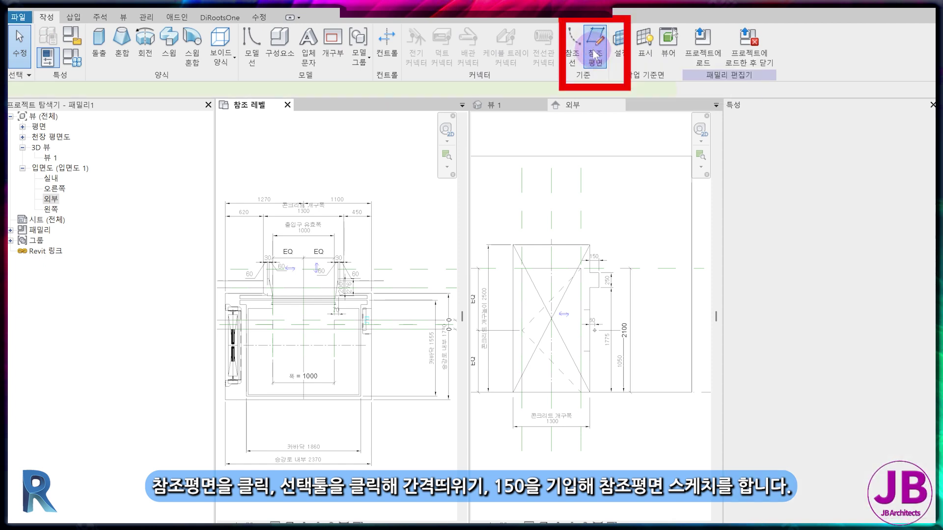
left_click(445, 34)
double_click(161, 90)
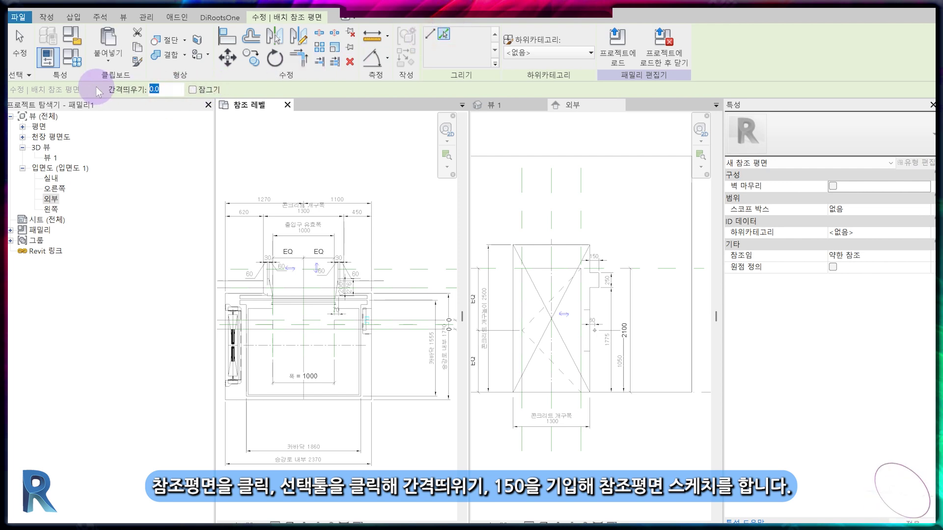
type("150")
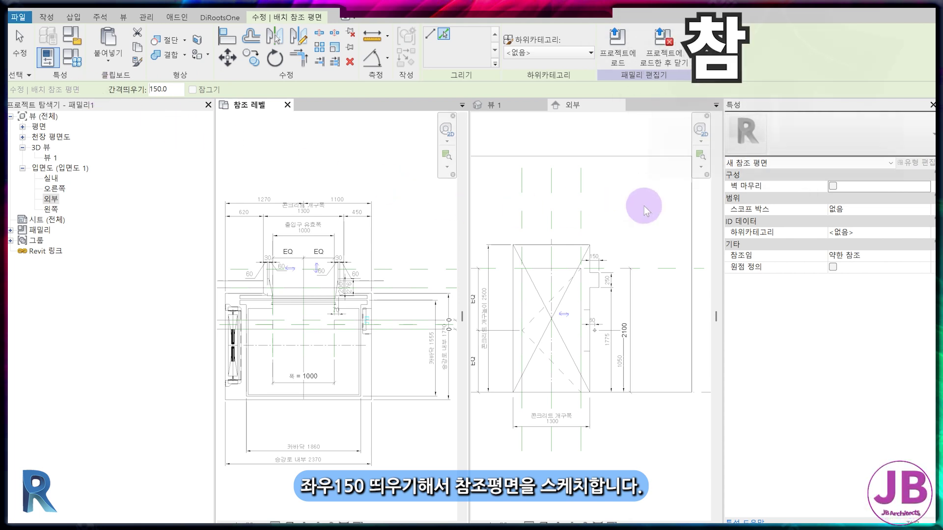
left_click(582, 215)
left_click(582, 214)
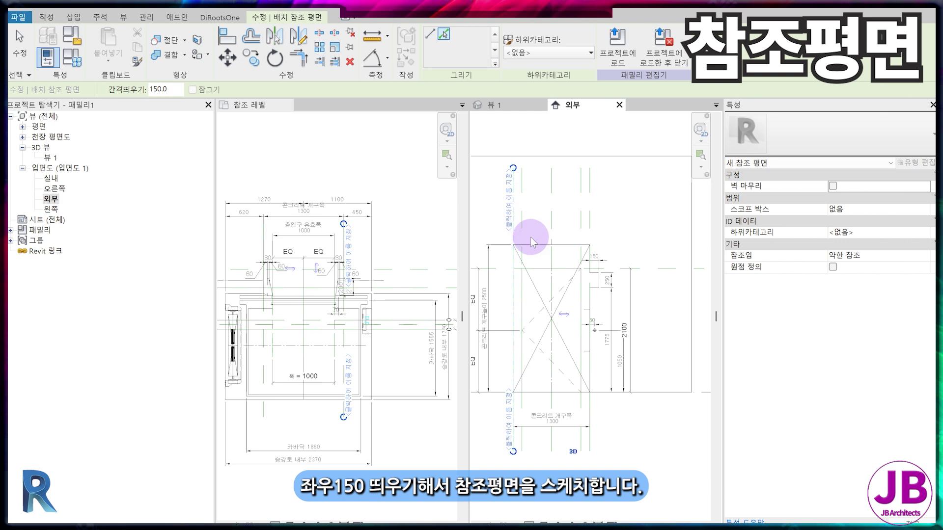
scroll(540, 250, "up", 3)
key("Escape")
key("Escape")
Copy the door's top reference plane up to the top edge of the concrete opening in the CAD elevation
left_click(508, 258)
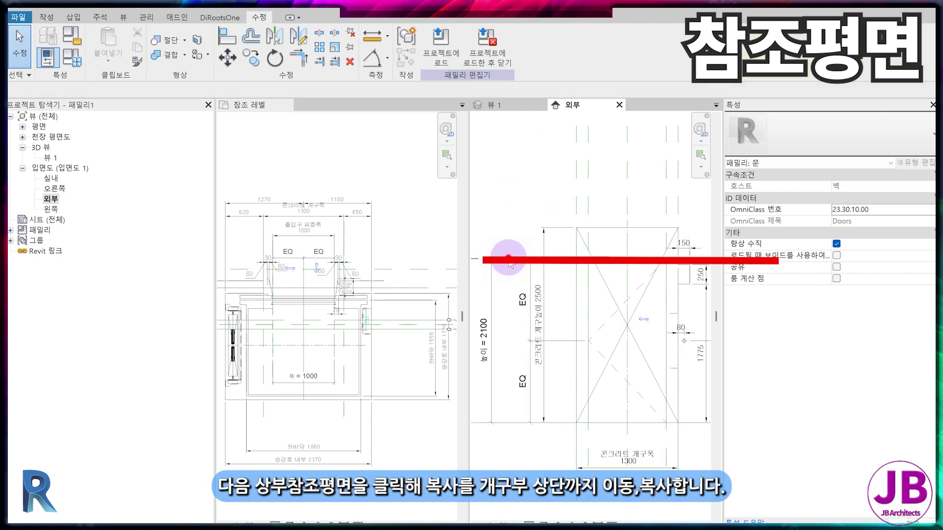
left_click(506, 261)
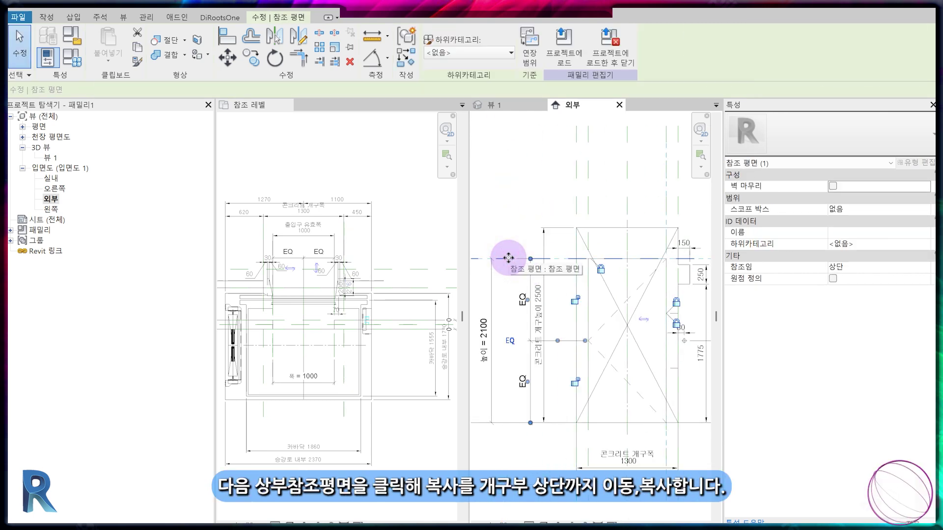
key("c")
key("o")
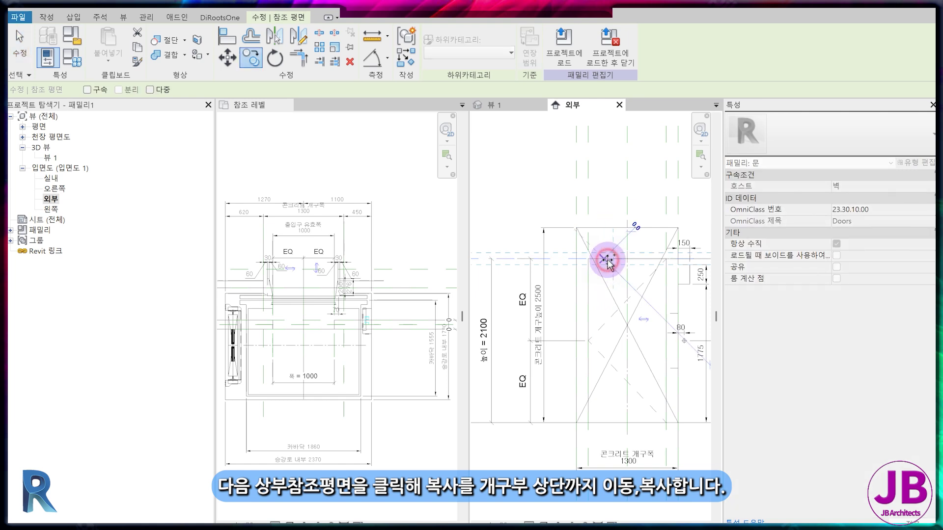
left_click(604, 227)
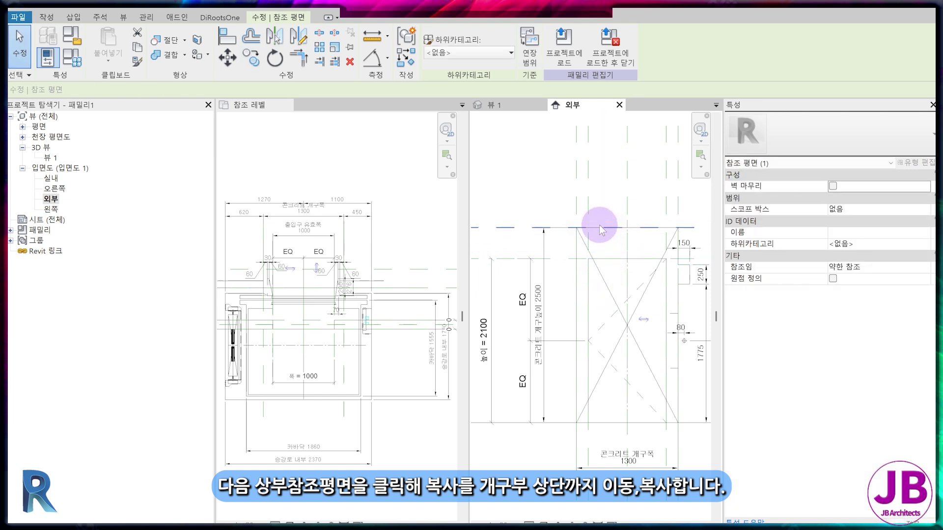
key("Escape")
Create a reference plane offset 50 mm below the reference level in the 외부 elevation by picking the level line
scroll(596, 299, "down", 2)
scroll(663, 305, "down", 2)
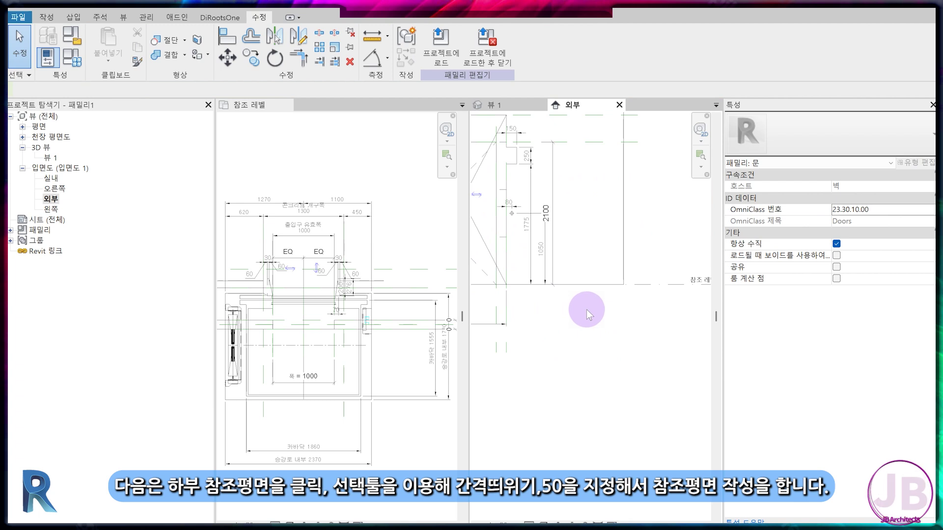
middle_click_drag(587, 308, 642, 312)
left_click(46, 18)
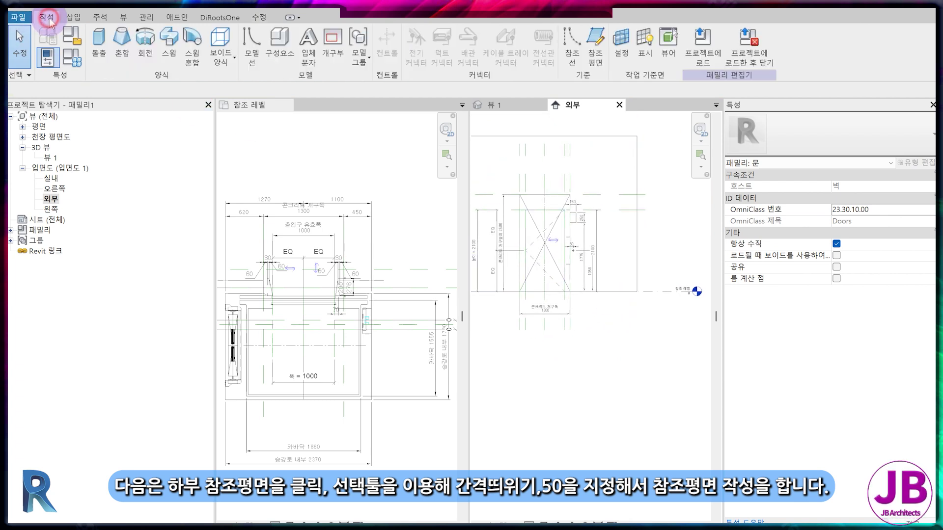
left_click(595, 50)
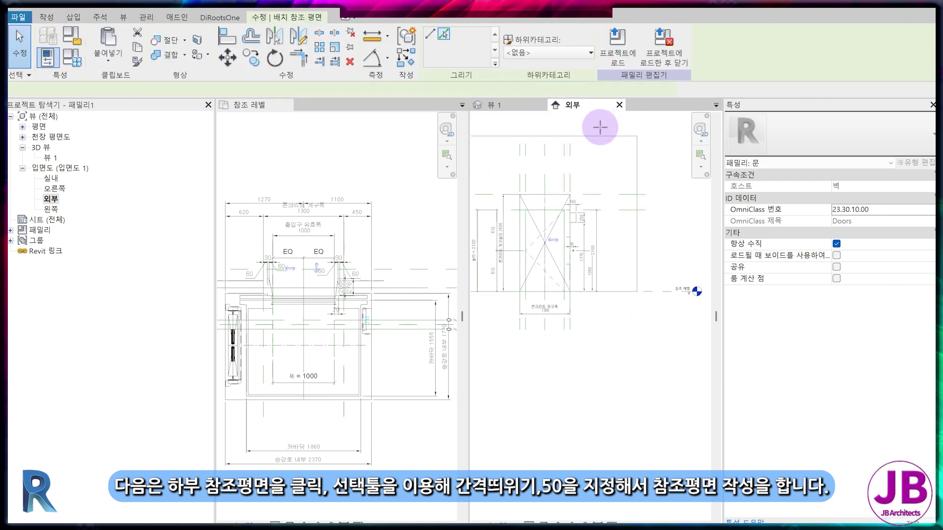
left_click(445, 34)
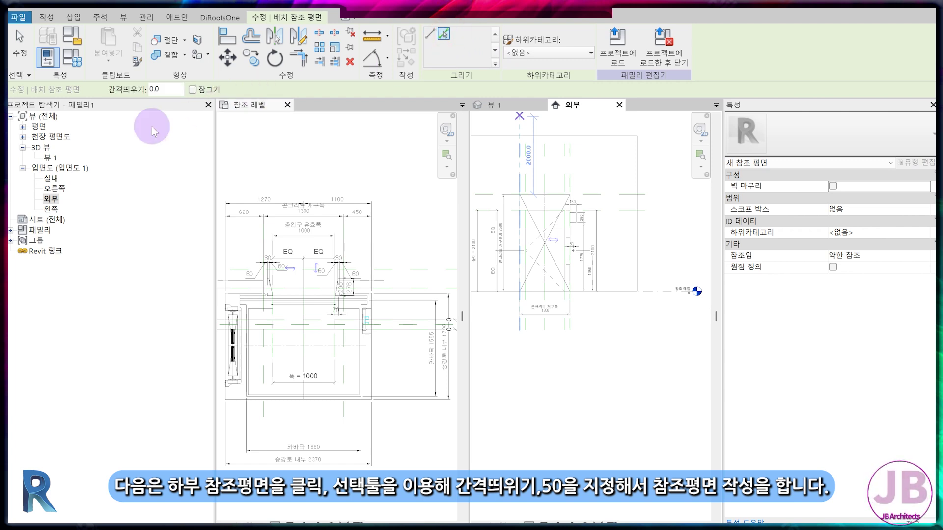
type("50")
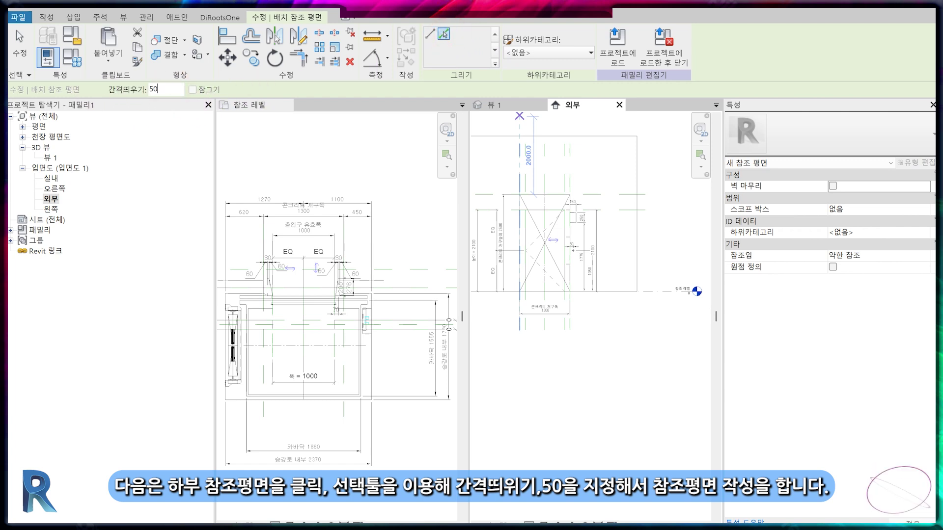
scroll(610, 295, "up", 3)
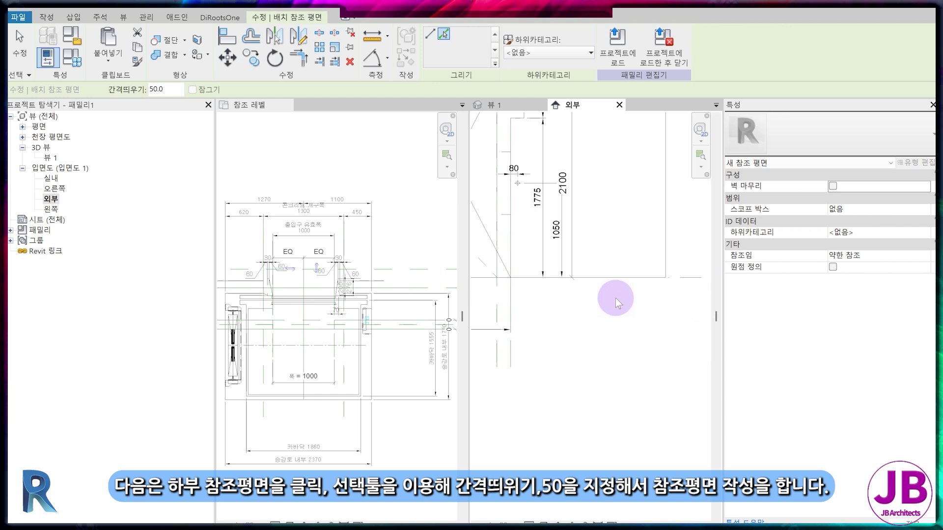
scroll(614, 342, "down", 5)
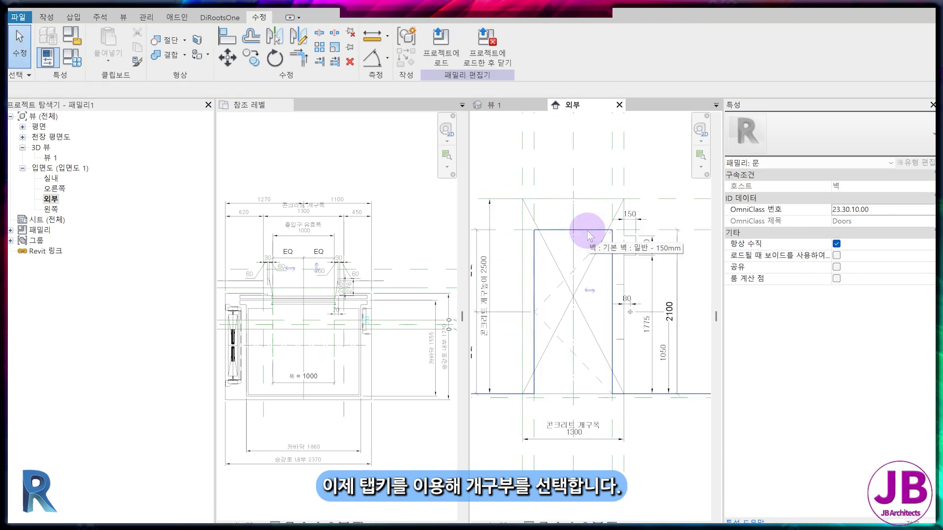
Select the door's opening cut in the 외부 elevation and open its boundary sketch for editing
key("Tab")
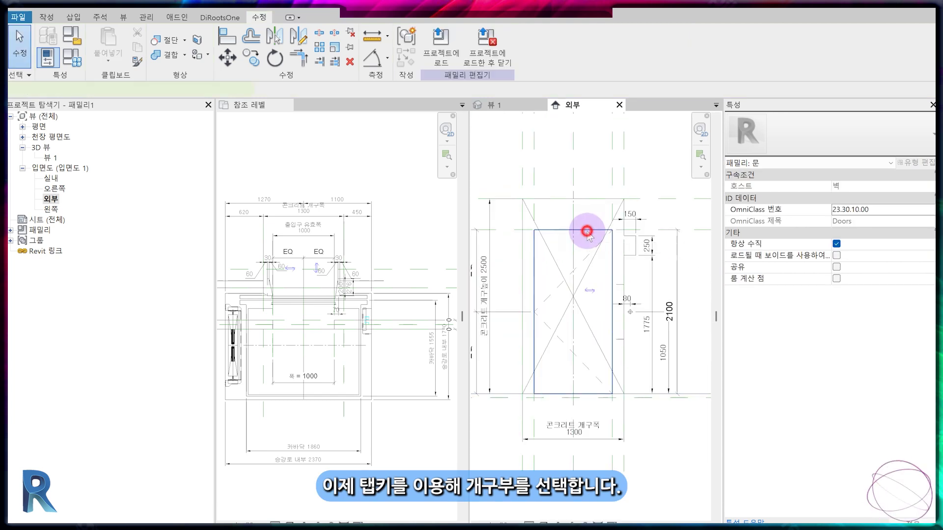
left_click(587, 231)
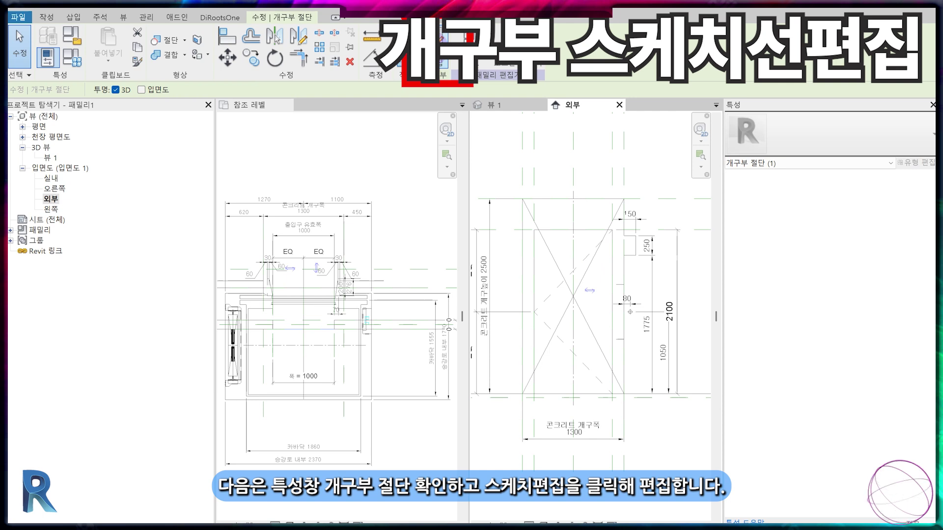
left_click(443, 54)
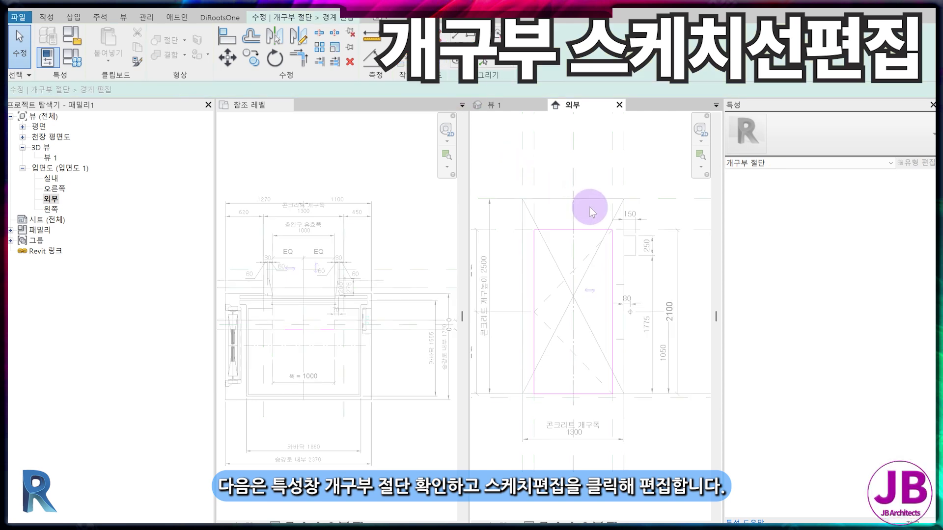
Align the top line of the opening sketch to the reference plane at the concrete opening's top and lock it
key("a")
key("l")
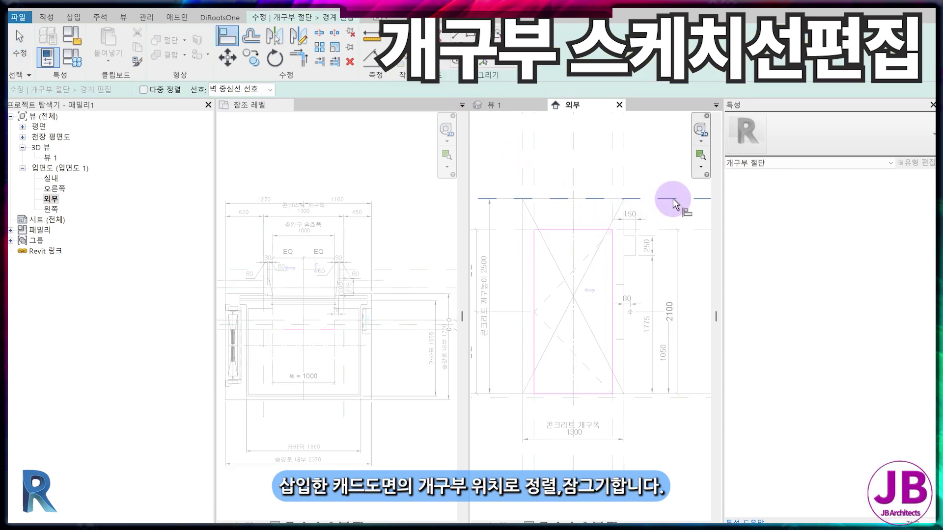
left_click(569, 233)
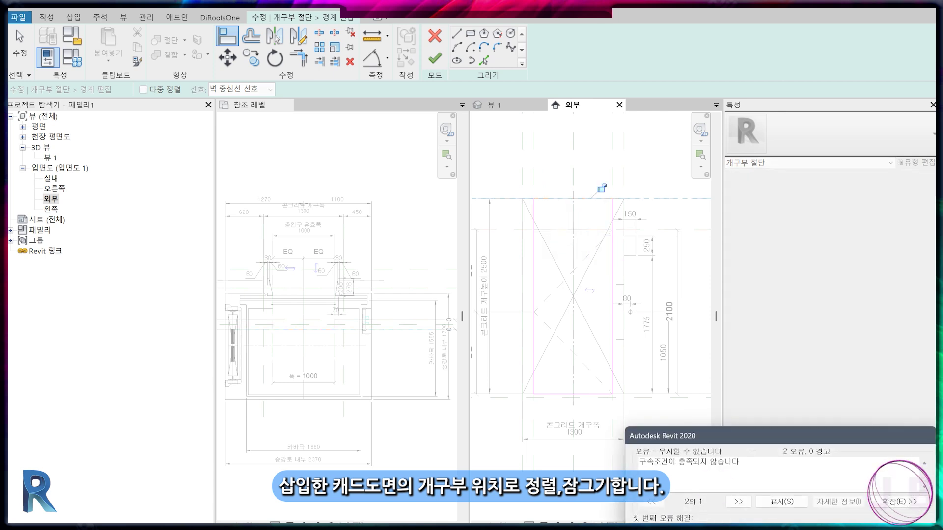
left_click(601, 188)
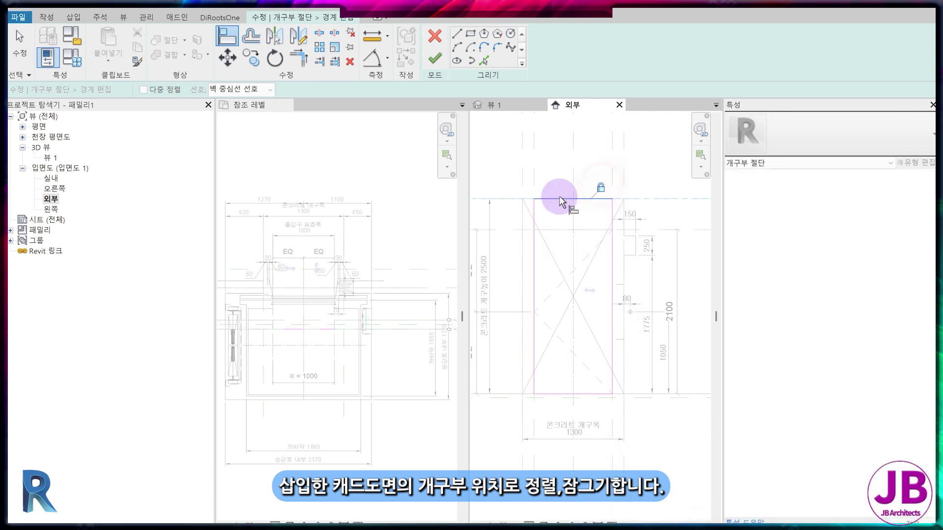
Align both vertical lines of the opening sketch to the outer reference planes of the concrete opening and lock them
left_click(522, 172)
left_click(533, 248)
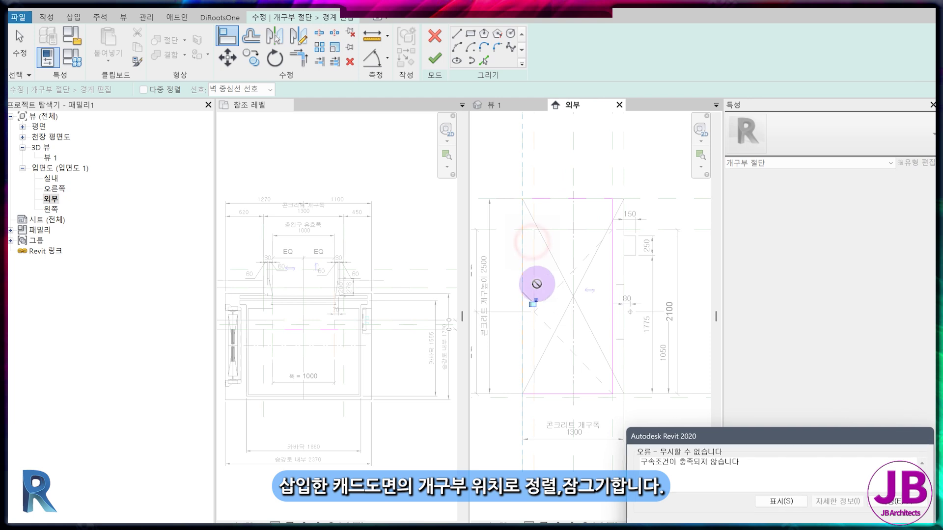
left_click(532, 303)
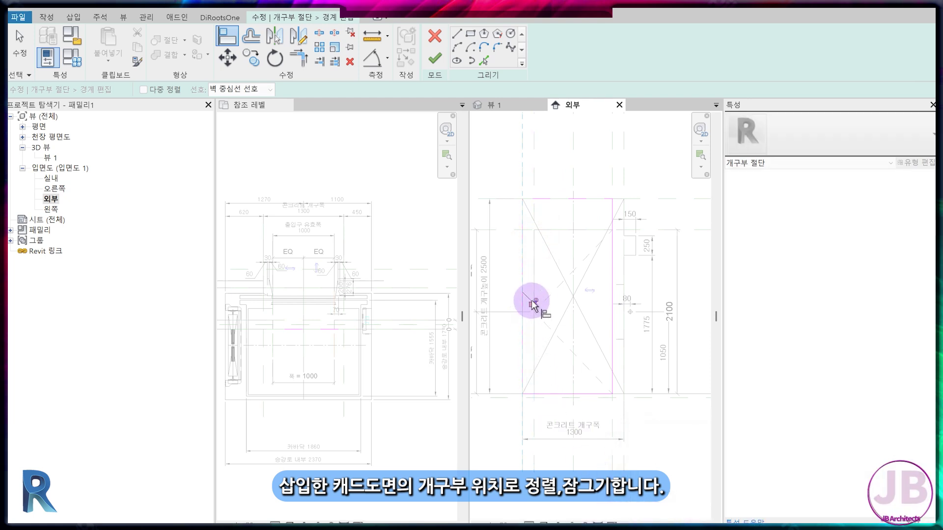
left_click(623, 169)
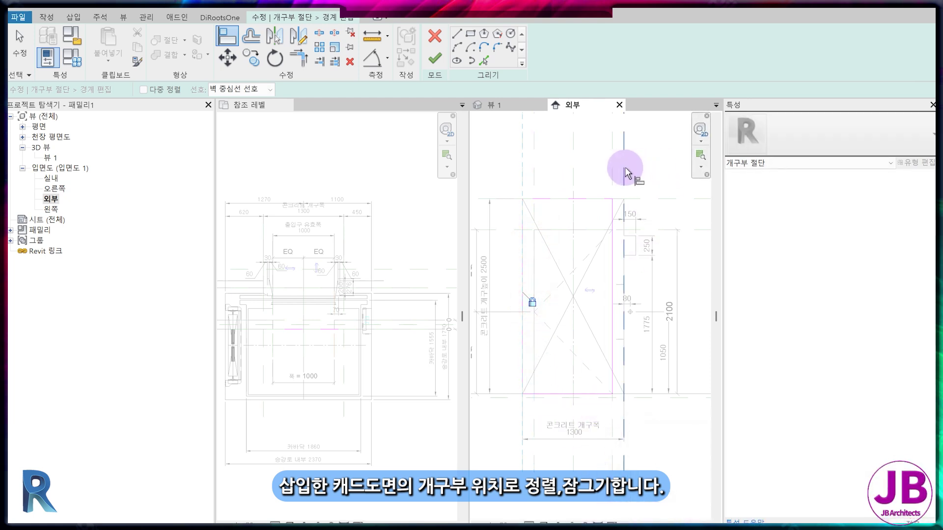
left_click(612, 260)
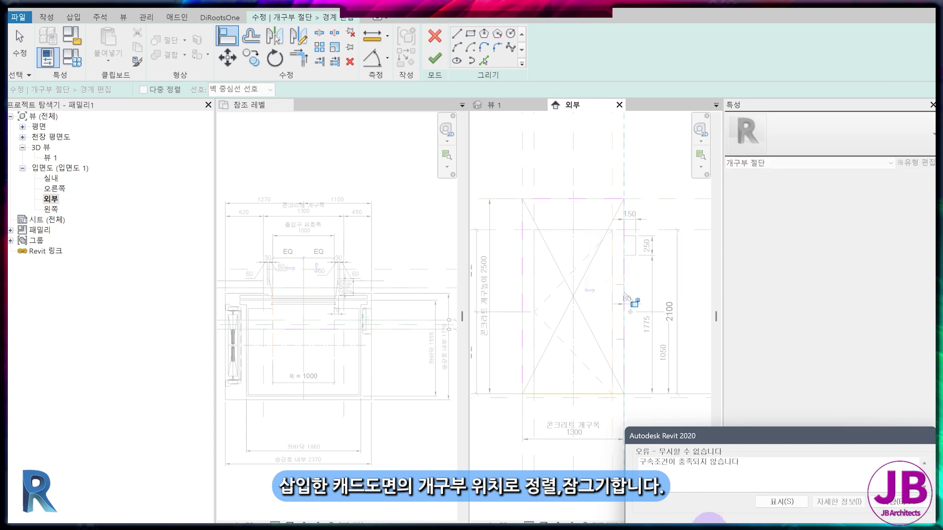
left_click(634, 303)
left_click(671, 366)
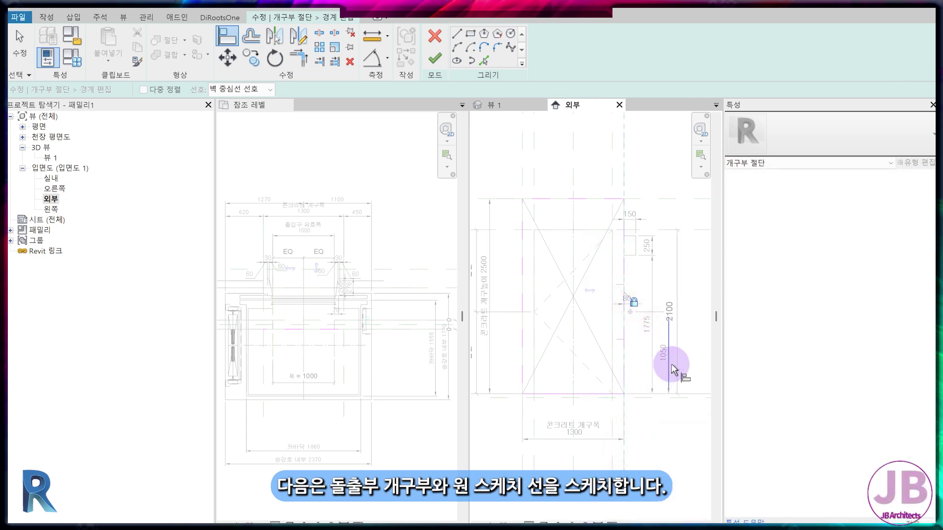
middle_click_drag(673, 362, 649, 389)
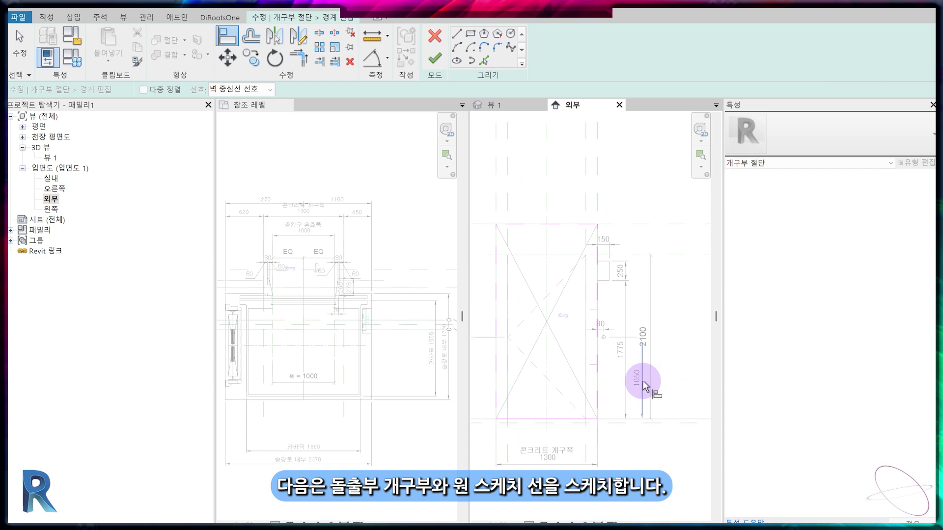
left_click(611, 352)
left_click(603, 273)
left_click(581, 269)
left_click(576, 316)
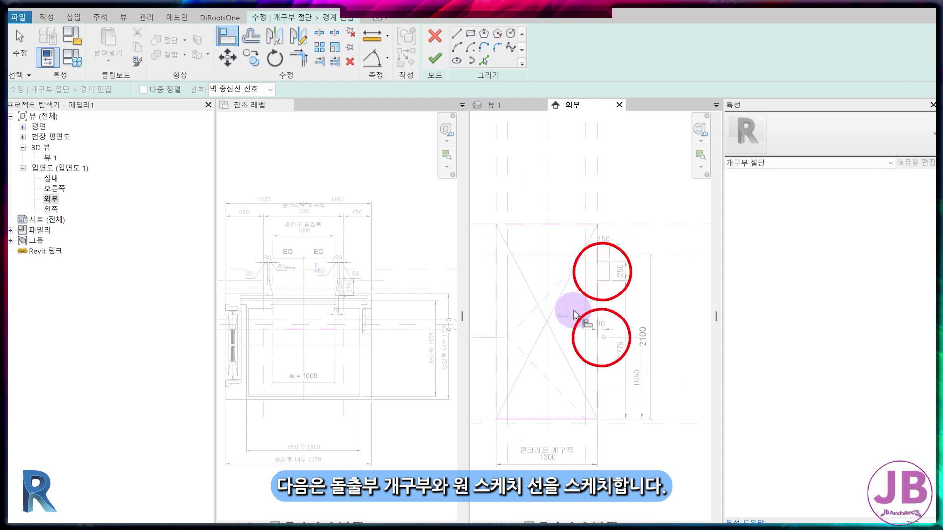
Add sketch lines by picking the three CAD edges of the 150 x 250 mm protrusion beside the opening
left_click(484, 60)
scroll(599, 269, "up", 5)
left_click(545, 265)
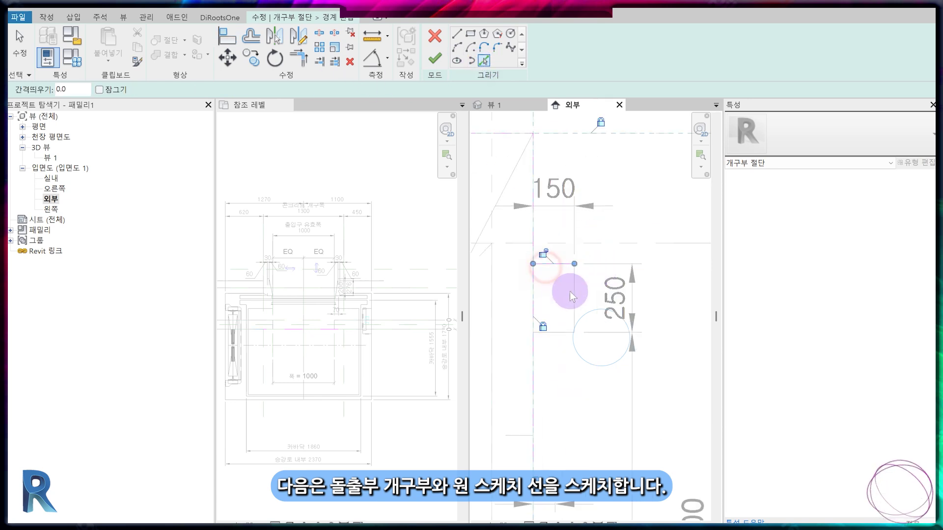
left_click(572, 295)
left_click(558, 332)
scroll(563, 353, "down", 3)
middle_click_drag(565, 417, 584, 353)
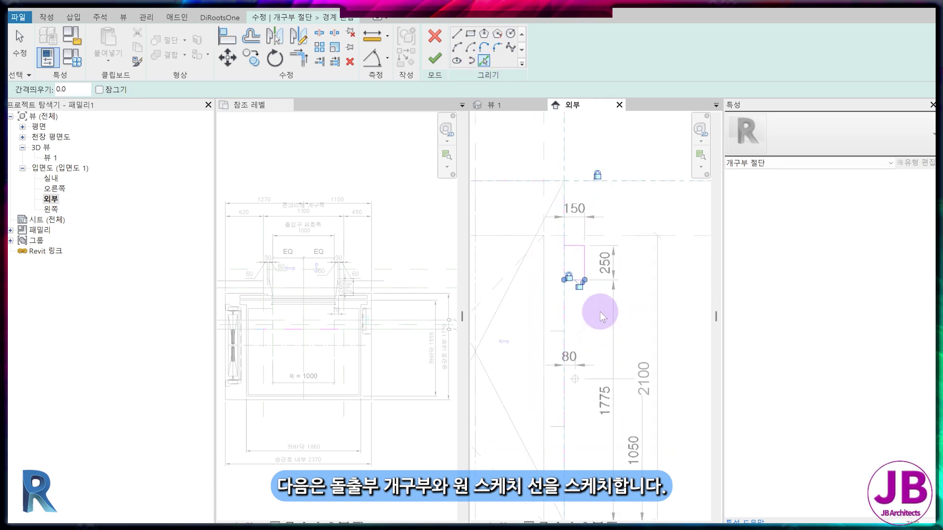
Split the opening's right boundary line at the protrusion and trim it to the protrusion's upper and lower edges
scroll(579, 294, "up", 2)
key("s")
key("l")
left_click(558, 258)
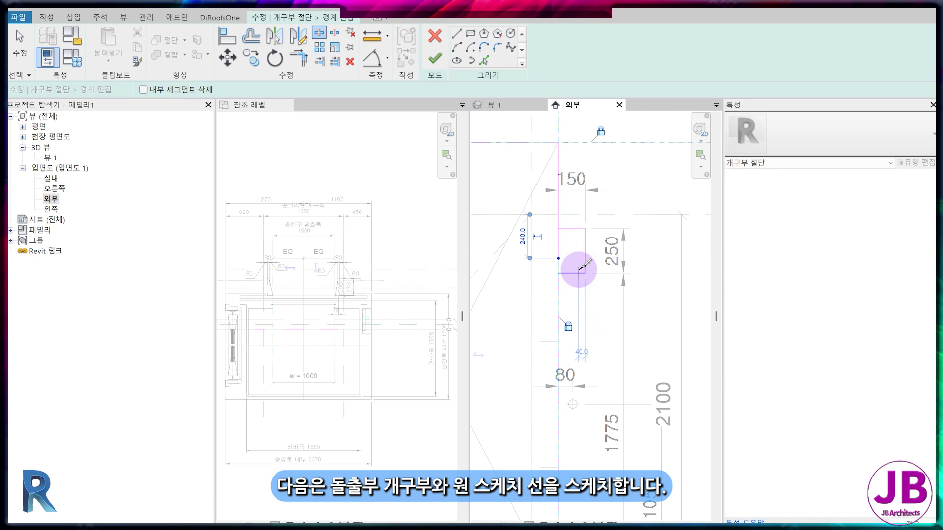
key("t")
key("r")
left_click(559, 220)
left_click(569, 229)
left_click(571, 273)
left_click(559, 300)
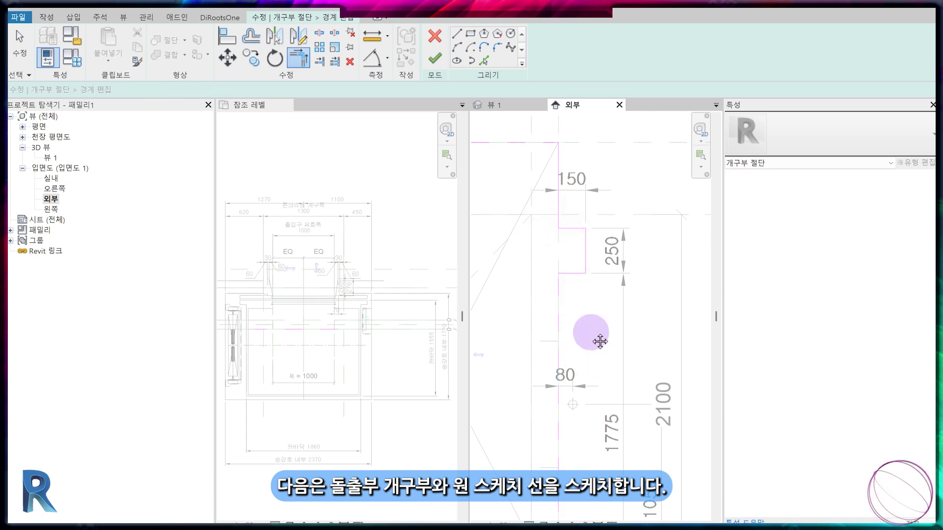
Sketch the right half of the small CAD circle below the protrusion as a start-end-radius arc of 25 mm radius
middle_click_drag(600, 342, 579, 240)
scroll(562, 305, "up", 5)
left_click(484, 60)
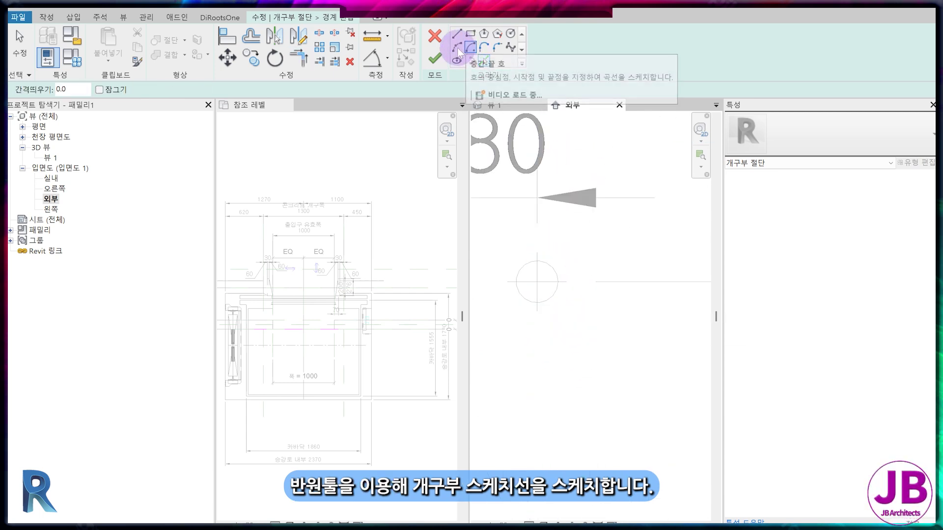
left_click(457, 48)
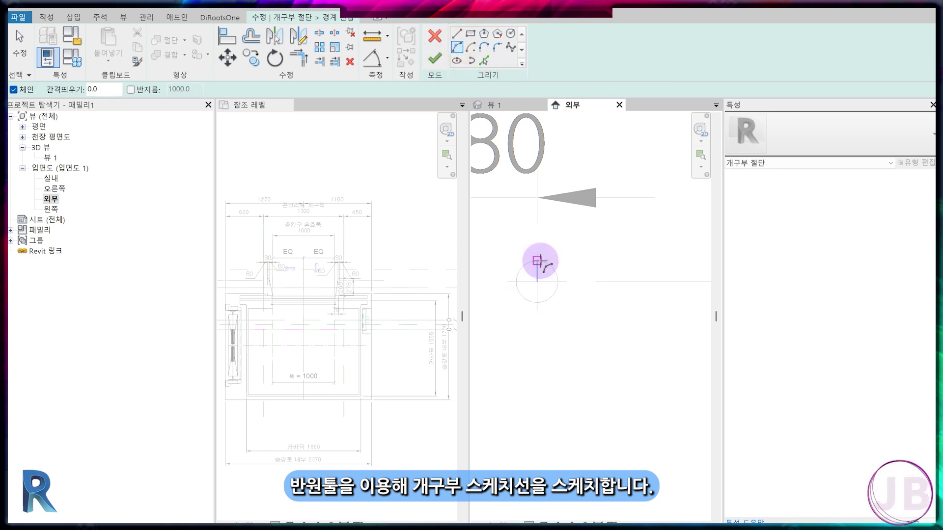
left_click(537, 301)
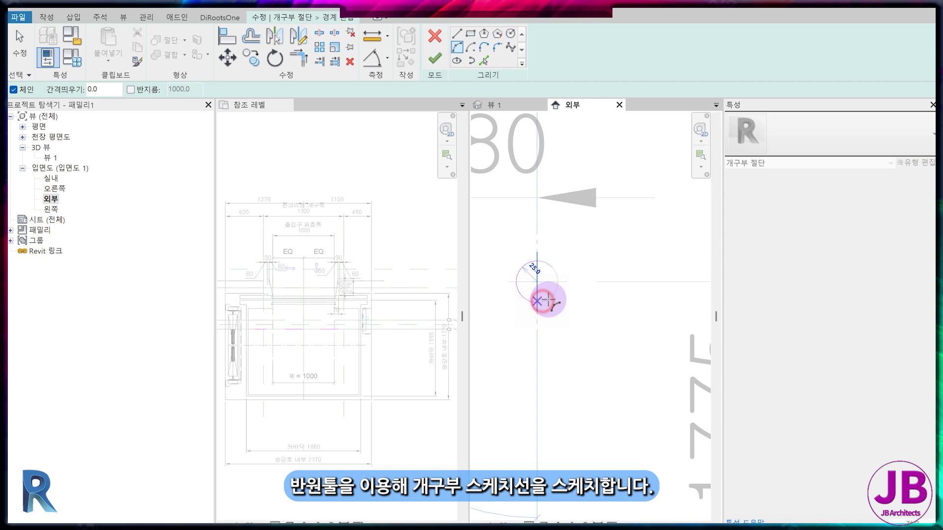
left_click(559, 284)
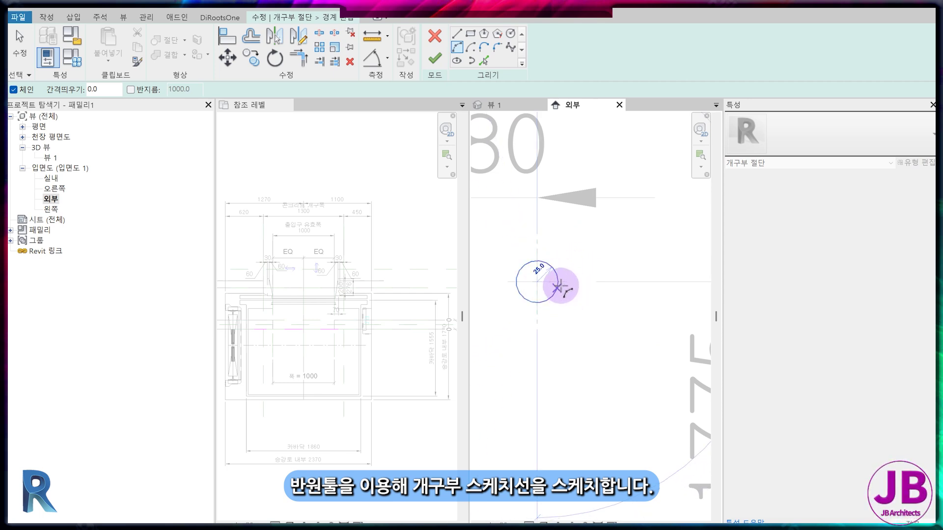
left_click(558, 285)
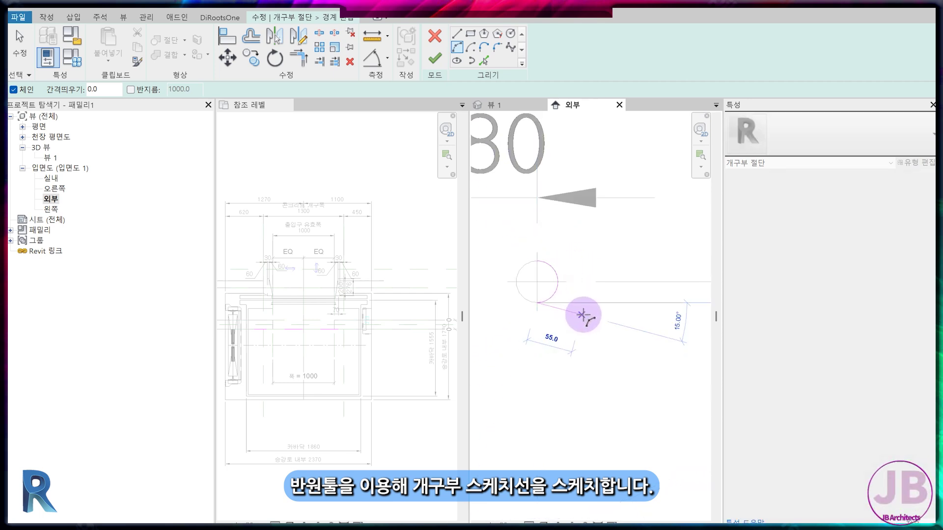
key("Escape")
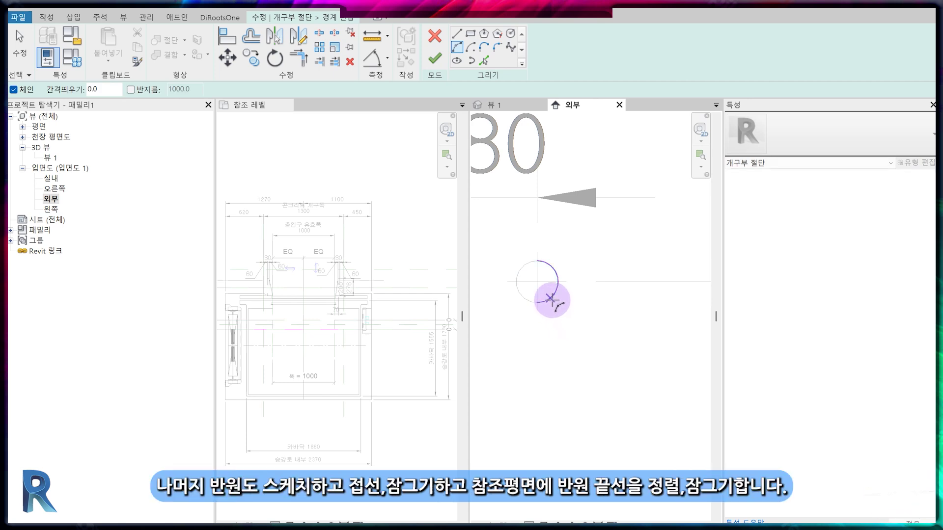
Close the small circle by sketching its left half as an arc of 25 mm radius
left_click(537, 261)
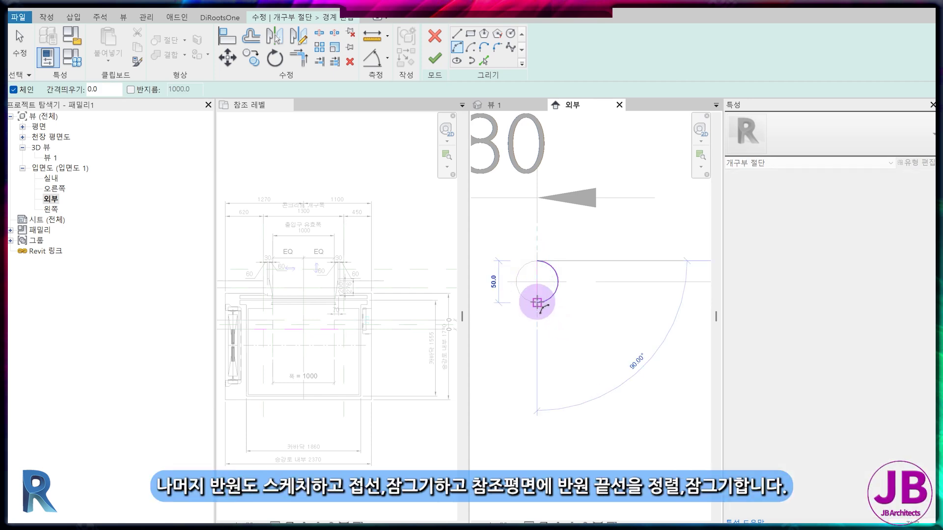
left_click(537, 302)
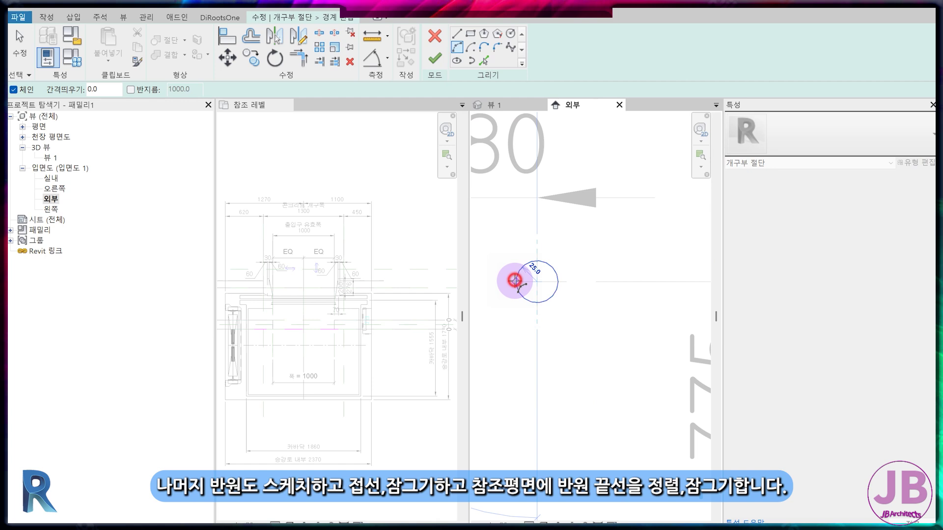
left_click(514, 280)
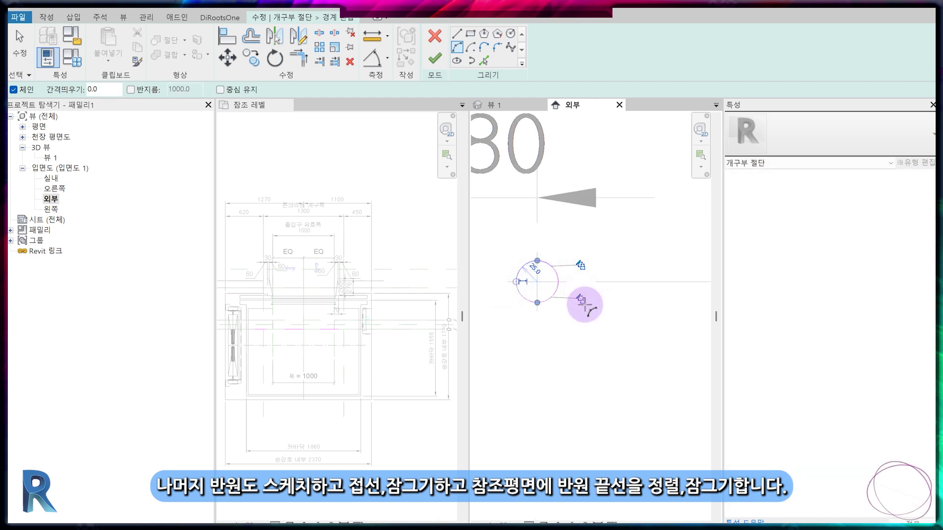
key("Escape")
key("Escape")
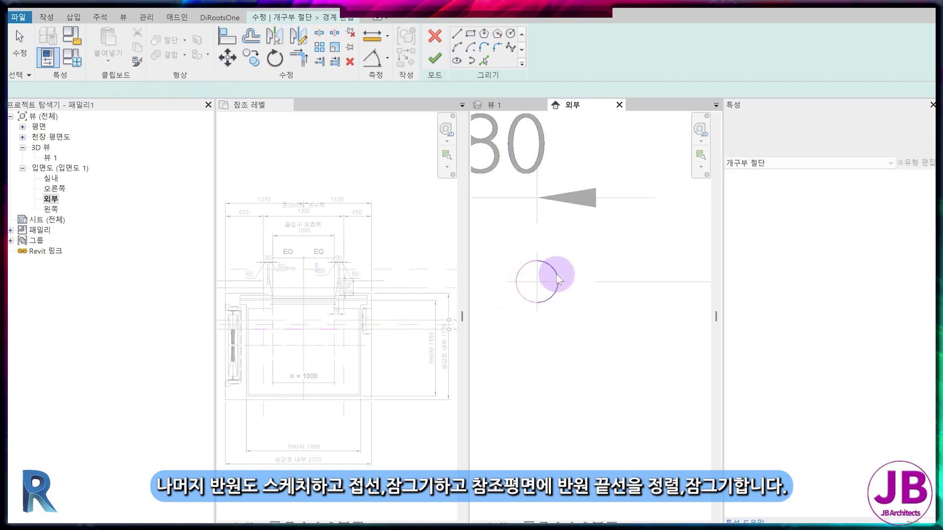
Make the right half-circle's 25 mm radius dimension permanent and finish editing the opening cut's sketch
left_click(558, 280)
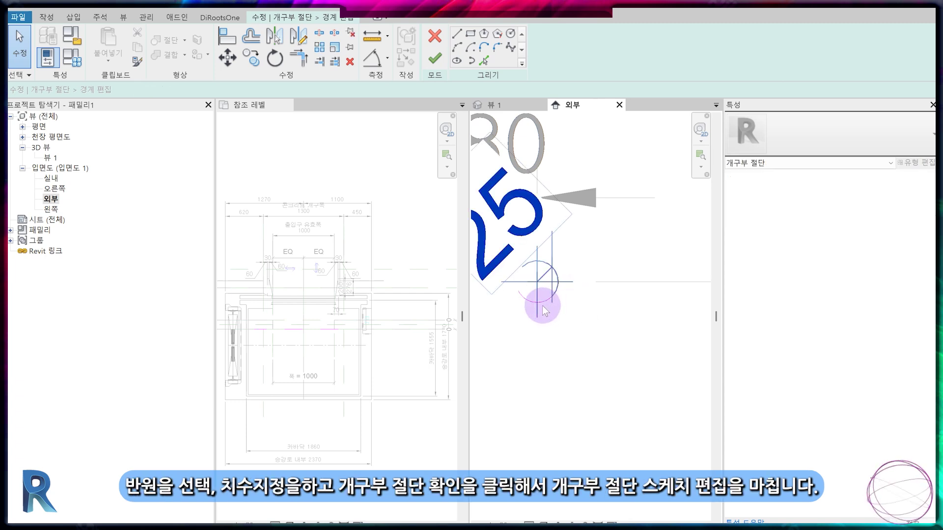
scroll(596, 355, "down", 5)
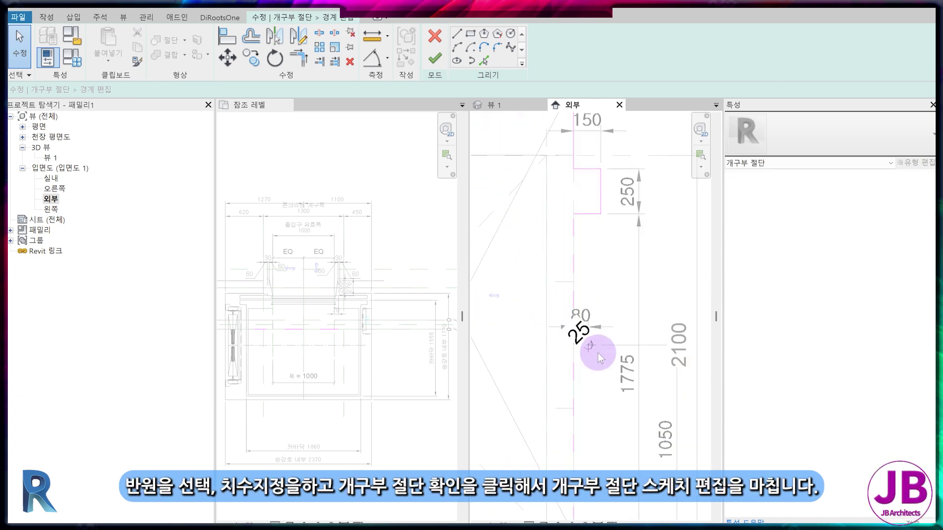
scroll(597, 353, "down", 3)
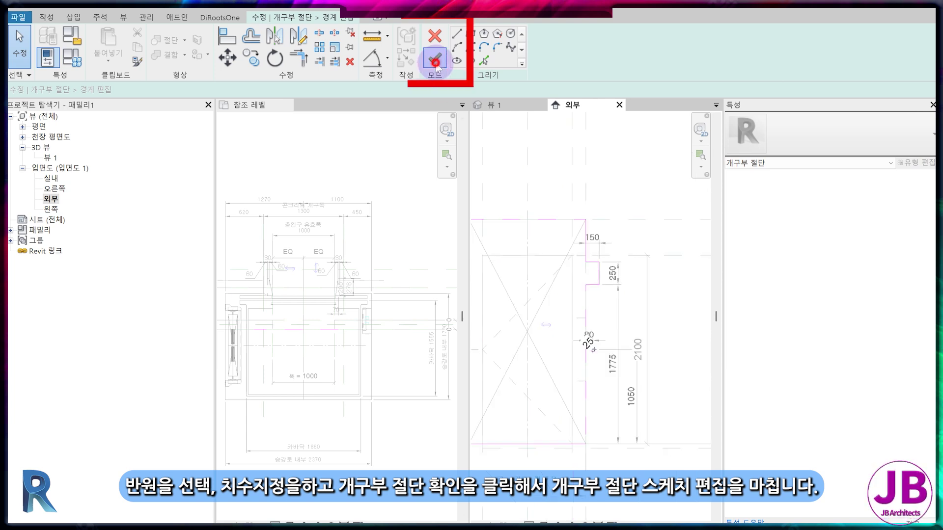
left_click(435, 62)
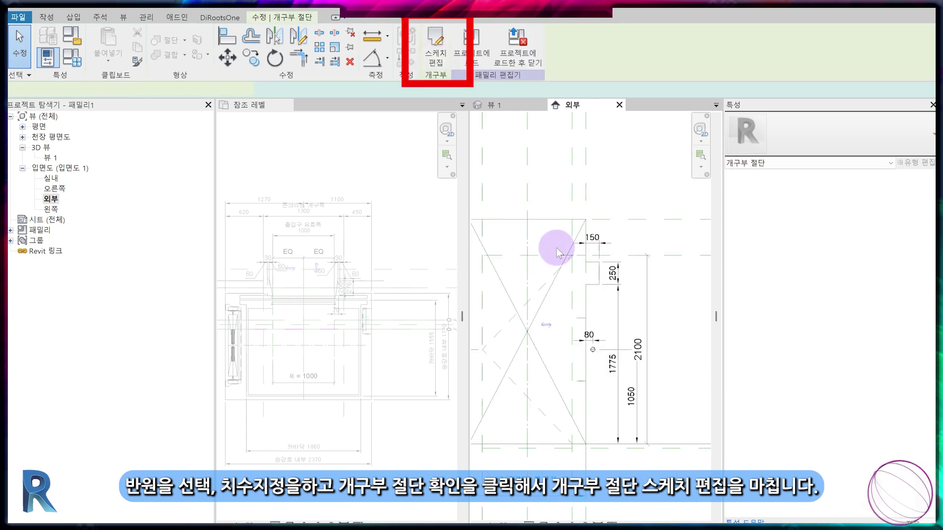
In the 3D view, unpin and delete the imported elevation drawing #elev-DR-ele-op.dwg
left_click(512, 109)
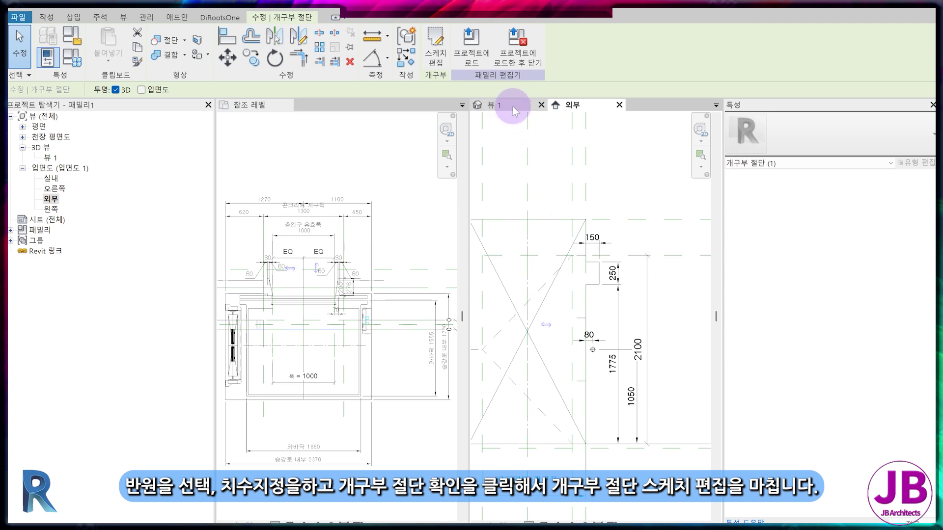
scroll(572, 344, "down", 4)
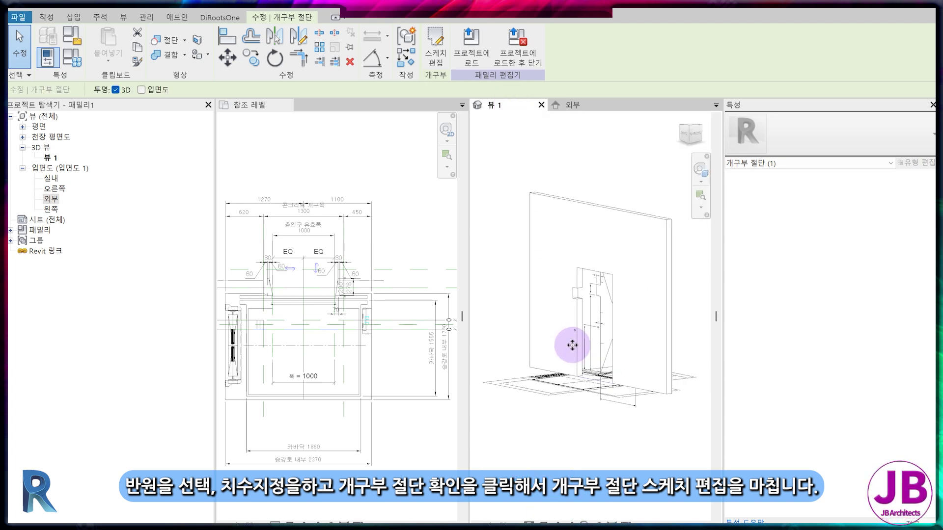
scroll(615, 331, "up", 3)
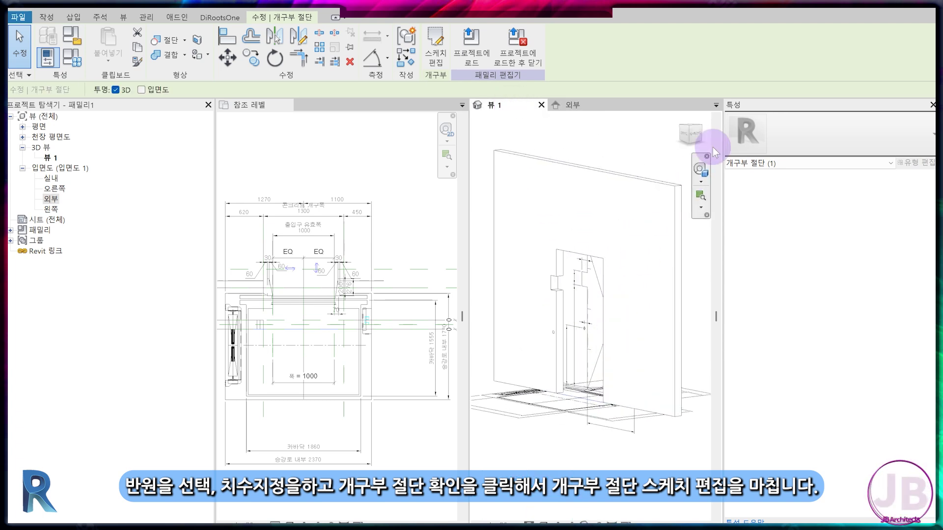
left_click(704, 130)
left_click(704, 130)
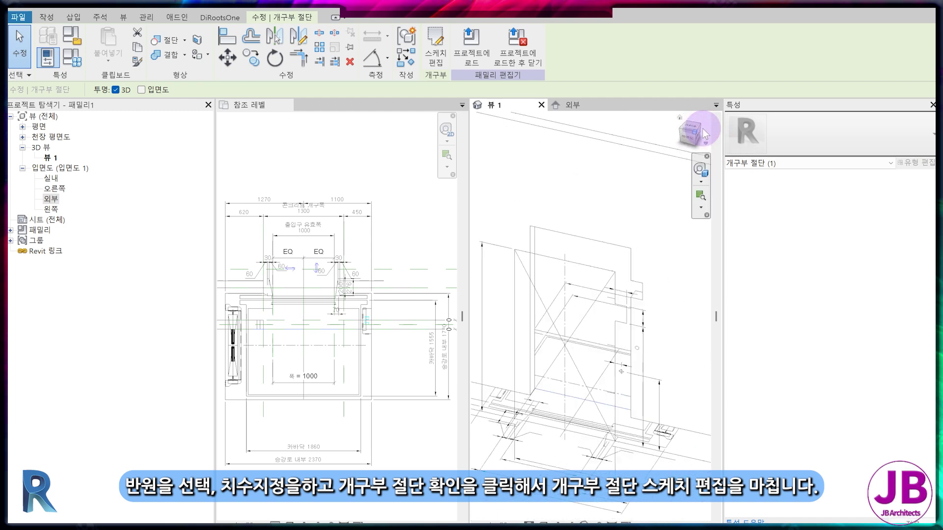
middle_click_drag(604, 392, 599, 402)
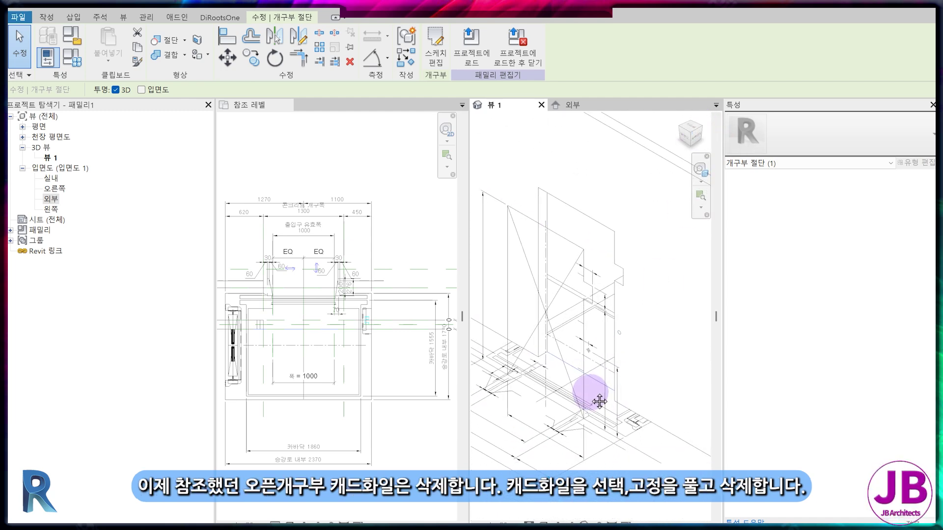
scroll(595, 391, "up", 2)
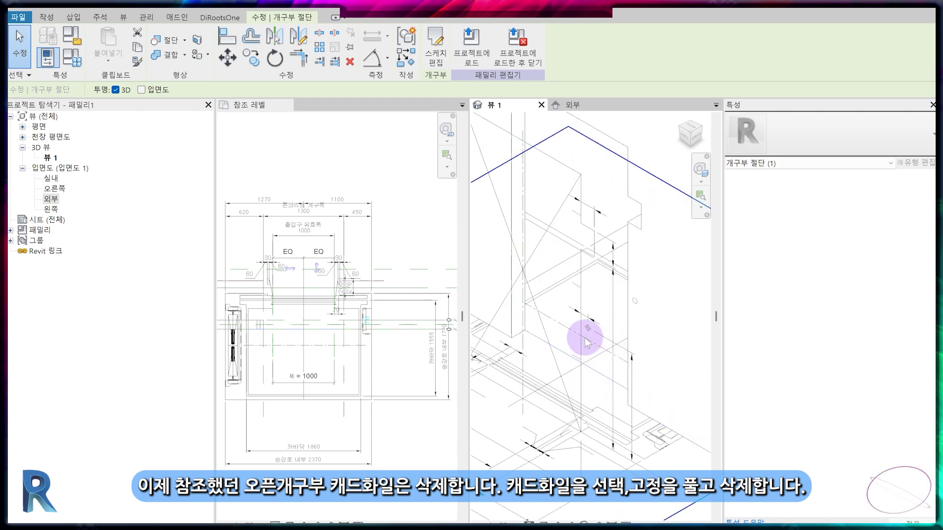
left_click(573, 326)
scroll(596, 337, "down", 3)
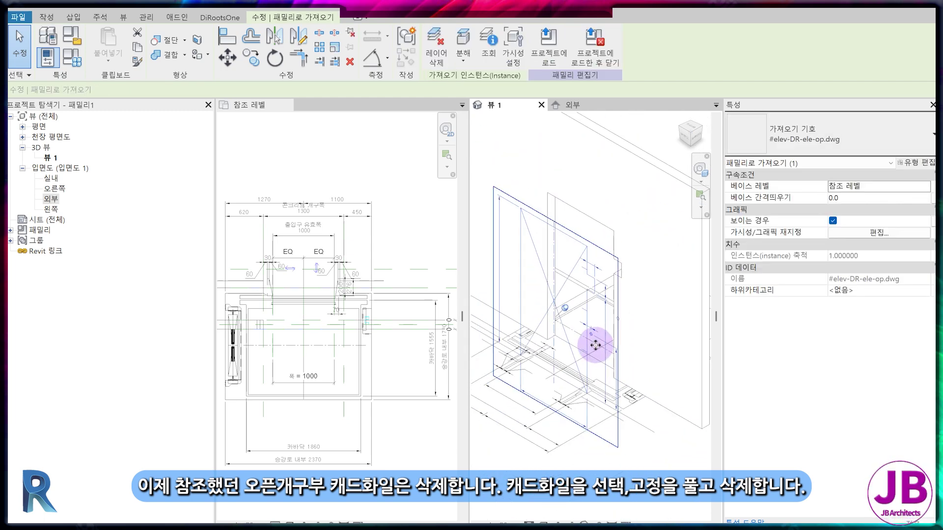
key("Delete")
left_click(564, 308)
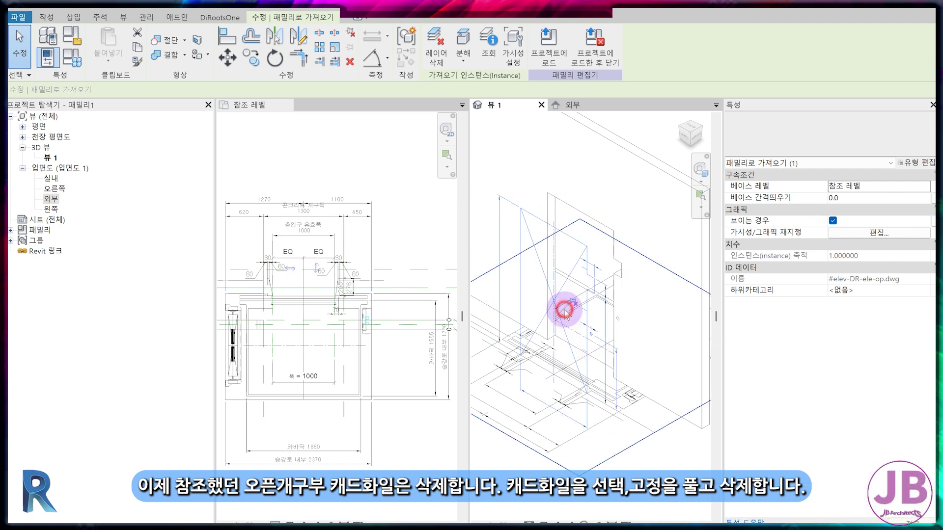
key("Delete")
scroll(611, 387, "up", 3)
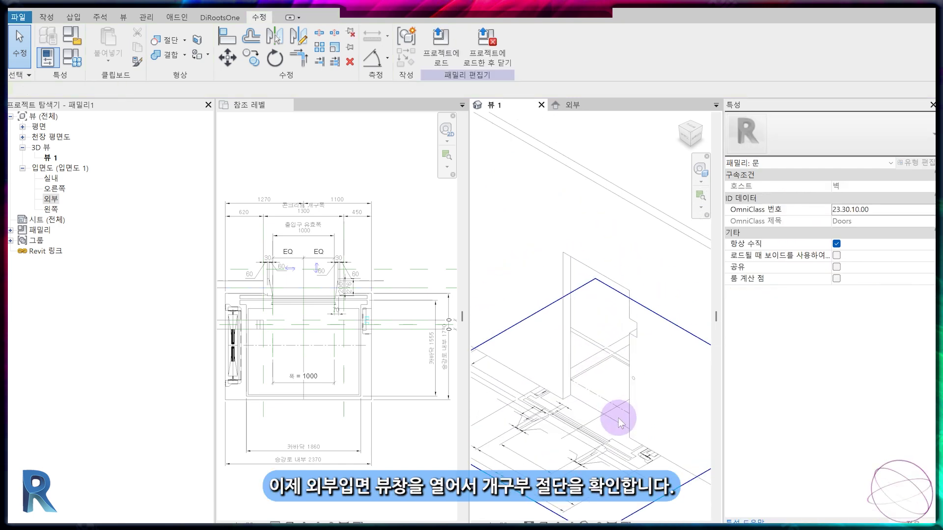
In the exterior elevation, add a vertical reference plane on the opening's edge, copy it 150 mm to the protrusion's outer edge, and copy another 60 mm back
left_click(587, 101)
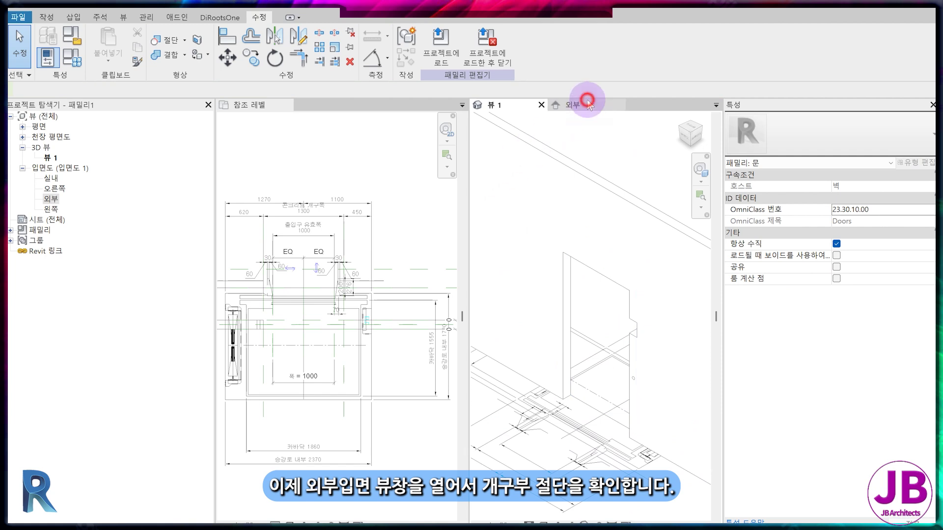
scroll(584, 385, "up", 2)
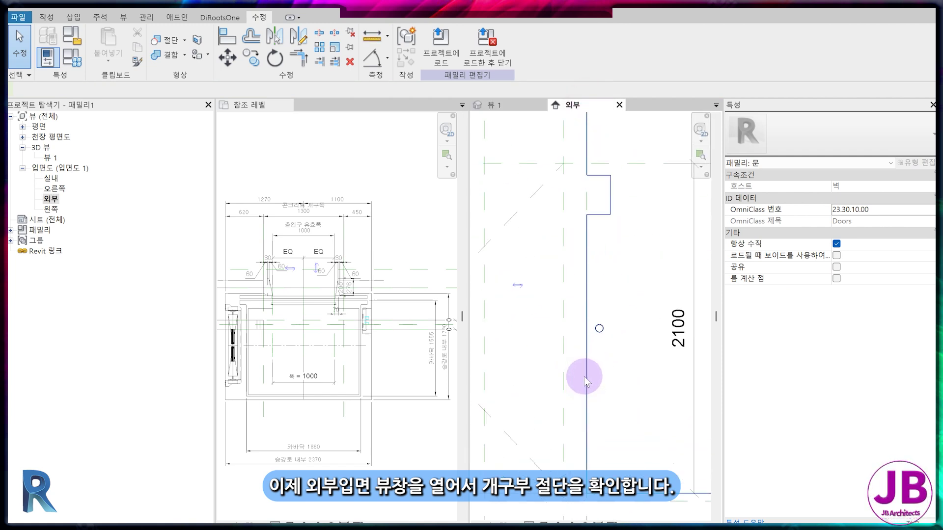
middle_click_drag(592, 359, 596, 421)
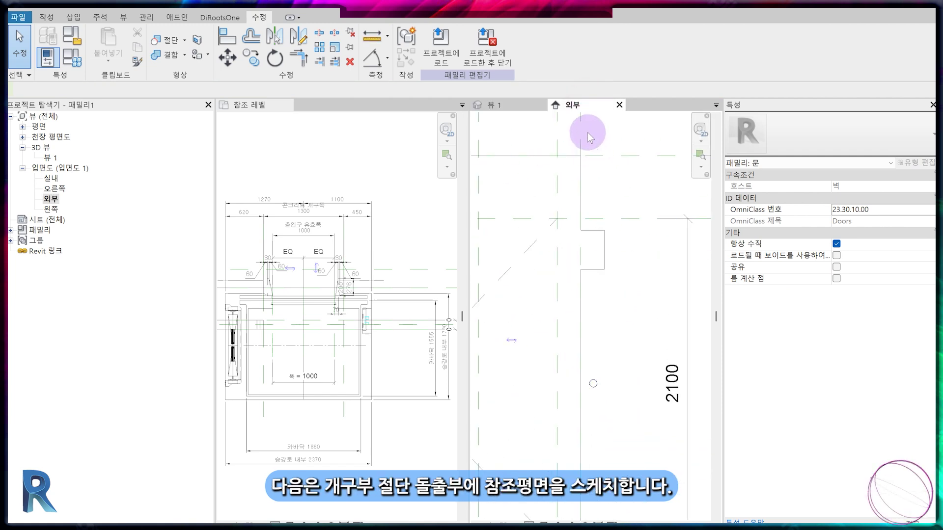
key("r")
key("p")
scroll(602, 246, "up", 2)
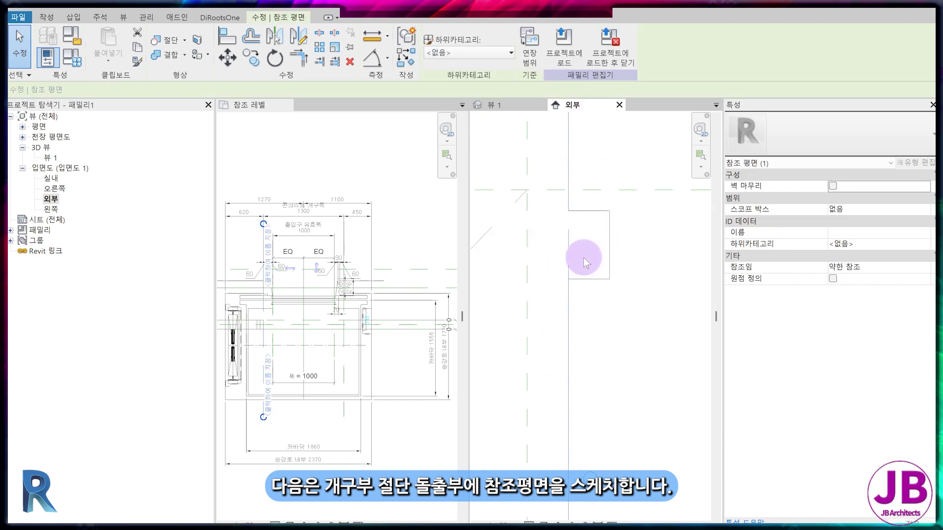
key("c")
key("o")
left_click(569, 245)
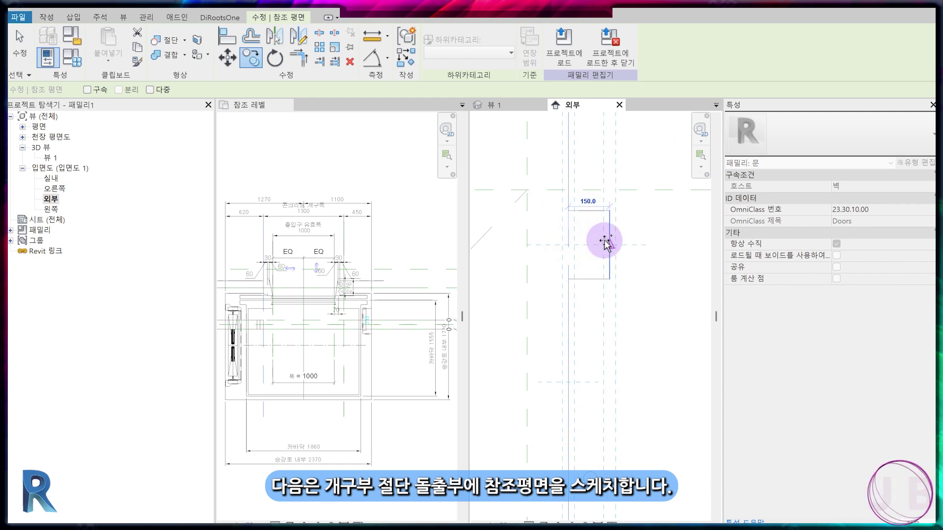
left_click(602, 240)
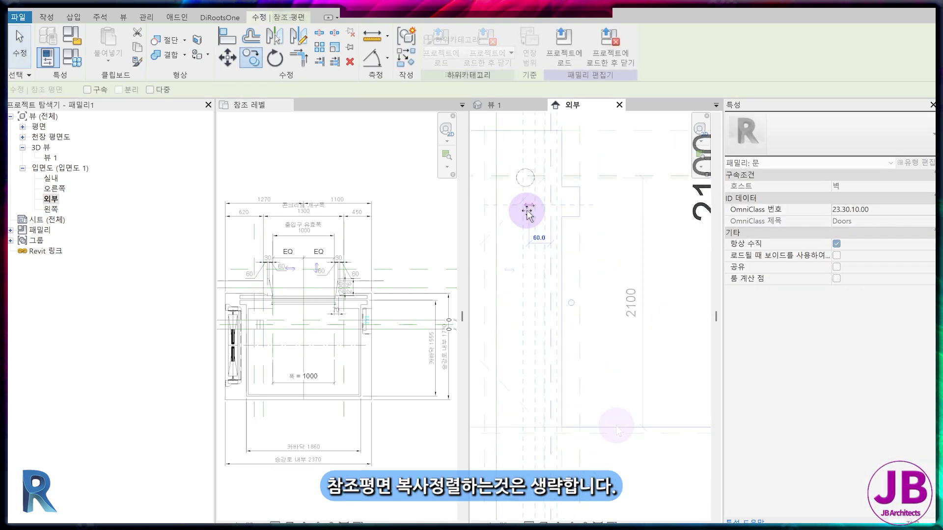
left_click(527, 210)
Dimension the opening's edge to the small circle's vertical reference plane and set the distance to 80 mm
scroll(527, 210, "up", 2)
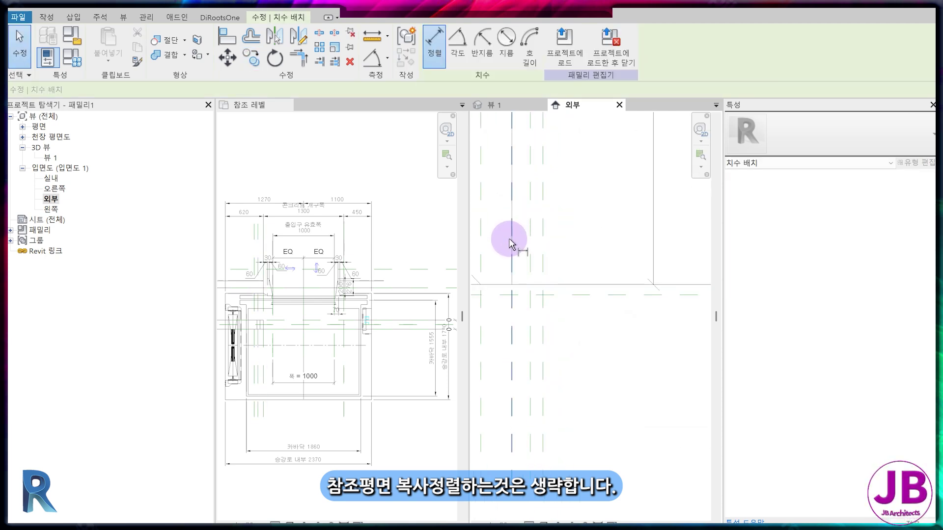
left_click(511, 244)
left_click(526, 237)
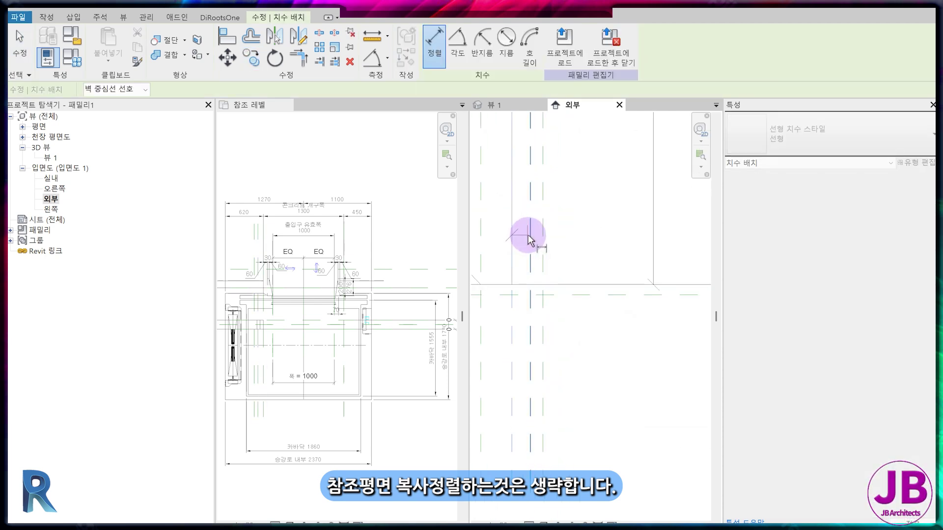
left_click(525, 263)
key("Escape")
key("Escape")
left_click(532, 325)
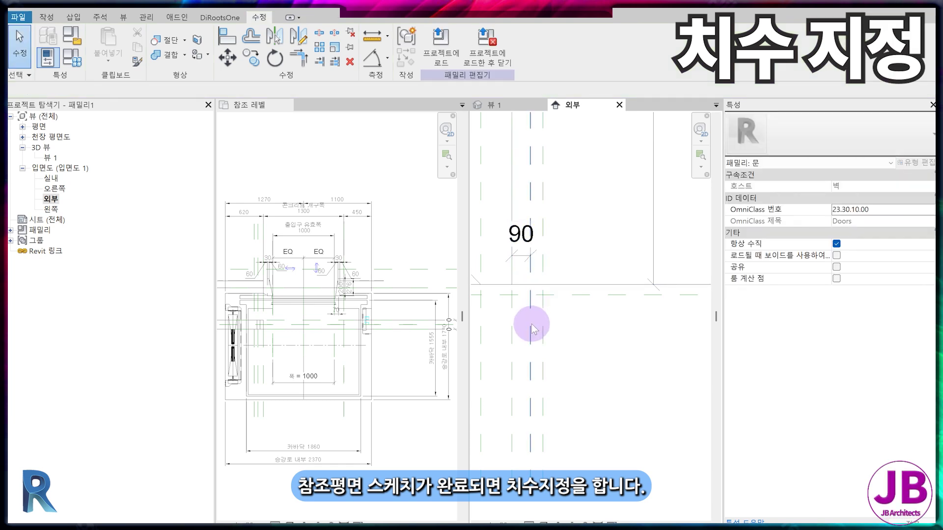
left_click(512, 258)
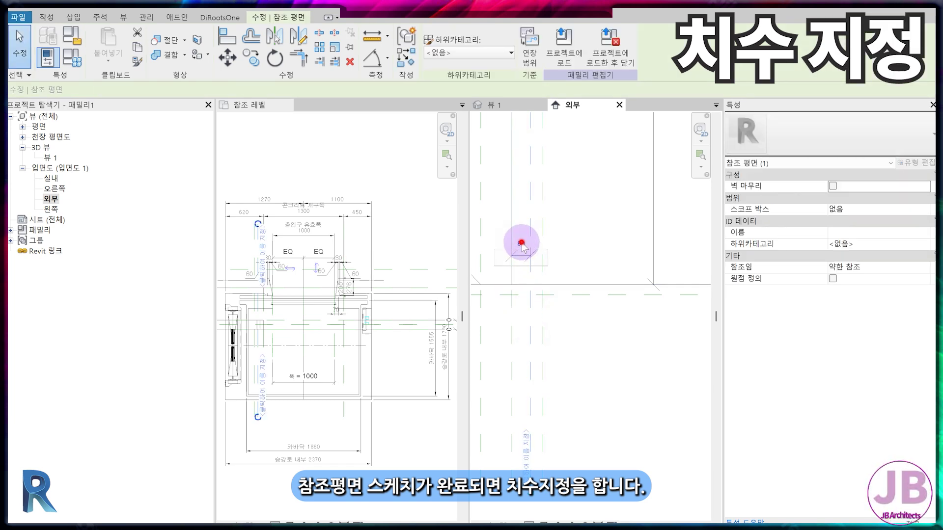
left_click(521, 257)
type("80")
key("Return")
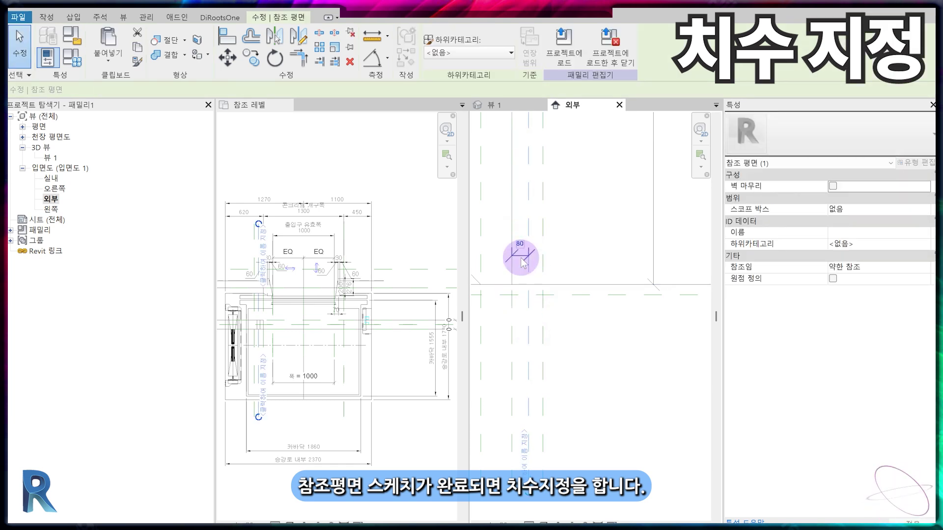
Add aligned dimensions locating the horizontal reference planes of the protrusion and small circle above the floor line
key("d")
key("i")
scroll(488, 395, "down", 2)
left_click(656, 396)
left_click(649, 294)
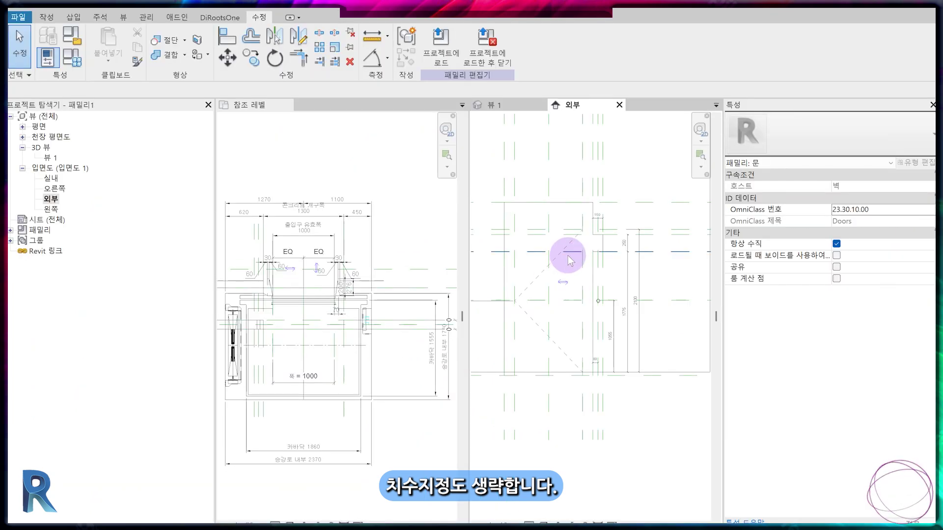
Delete the two dashed elevation swing lines inside the door opening
left_click(532, 289)
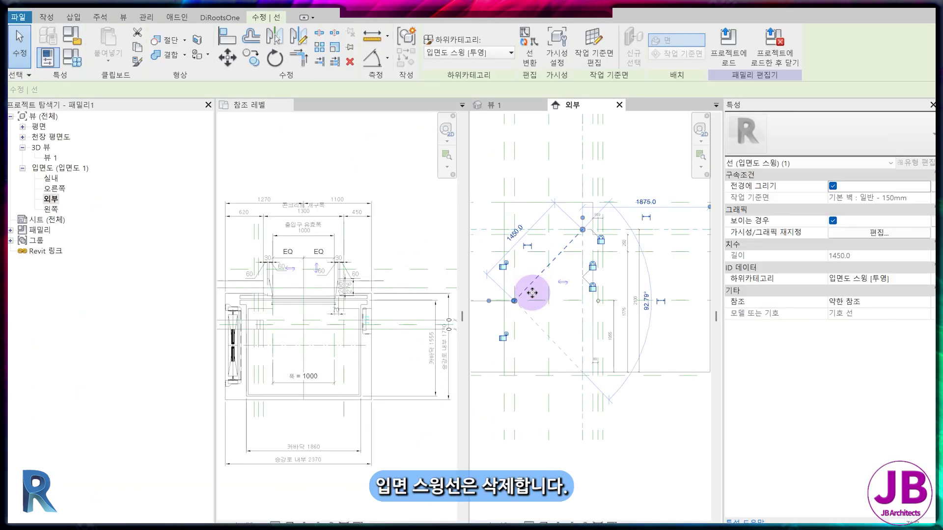
key("Delete")
left_click(534, 320)
key("Delete")
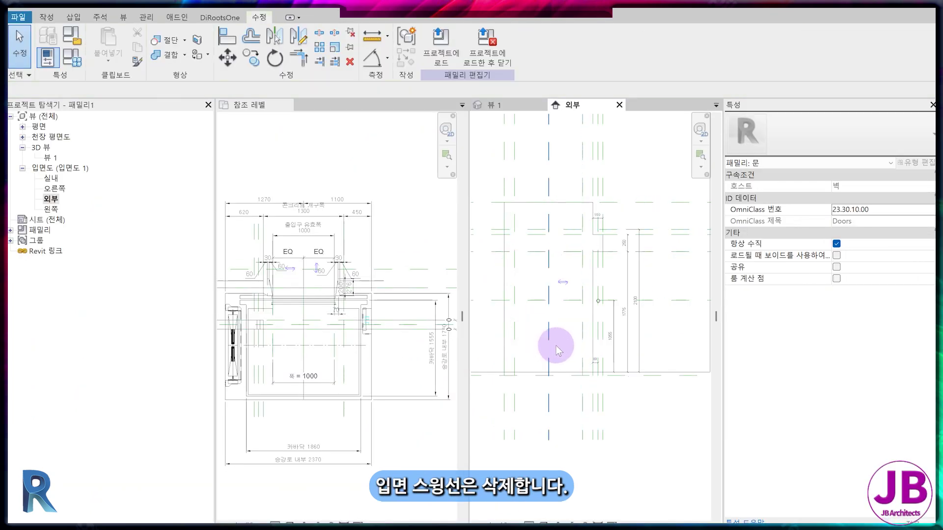
Open the opening cut's boundary sketch for editing in the exterior elevation
middle_click_drag(576, 356, 588, 361)
scroll(589, 361, "up", 5)
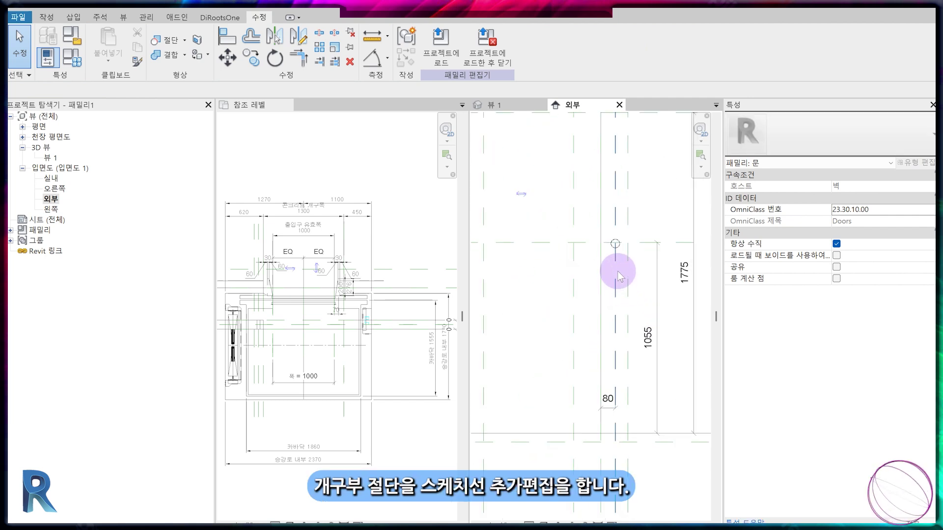
scroll(617, 240, "up", 2)
left_click(564, 207)
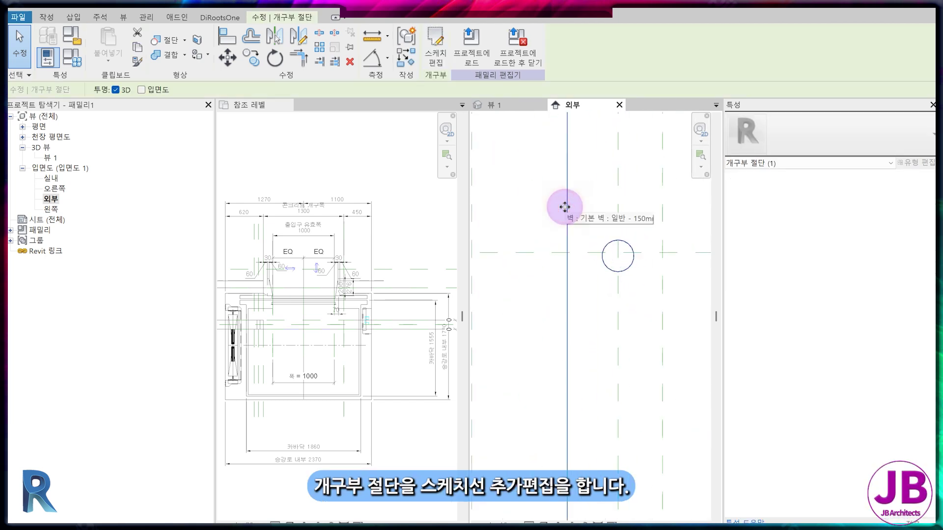
left_click(435, 56)
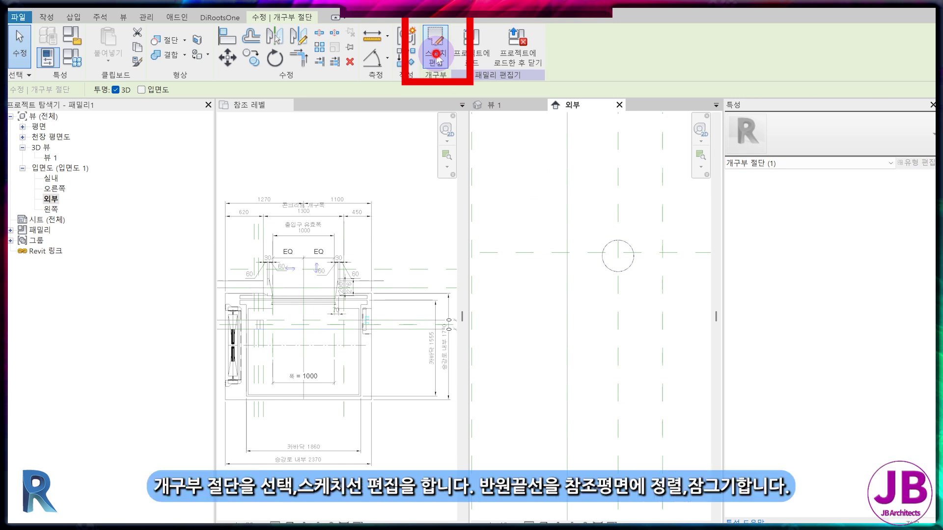
Align the small circle's lower and upper half-circle endpoints to the vertical reference plane through it and lock them
scroll(600, 293, "up", 2)
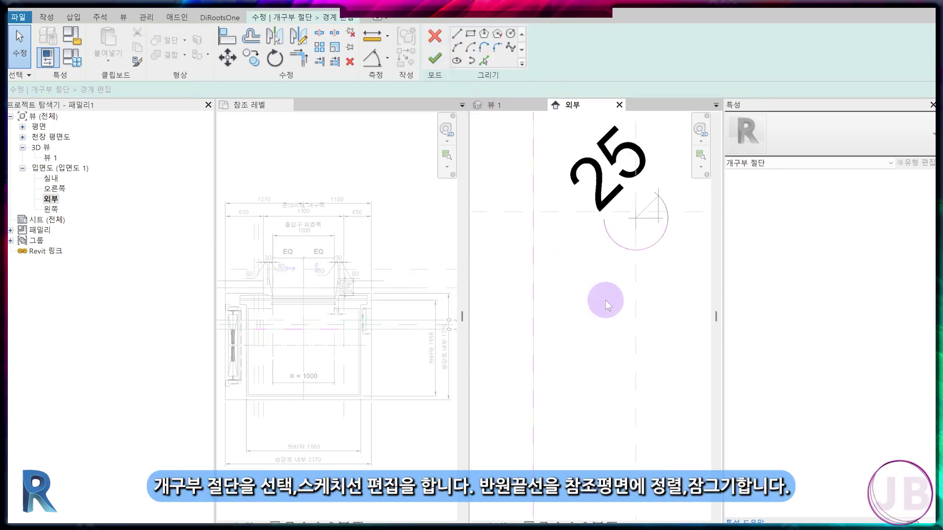
key("a")
key("l")
left_click(635, 334)
left_click(636, 268)
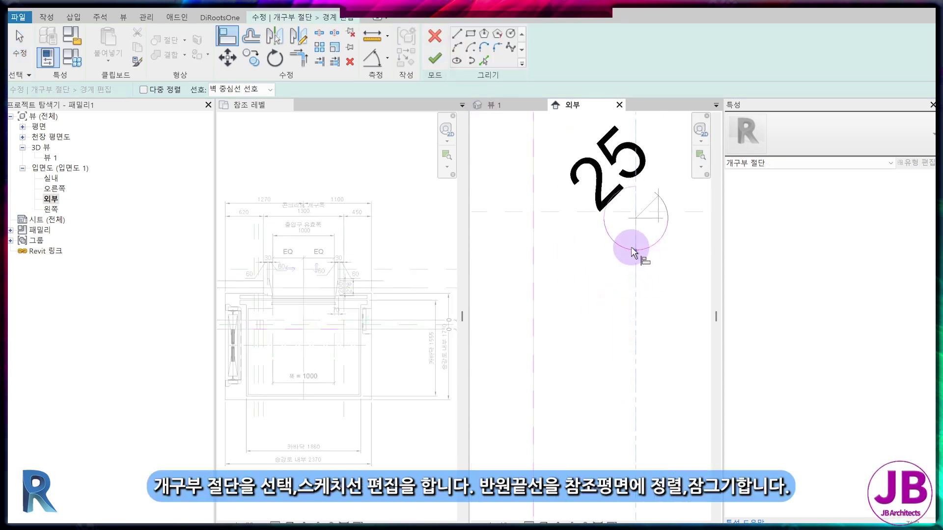
left_click(652, 324)
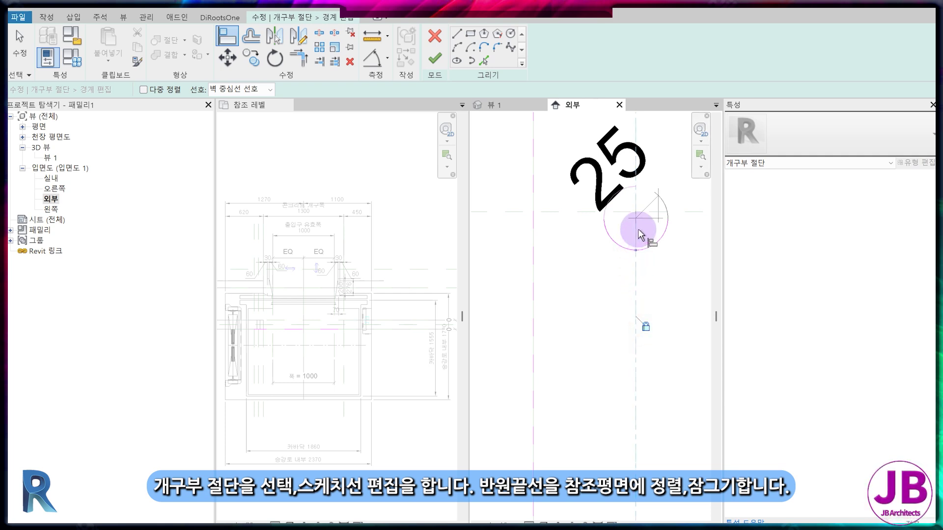
left_click(636, 187)
left_click(647, 328)
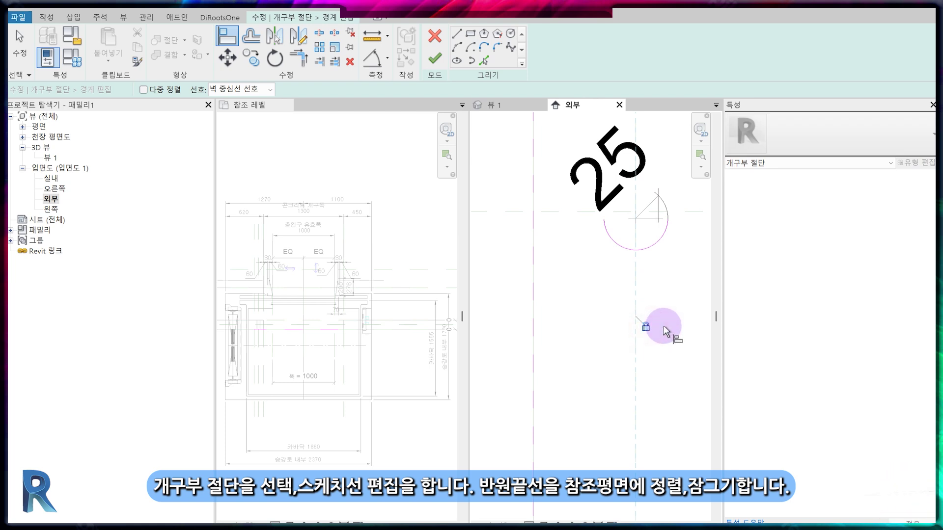
key("Escape")
left_click(653, 240)
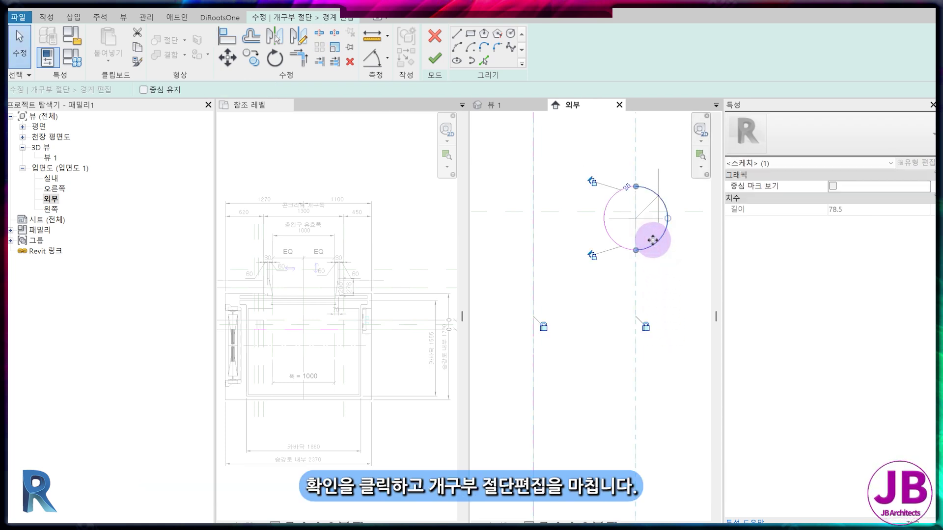
Finish editing the opening cut's boundary sketch in the exterior elevation
left_click(434, 62)
scroll(550, 328, "up", 5)
scroll(565, 353, "down", 4)
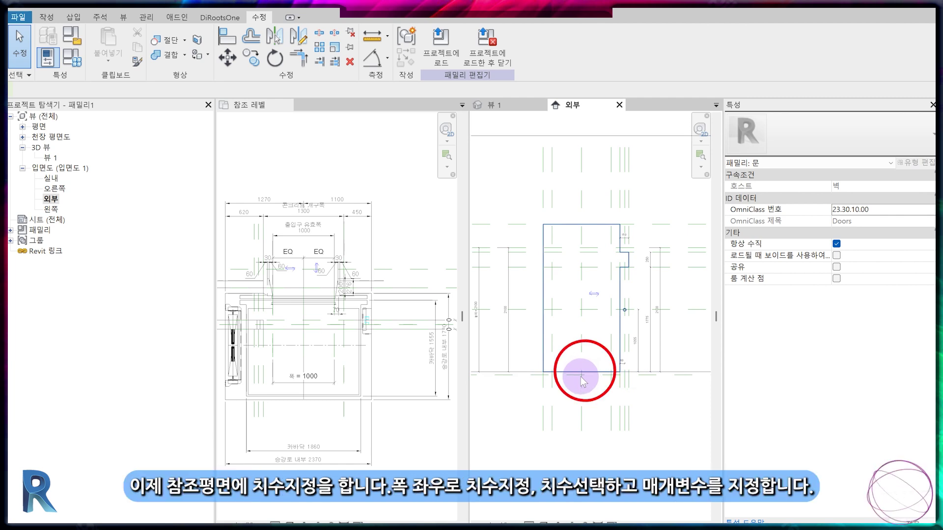
Add aligned dimensions between the opening-edge and door-width reference planes on both sides of the opening, near its upper edge
key("d")
key("i")
scroll(582, 383, "up", 4)
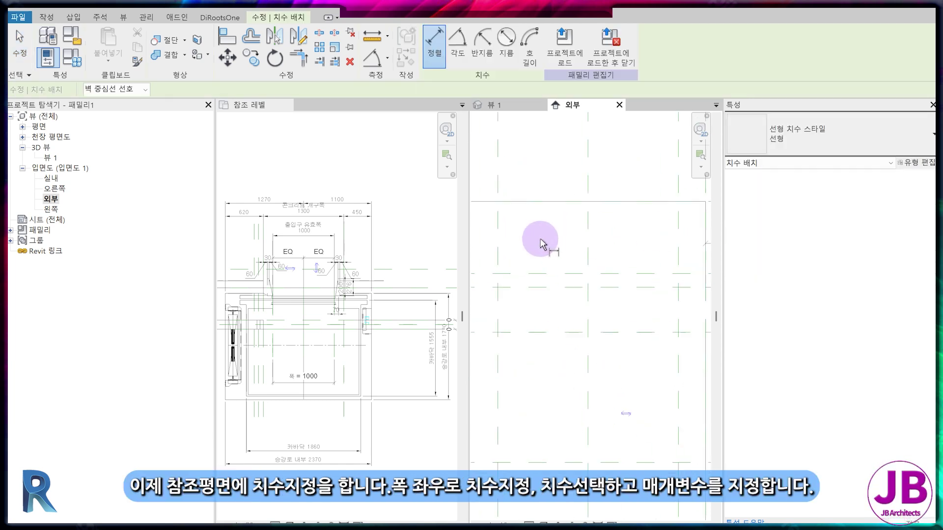
left_click(589, 173)
left_click(615, 196)
left_click(646, 226)
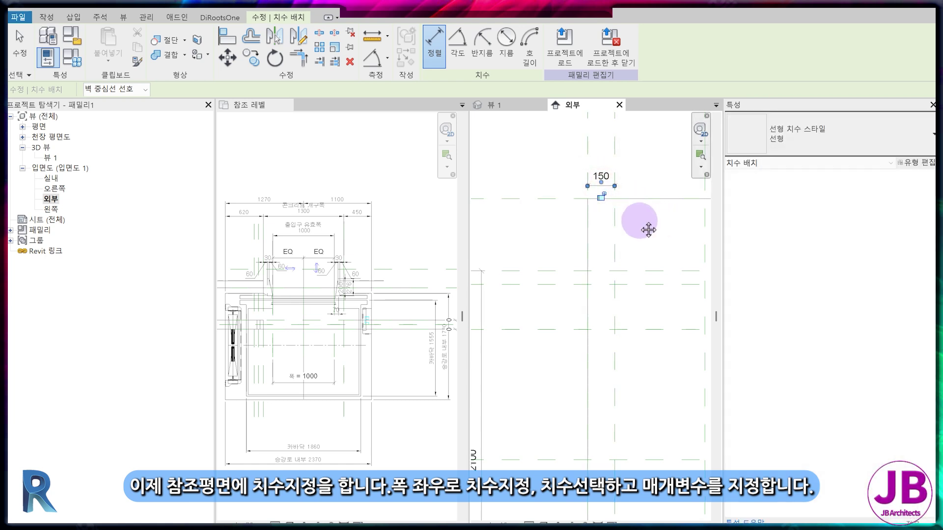
left_click(645, 189)
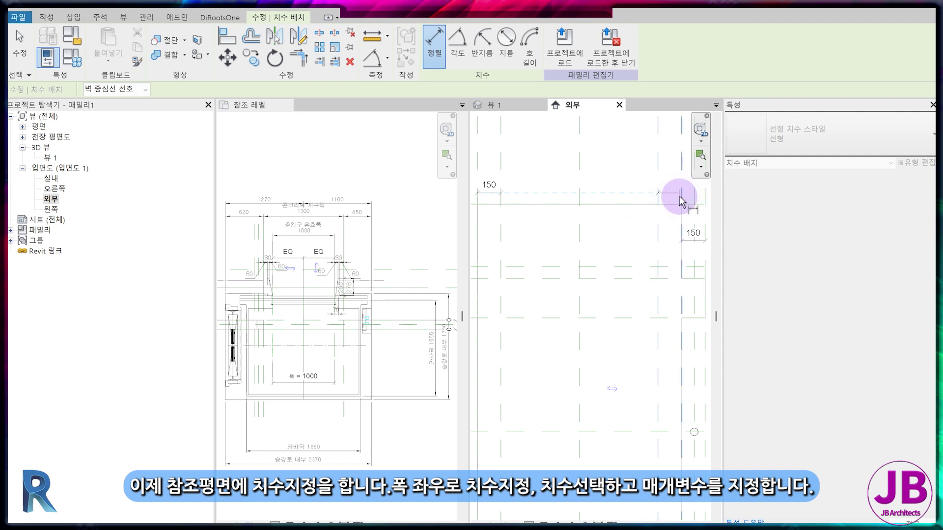
scroll(679, 201, "up", 2)
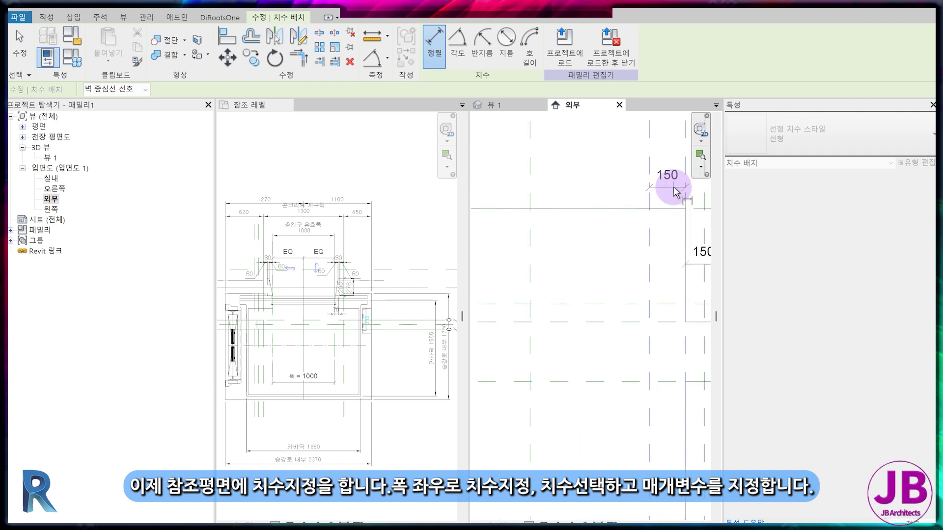
scroll(670, 185, "down", 2)
left_click(669, 187)
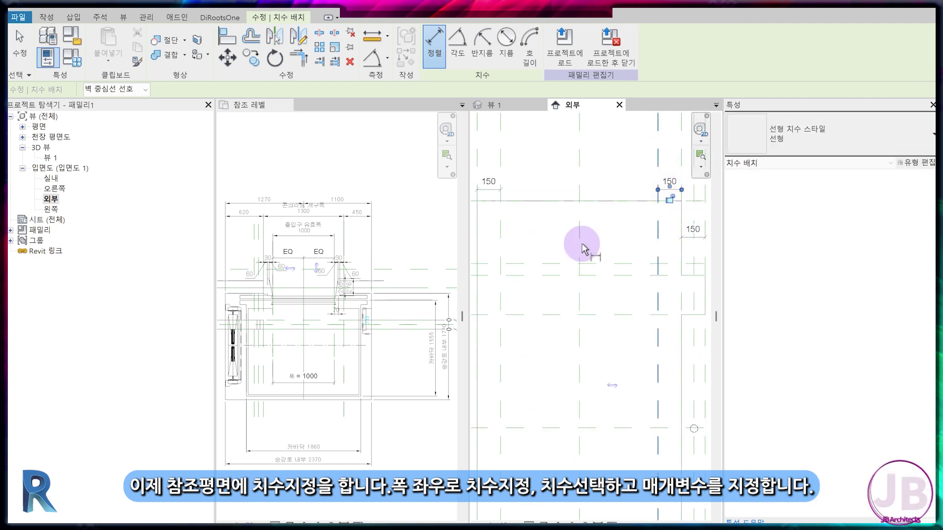
Add an aligned dimension between the floor line and the horizontal reference plane just below it
scroll(564, 231, "down", 4)
scroll(557, 403, "up", 4)
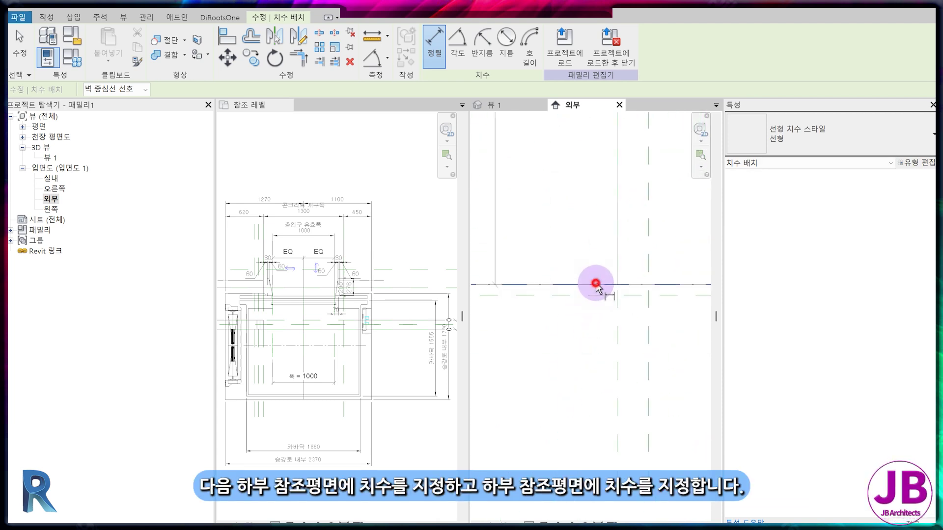
left_click(595, 284)
left_click(585, 295)
scroll(606, 314, "down", 1)
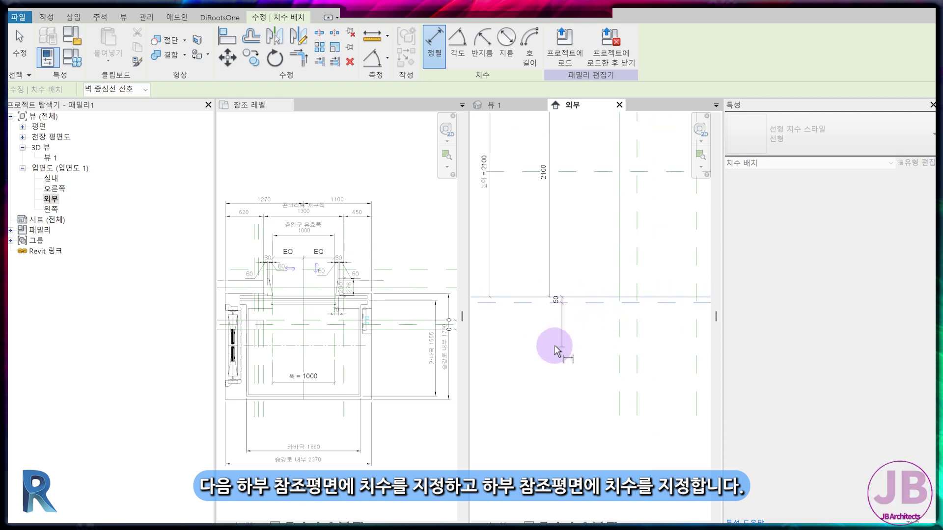
middle_click_drag(601, 231, 613, 396)
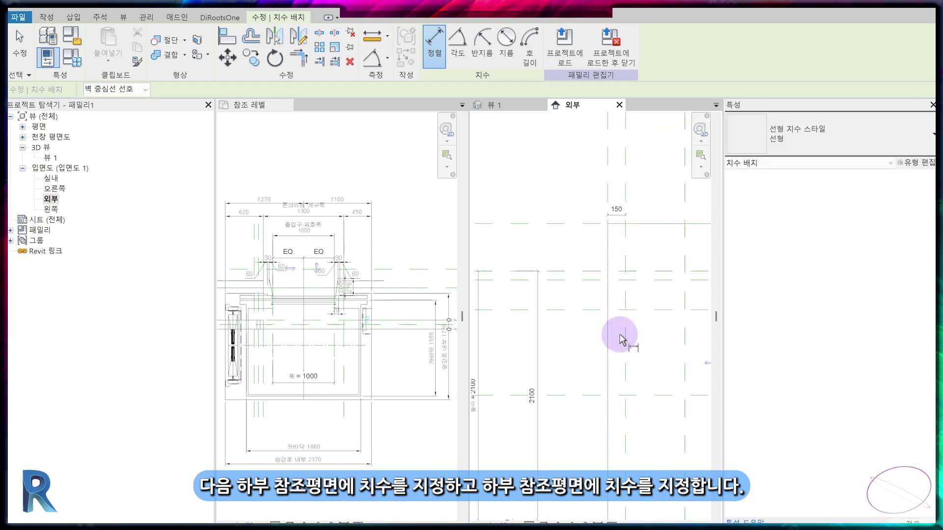
Copy the horizontal reference plane at the opening's upper edge 50 mm downward
scroll(606, 307, "up", 1)
middle_click_drag(606, 308, 623, 341)
key("Escape")
left_click(589, 246)
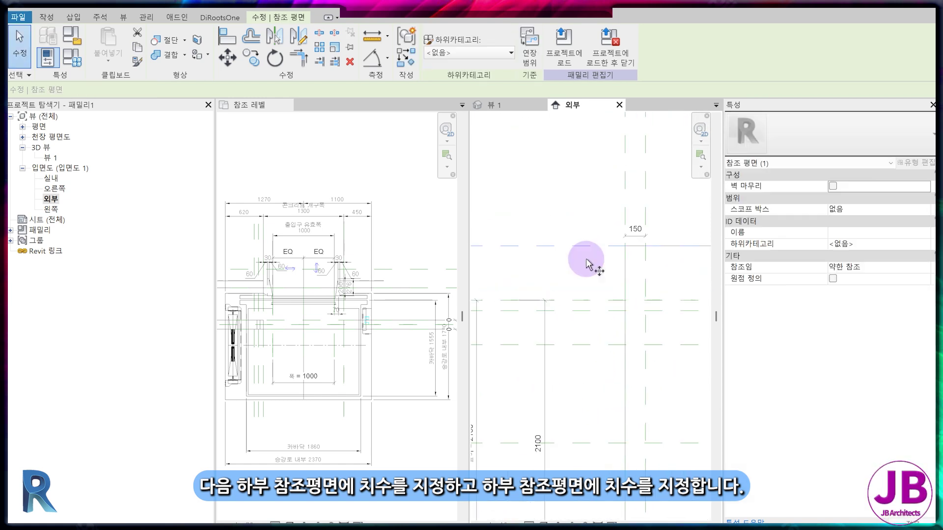
key("c")
key("o")
left_click(586, 257)
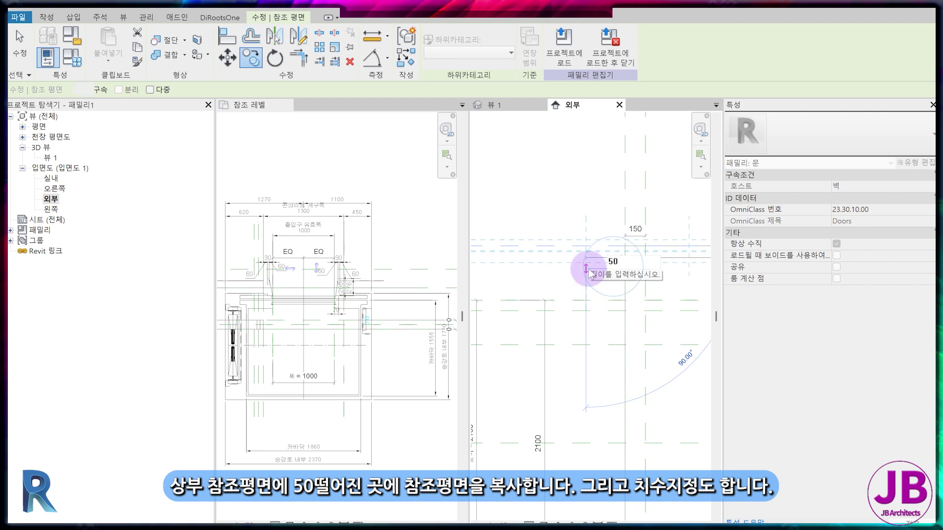
key("Return")
Add an aligned dimension between the opening's uppermost reference plane and its copy below
key("d")
key("i")
left_click(544, 235)
left_click(543, 248)
middle_click_drag(530, 263, 594, 266)
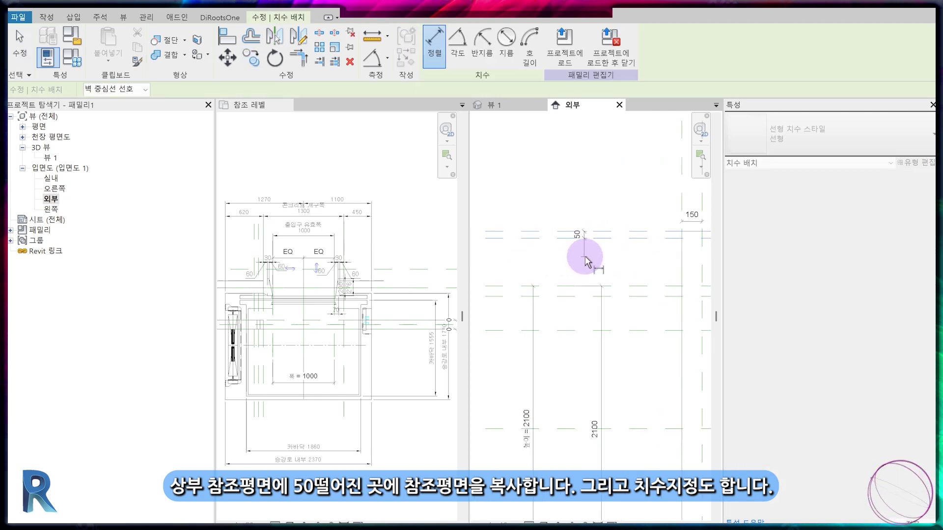
left_click(607, 255)
middle_click_drag(632, 267, 589, 253)
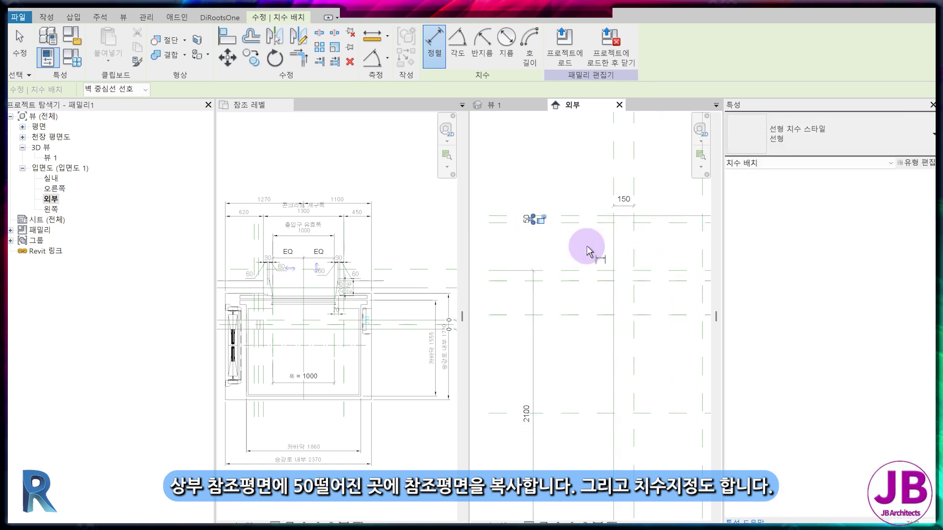
Dimension the distance from the copied reference plane down to the door-height plane, in line with the existing vertical dimensions
left_click(583, 224)
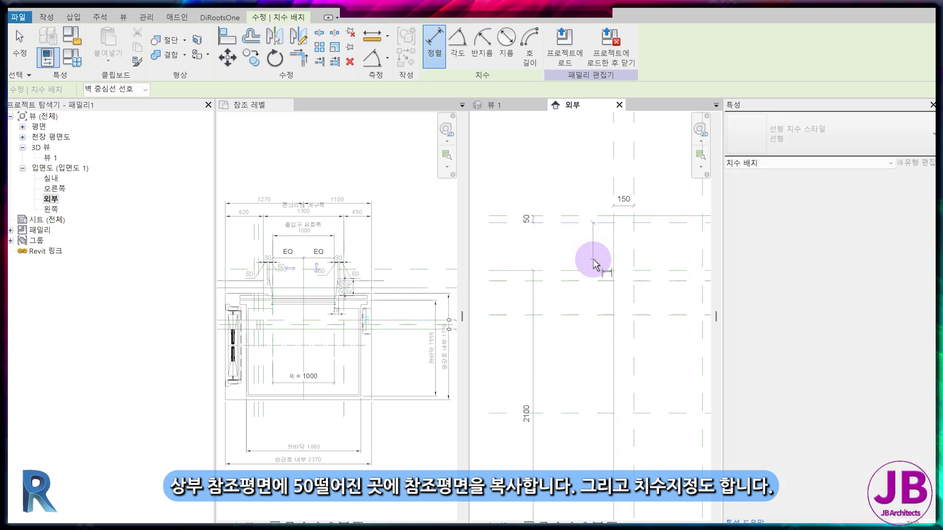
left_click(596, 270)
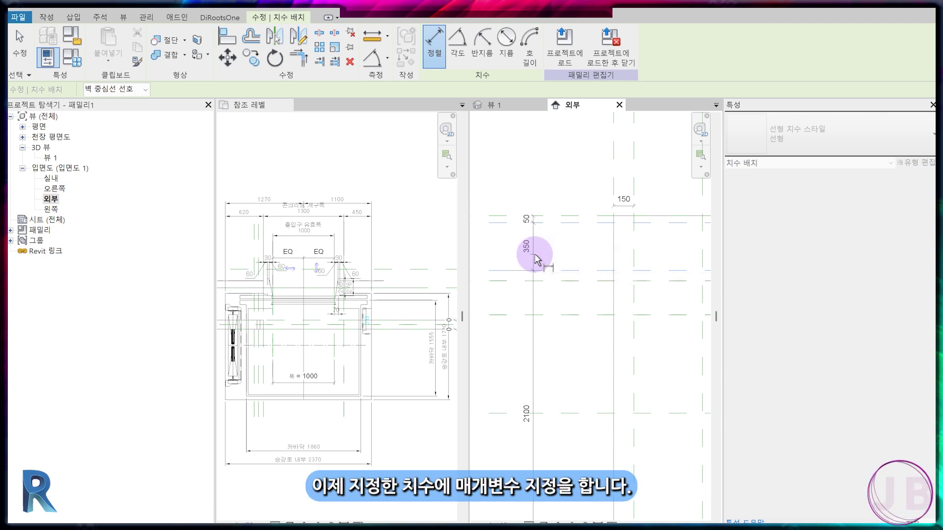
left_click(536, 253)
key("Escape")
key("Escape")
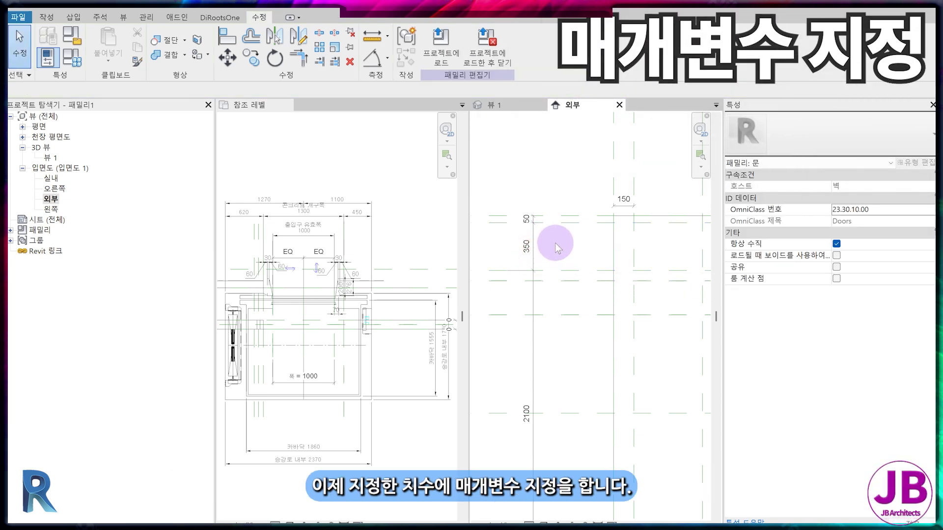
Label both 150 mm side dimensions above the opening with a new type parameter named 좌우옵셋
scroll(567, 247, "down", 3)
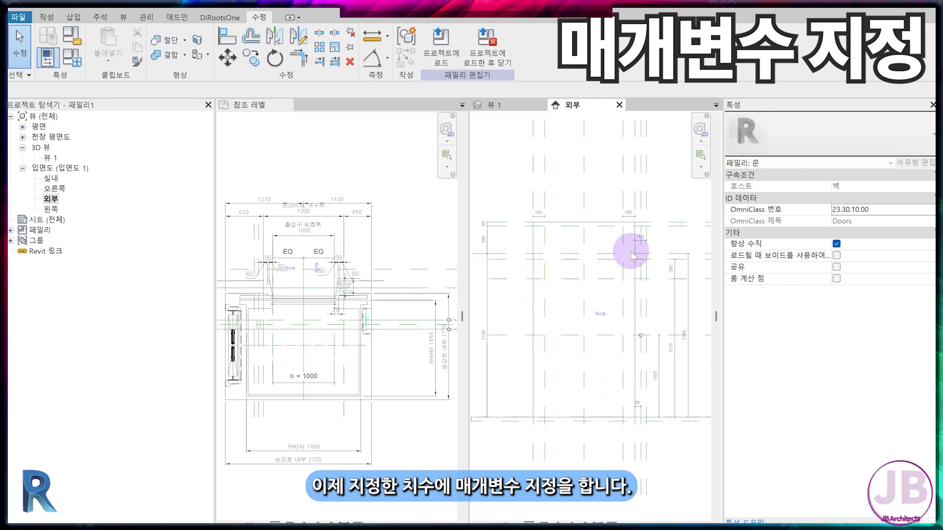
left_click(630, 216)
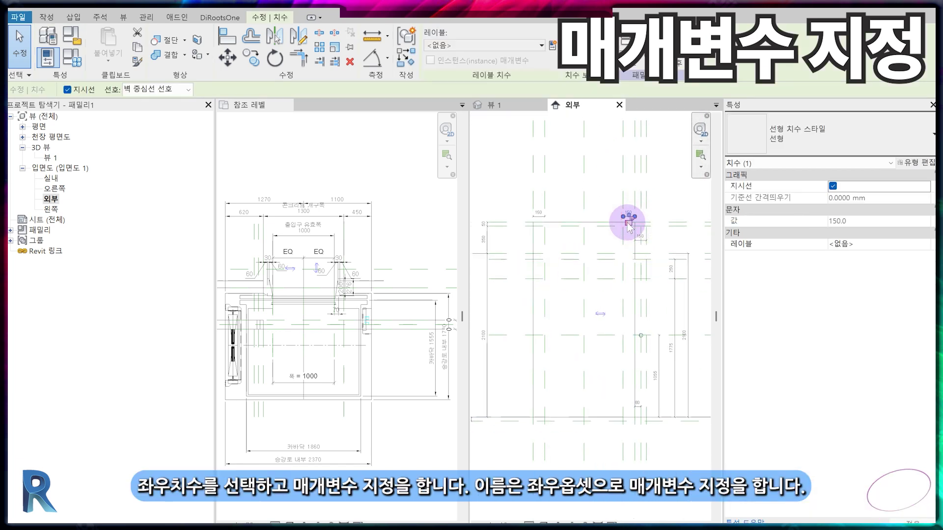
left_click(540, 217, "ctrl")
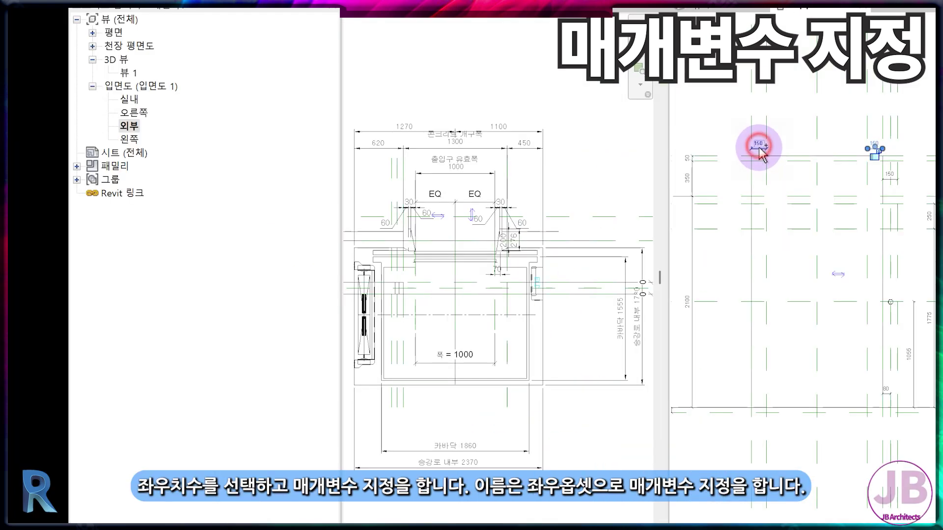
left_click(759, 148, "ctrl")
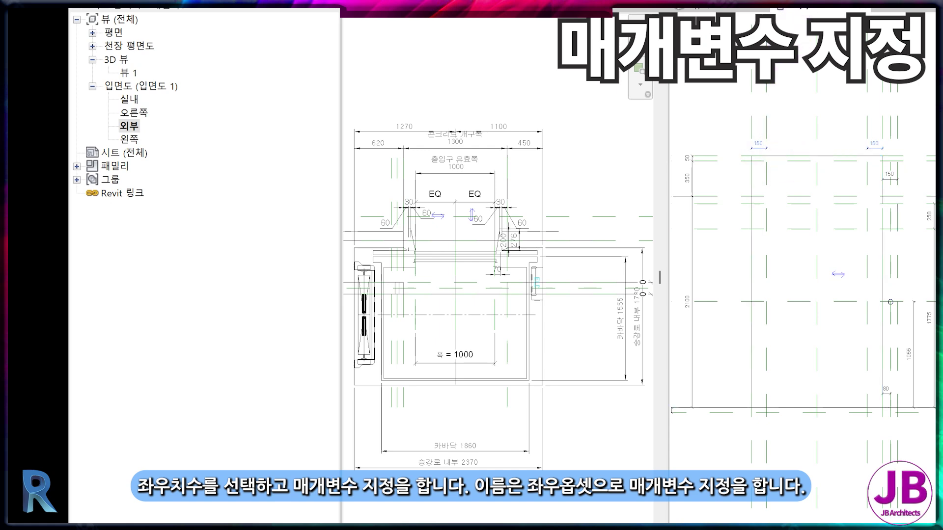
left_click(682, 96)
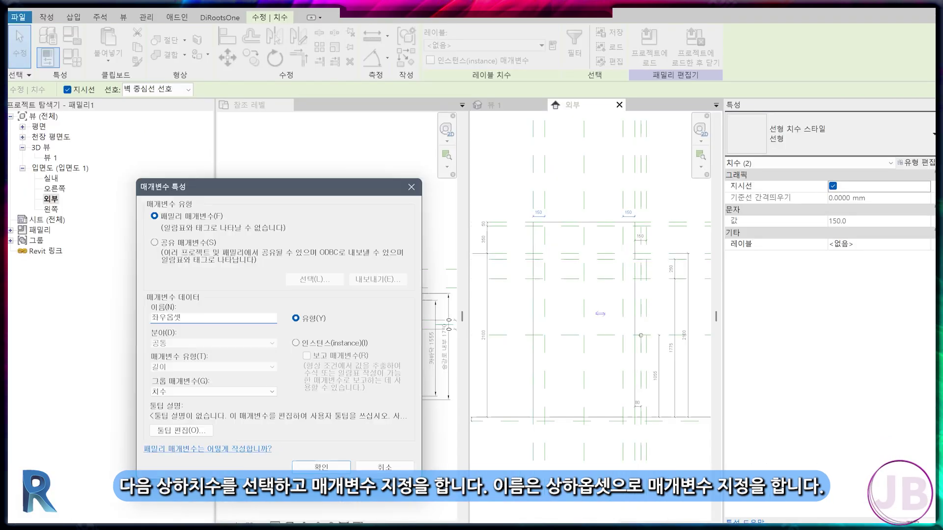
key("Return")
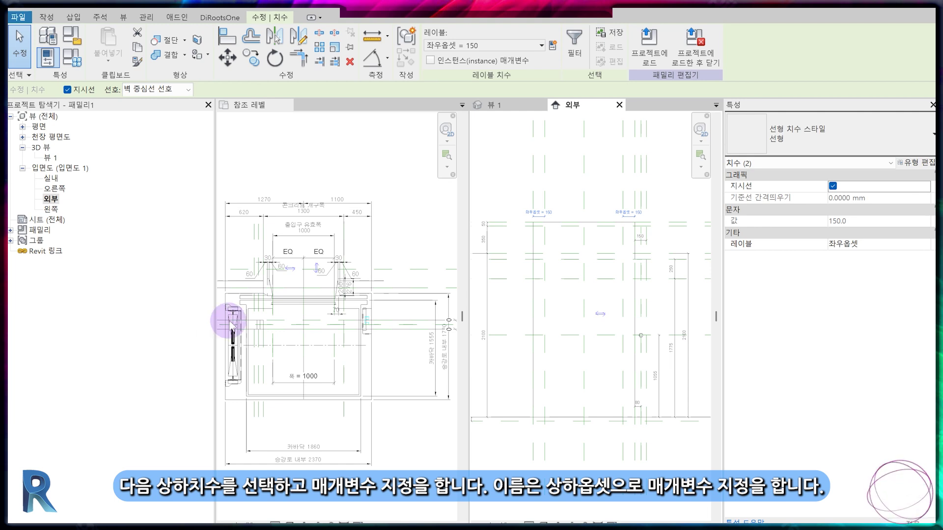
left_click(579, 361)
Label the upper and lower 50 mm dimensions with a new type parameter named 상하옵셋
scroll(511, 249, "up", 2)
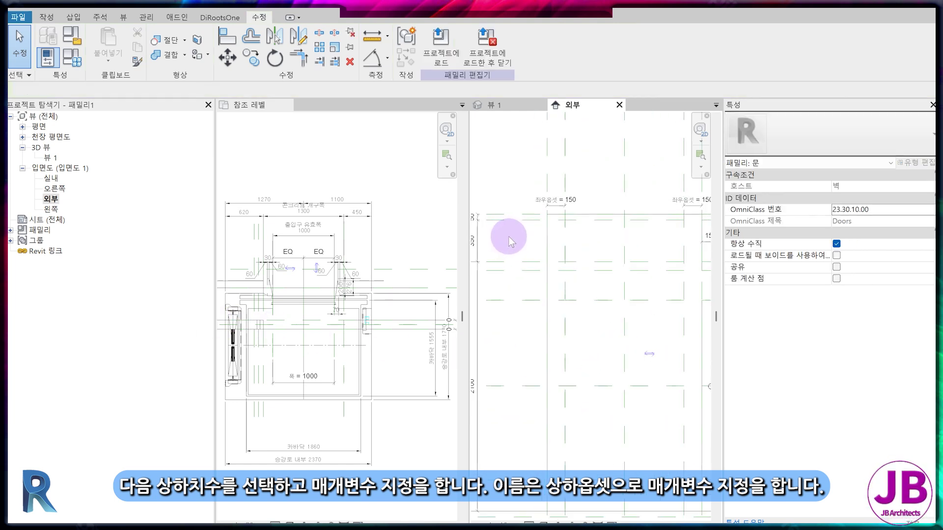
scroll(508, 237, "up", 2)
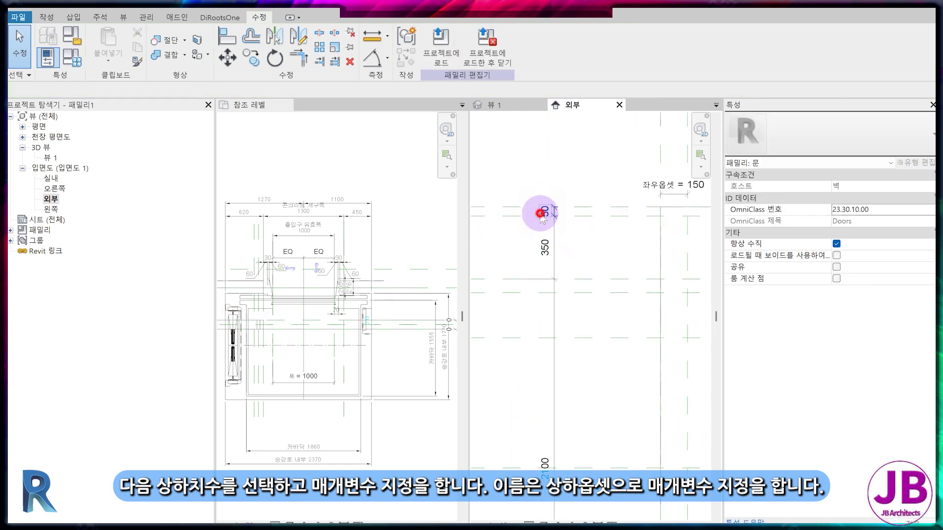
left_click(542, 213)
scroll(582, 333, "down", 3)
left_click(546, 383)
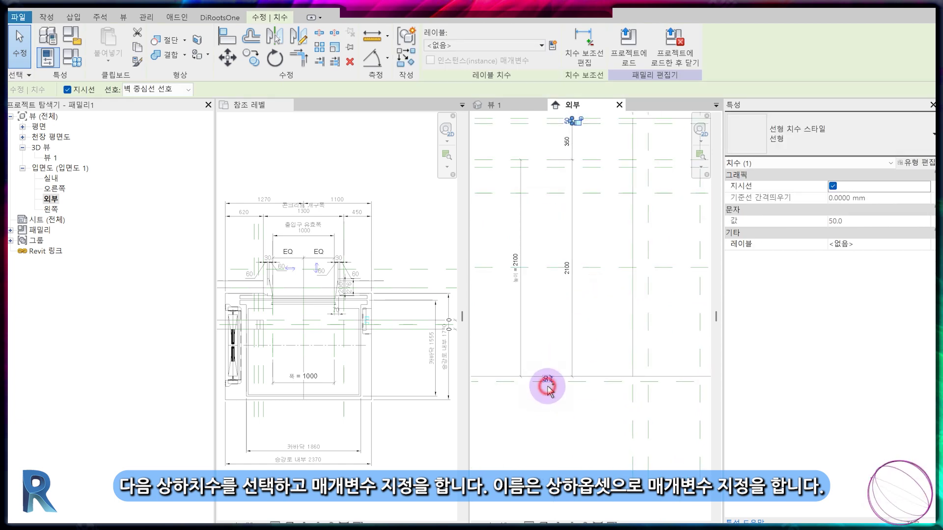
left_click(552, 47)
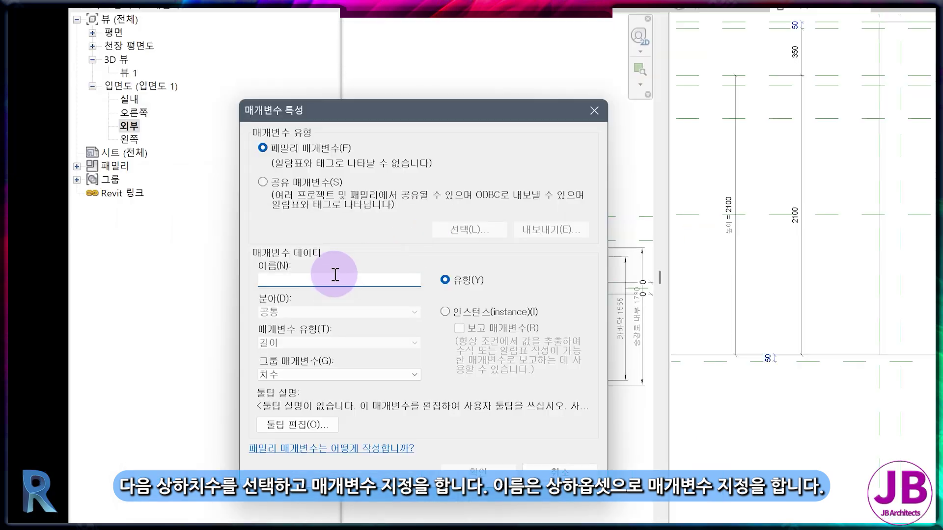
type("상항")
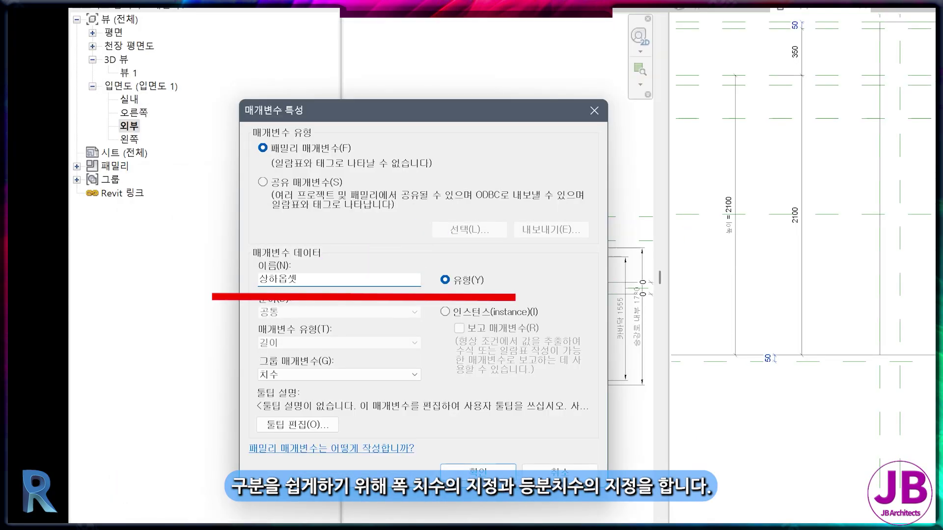
key("Return")
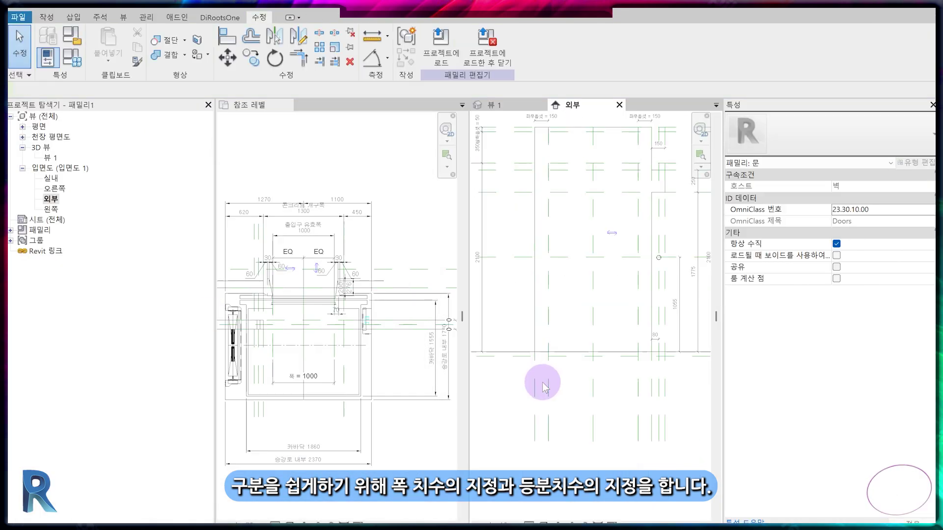
Add an aligned dimension of the door width between the two inner vertical reference planes, below the floor line
key("d")
key("i")
left_click(545, 381)
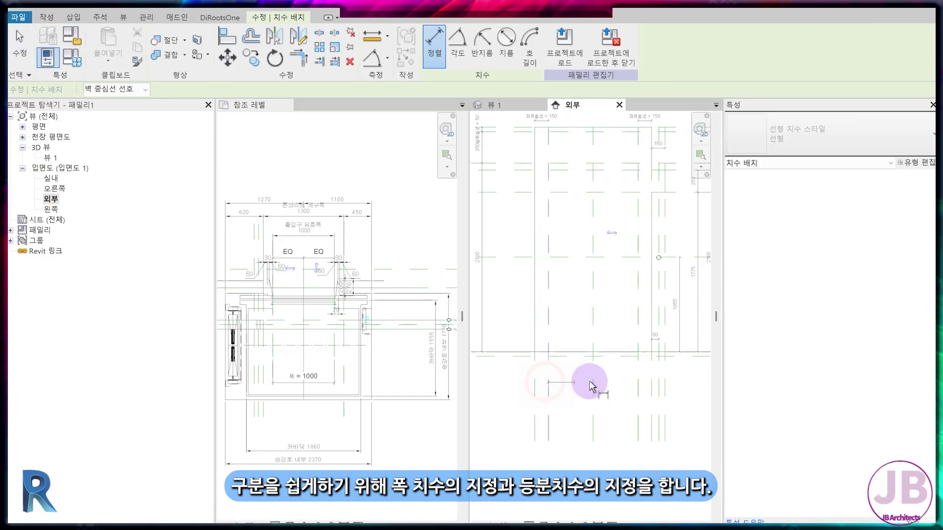
left_click(634, 377)
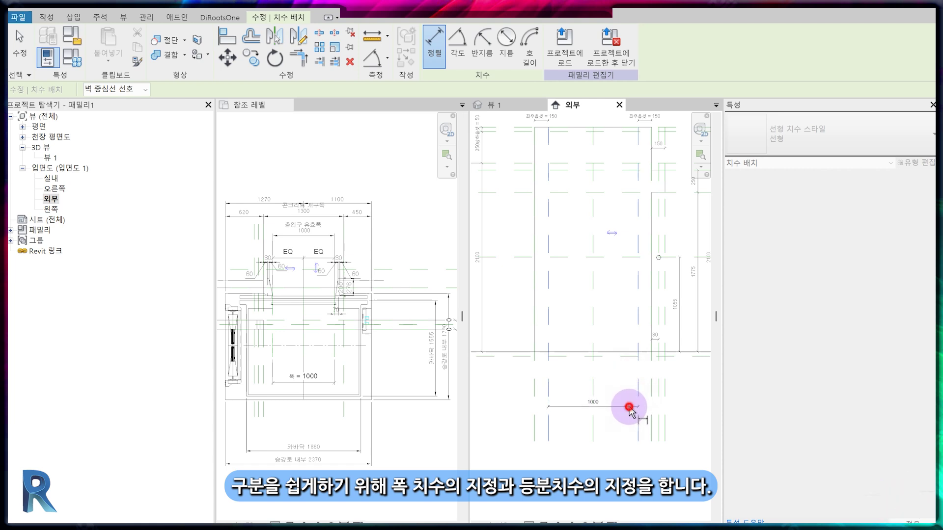
left_click(630, 407)
Dimension the two door-width planes and the center plane above the opening as a chain and set it to equal spacing
scroll(623, 407, "down", 3)
scroll(628, 219, "up", 4)
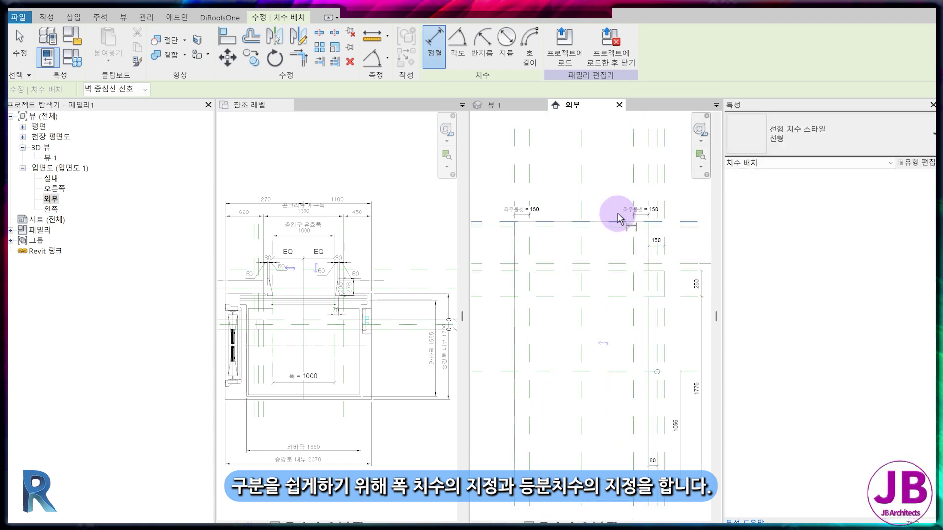
left_click(530, 180)
left_click(580, 176)
left_click(630, 176)
left_click(614, 172)
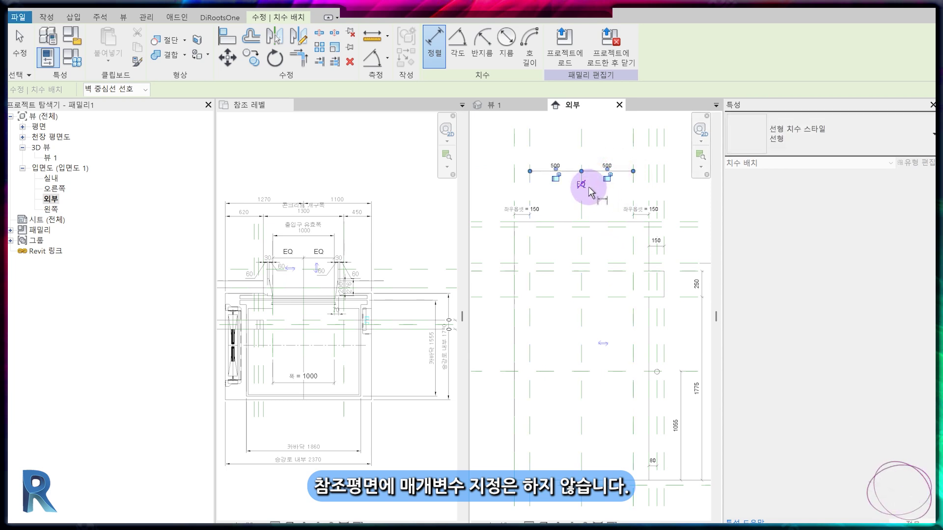
left_click(581, 185)
scroll(595, 280, "down", 4)
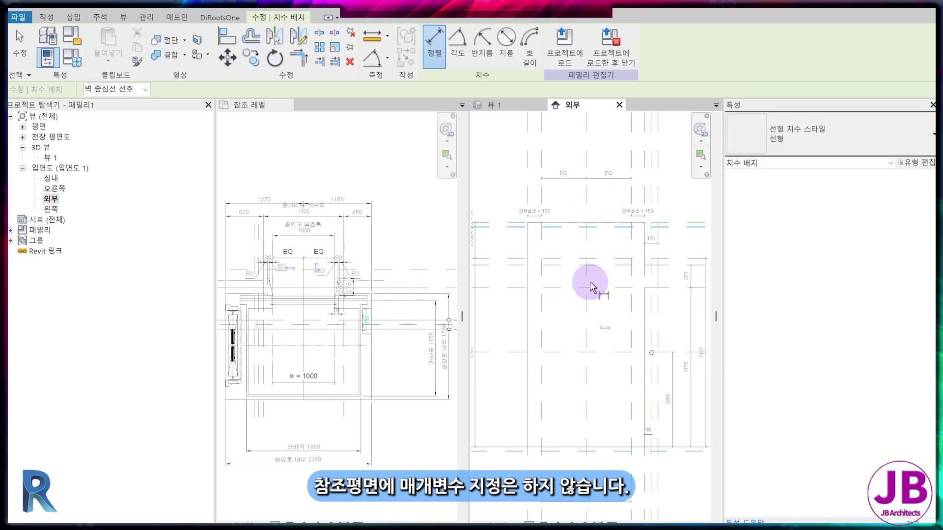
Set the width parameter 폭 to 1200 in the family types to test the opening cut in the 3D view
left_click(510, 101)
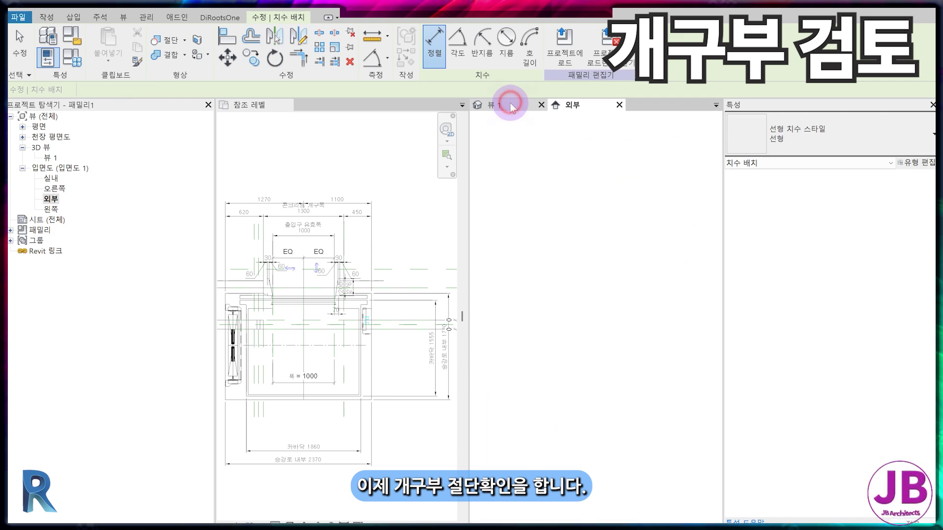
left_click(78, 63)
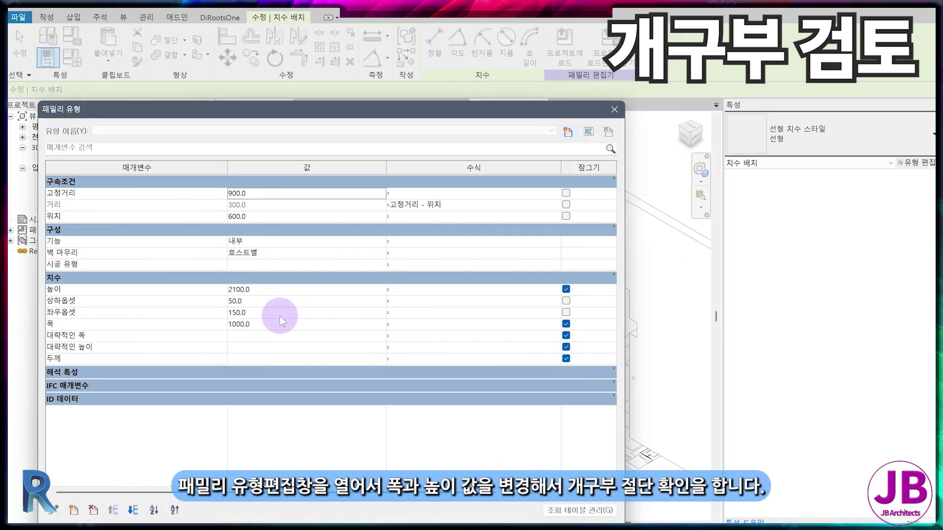
left_click(280, 325)
type("12")
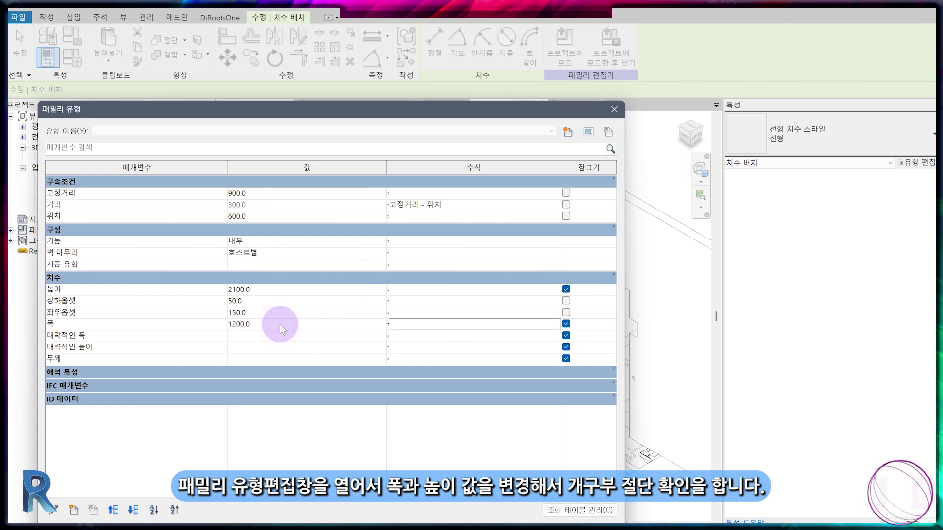
key("Return")
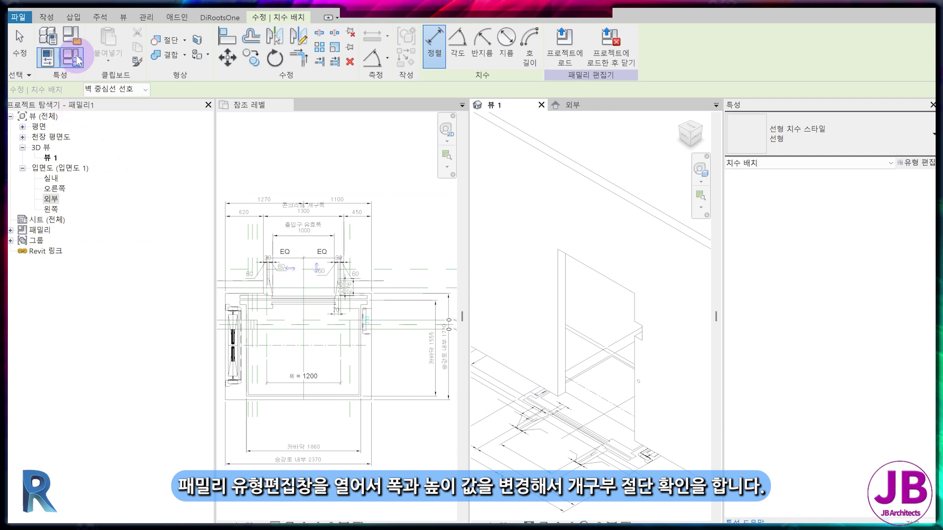
Change the height parameter 높이 in the family types to test how the opening cut flexes
left_click(74, 58)
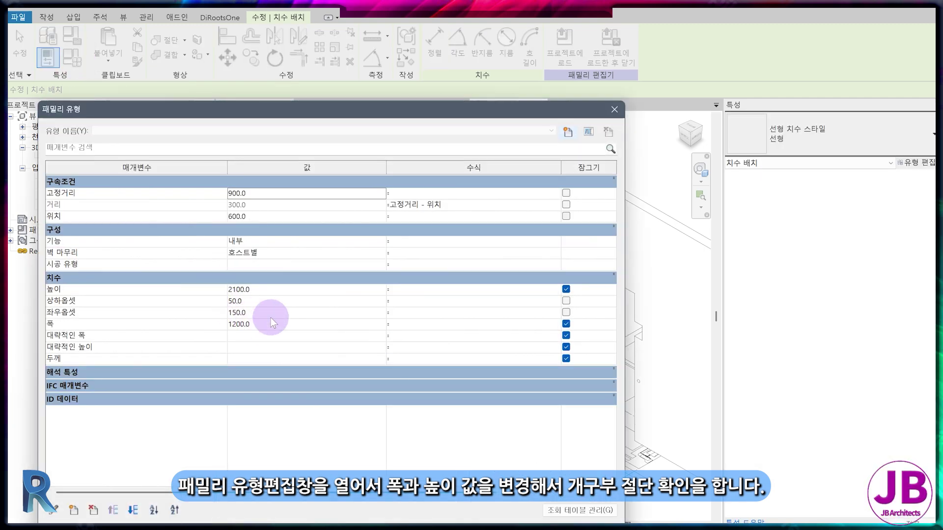
left_click(258, 290)
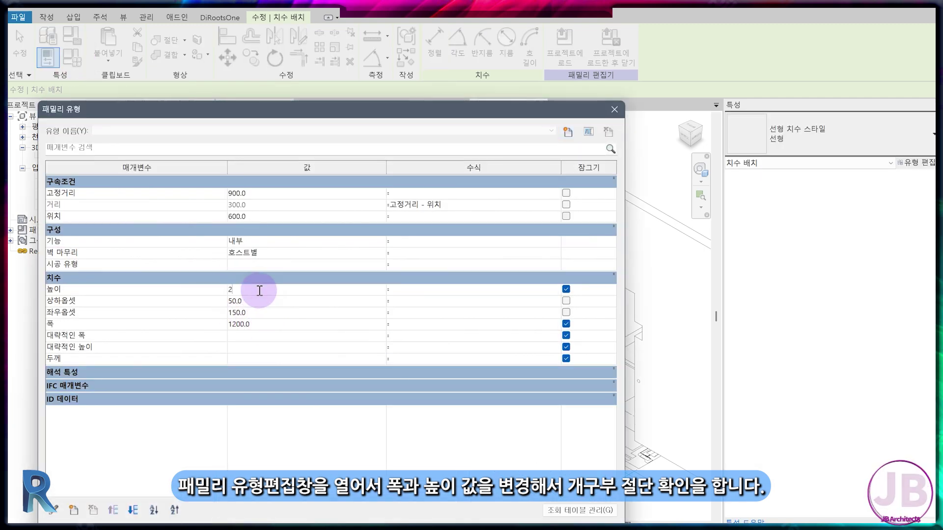
key("Return")
Set the exterior elevation view to the shaded visual style (음영처리) and high detail level (높음)
left_click(574, 104)
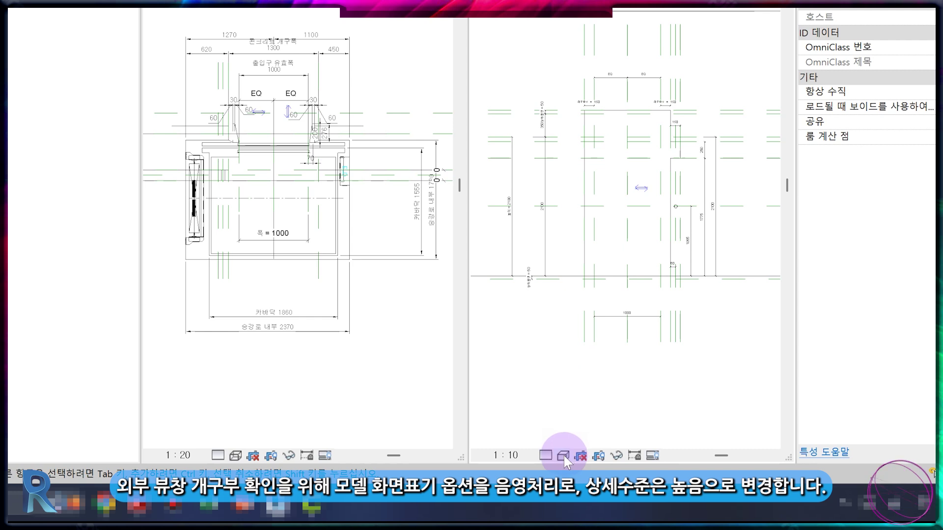
left_click(543, 525)
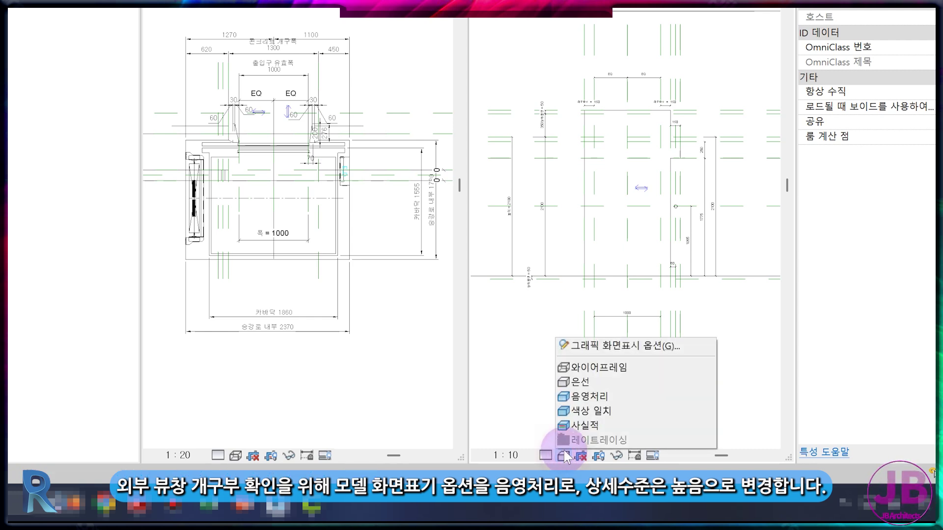
left_click(565, 397)
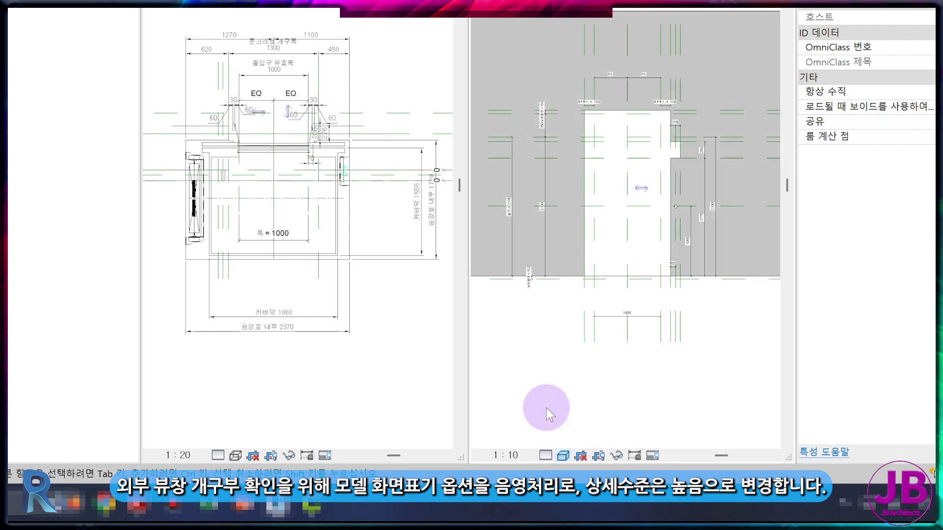
left_click(545, 455)
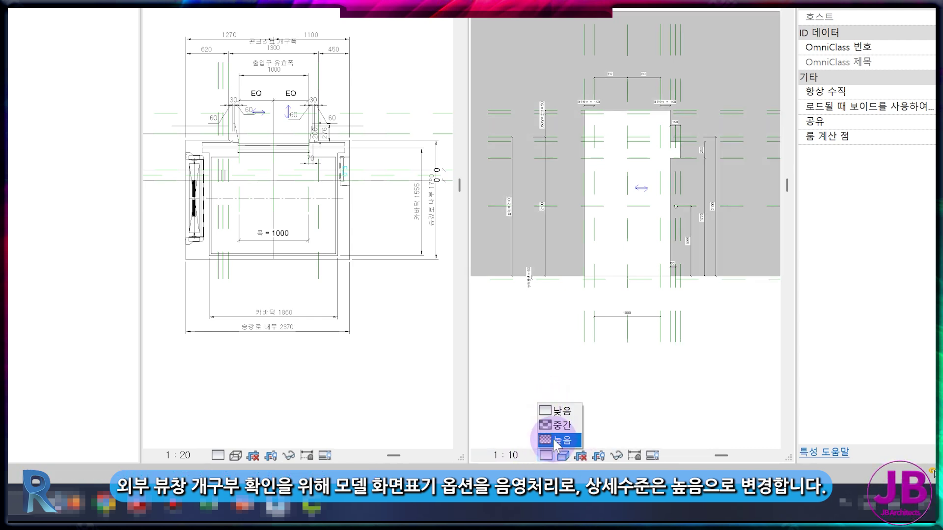
left_click(555, 438)
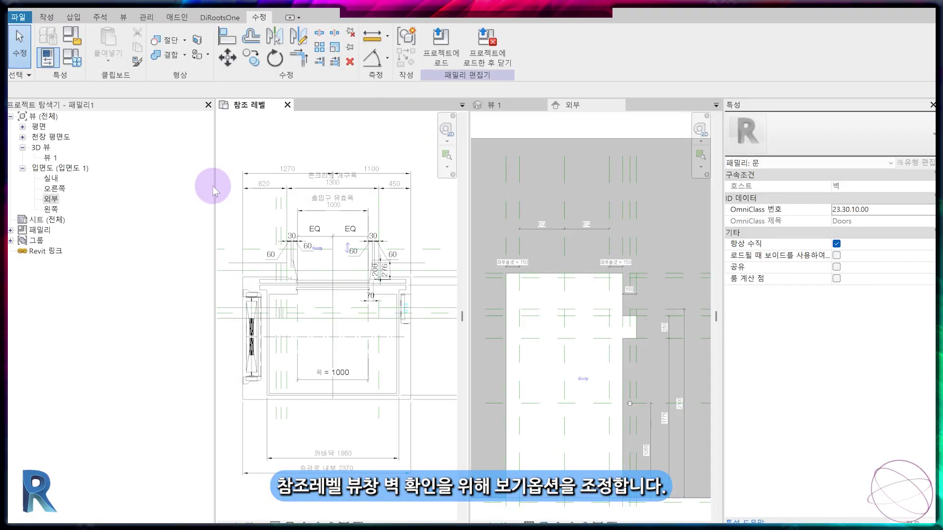
Enlarge the drawing view area and set the reference level plan to the shaded visual style (음영처리)
left_click_drag(211, 179, 140, 188)
left_click_drag(722, 261, 810, 265)
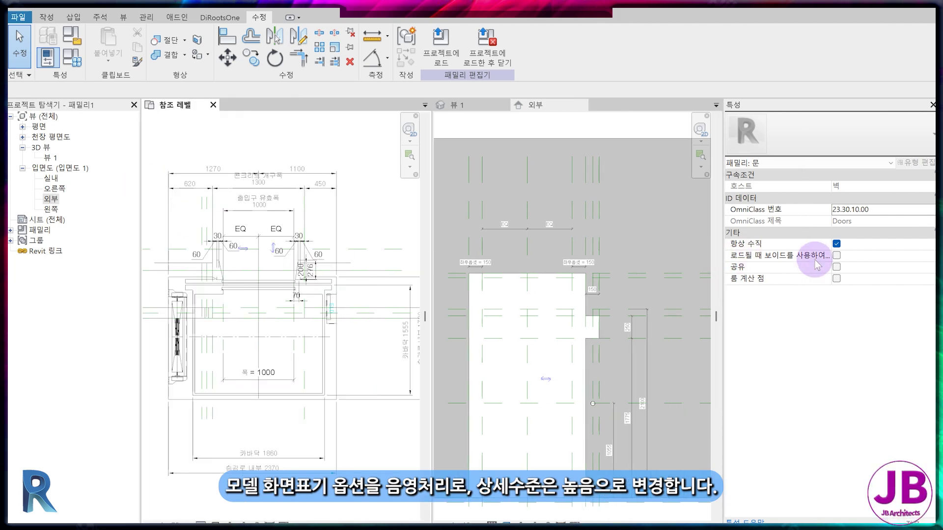
scroll(359, 271, "up", 2)
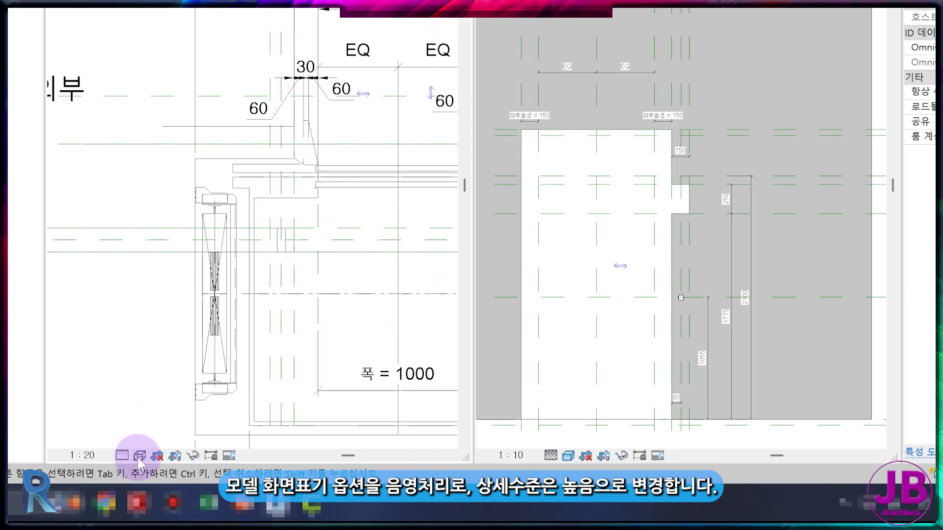
left_click(139, 456)
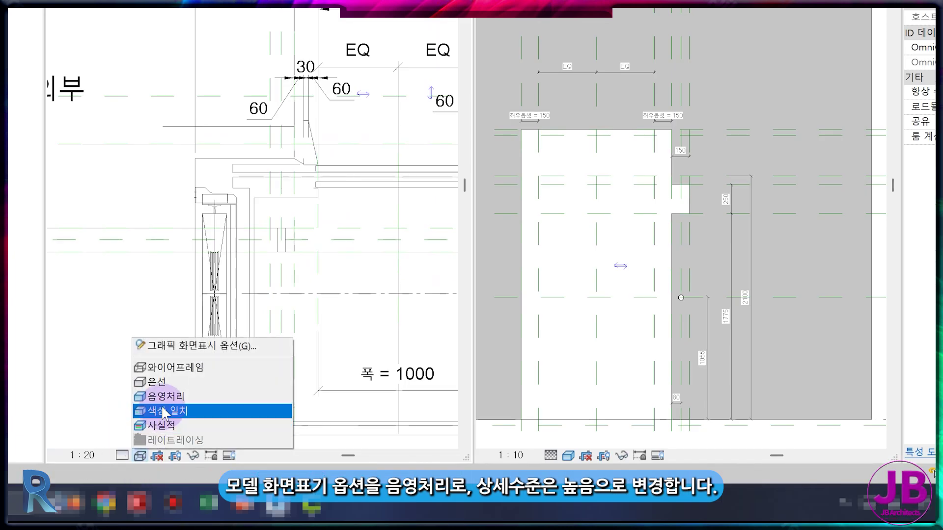
left_click(162, 397)
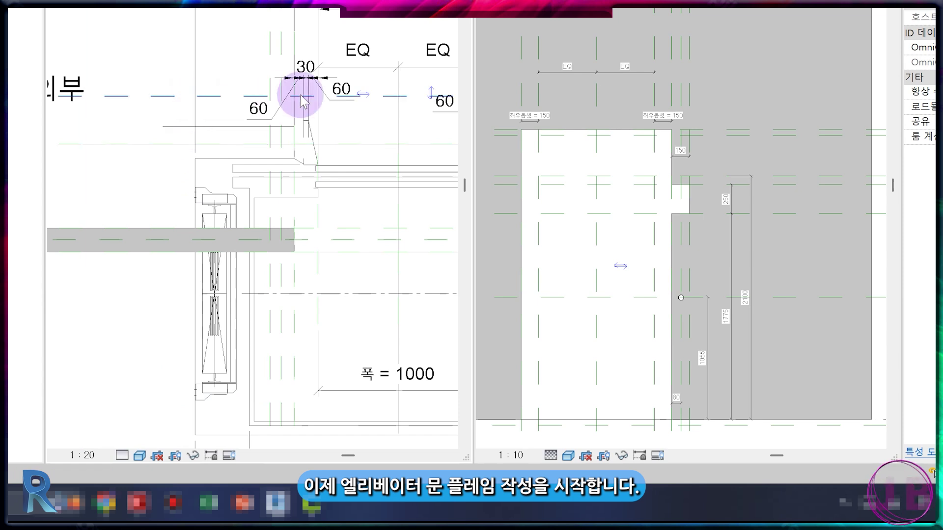
middle_click_drag(321, 166, 300, 157)
scroll(301, 162, "up", 1)
scroll(295, 130, "up", 1)
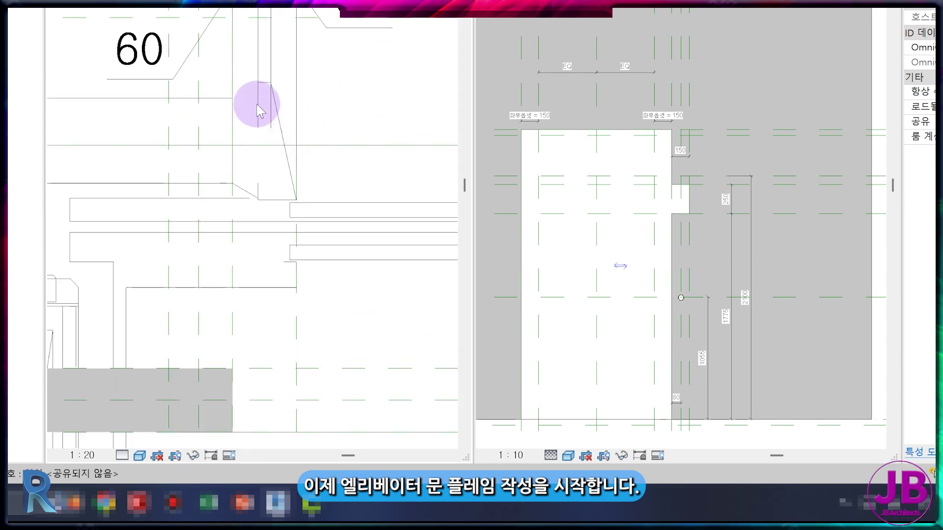
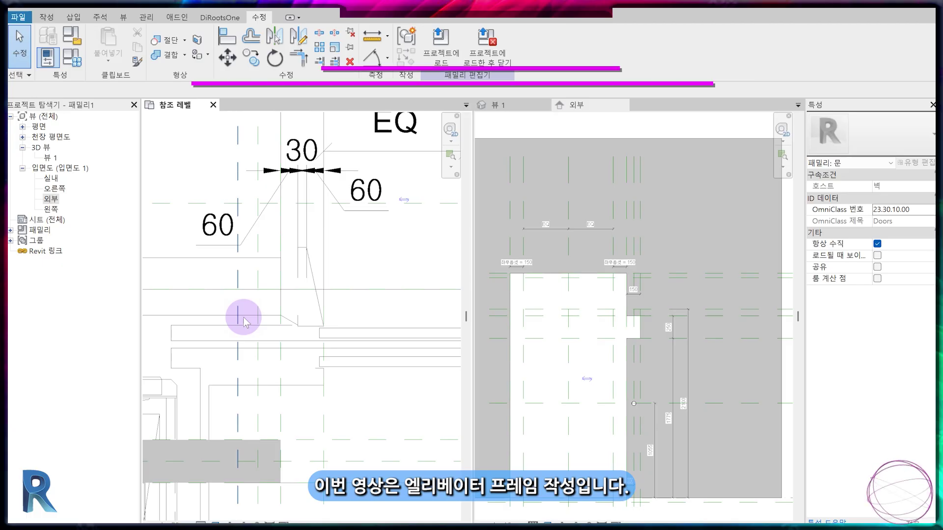
scroll(244, 322, "down", 2)
scroll(244, 321, "down", 2)
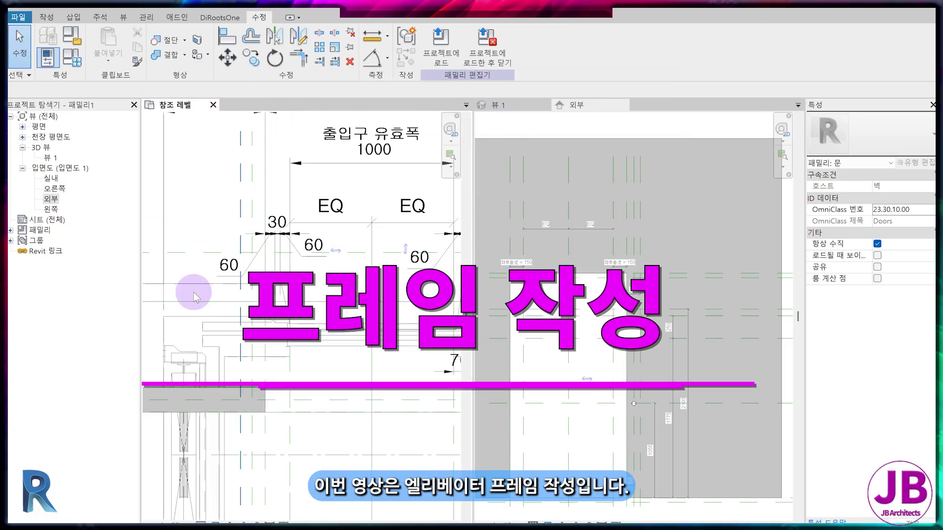
Start a Sweep path sketch in the exterior elevation and set its work plane to the reference plane CEN
left_click(553, 371)
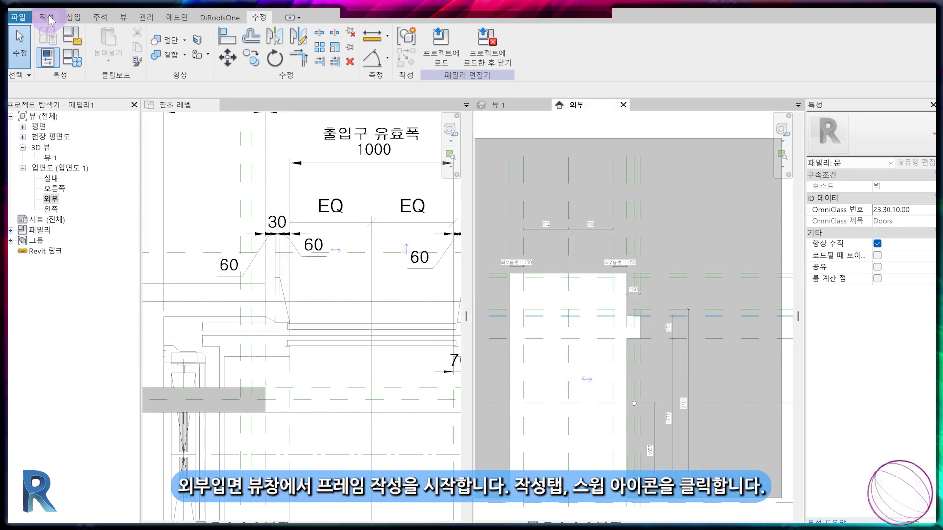
left_click(47, 17)
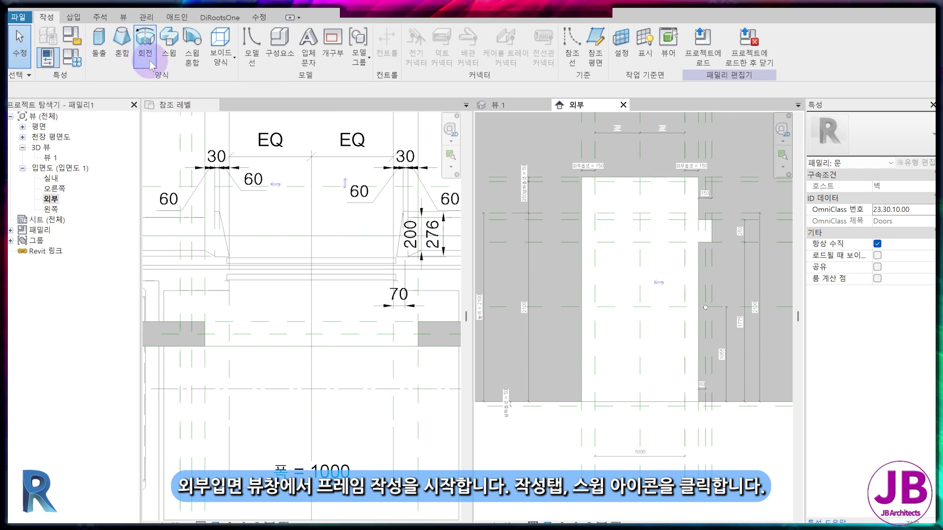
left_click(168, 56)
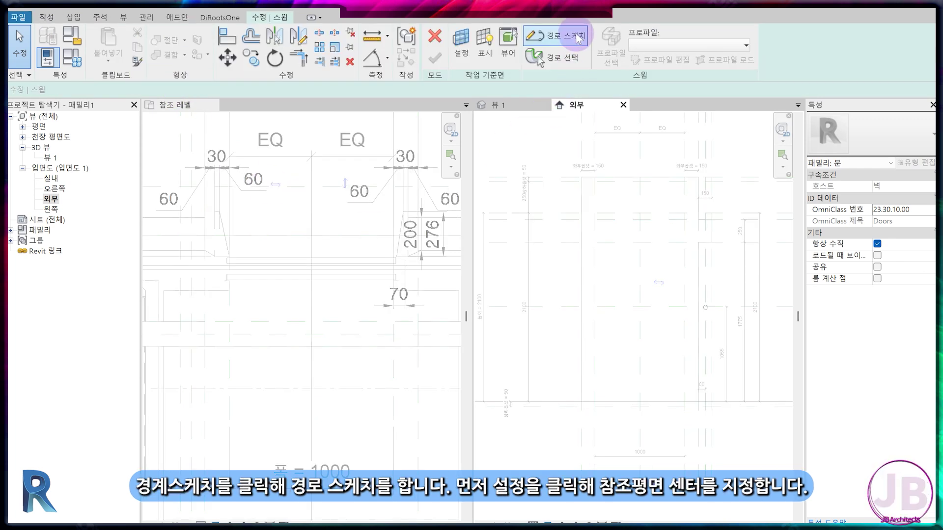
left_click(578, 35)
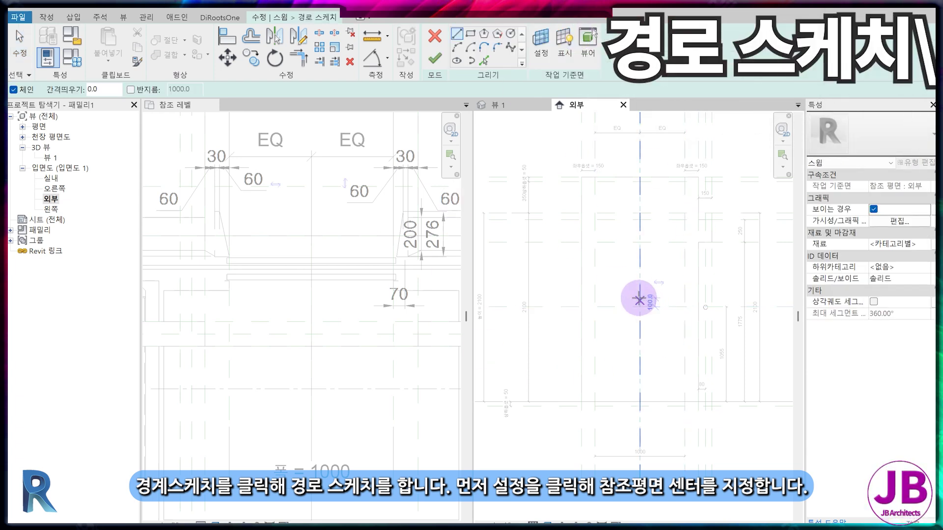
left_click(541, 48)
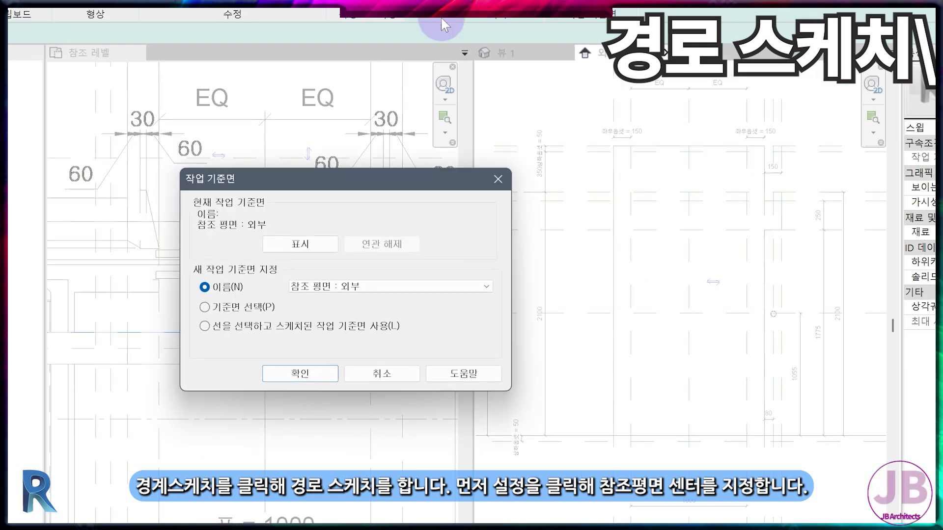
left_click(380, 285)
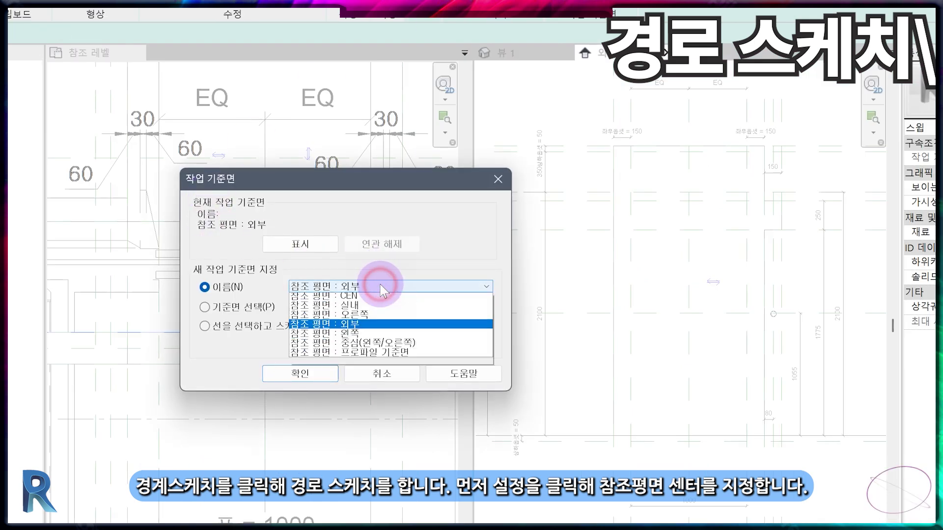
left_click(378, 307)
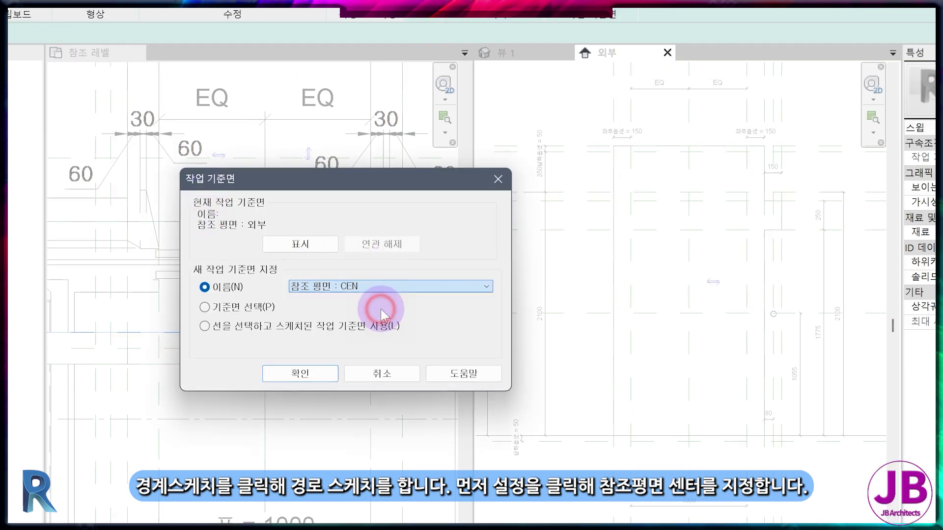
left_click(318, 374)
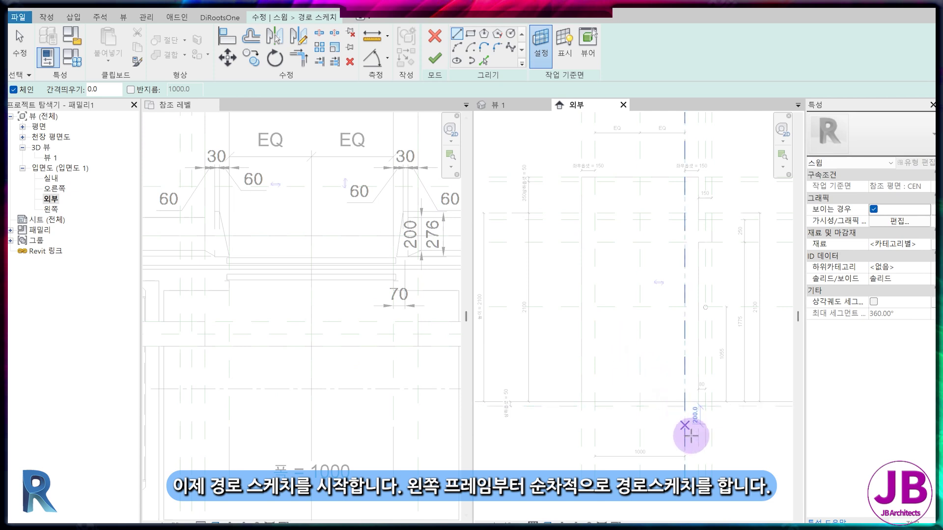
Sketch the frame's three-sided path from the floor line up one door-width plane, across just below the opening's top, and down the other
scroll(685, 429, "up", 2)
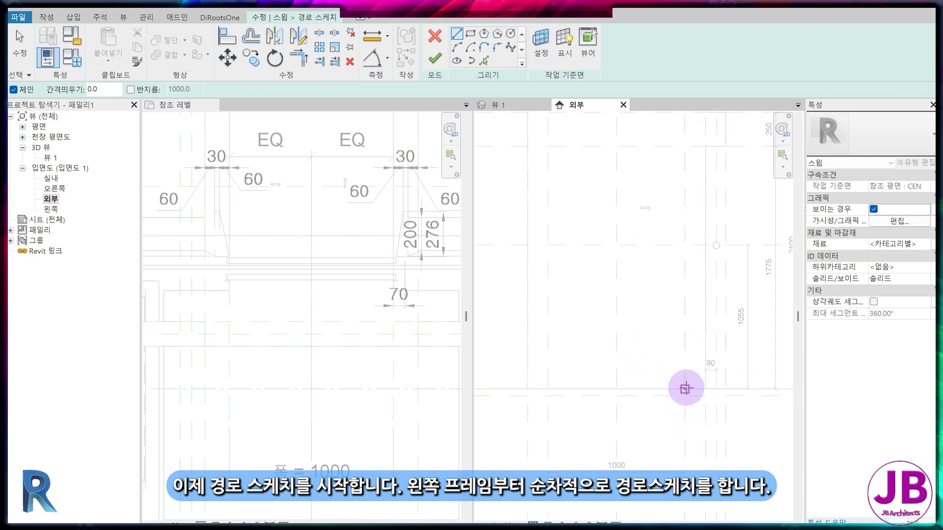
left_click(685, 388)
middle_click_drag(674, 182, 684, 326)
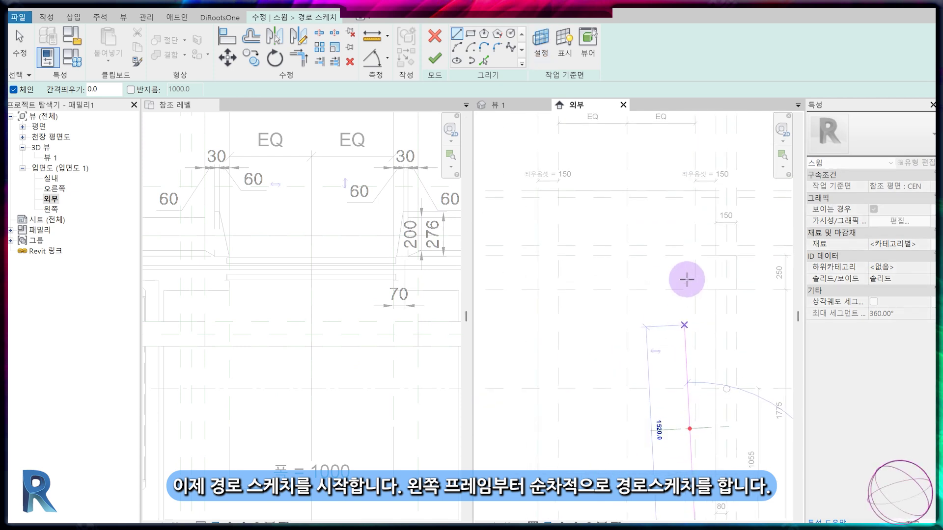
left_click(695, 198)
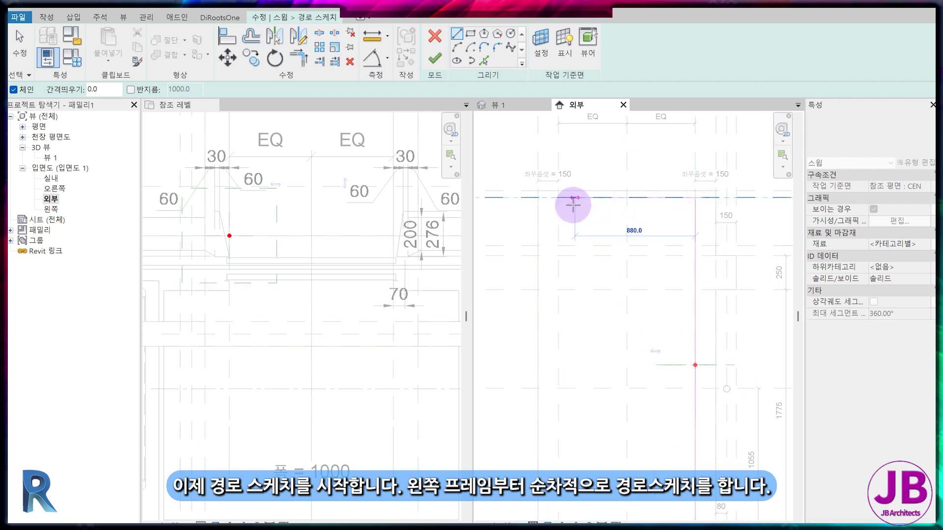
left_click(560, 196)
middle_click_drag(537, 419, 551, 288)
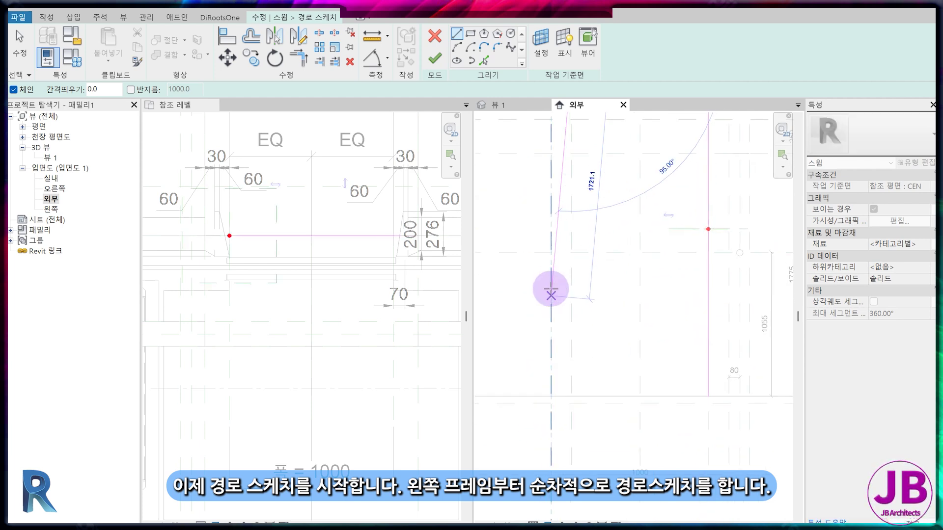
left_click(573, 396)
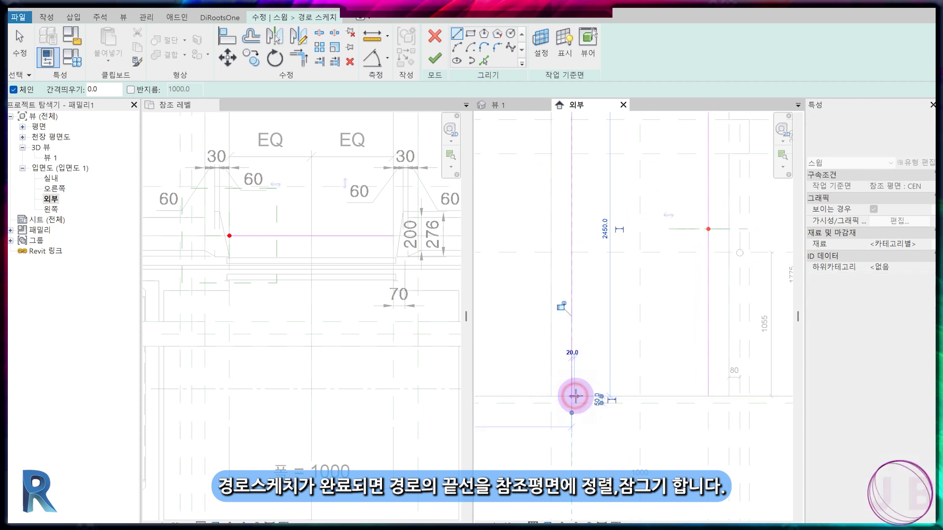
Align the sweep path's lower end points to the floor reference line and lock them
key("a")
key("l")
left_click(571, 394)
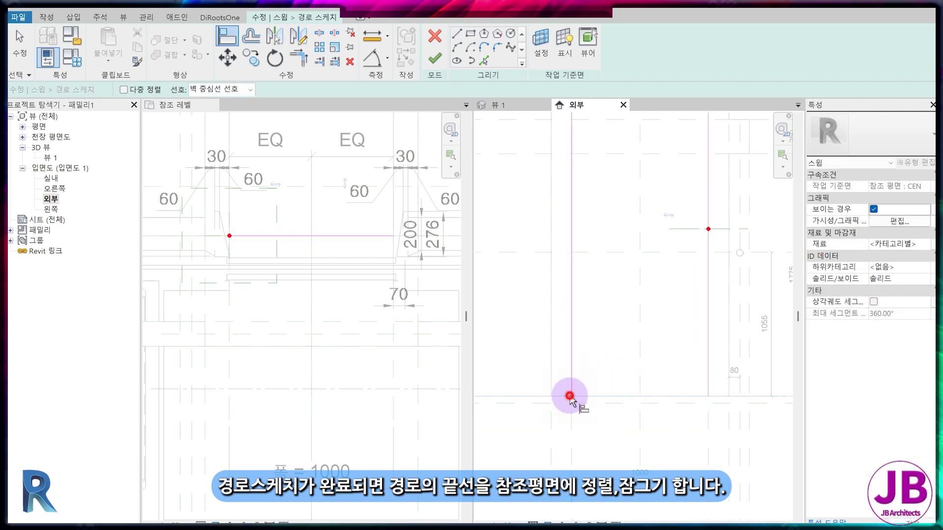
left_click(641, 392)
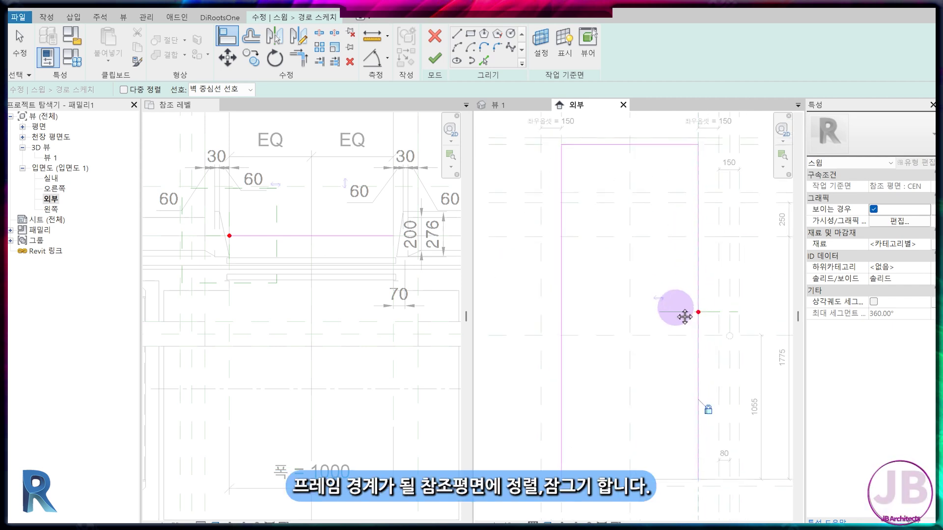
Align the sweep path's lines to the reference planes bounding the frame and lock them
left_click(758, 150)
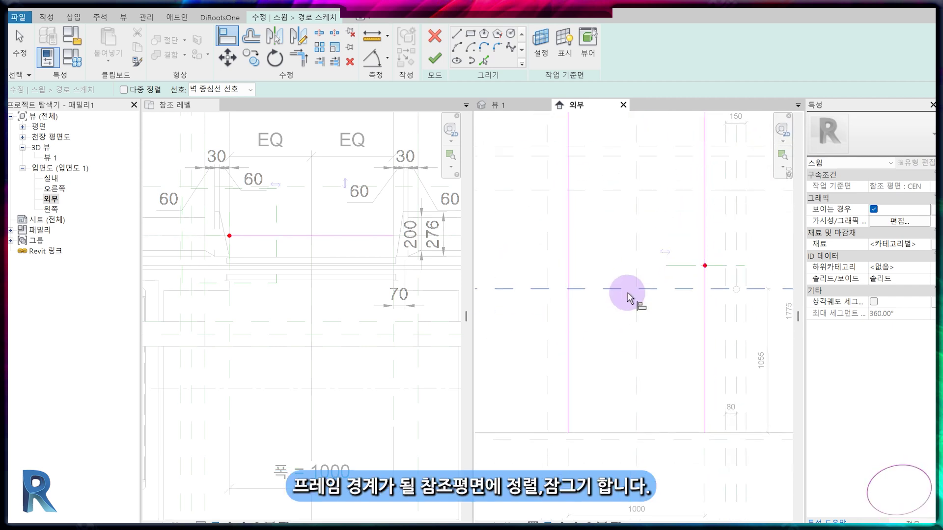
left_click(568, 442)
left_click(568, 315)
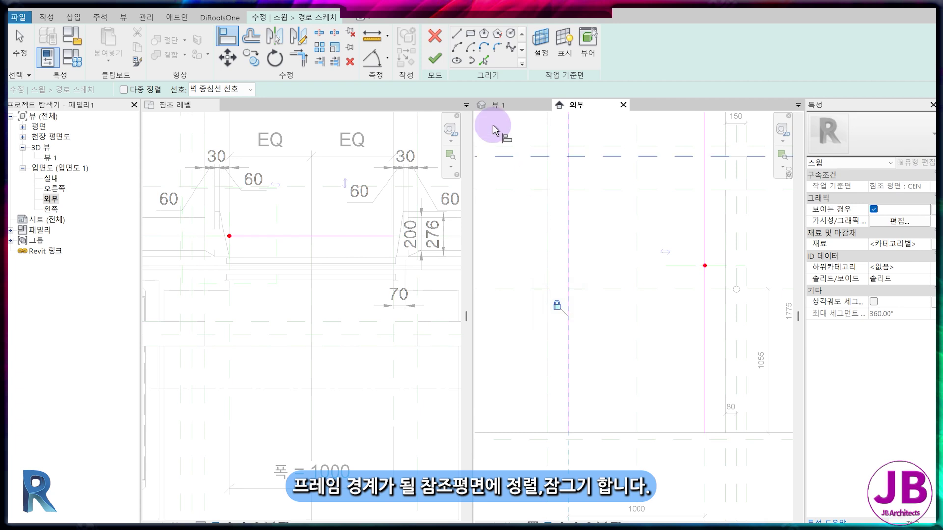
Finish the sweep path and open its profile for editing in the floor plan 참조 레벨
left_click(435, 60)
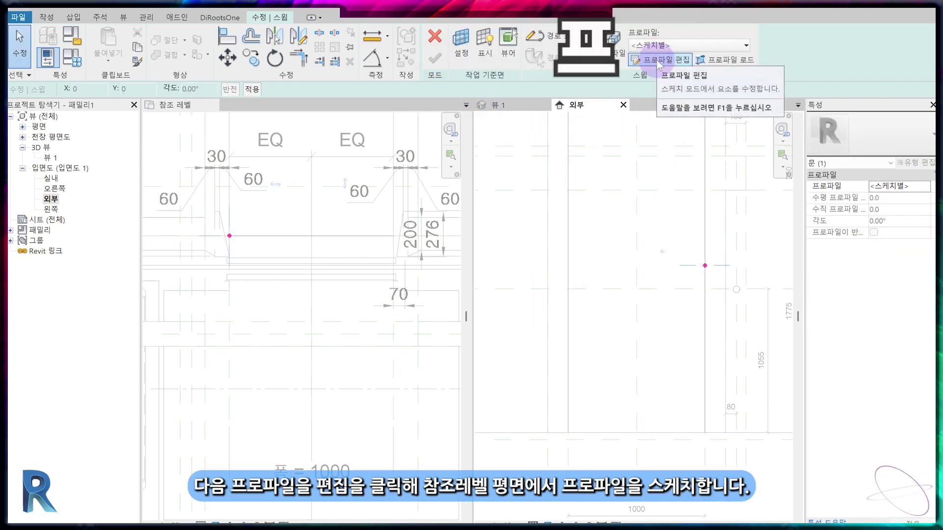
left_click(611, 47)
left_click(402, 193)
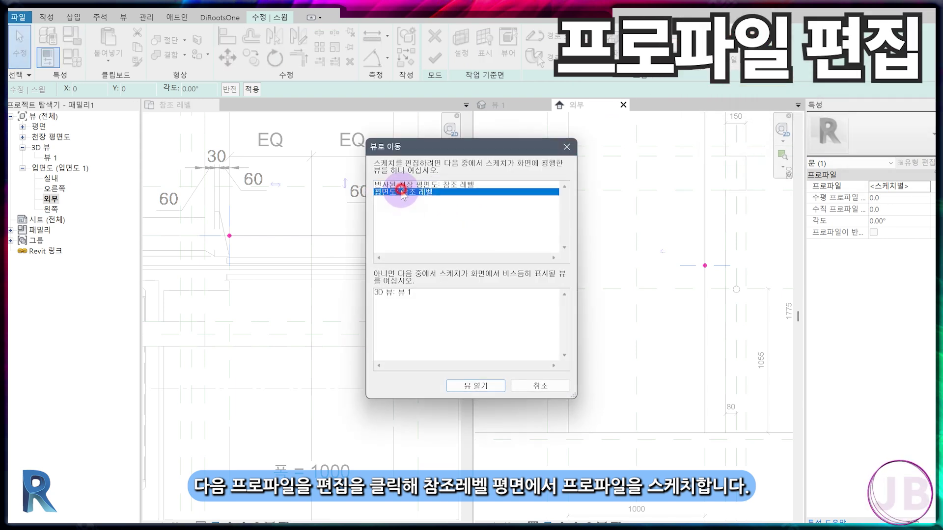
left_click(475, 386)
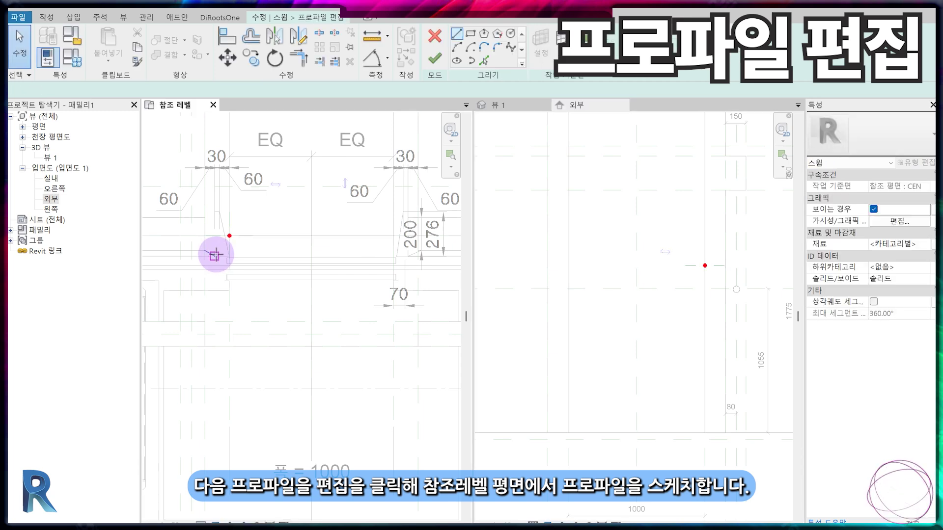
Trace the frame profile's bottom, slanted, top and straight side edges by picking the CAD drawing's lines at the door jamb
middle_click_drag(256, 270, 347, 304)
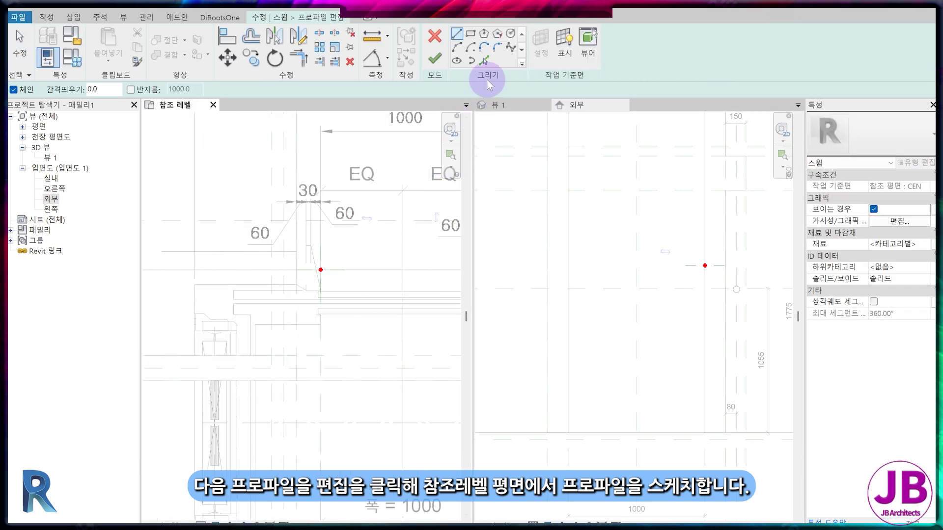
left_click(485, 61)
scroll(314, 260, "up", 4)
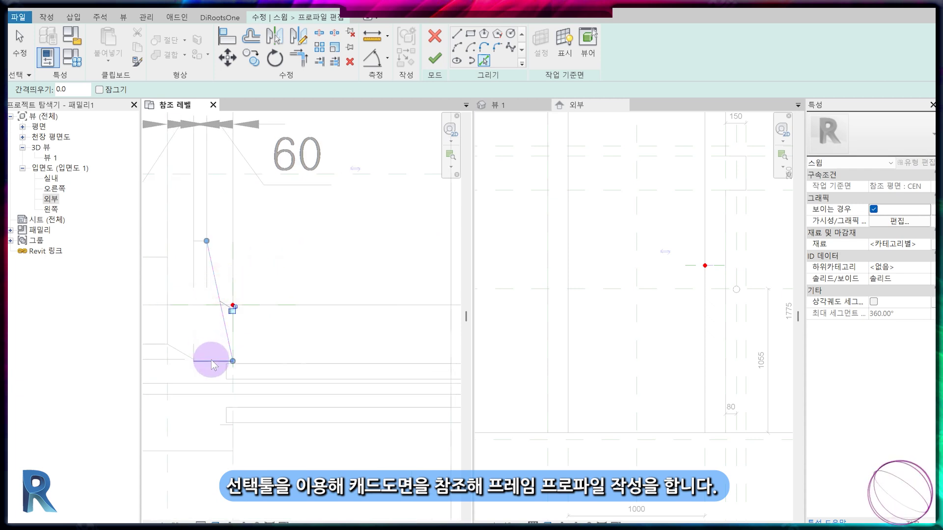
scroll(203, 278, "up", 2)
left_click(203, 222)
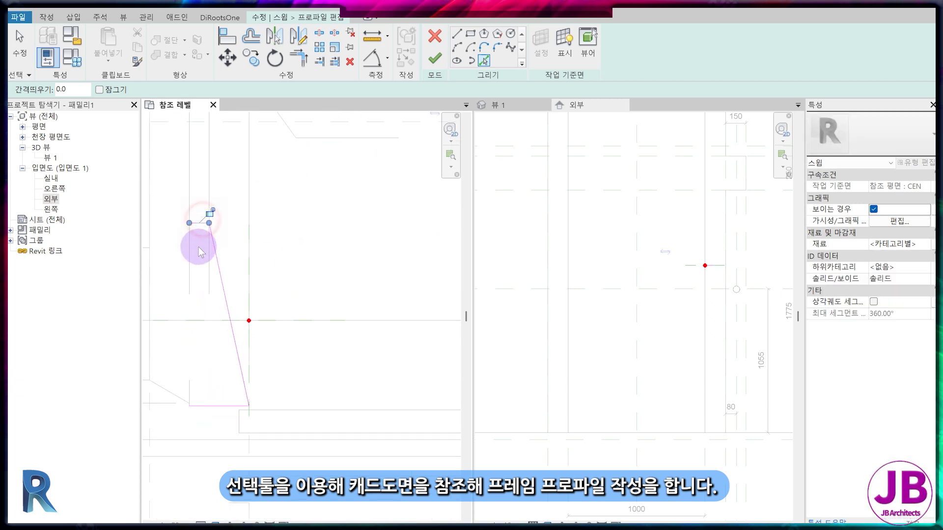
left_click(190, 260)
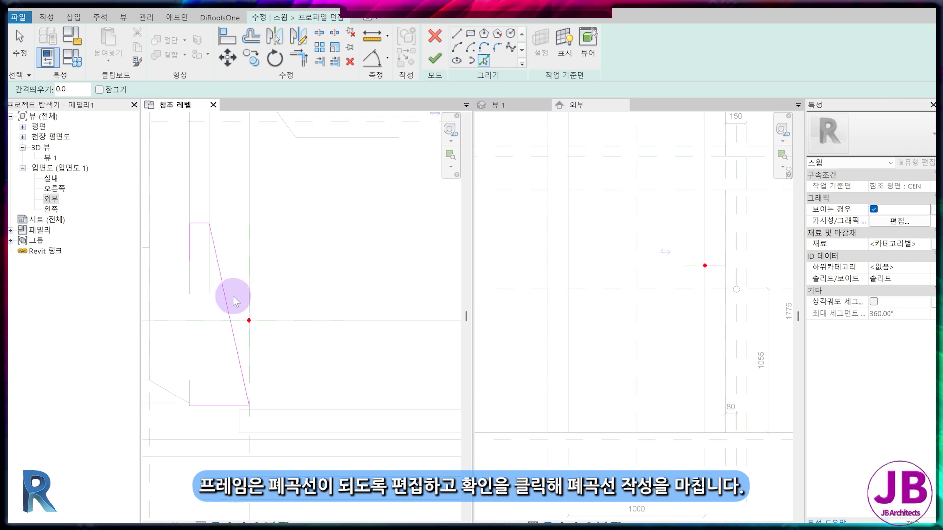
Trim the profile's straight side line to its bottom line so the frame outline forms a closed loop
key("t")
key("r")
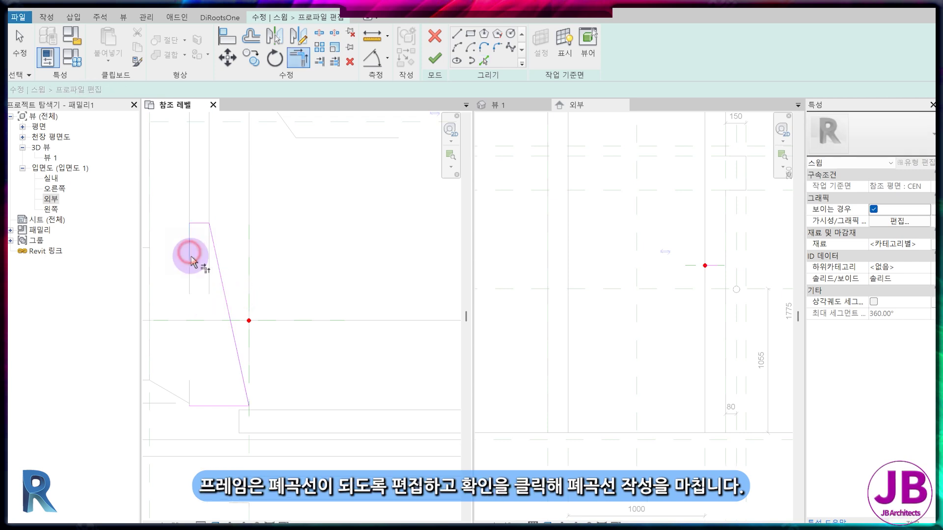
left_click(204, 408)
key("Escape")
middle_click_drag(220, 411, 267, 398)
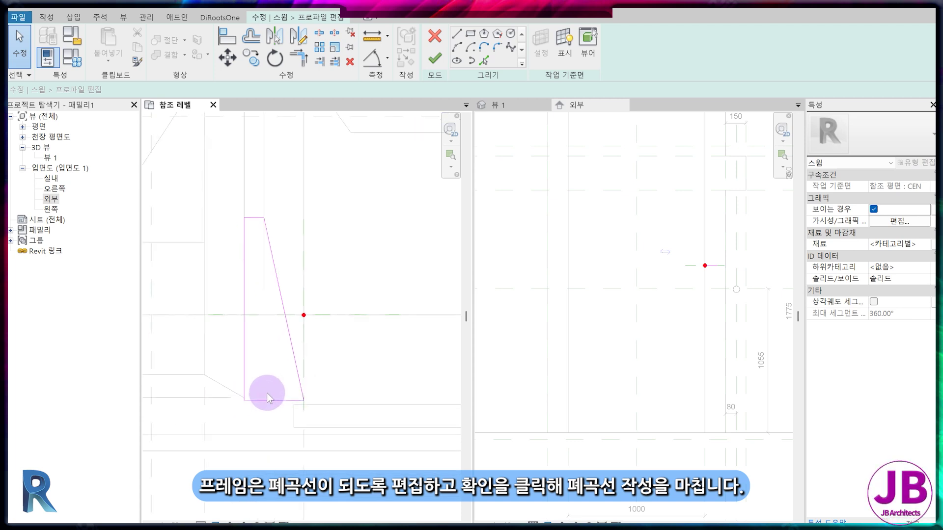
Dimension the width of the frame profile's narrow end and place the dimension above it
key("d")
key("i")
left_click(245, 249)
left_click(264, 217)
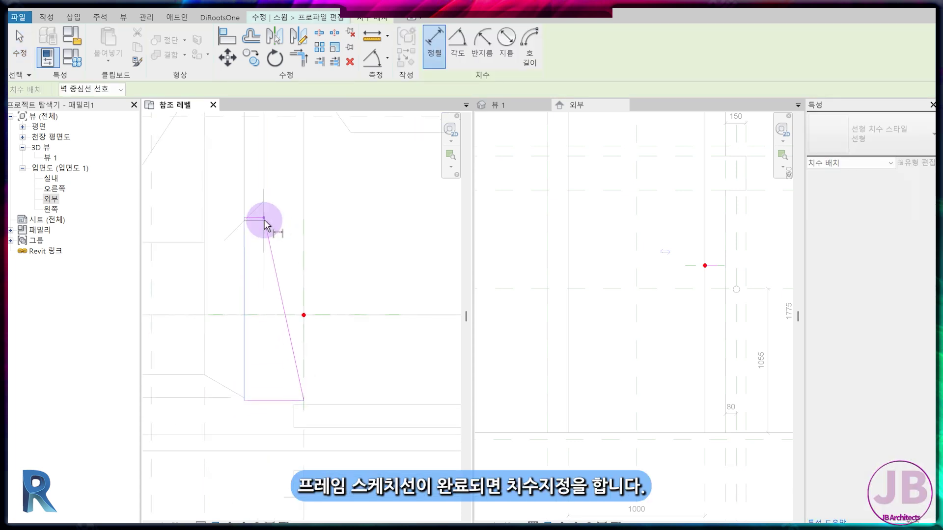
left_click(269, 301)
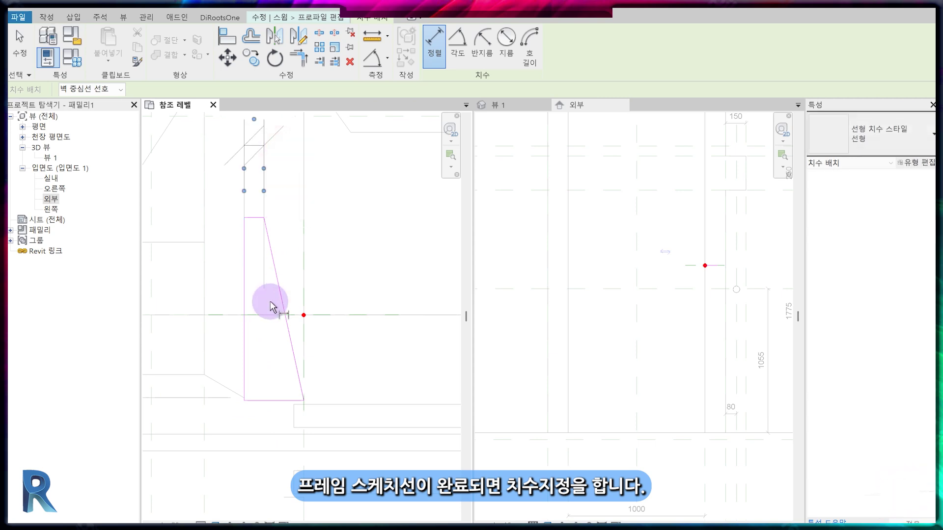
Dimension the frame profile's overall depth between its two end lines and the width of its wide end
left_click(249, 219)
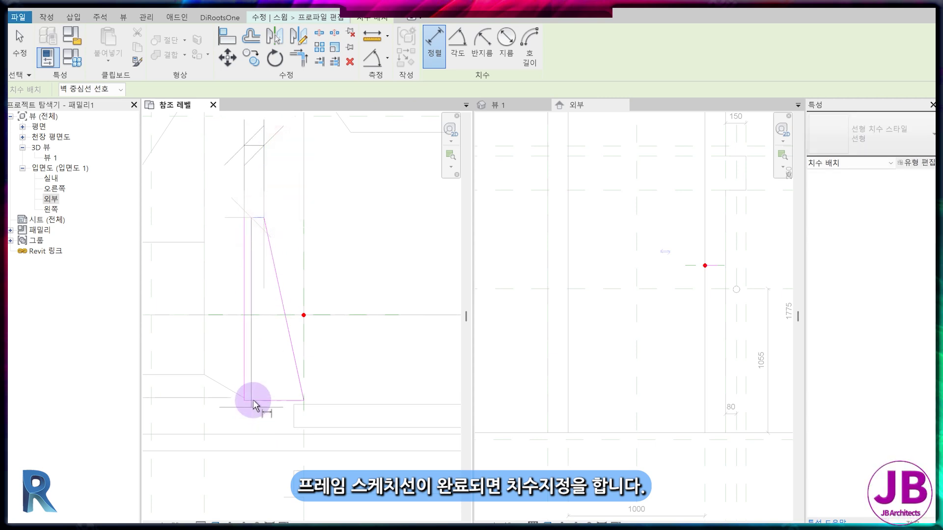
left_click(251, 398)
left_click(203, 359)
left_click(250, 398)
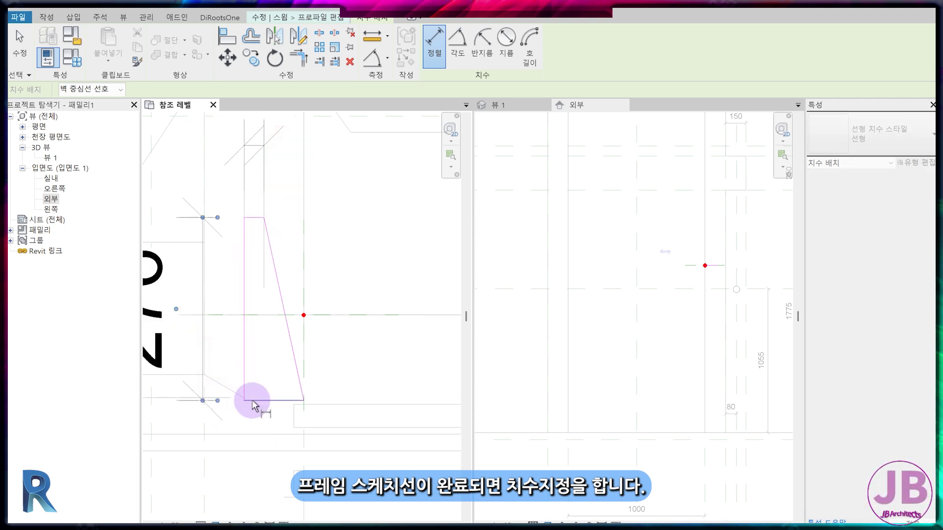
left_click(245, 382)
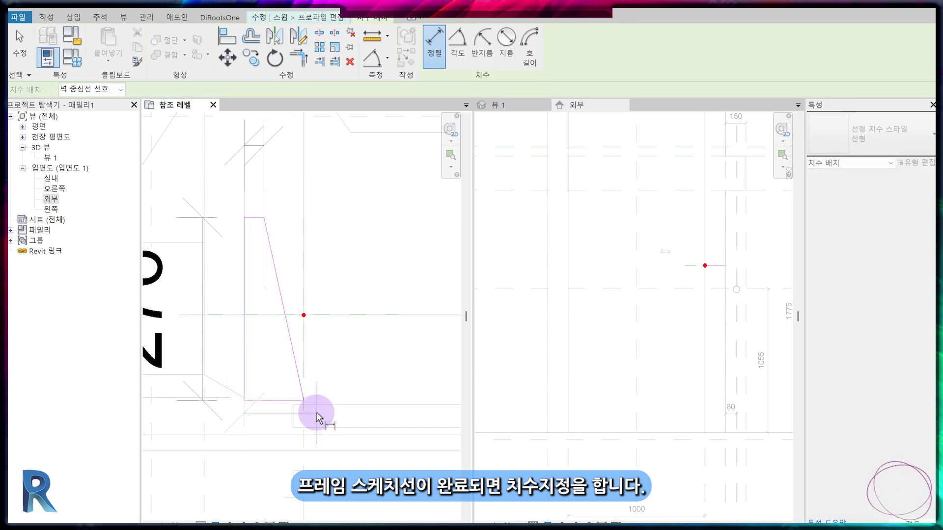
mouse_move(311, 412)
middle_mouse_down()
mouse_move(327, 369)
mouse_move(315, 400)
middle_mouse_up()
left_click(319, 400)
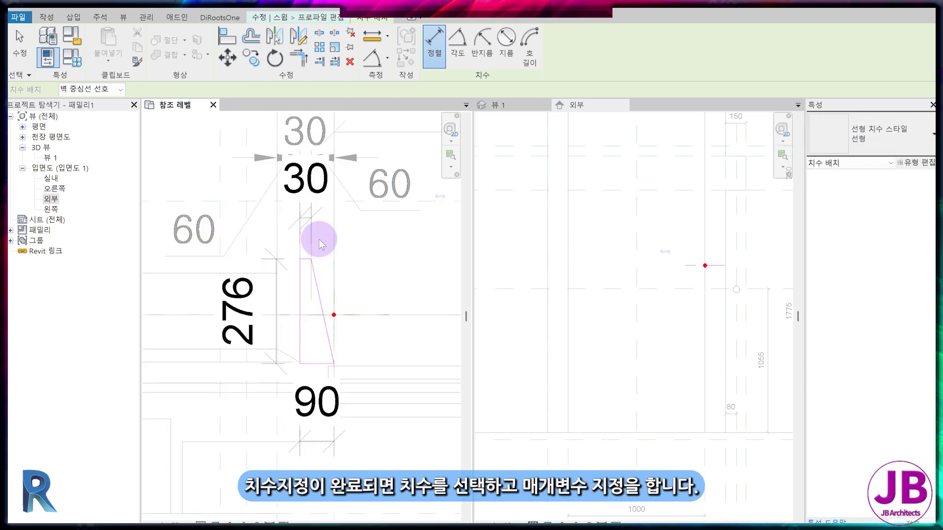
key("Escape")
Label the profile's narrow-end width dimension with a new type parameter 프레임폭 and its depth dimension with 프레임두께
left_click(317, 238)
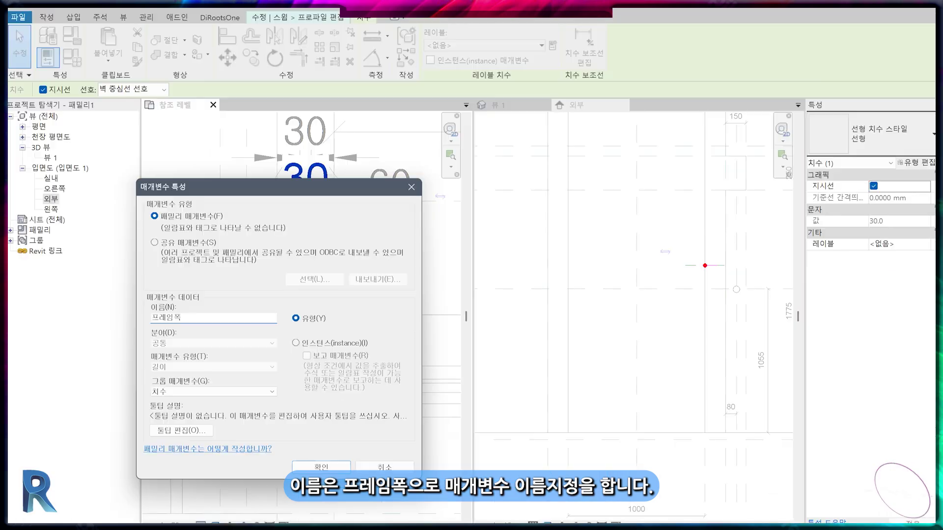
key("Return")
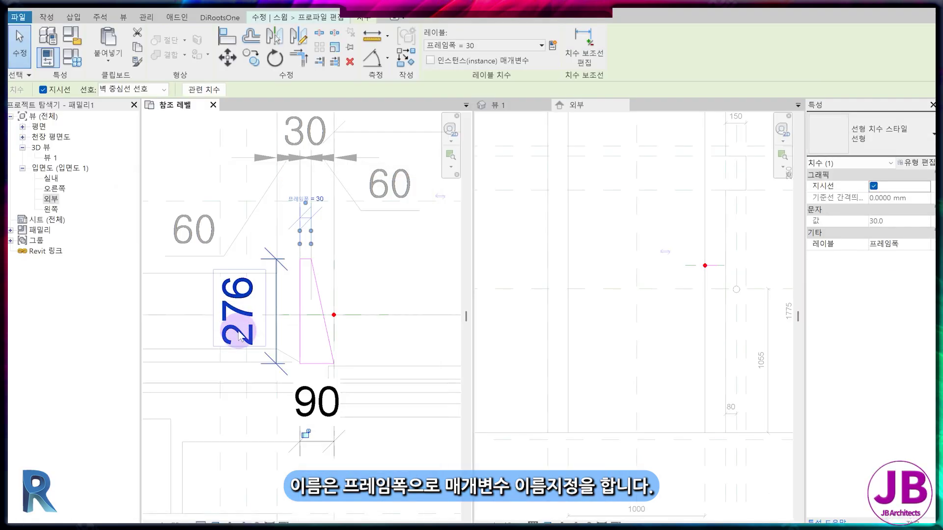
left_click(236, 327)
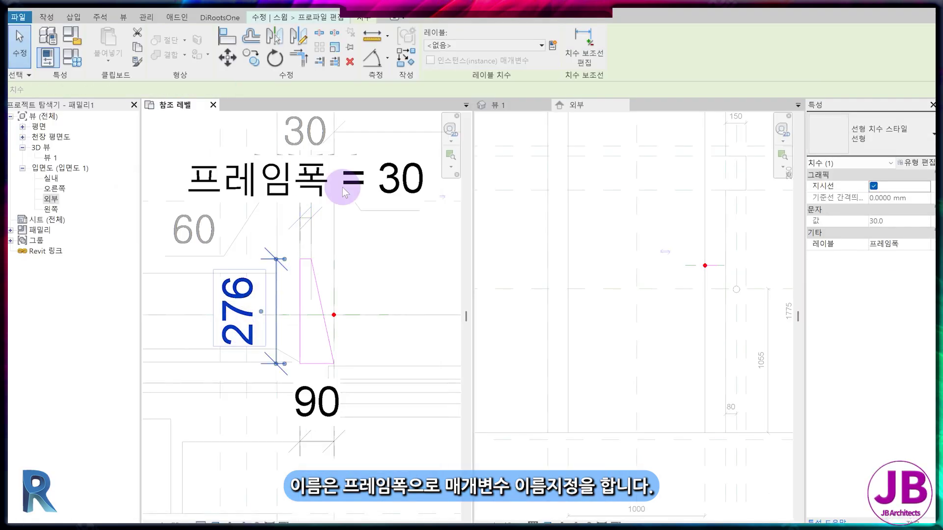
left_click(551, 45)
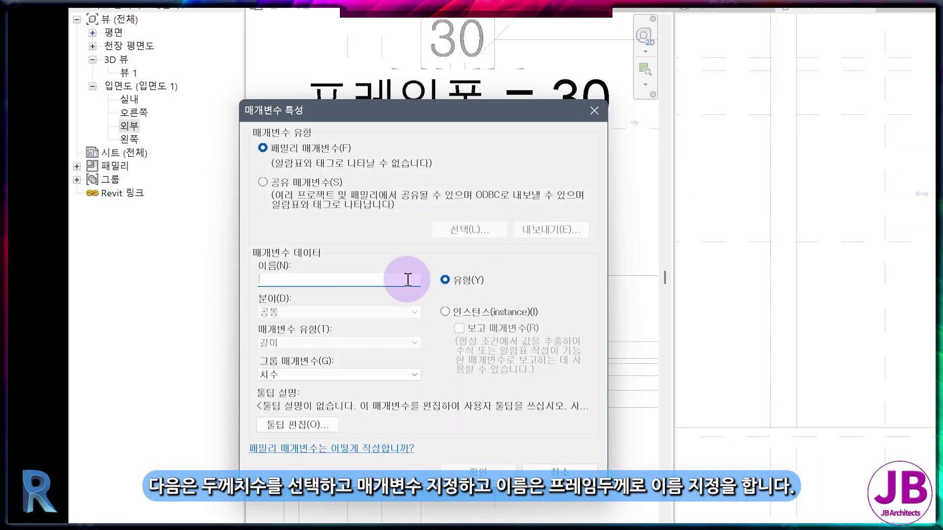
type("프레임두께")
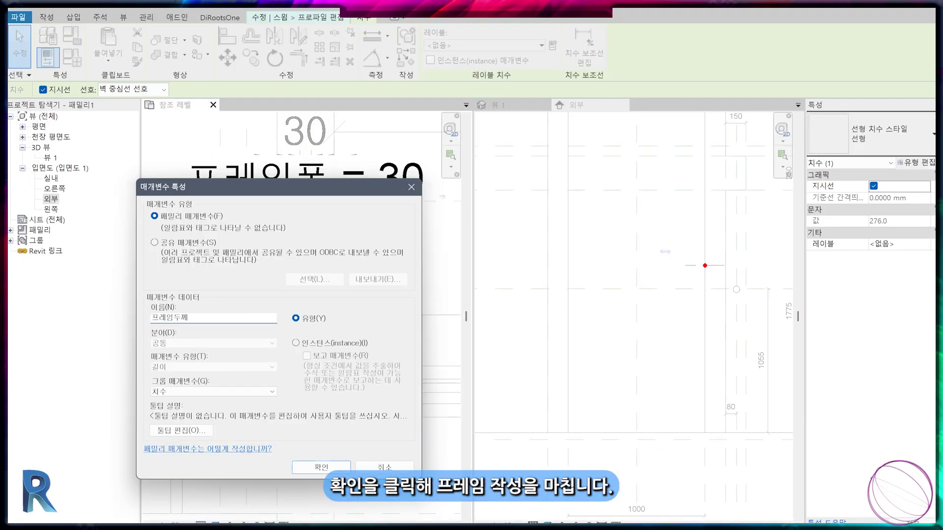
key("Return")
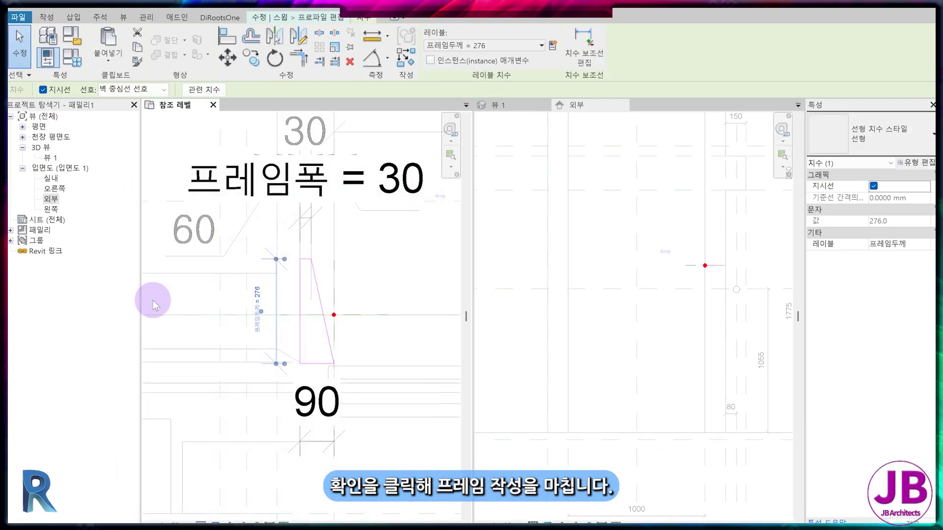
key("Escape")
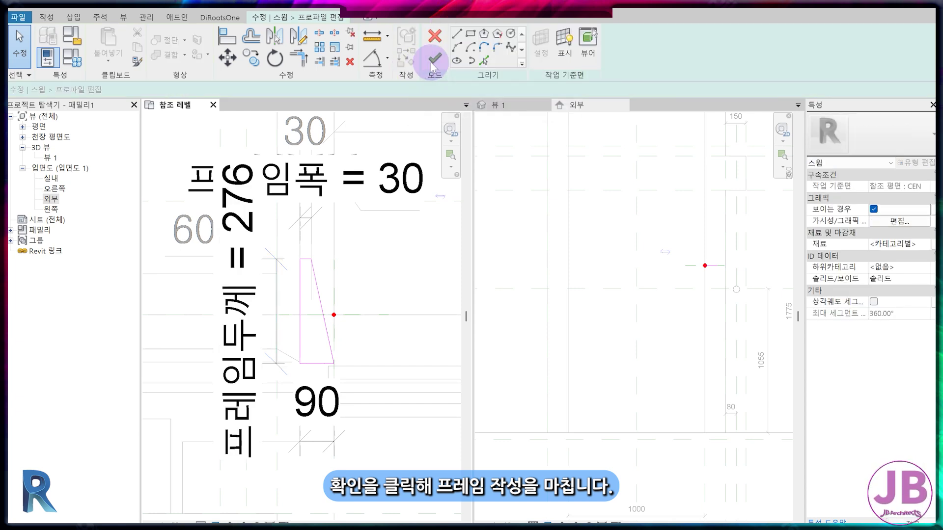
Finish the profile sketch, complete the frame sweep and deselect it
left_click(435, 58)
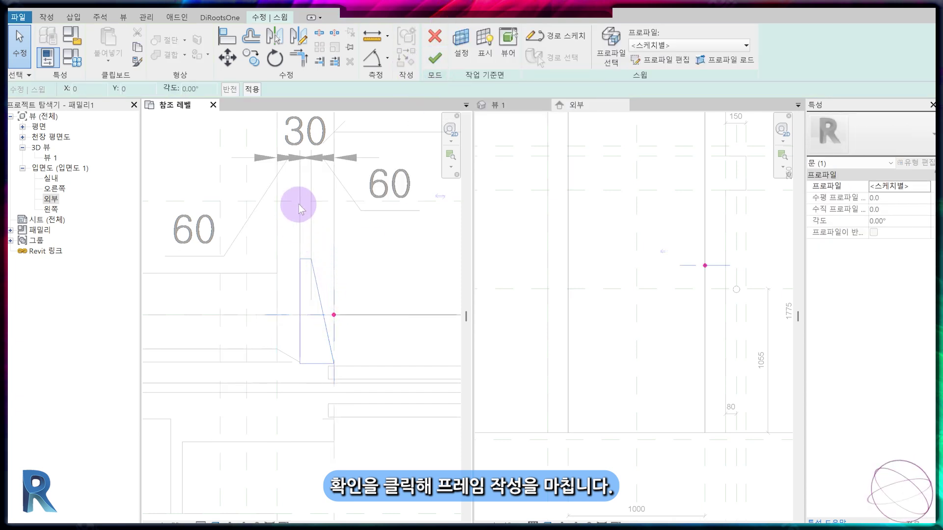
left_click(435, 59)
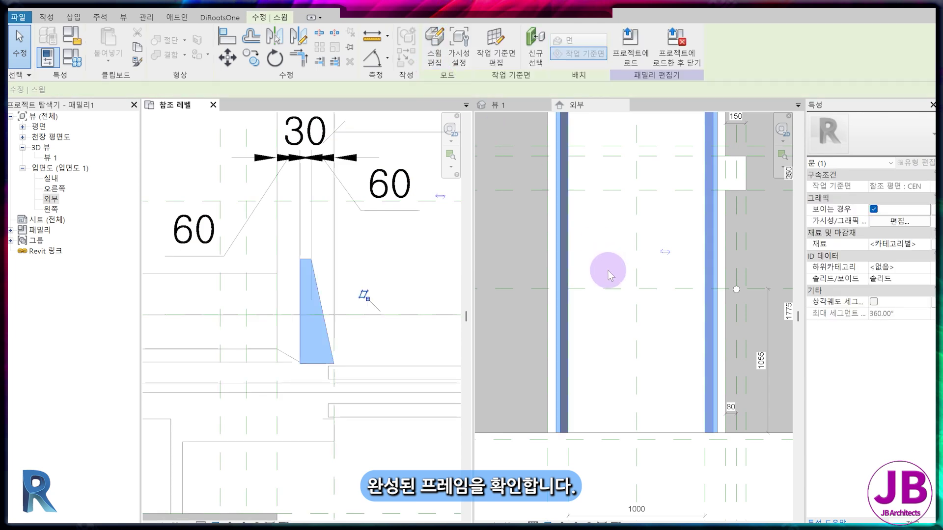
left_click(612, 292)
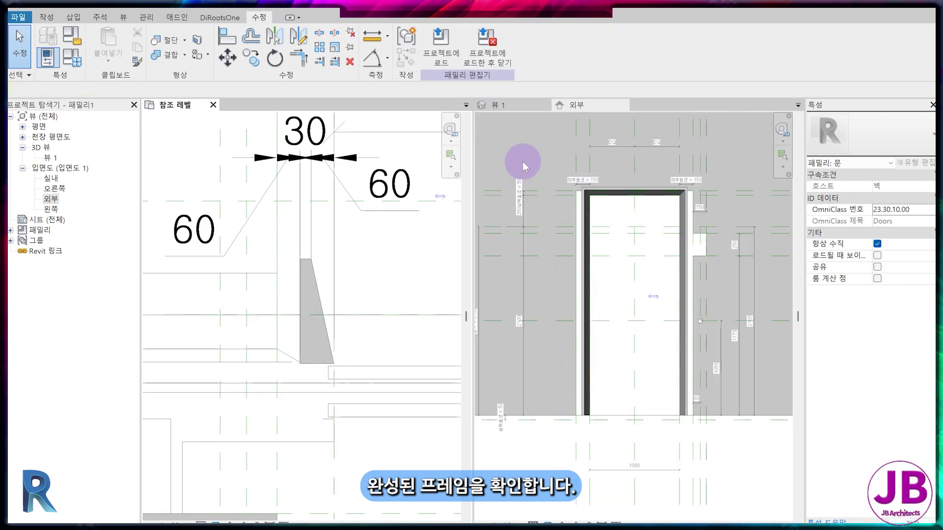
Display the 3D view 뷰 1 with the shaded visual style and inspect the frame there and in plan
left_click(508, 106)
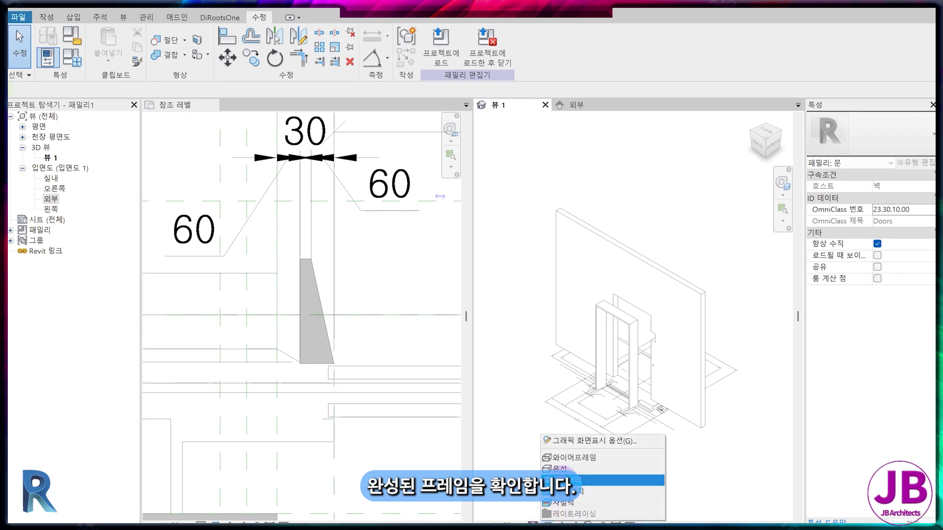
left_click(599, 480)
scroll(618, 399, "up", 4)
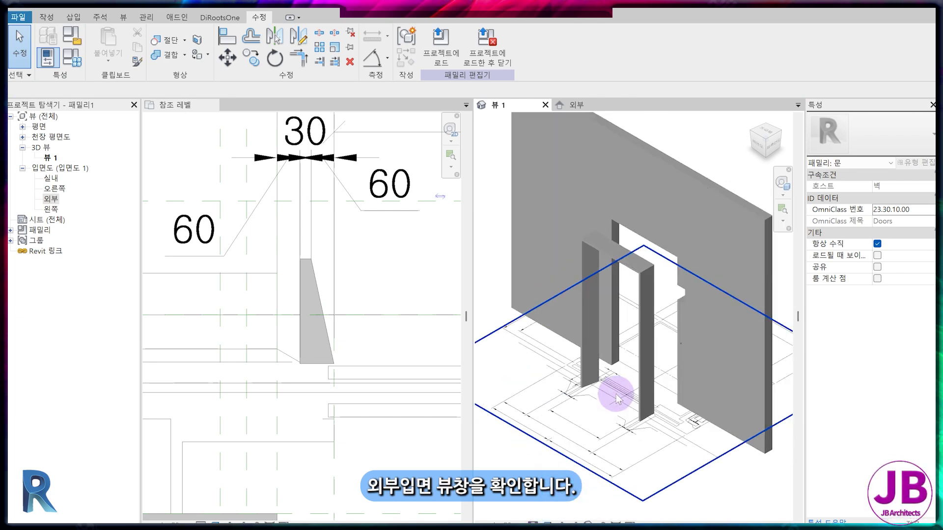
scroll(340, 381, "down", 5)
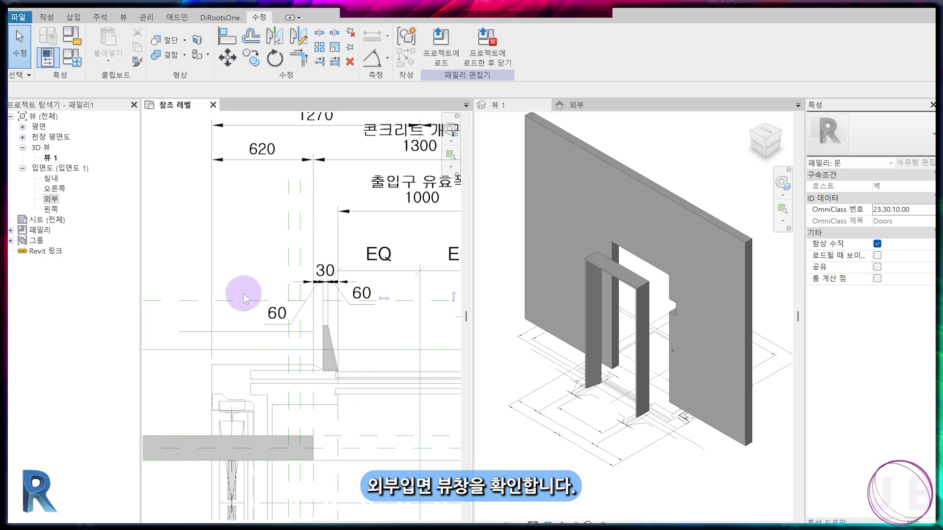
scroll(311, 358, "down", 2)
scroll(312, 358, "up", 2)
In the exterior elevation, copy the upper reference plane at the frame's head 90 mm downward
left_click(607, 105)
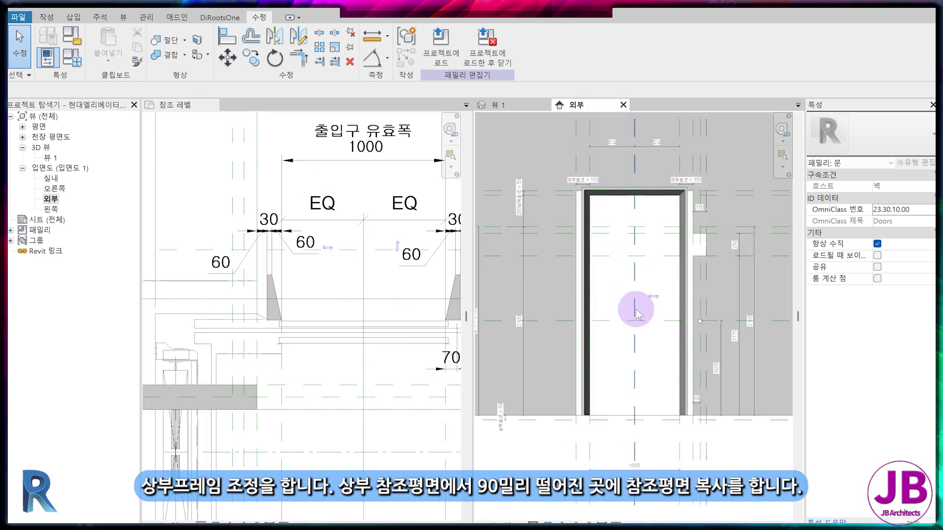
scroll(633, 294, "up", 5)
left_click(661, 186)
key("c")
key("o")
left_click(662, 186)
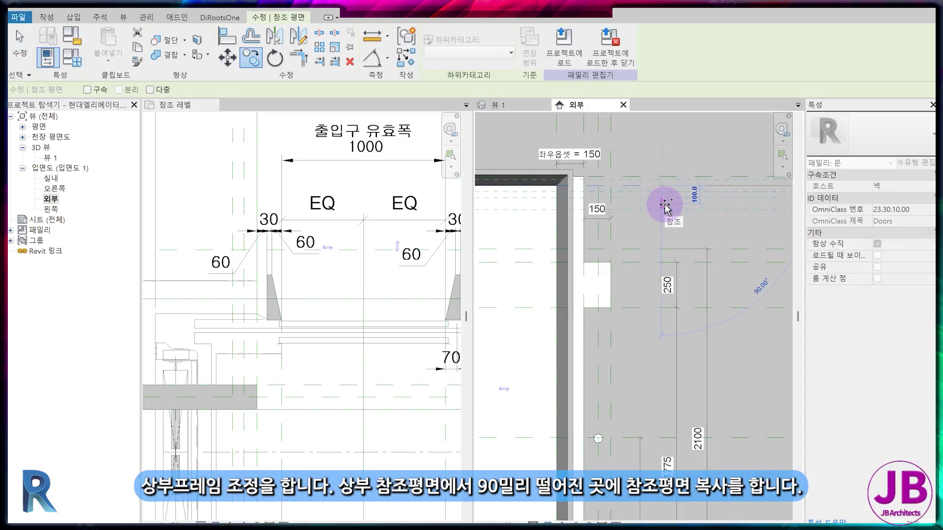
type("90")
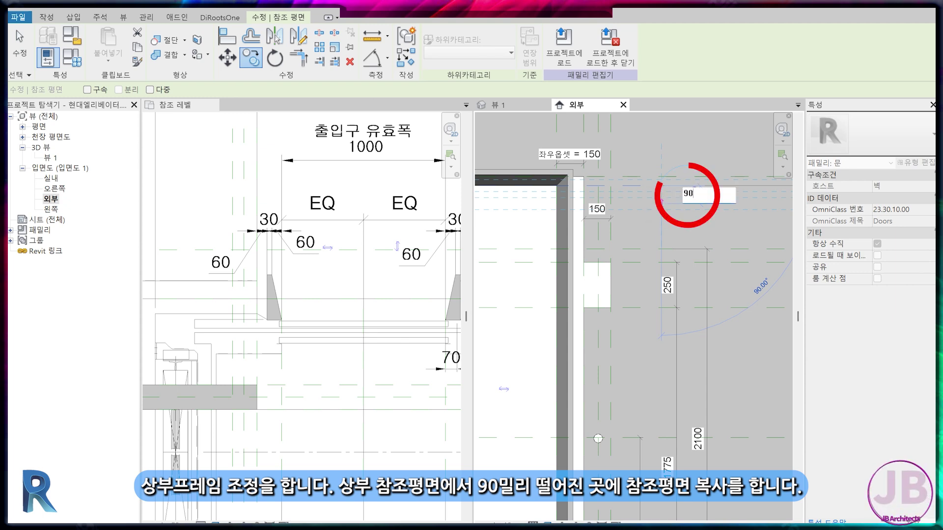
key("Return")
left_click(748, 195)
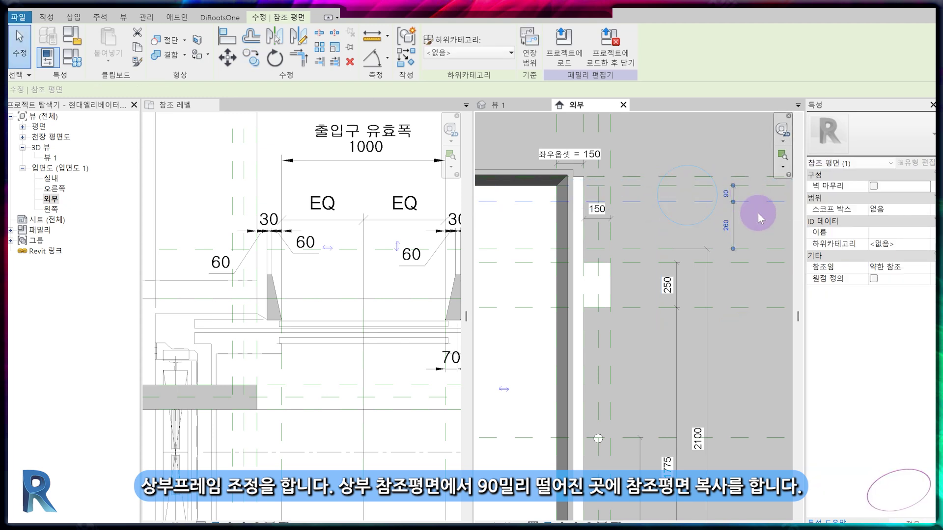
left_click(757, 214)
Edit the frame sweep's path, align its top line to the copied reference plane 90 mm below, lock it and finish the path
left_click(574, 193)
left_click(436, 61)
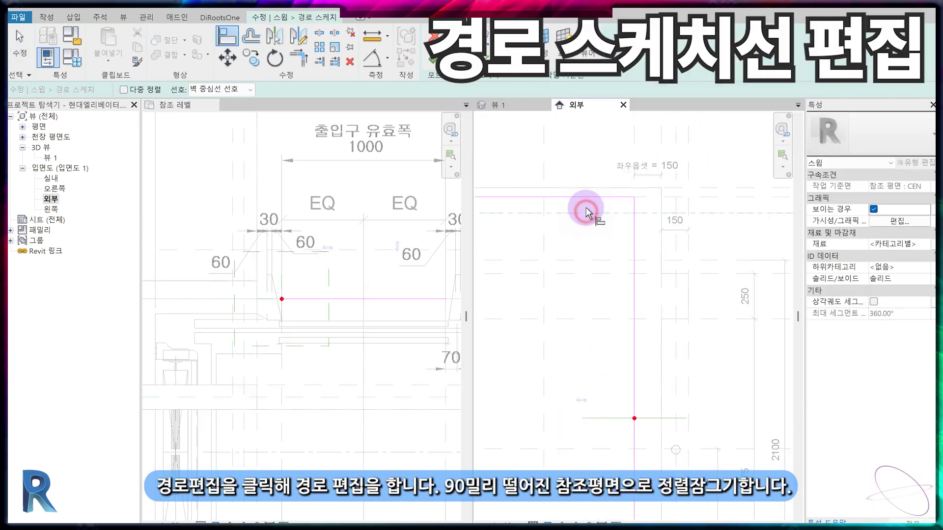
left_click(584, 201)
left_click(724, 464)
left_click(700, 520)
left_click(645, 202)
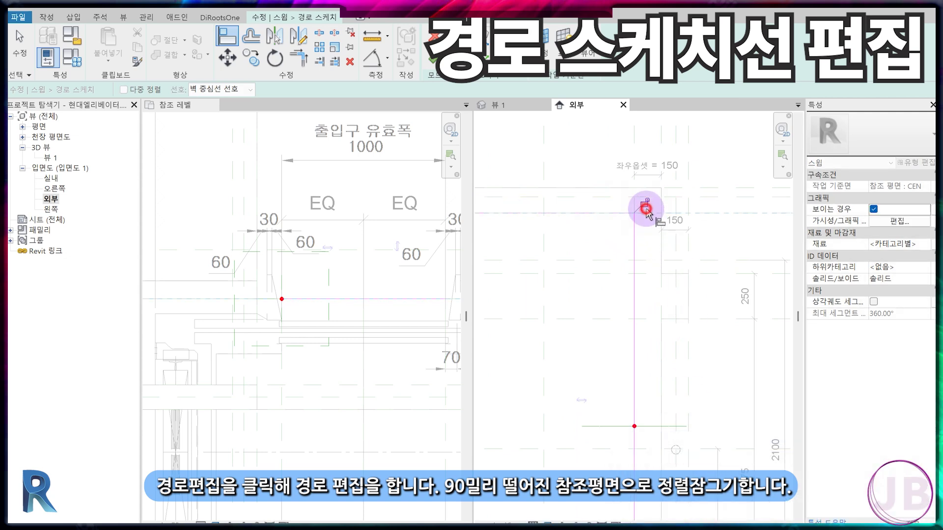
left_click(434, 59)
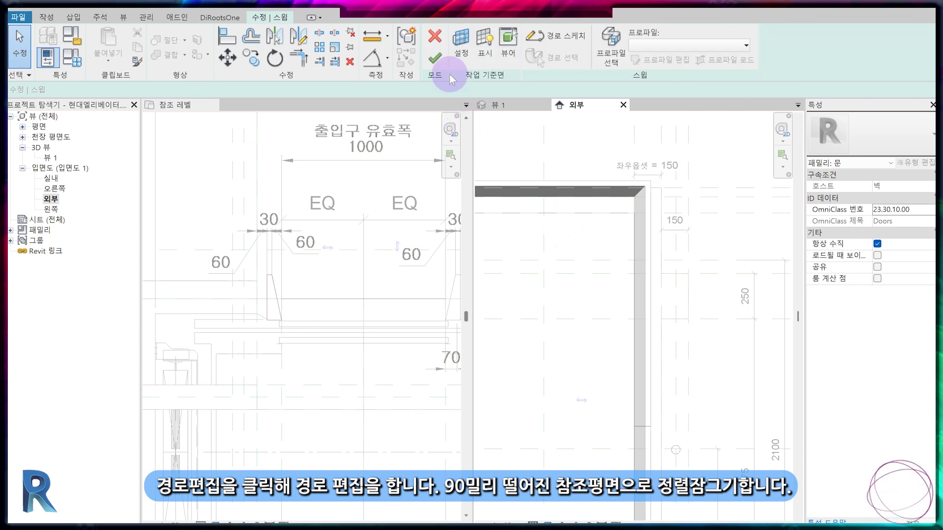
Finish editing the door frame sweep and deselect it
left_click(440, 60)
key("Escape")
scroll(569, 281, "down", 5)
scroll(648, 275, "up", 4)
scroll(634, 314, "down", 3)
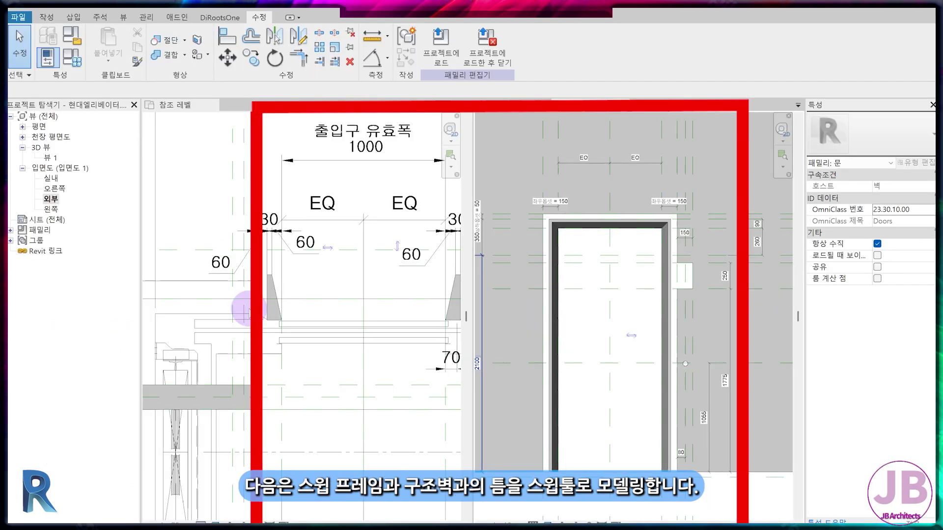
Start a sweep for the gap between frame and structural wall, sketching its path from the floor up the frame's right outer edge
scroll(242, 314, "up", 2)
left_click(49, 17)
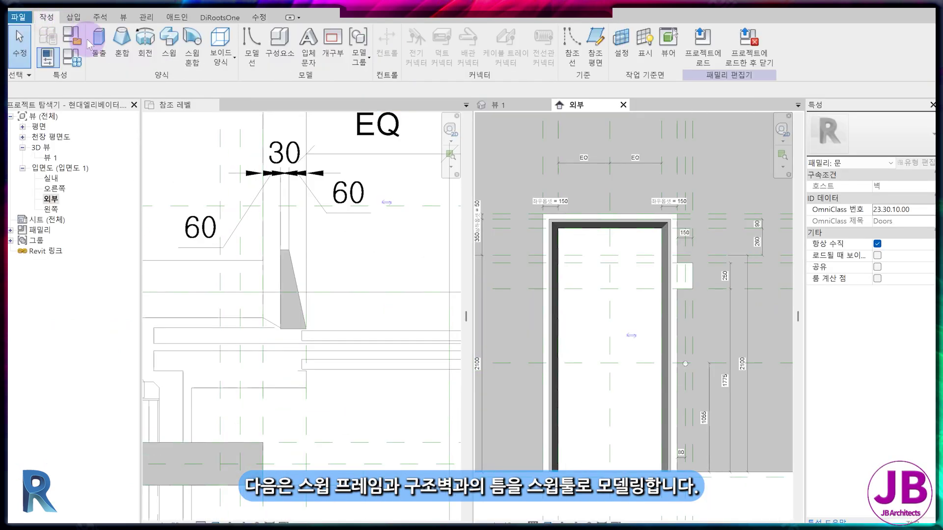
left_click(170, 47)
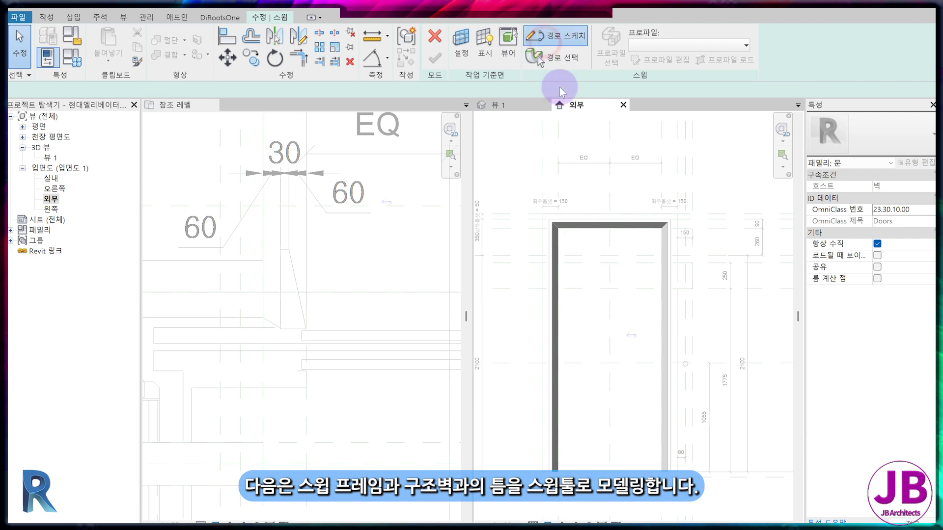
left_click(555, 36)
scroll(668, 451, "up", 3)
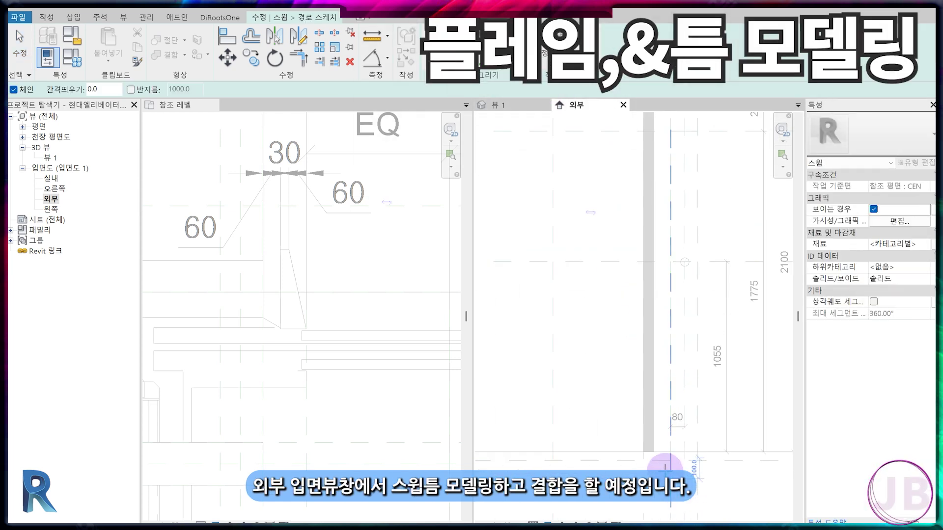
scroll(665, 466, "up", 3)
left_click(654, 435)
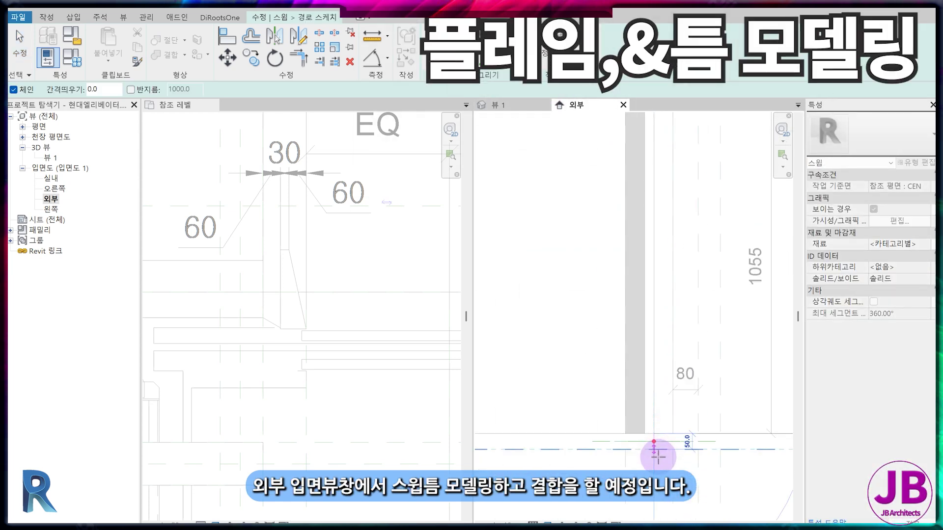
scroll(654, 448, "down", 2)
scroll(640, 140, "down", 2)
middle_click_drag(641, 145, 651, 416)
scroll(645, 375, "up", 4)
left_click(674, 330)
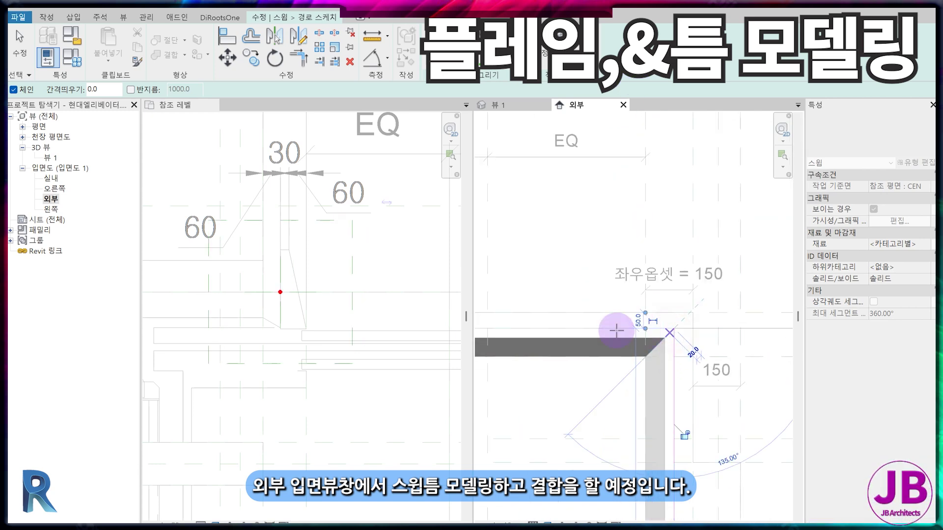
Continue the gap sweep's path across the frame head and down its left outer edge to the floor, and end the line
middle_click_drag(518, 324, 705, 289)
left_click(485, 291)
scroll(547, 457, "down", 3)
middle_click_drag(548, 454, 579, 191)
scroll(589, 216, "up", 2)
left_click(566, 432)
key("Escape")
key("Escape")
Align the lower end of the path's left line to the floor reference plane, lock it and finish the path
key("a")
key("l")
left_click(528, 431)
left_click(567, 431)
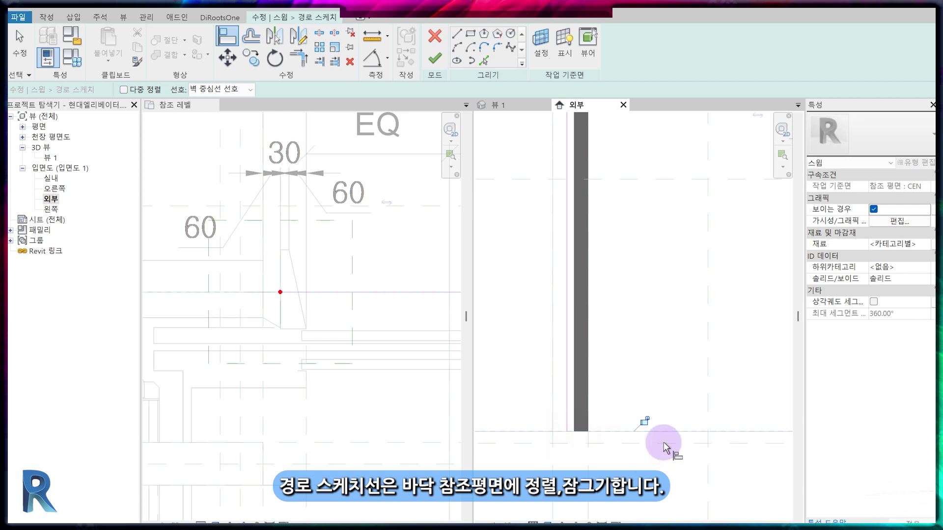
left_click(642, 424)
scroll(643, 462, "down", 5)
scroll(682, 454, "up", 4)
scroll(677, 458, "up", 2)
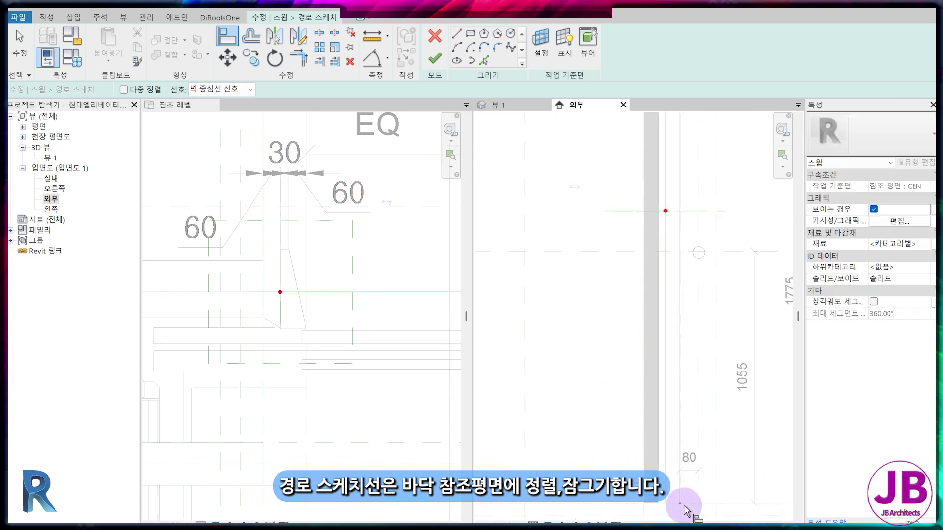
left_click(434, 58)
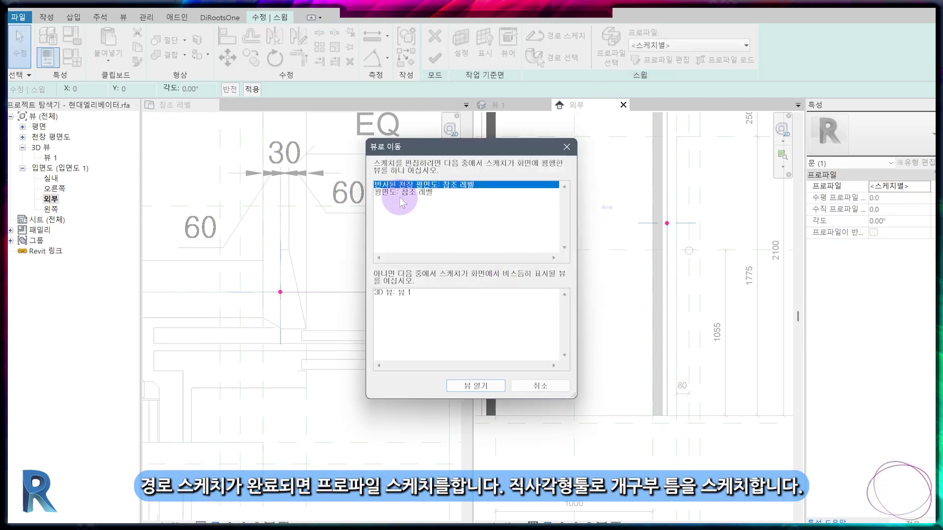
In the 참조 레벨 plan view, sketch a 60 by 200 mm rectangle beside the frame as the gap profile and lock its edges
left_click(476, 386)
left_click(471, 33)
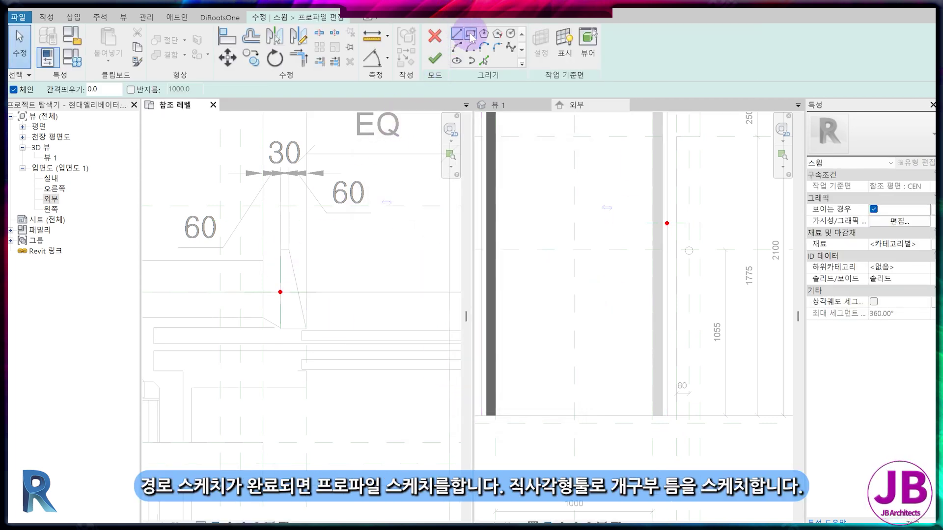
scroll(286, 286, "up", 1)
left_click(256, 253)
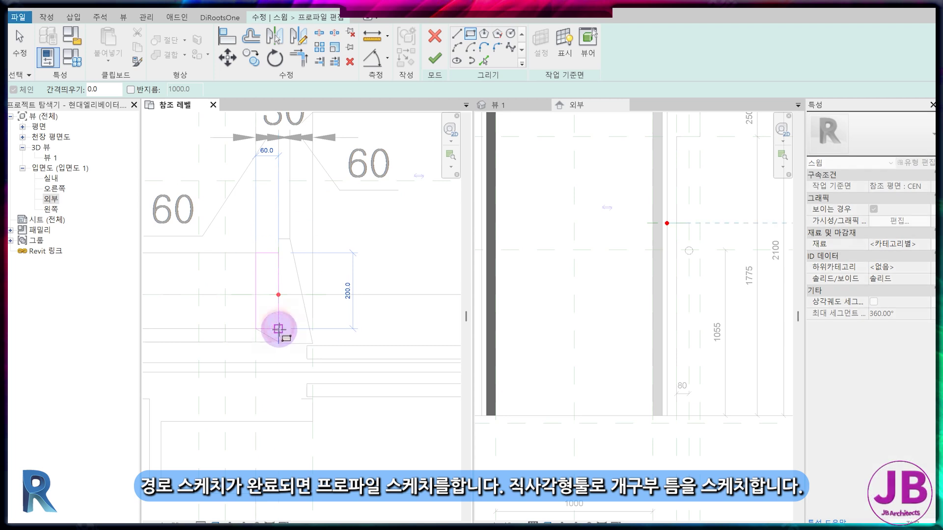
left_click(279, 329)
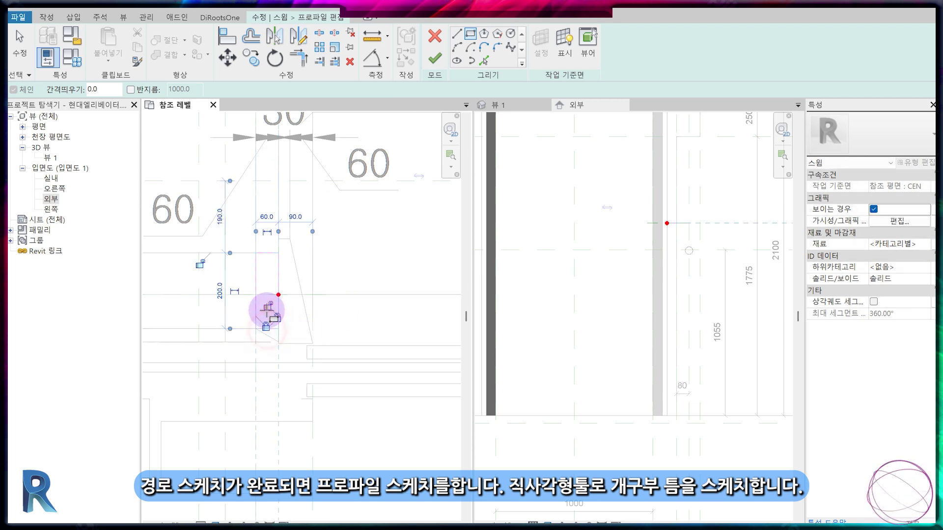
left_click(200, 263)
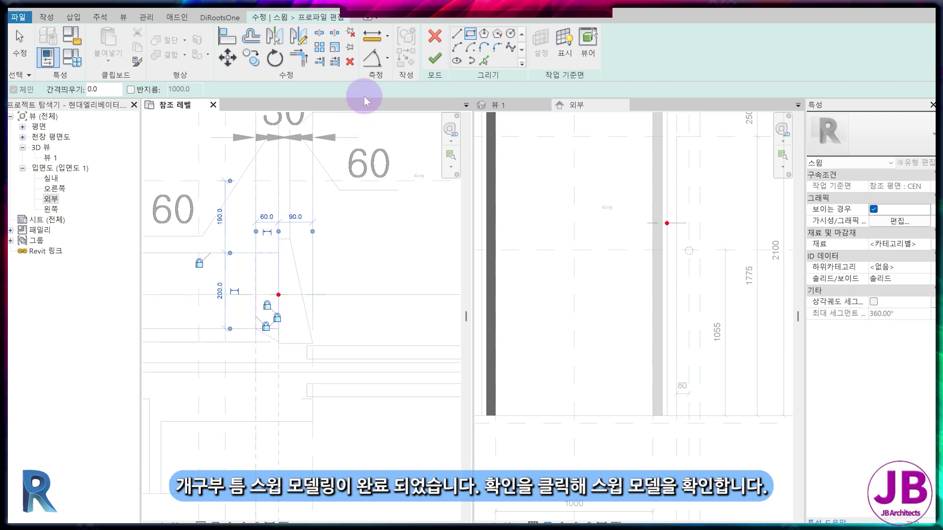
Finish the gap profile, complete the sweep and deselect it
left_click(434, 59)
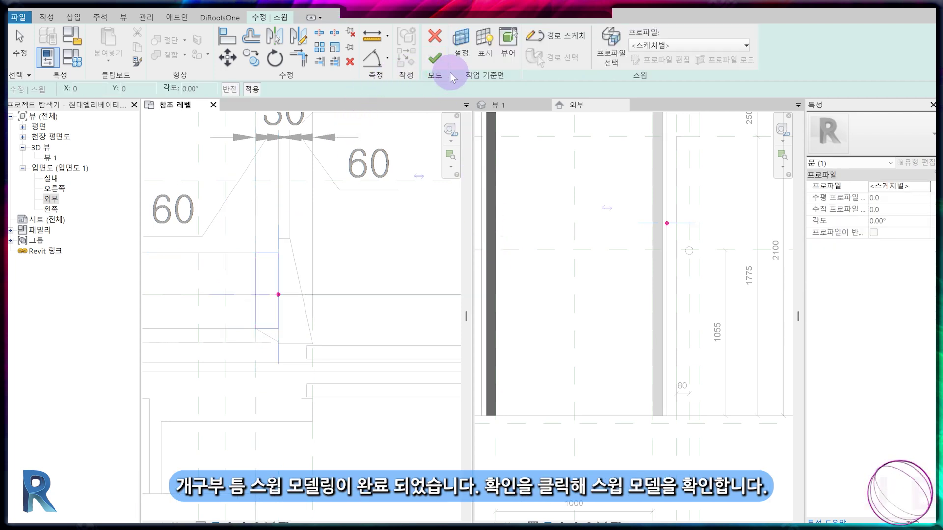
left_click(435, 56)
left_click(496, 258)
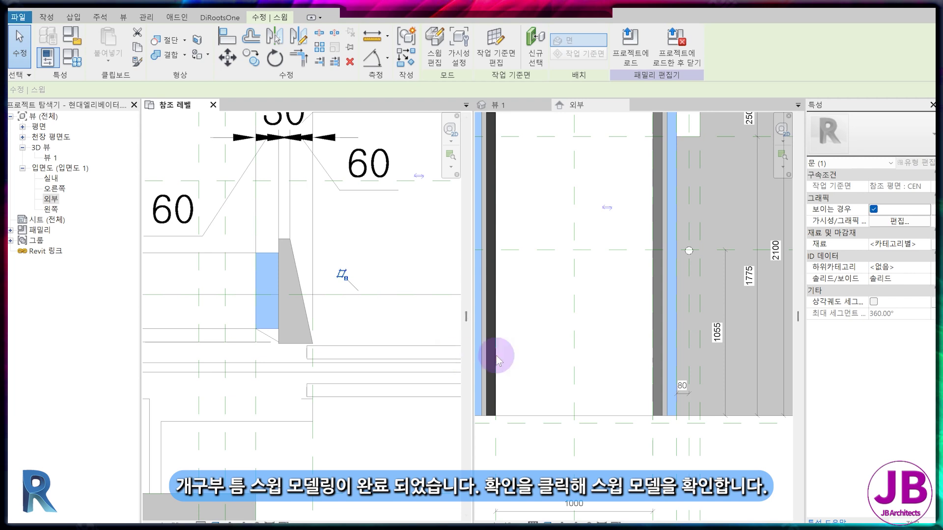
left_click(524, 354)
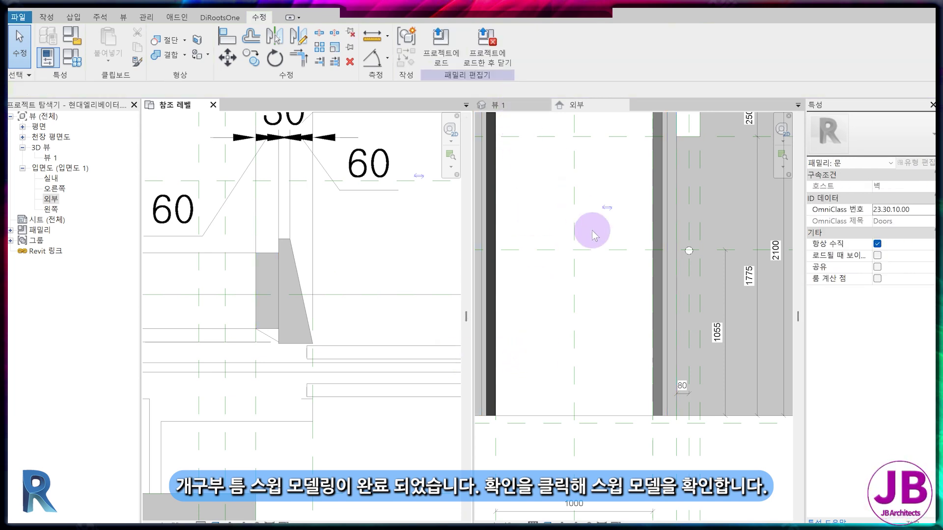
scroll(653, 337, "down", 3)
In the 3D view 뷰 1, join the geometry of the gap sweep and the frame sweep
left_click(498, 106)
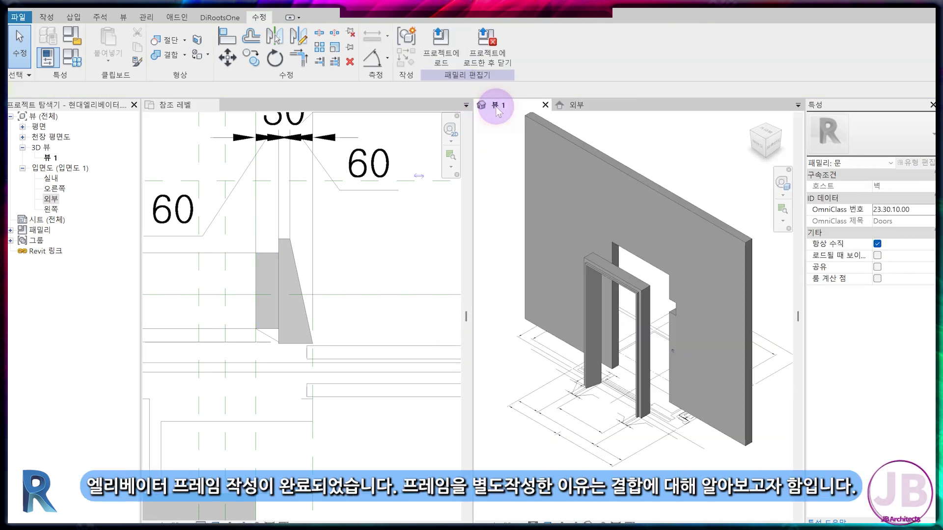
scroll(627, 335, "up", 5)
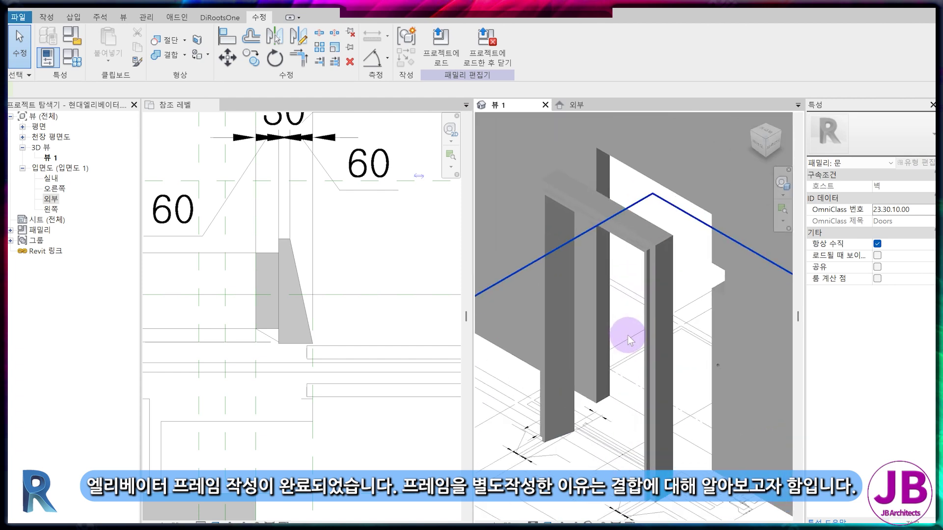
left_click(663, 320)
left_click(658, 314)
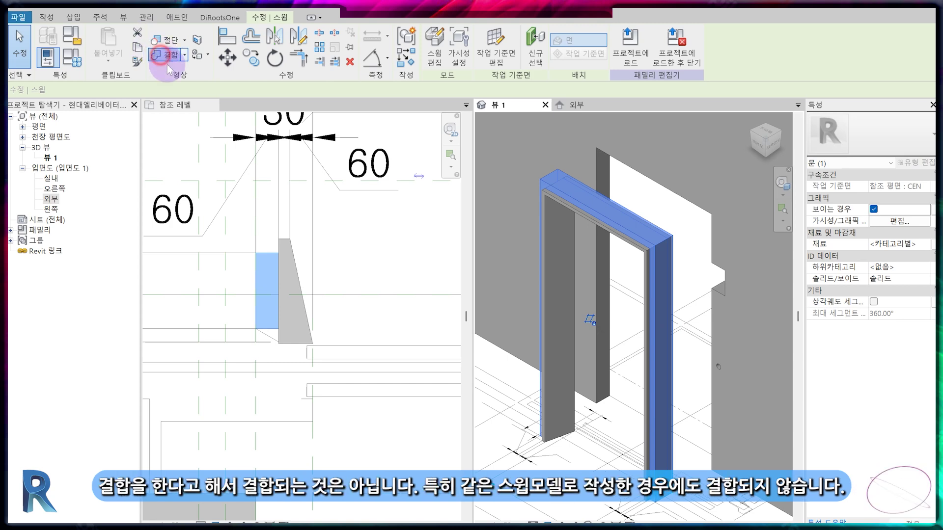
left_click(165, 55)
left_click(644, 324)
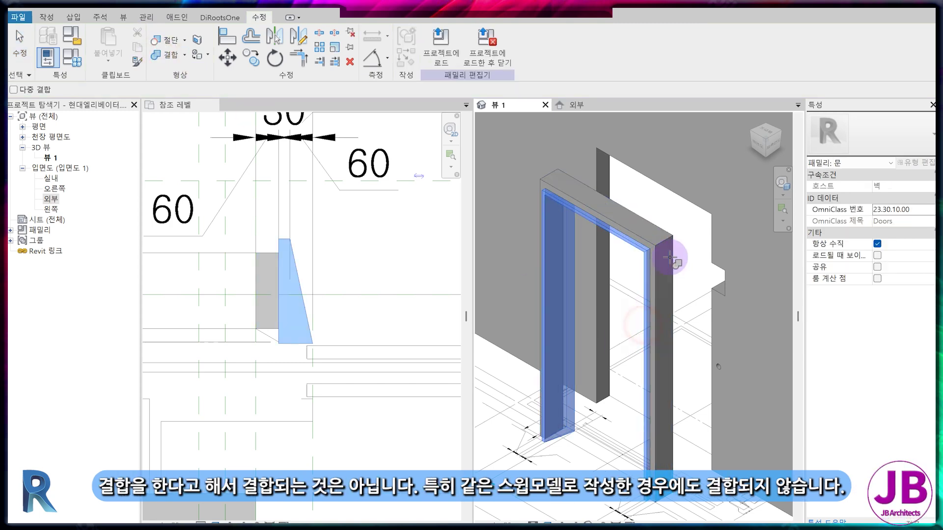
left_click(659, 230)
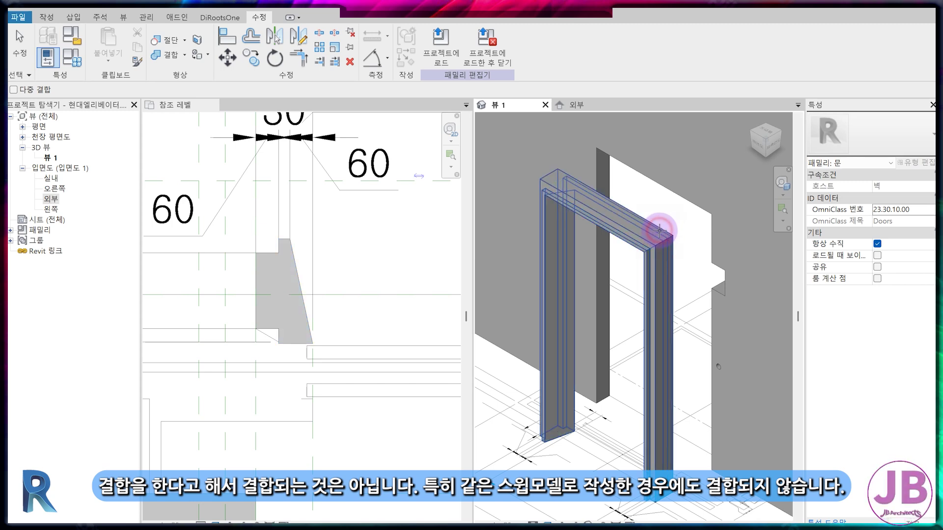
key("Escape")
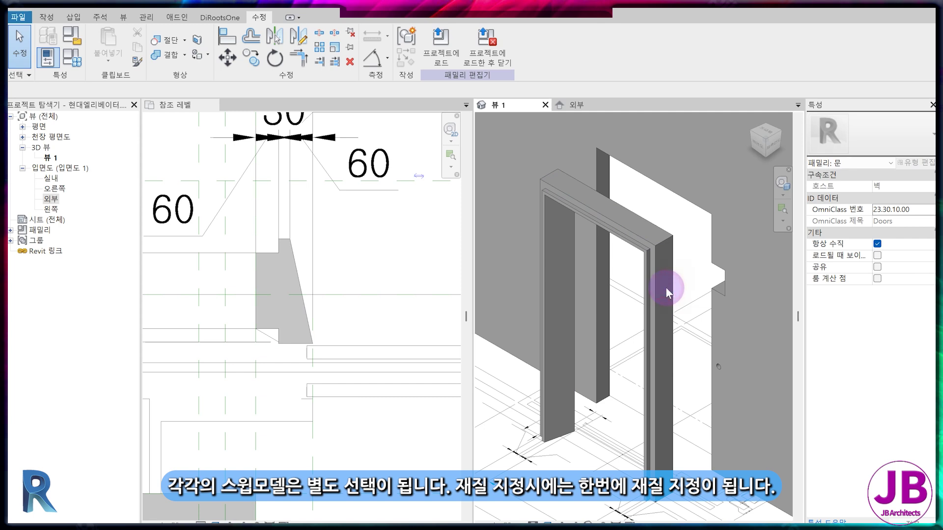
Select the joined gap and frame sweeps one at a time to check them, and examine the frame in plan
left_click(652, 281)
scroll(648, 268, "up", 3)
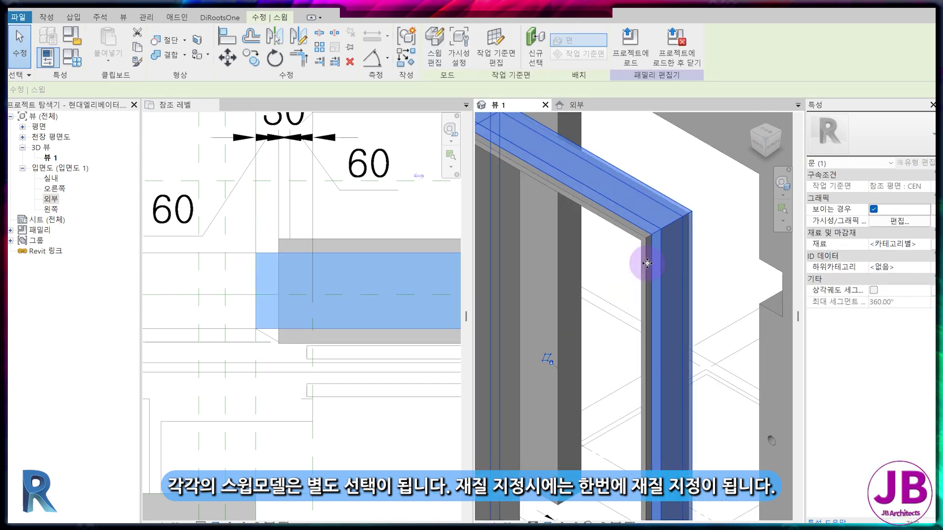
left_click(649, 262)
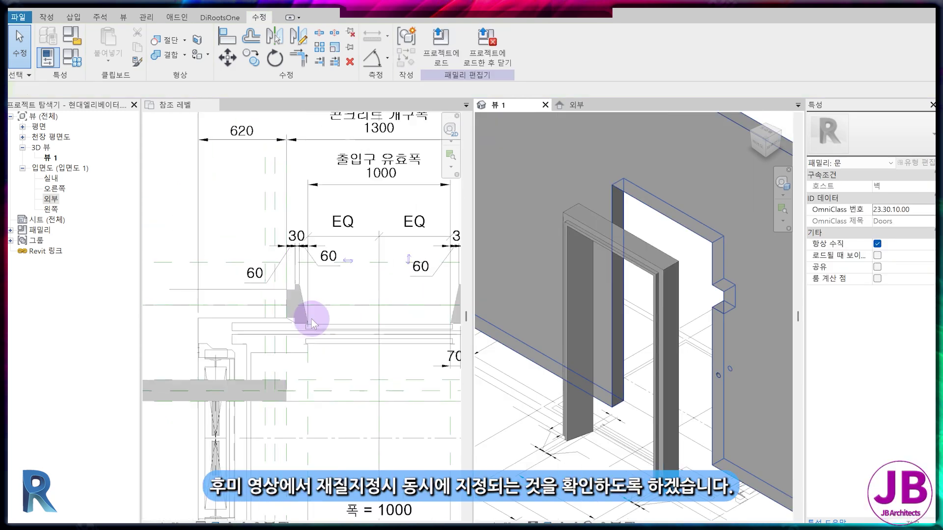
scroll(311, 324, "down", 2)
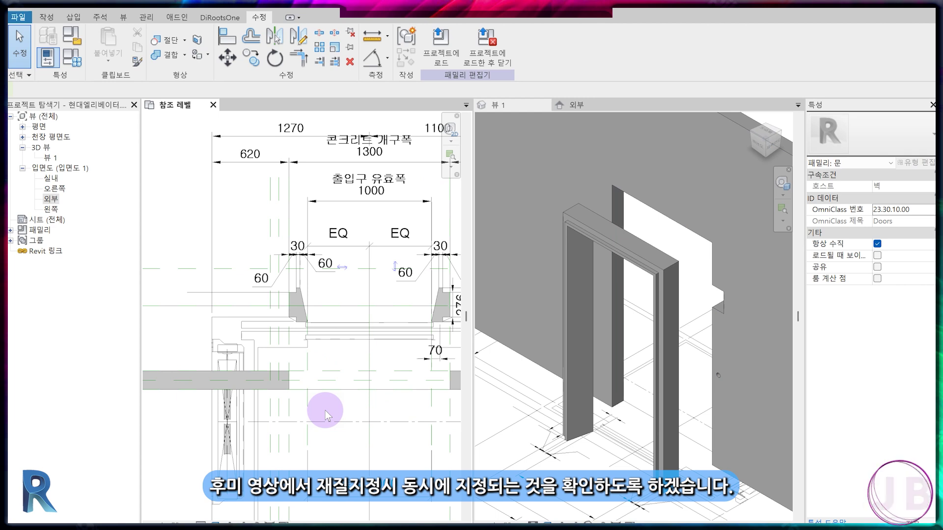
middle_click_drag(325, 411, 296, 347)
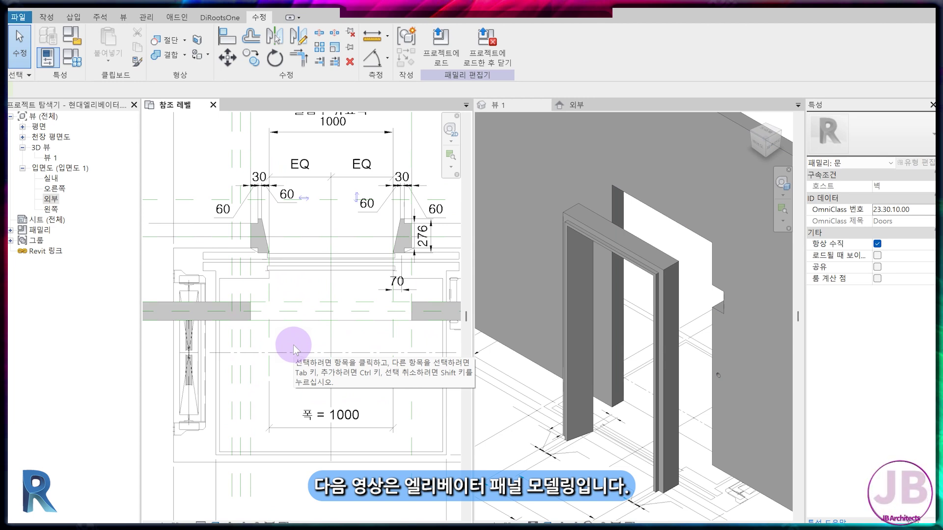
Create an extrusion for the left front door panel from a 515 mm wide rectangle traced over its plan outline to the door's centerline
left_click(48, 19)
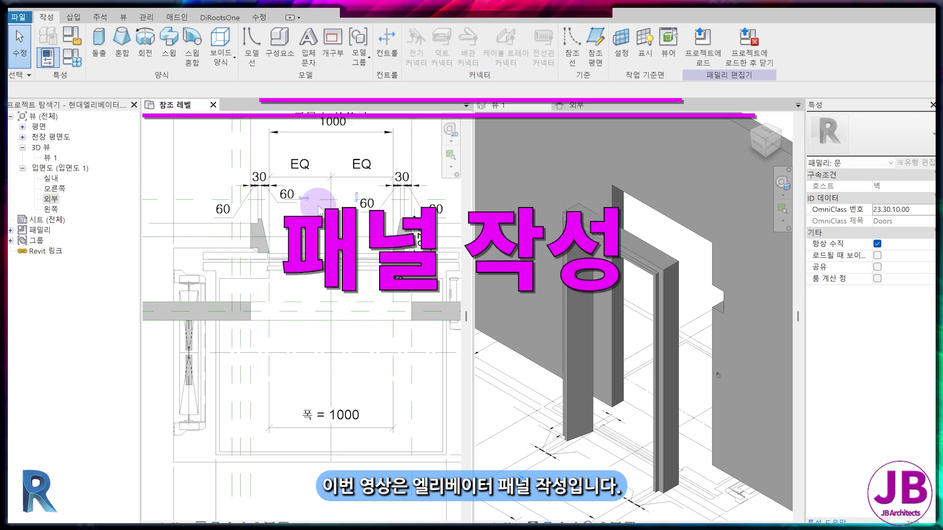
left_click(100, 43)
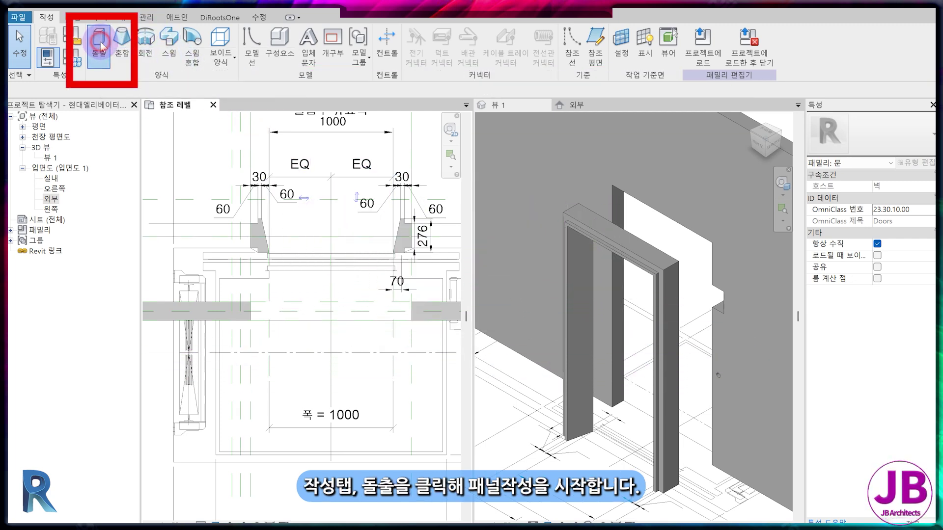
scroll(280, 265, "up", 2)
scroll(280, 265, "up", 2)
left_click(470, 34)
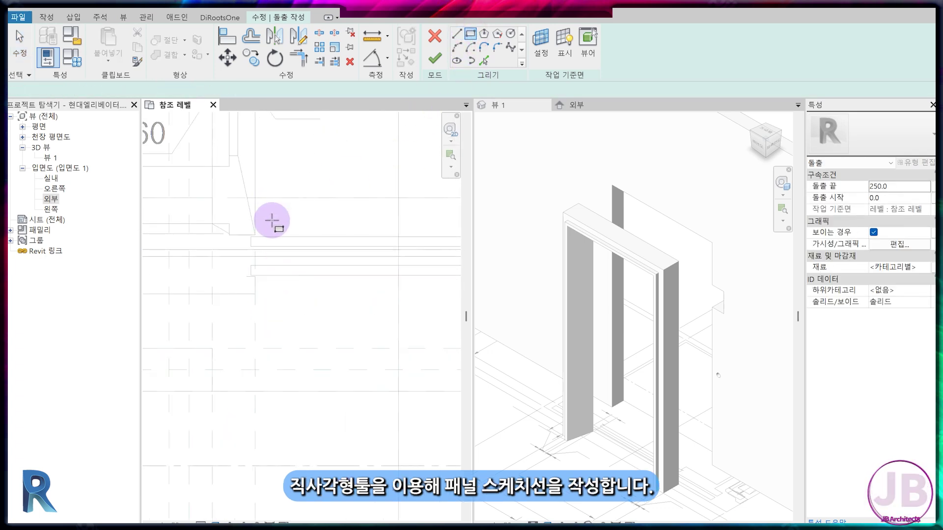
scroll(261, 235, "up", 3)
left_click(217, 256)
middle_click_drag(410, 283, 225, 232)
scroll(225, 232, "down", 2)
mouse_move(376, 256)
middle_mouse_down()
mouse_move(268, 266)
mouse_move(259, 252)
middle_mouse_up()
left_click(309, 273)
left_click(434, 58)
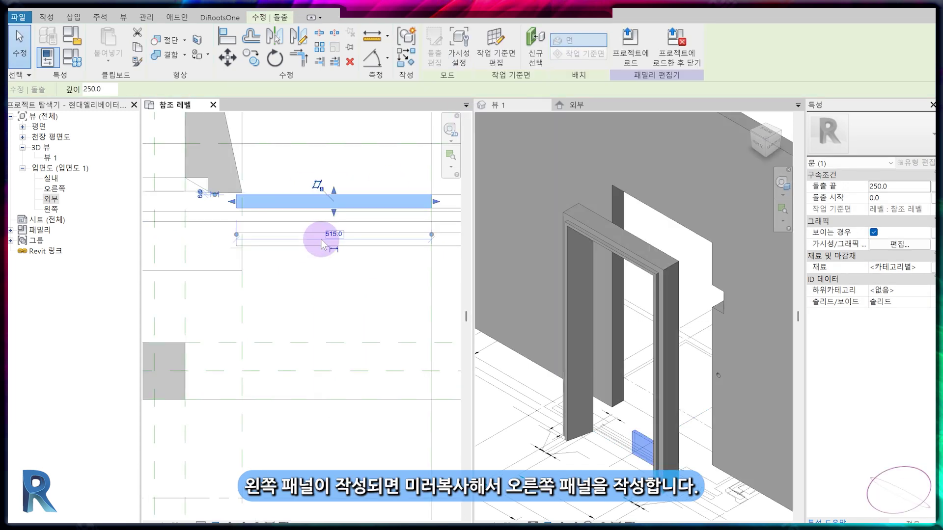
Mirror the left front panel about the door's center reference plane to create the right panel
left_click(364, 268)
middle_click_drag(364, 267, 339, 261)
left_click(318, 196)
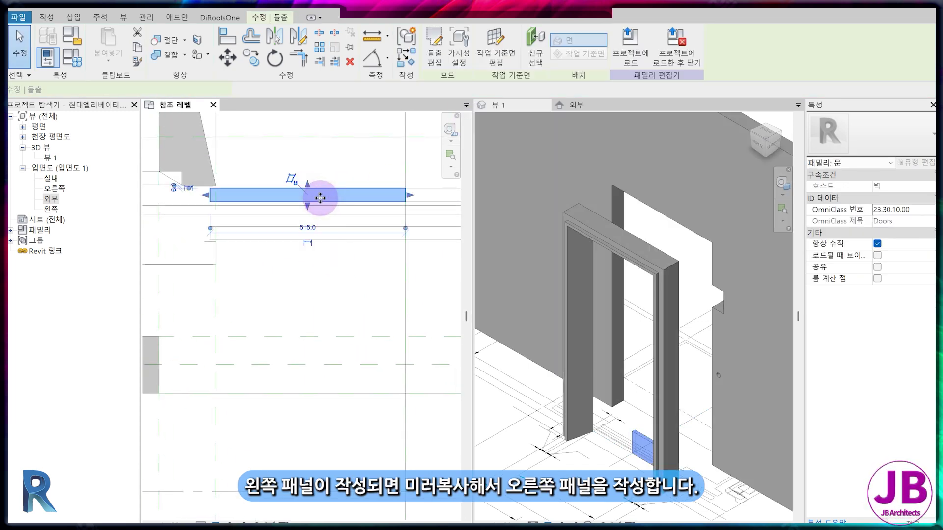
left_click(295, 53)
left_click(406, 229)
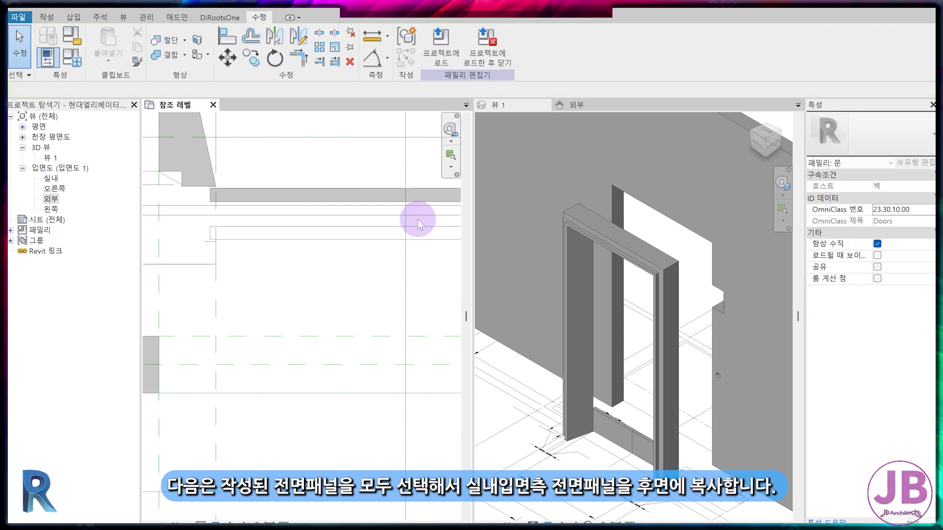
Copy both front panels 100 mm back onto the rear panel outline in plan
left_click(431, 195)
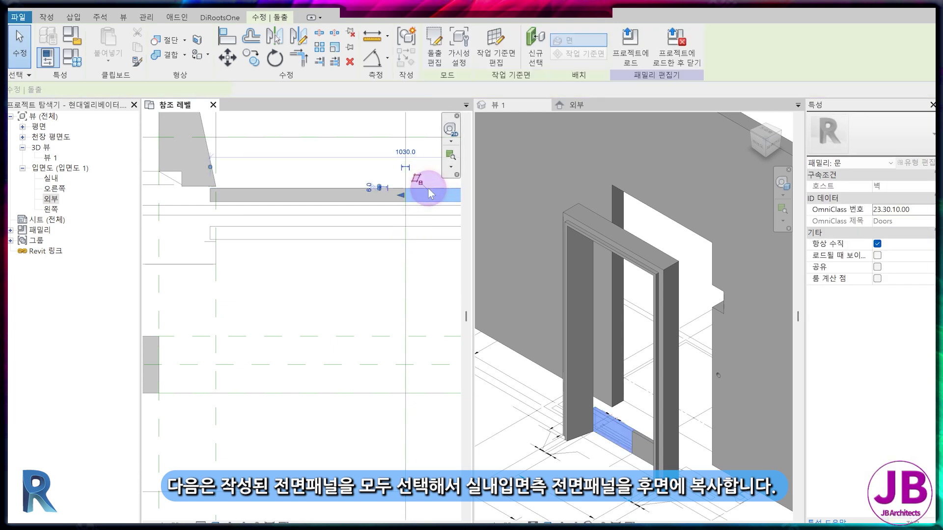
left_click(365, 196, "ctrl")
key("c")
key("o")
left_click(342, 228)
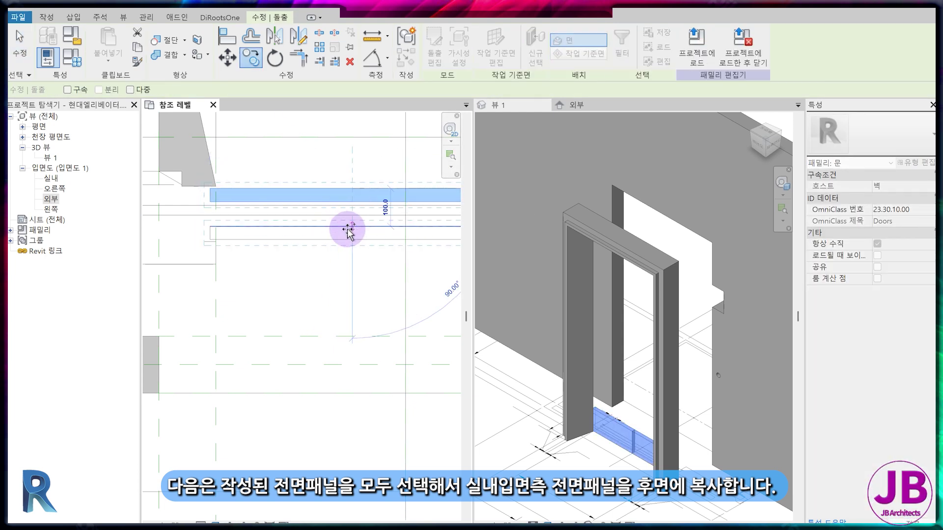
left_click(347, 228)
key("Escape")
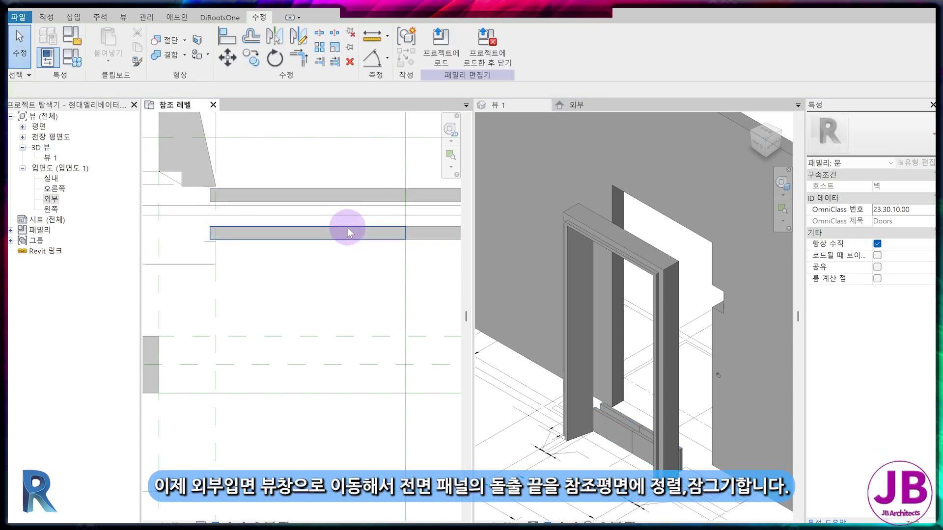
Extend both front door panels up to the 2100 mm height reference plane in the exterior elevation and lock their extrusion ends to it
left_click(592, 107)
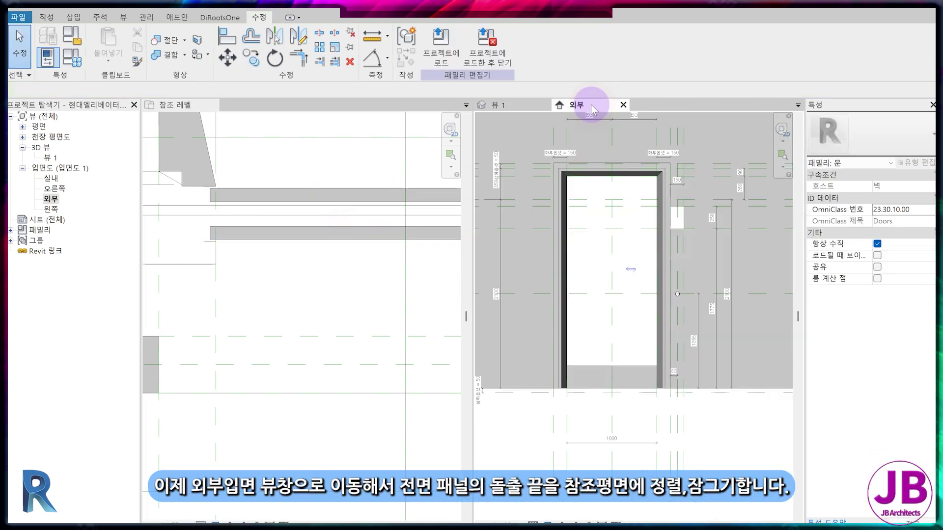
left_click(633, 376)
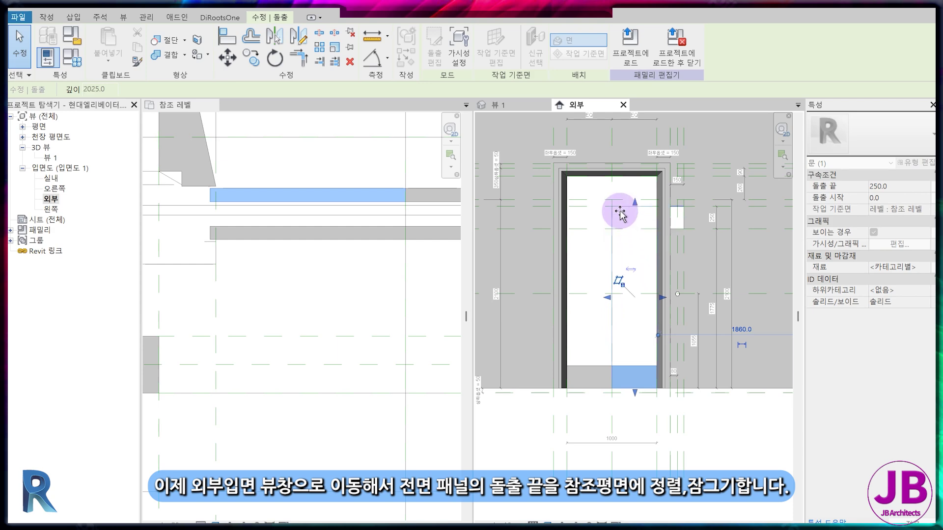
scroll(620, 213, "up", 2)
key("Escape")
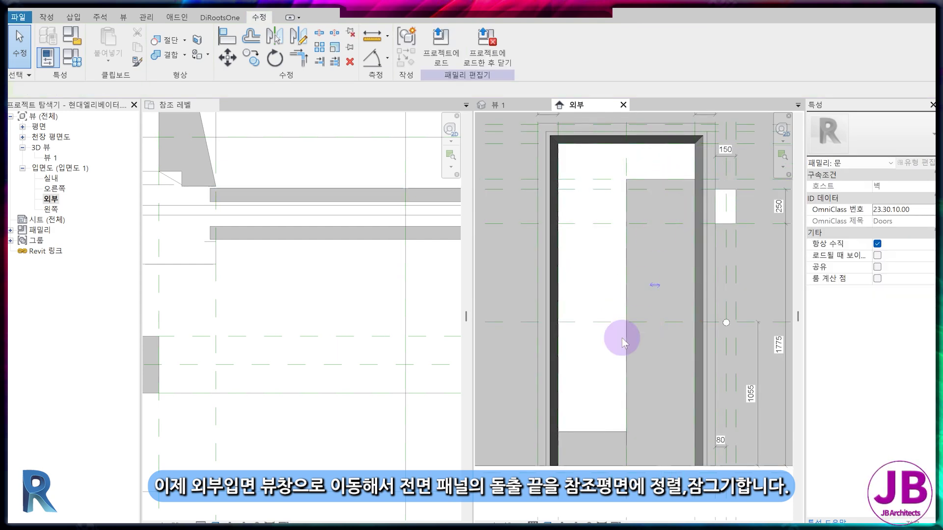
left_click(583, 438)
left_click(606, 212)
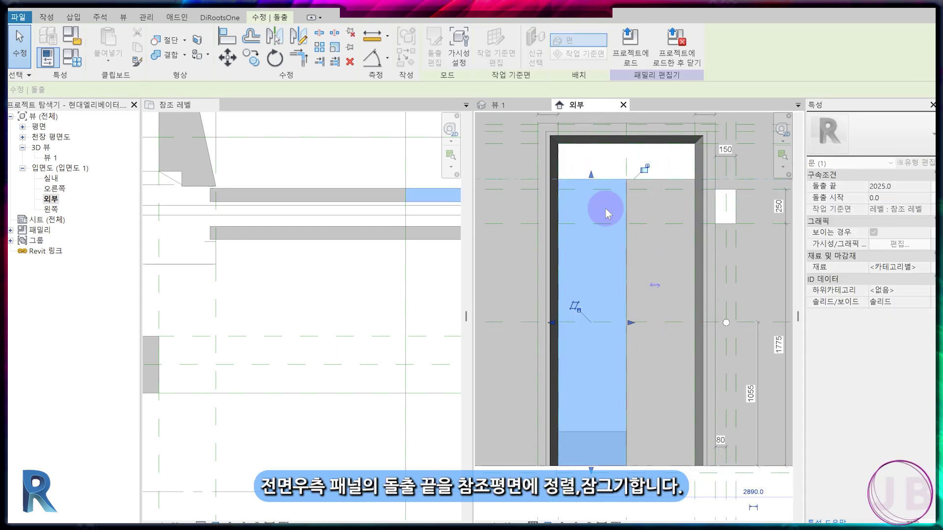
left_click(645, 168)
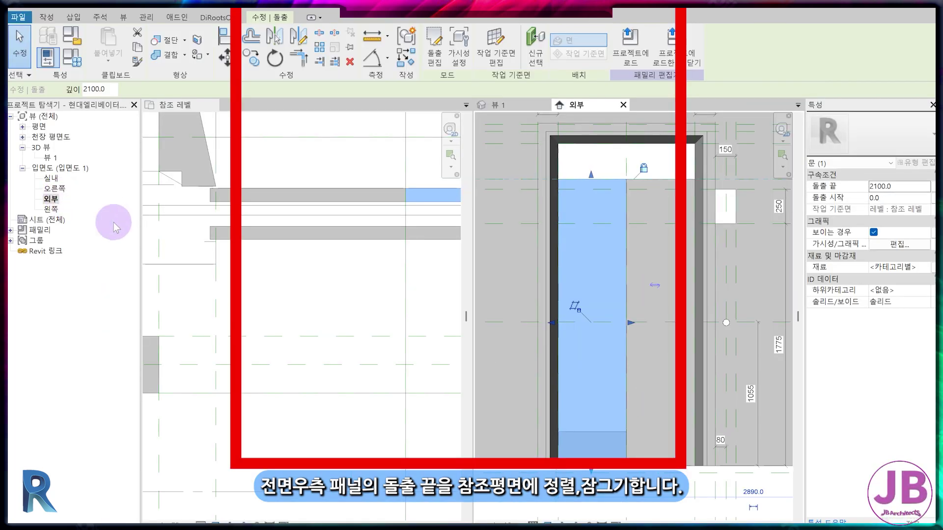
Extend both rear door panels up to the 2100 mm height reference plane in the interior elevation and lock their extrusion ends
double_click(51, 178)
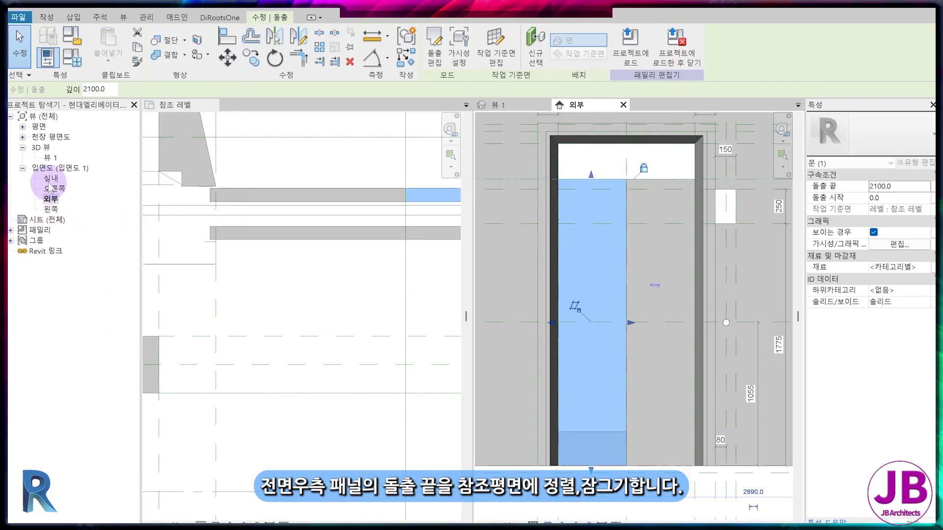
scroll(609, 383, "up", 3)
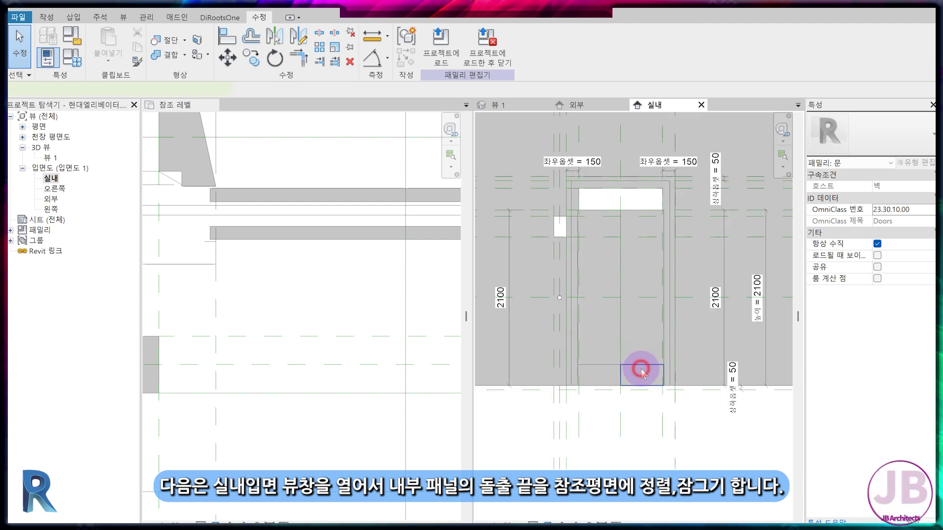
left_click(632, 368)
scroll(653, 216, "up", 1)
scroll(641, 197, "down", 2)
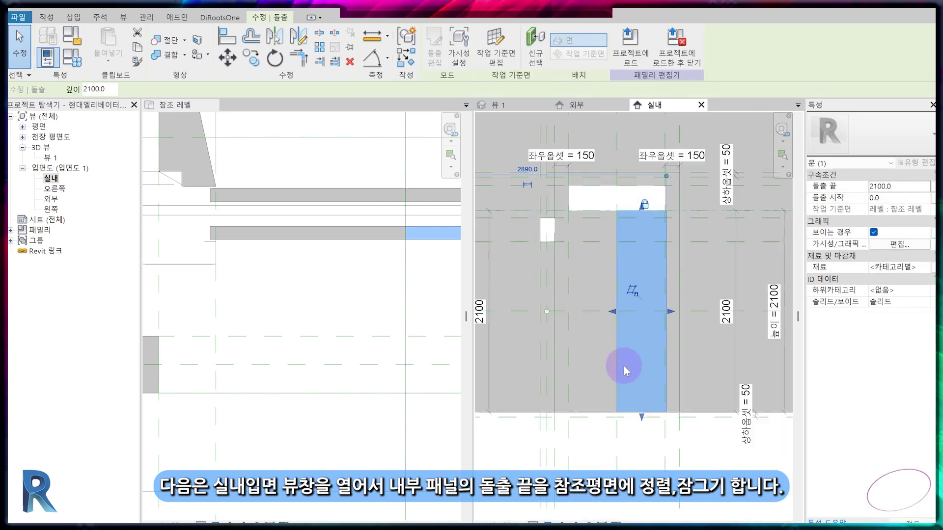
left_click(593, 389)
left_click(597, 214)
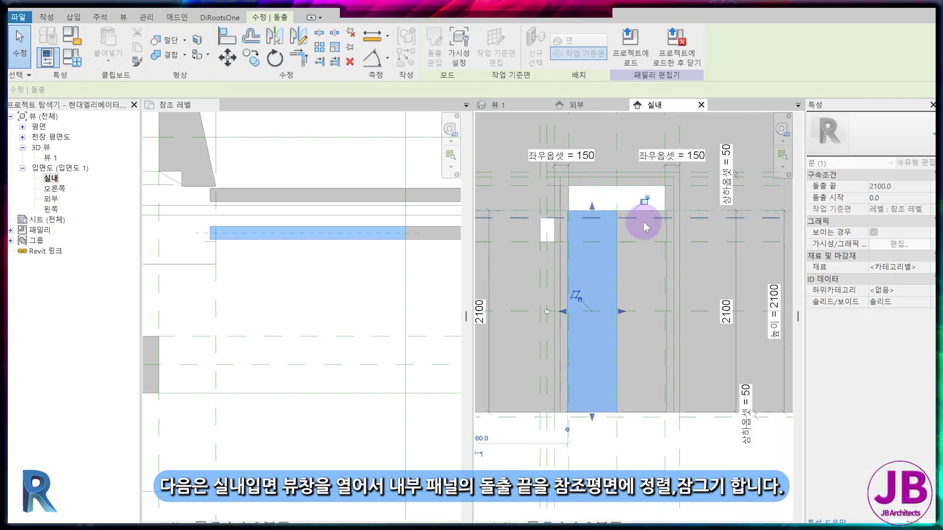
key("Escape")
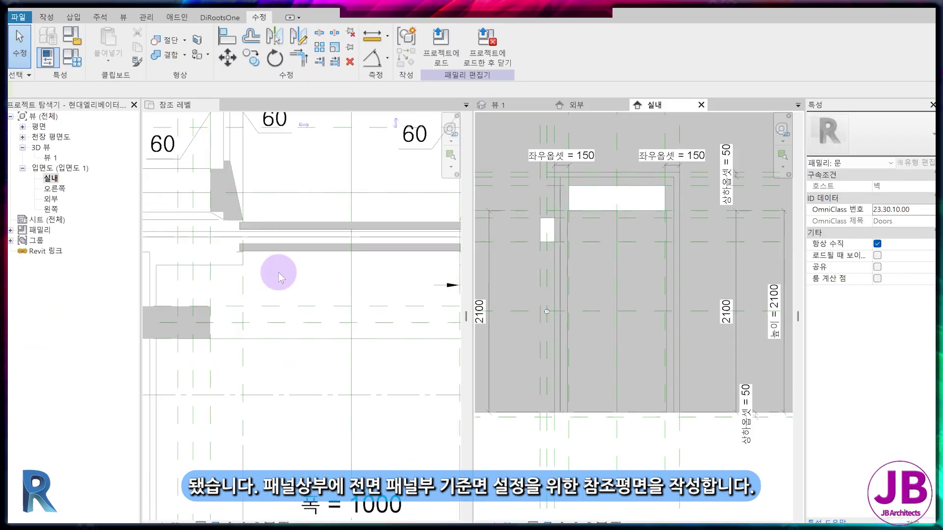
Copy the horizontal reference plane crossing the frame in plan 110 mm outward to the outer structural wall line
scroll(70, 233, "down", 2)
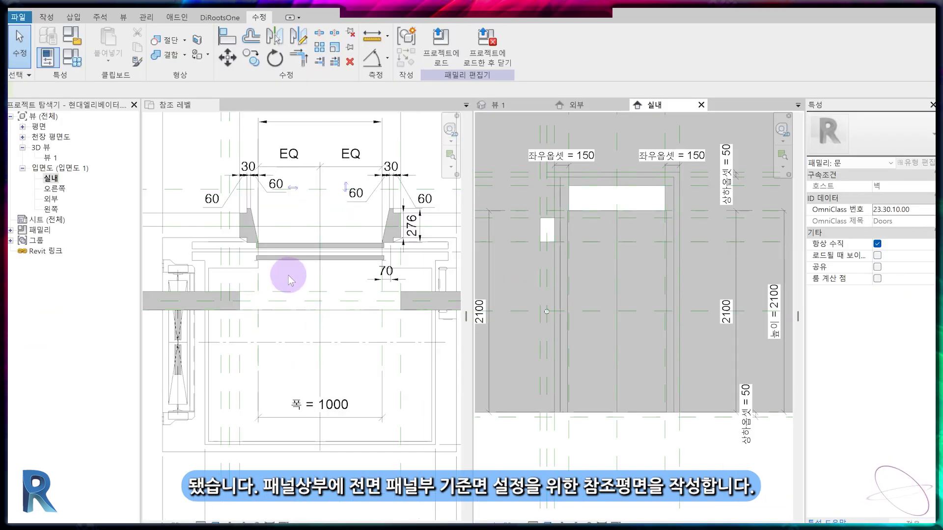
key("c")
key("o")
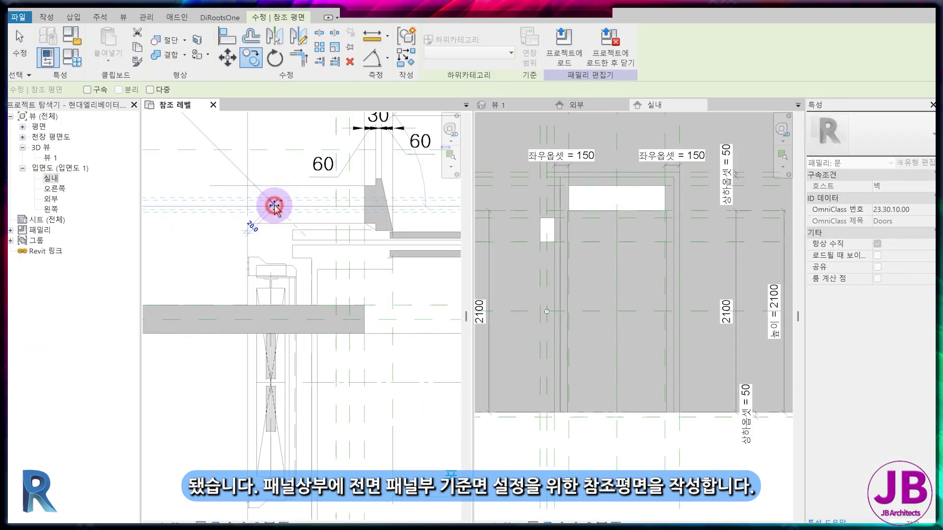
left_click(276, 206)
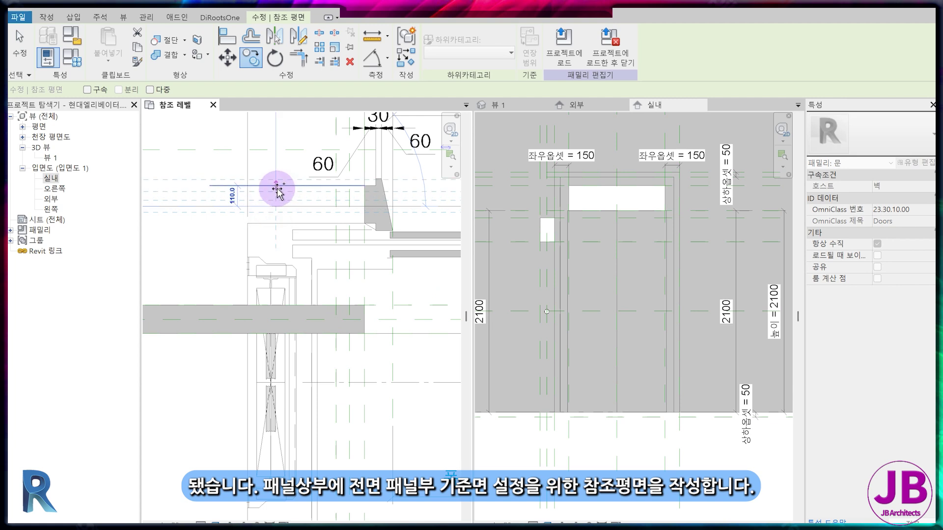
left_click(277, 187)
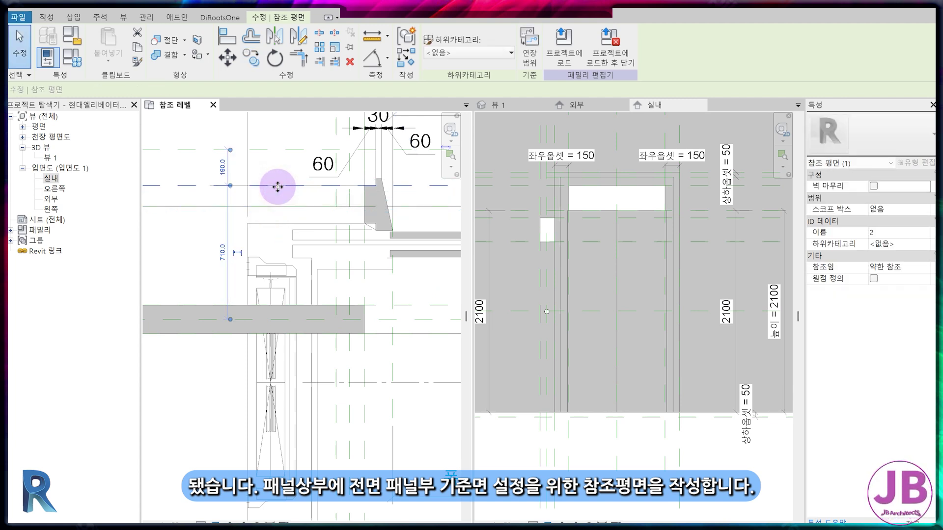
Copy the new outer reference plane 200 mm back toward the door panels onto the inner structural wall line
key("c")
key("o")
left_click(275, 186)
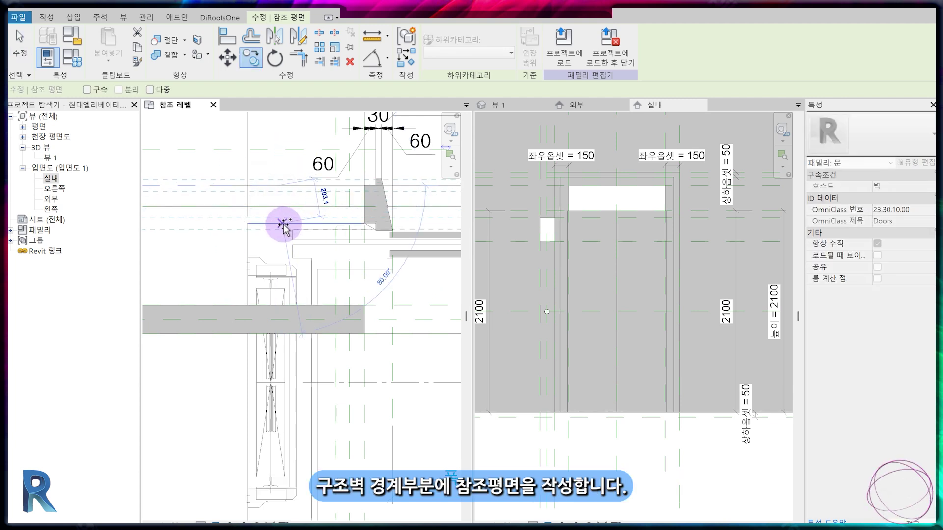
left_click(277, 223)
key("Escape")
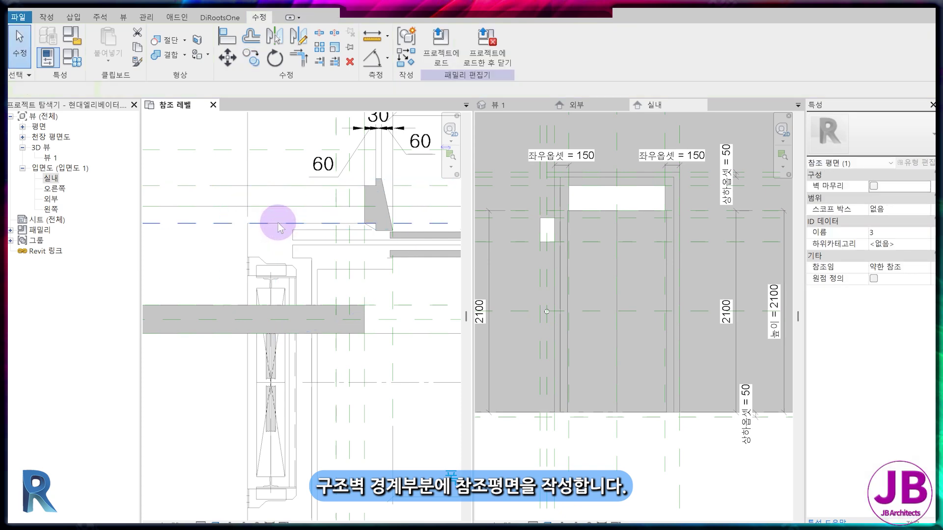
Name the outer structural wall reference plane 구조면
middle_click_drag(263, 225, 390, 226)
left_click(294, 183)
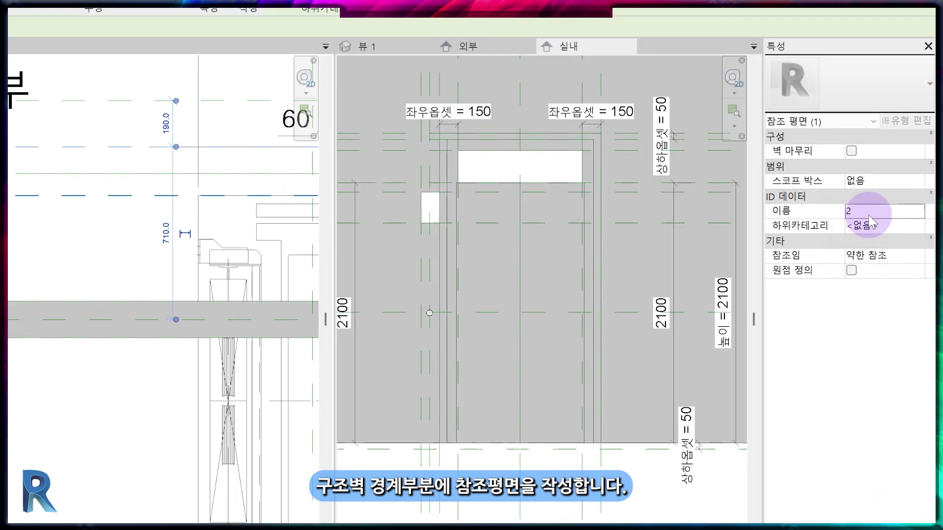
double_click(872, 215)
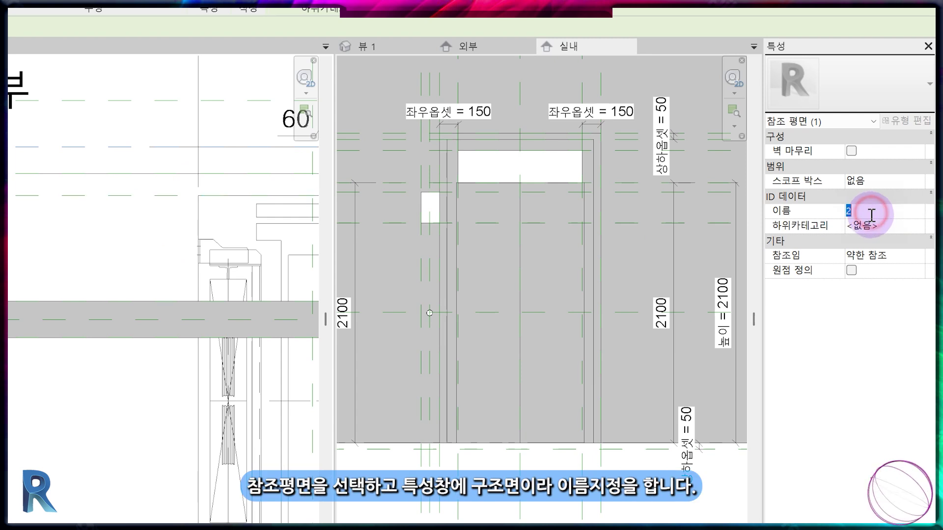
left_click_drag(870, 213, 840, 208)
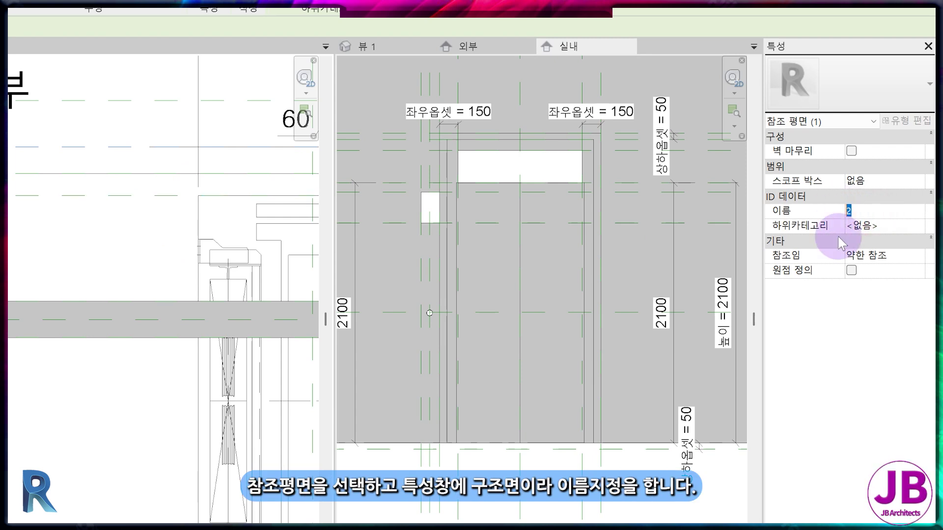
type("구조면")
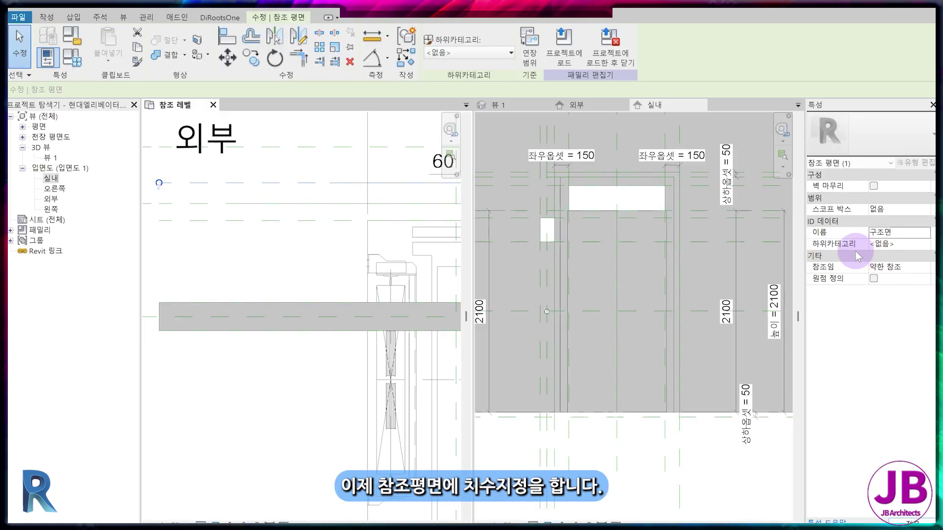
Place a chained aligned dimension in plan across the two structural wall reference planes and the plane between them
left_click(94, 277)
key("d")
key("i")
scroll(67, 199, "up", 1)
left_click(73, 130)
left_click(273, 196)
left_click(273, 218)
left_click(295, 269)
scroll(289, 283, "down", 1)
key("Escape")
key("Escape")
Add an overall aligned dimension in plan between the outer and inner structural wall reference planes
key("d")
key("i")
left_click(246, 197)
left_click(248, 235)
left_click(225, 260)
scroll(255, 275, "down", 2)
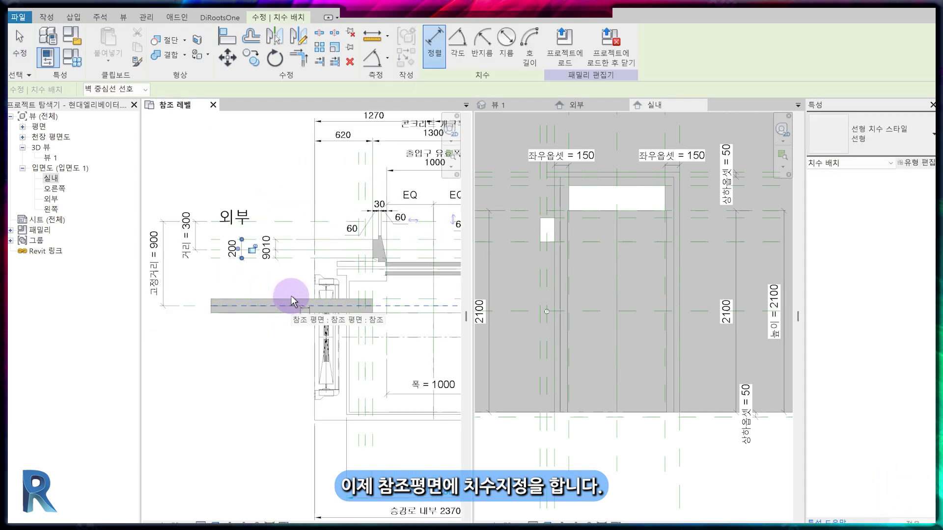
middle_click_drag(293, 298, 236, 263)
scroll(192, 215, "up", 1)
middle_click_drag(192, 215, 216, 254)
key("Escape")
key("Escape")
Label the 200 mm dimension between the structural wall planes with a new type parameter named 구조두께
left_click(218, 254)
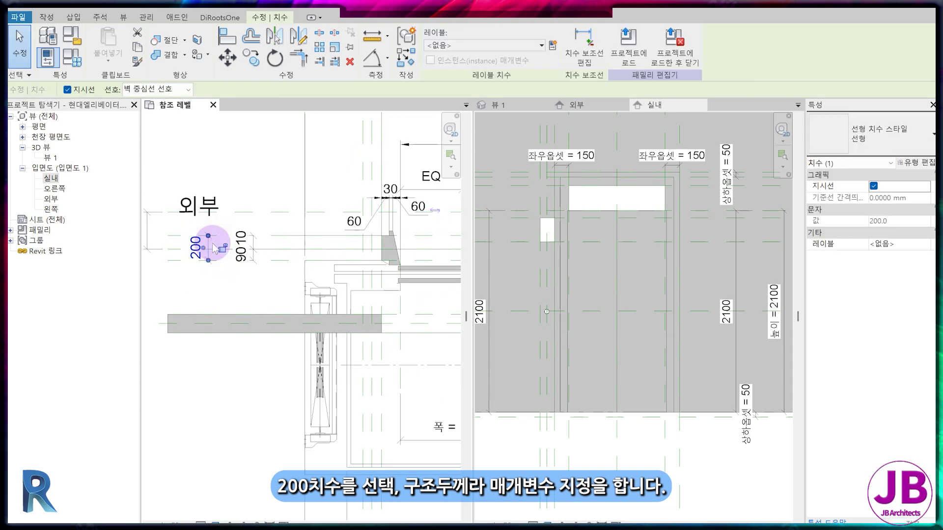
left_click(552, 45)
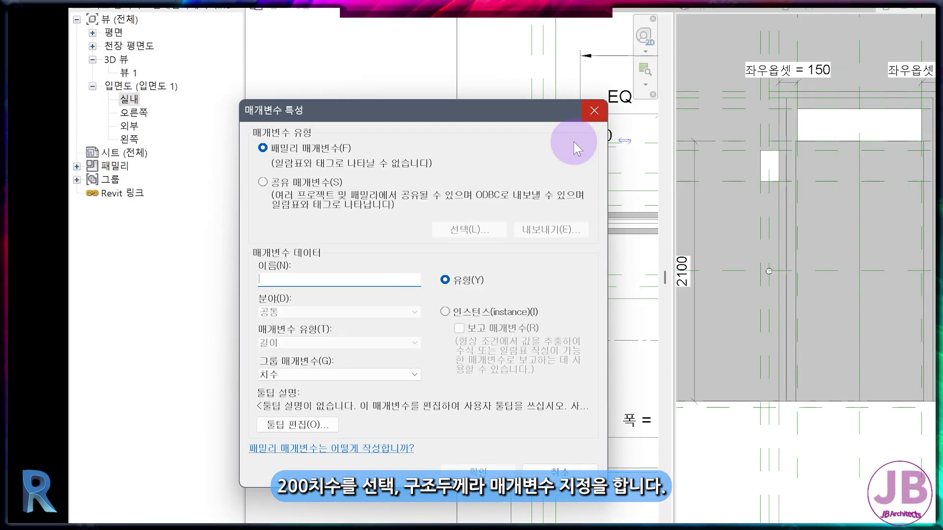
type("구조두")
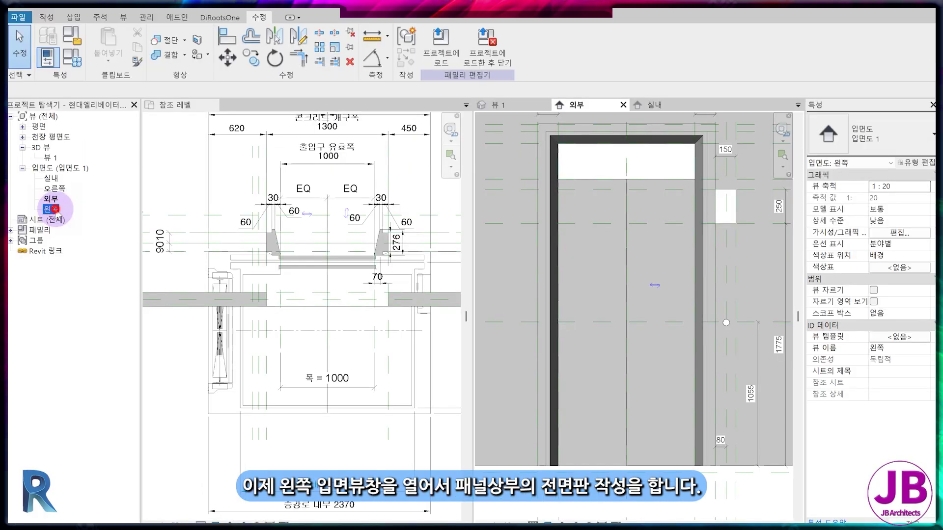
Open the left elevation and start an extrusion for the front steel plate above the door panels
double_click(130, 139)
scroll(576, 319, "up", 5)
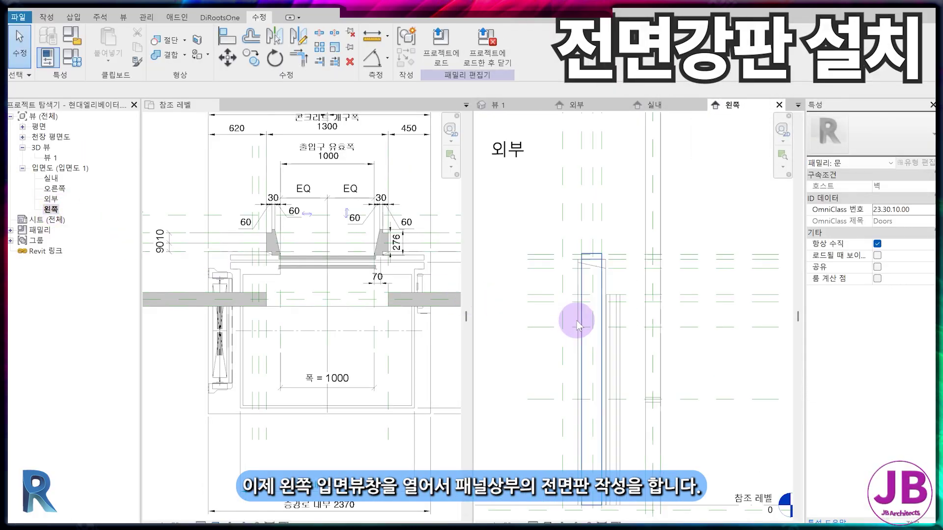
left_click(46, 16)
left_click(106, 61)
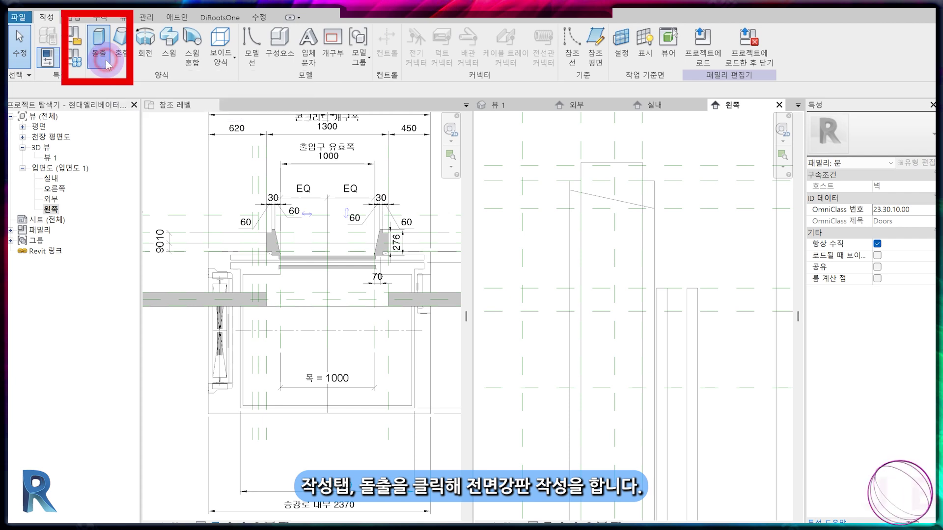
Start an extrusion on the Center (Left/Right) reference plane and sketch the front panel's vertical left edge and horizontal bottom edge
scroll(654, 290, "up", 1)
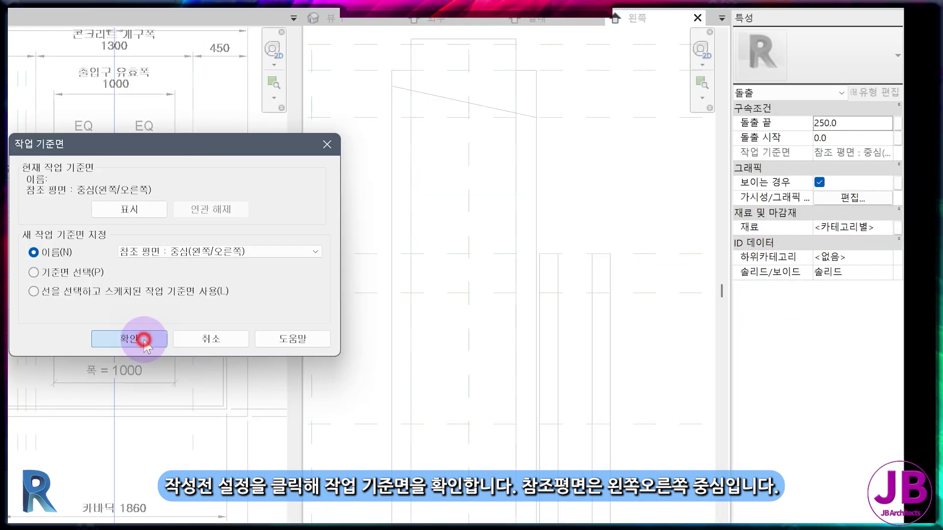
left_click(364, 397)
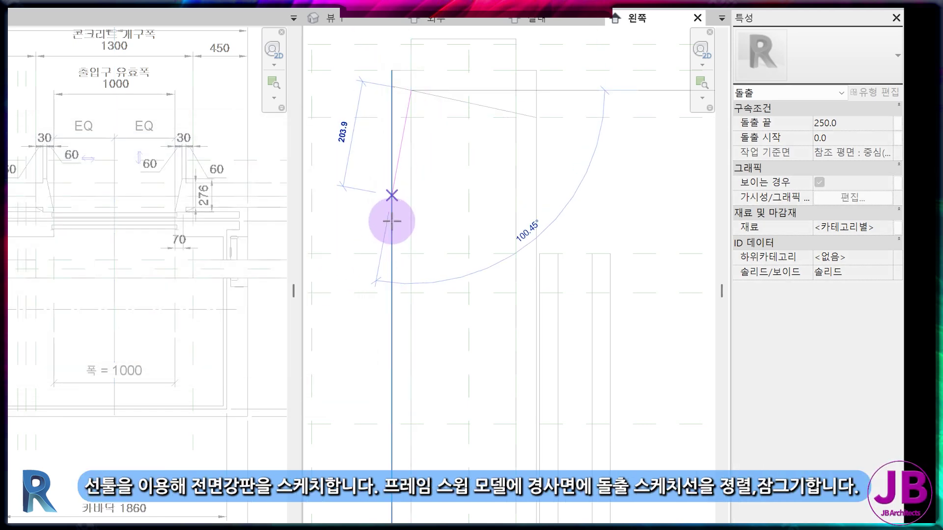
left_click(410, 254)
left_click(408, 259)
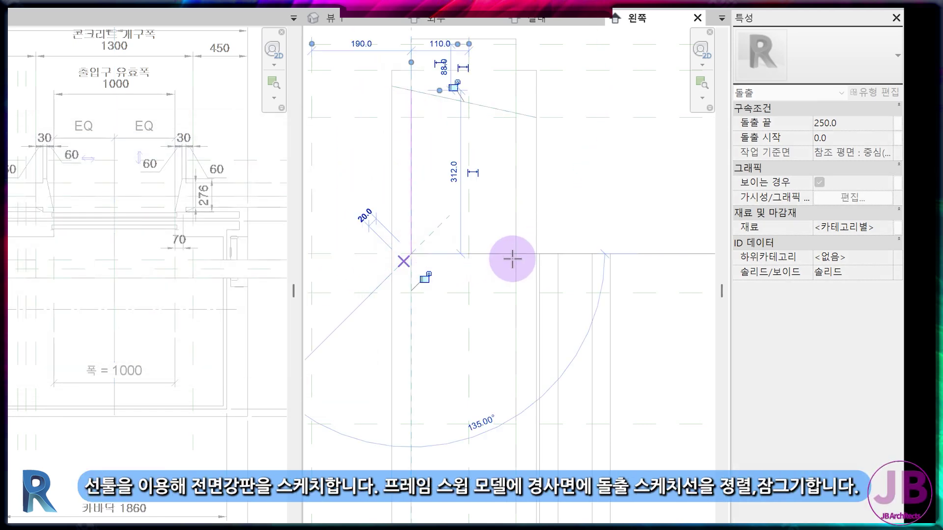
left_click(539, 255)
scroll(538, 254, "up", 3)
middle_click_drag(539, 255, 588, 447)
key("Escape")
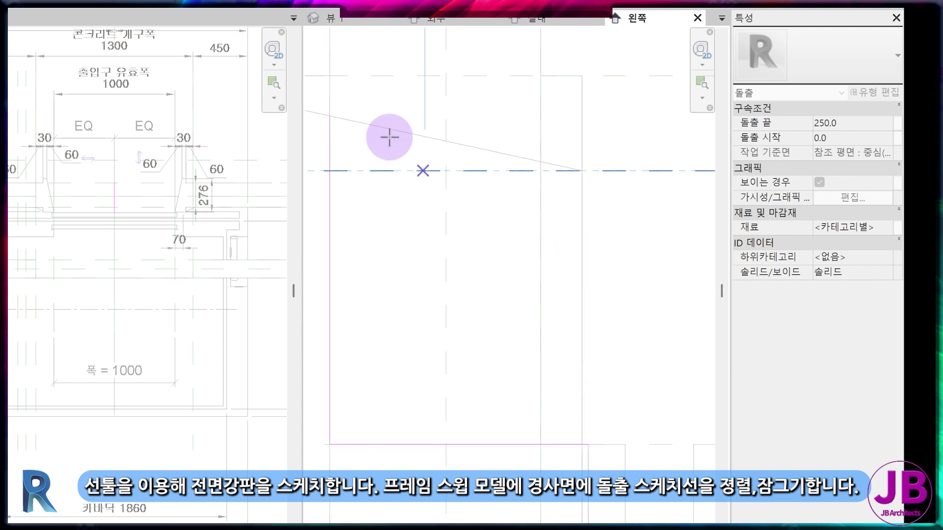
Sketch the panel's sloped top edge along the frame's slanted face and close the profile with the right vertical edge
left_click(331, 116)
left_click(582, 170)
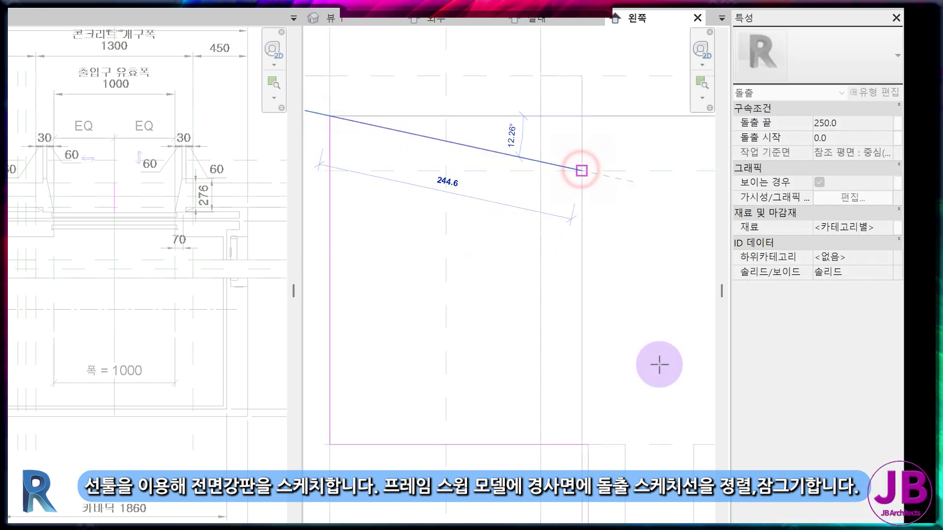
scroll(594, 453, "up", 3)
scroll(571, 438, "up", 1)
left_click(577, 421)
Align and lock the sloped sketch line to the frame sweep's slanted face and finish the extrusion
key("a")
key("l")
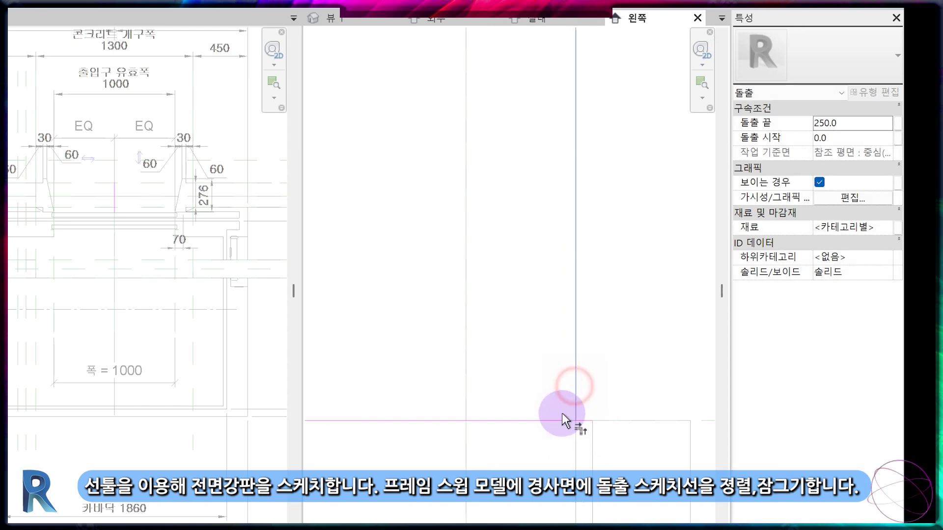
scroll(541, 402, "down", 4)
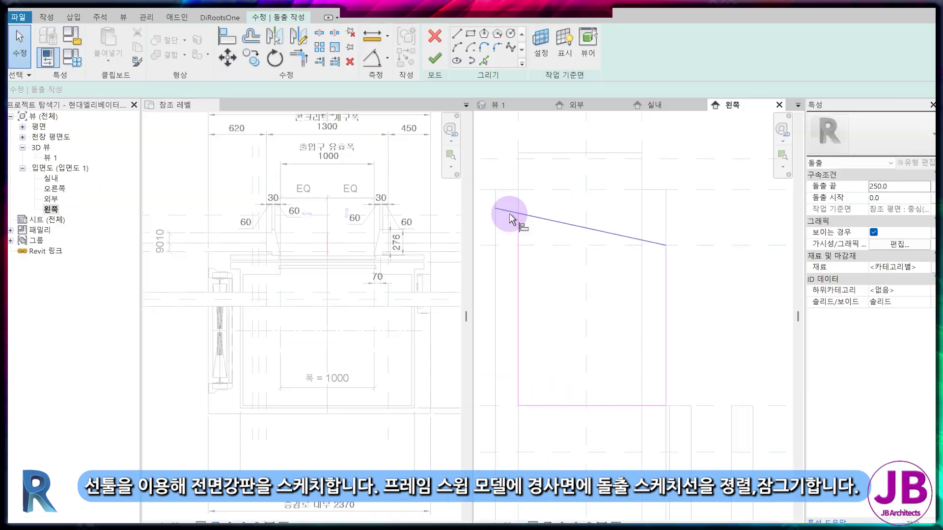
left_click(584, 225)
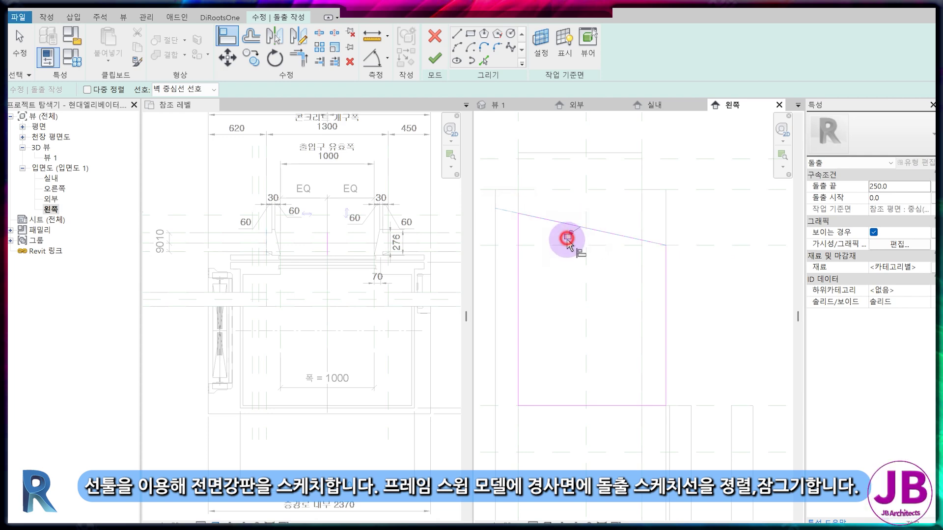
left_click(435, 60)
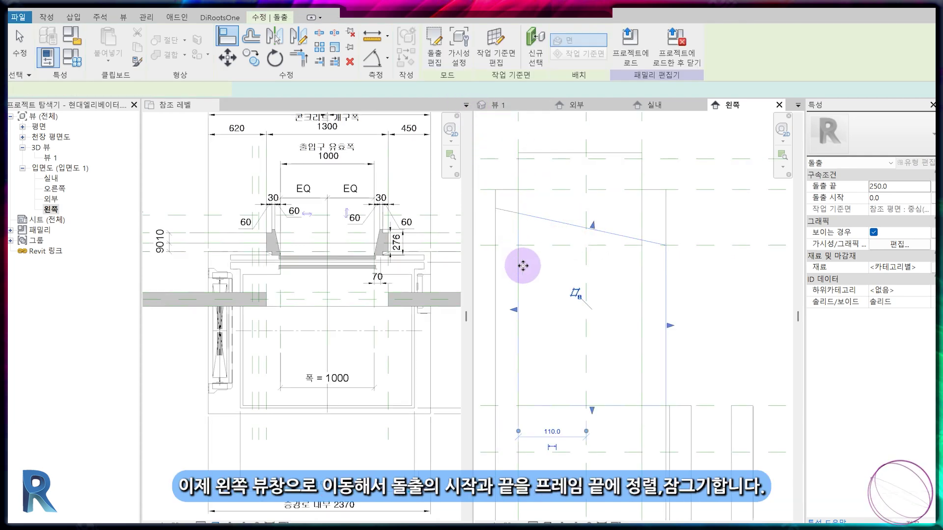
In the exterior (외부) elevation, stretch the panel extrusion to the frame's outer edges, with extrusion end 560 and start -560
left_click(573, 104)
scroll(543, 212, "up", 3)
left_click_drag(623, 201, 538, 210)
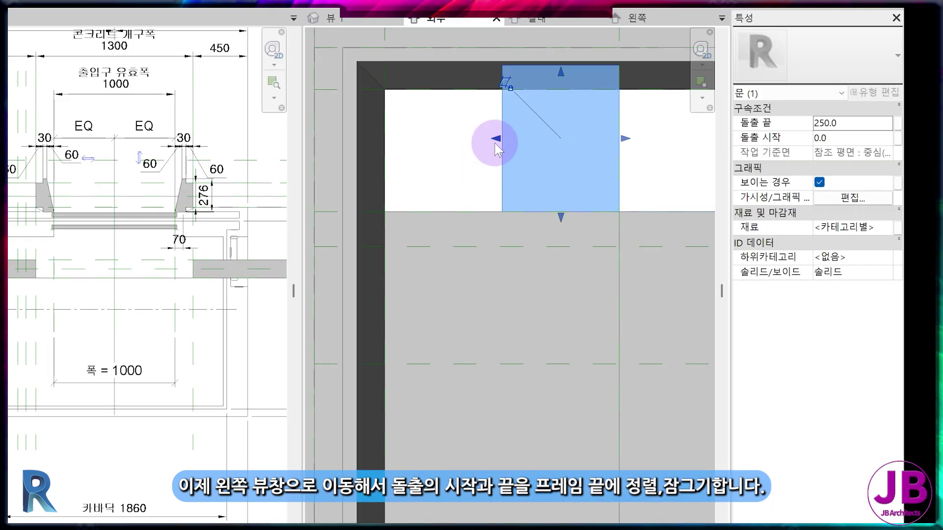
left_click_drag(386, 156, 360, 154)
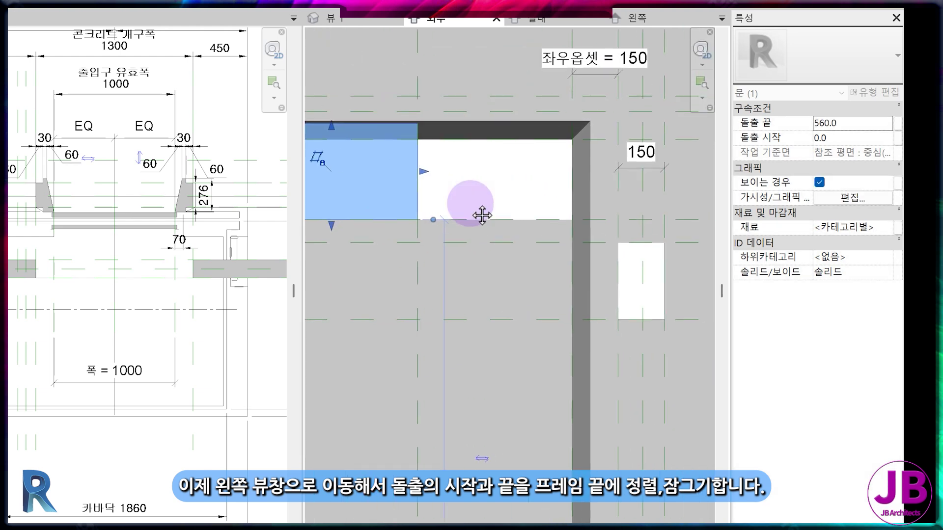
middle_click_drag(482, 215, 482, 214)
left_click_drag(425, 178, 589, 172)
scroll(521, 187, "down", 2)
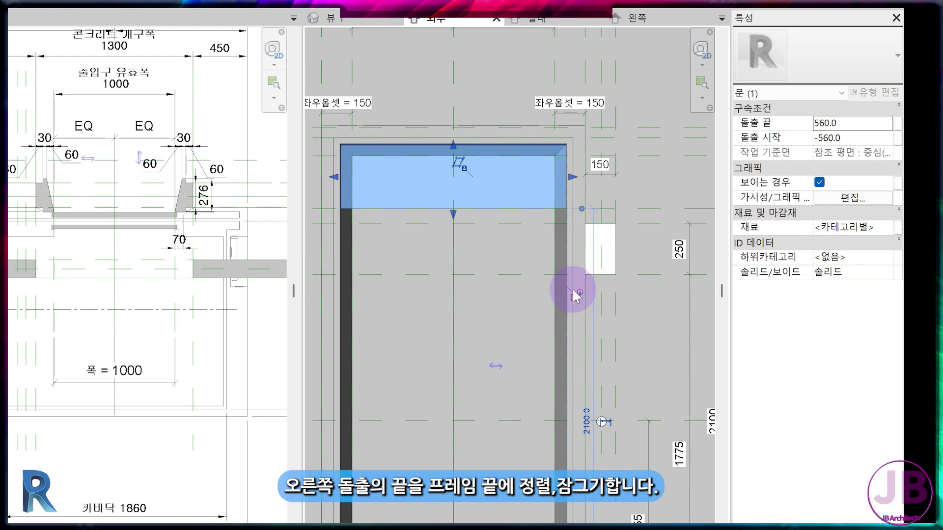
Align and lock the panel extrusion's left end to the frame's outer edge
mouse_move(402, 167)
left_mouse_down()
mouse_move(423, 168)
mouse_move(407, 172)
left_mouse_up()
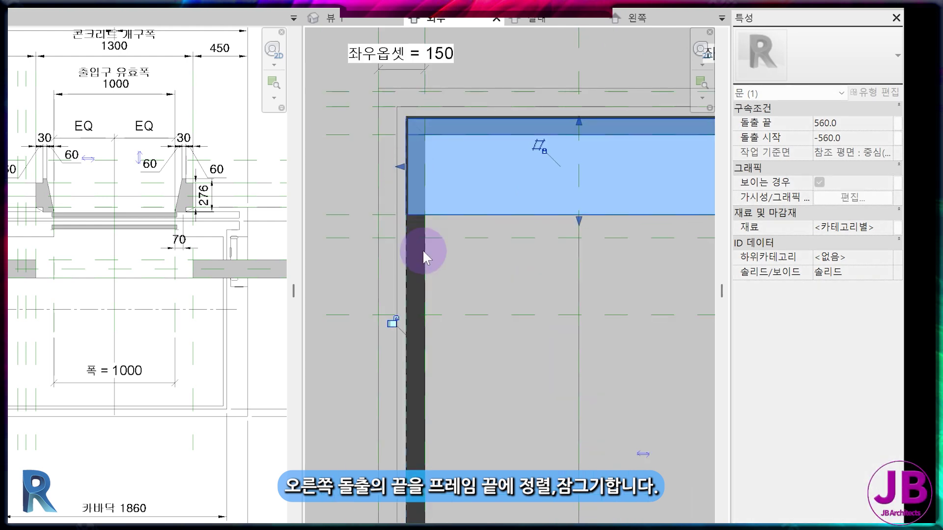
left_click(393, 319)
left_click(491, 322)
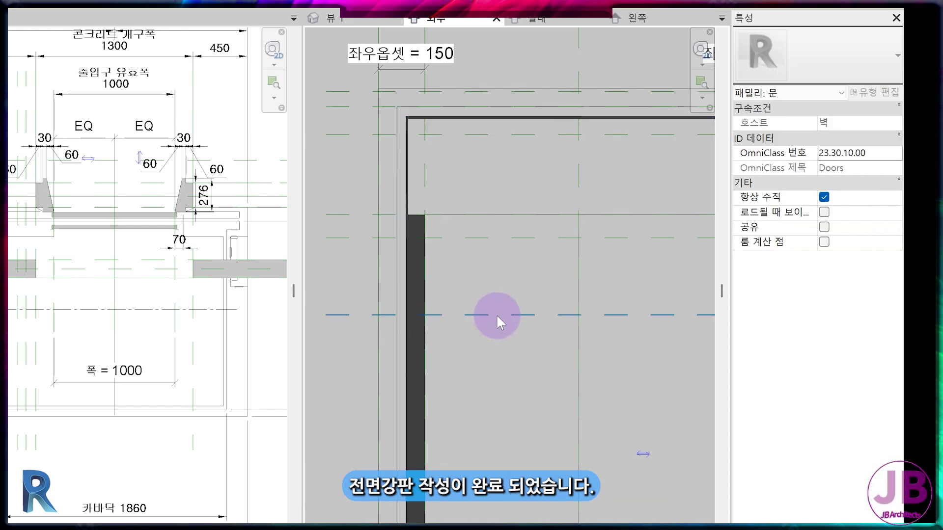
Show the 3D view and set the door family's width (폭) parameter to 1200 in the family types
scroll(497, 314, "down", 3)
middle_click_drag(514, 359, 496, 354)
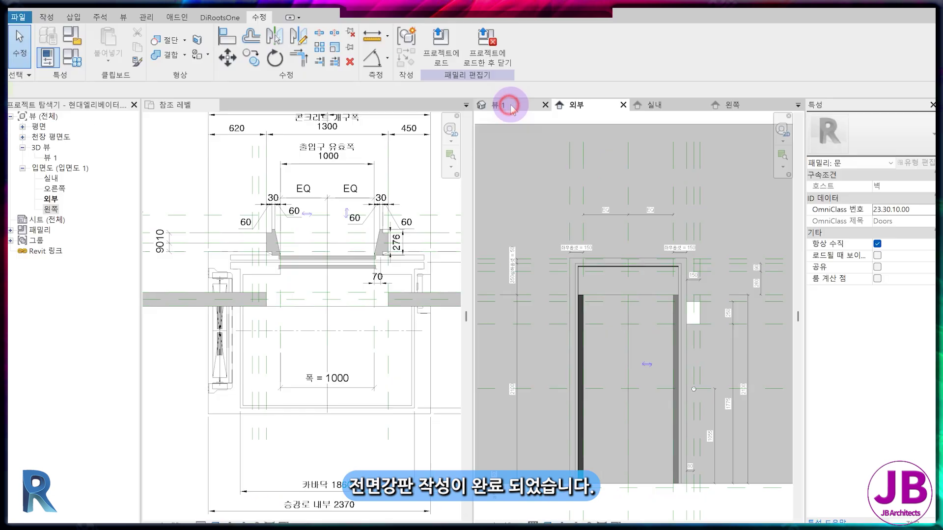
left_click(501, 104)
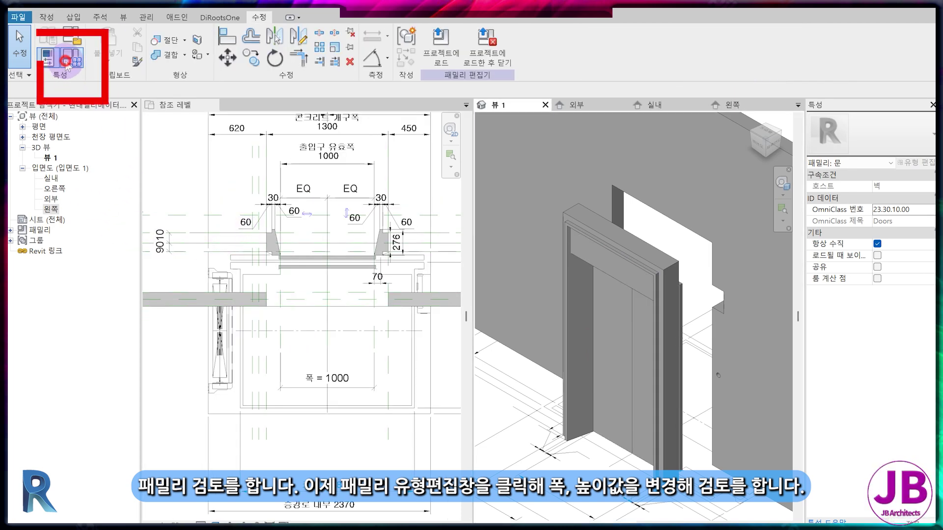
left_click(65, 68)
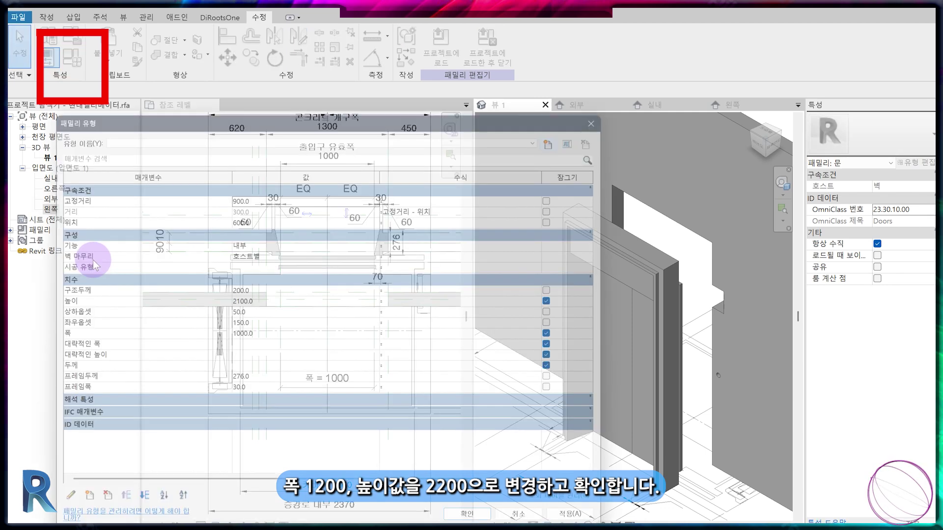
left_click(263, 335)
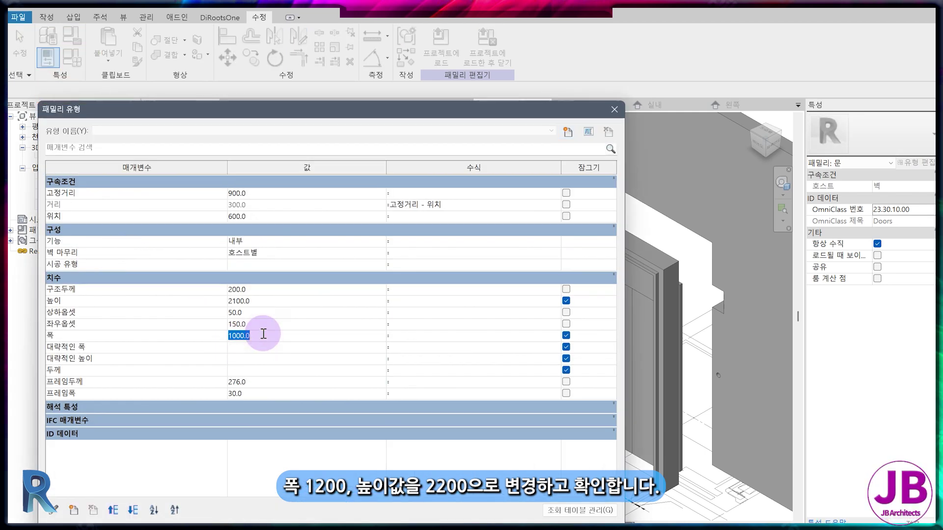
key("Return")
key("Return")
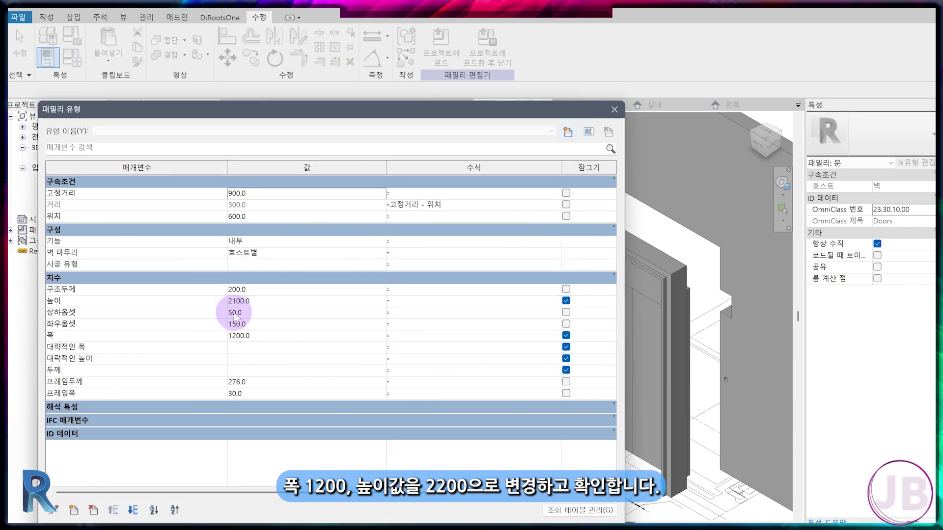
Set the family's height (높이) to 2200, apply it, and undo the test changes to width and height
left_click(273, 299)
type("2200")
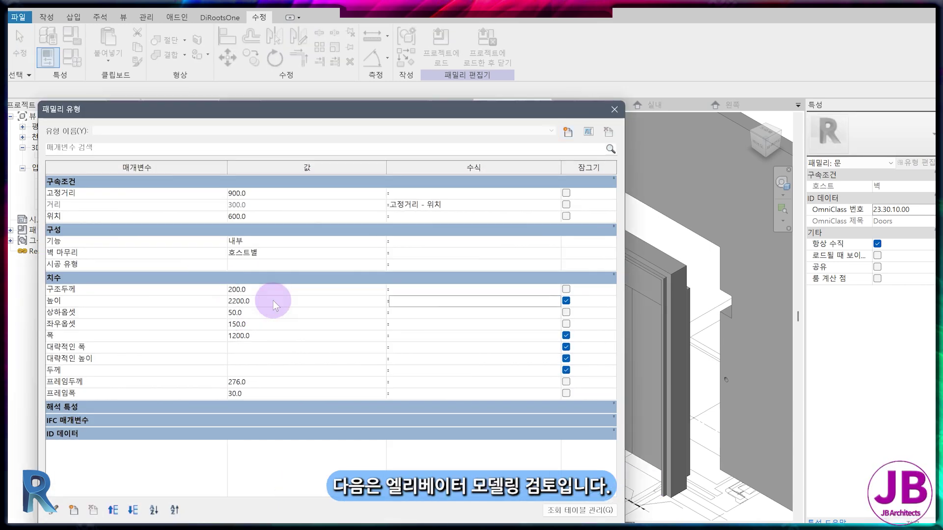
key("Return")
key("ctrl+z")
key("ctrl+z")
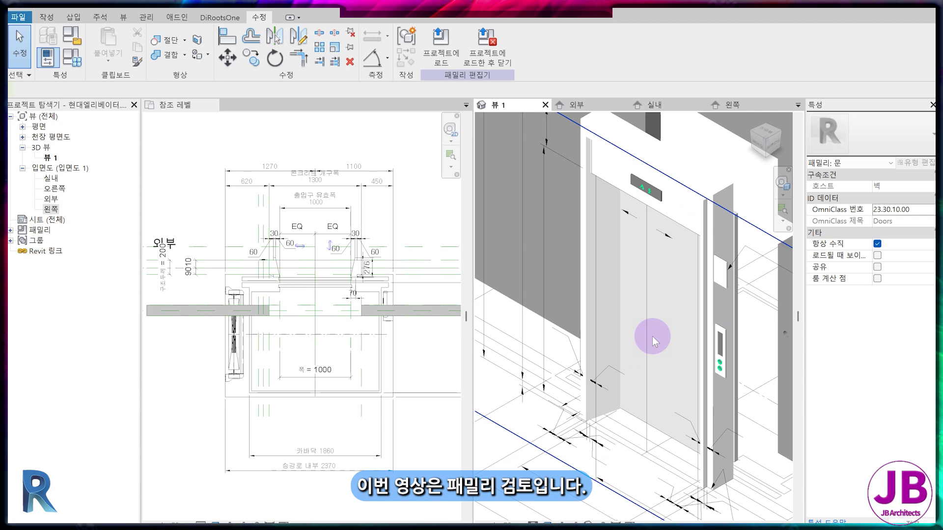
Unpin and delete the imported elevation CAD drawing #elev-DR-ele.dwg in the 3D view
scroll(652, 337, "down", 3)
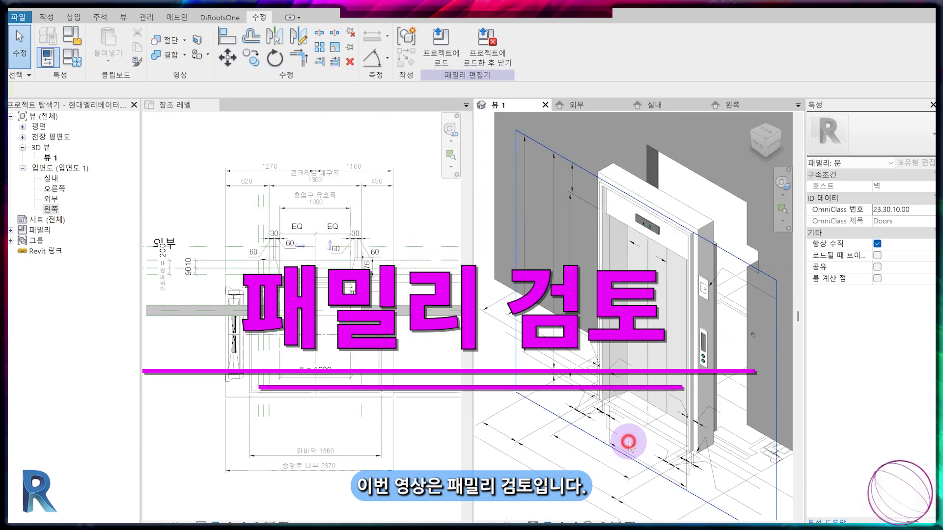
left_click(628, 441)
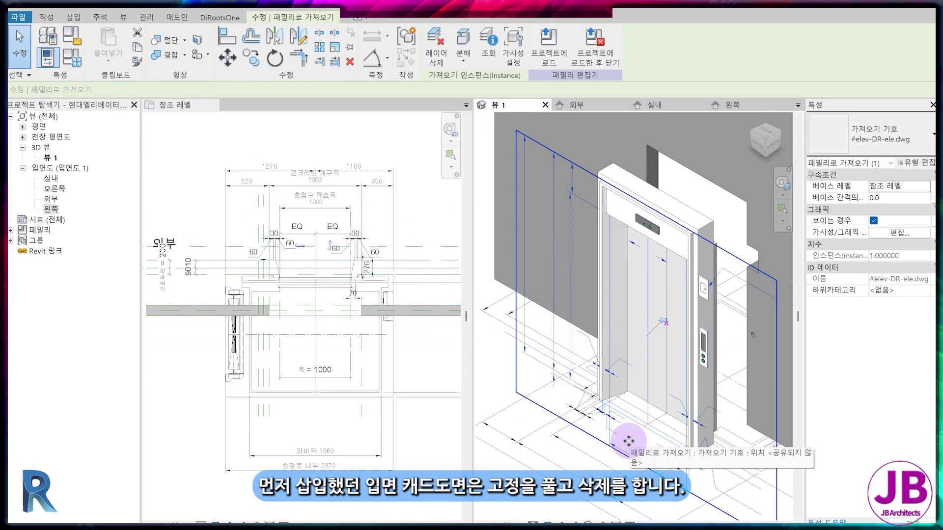
scroll(688, 290, "down", 1)
left_click(668, 310)
key("Delete")
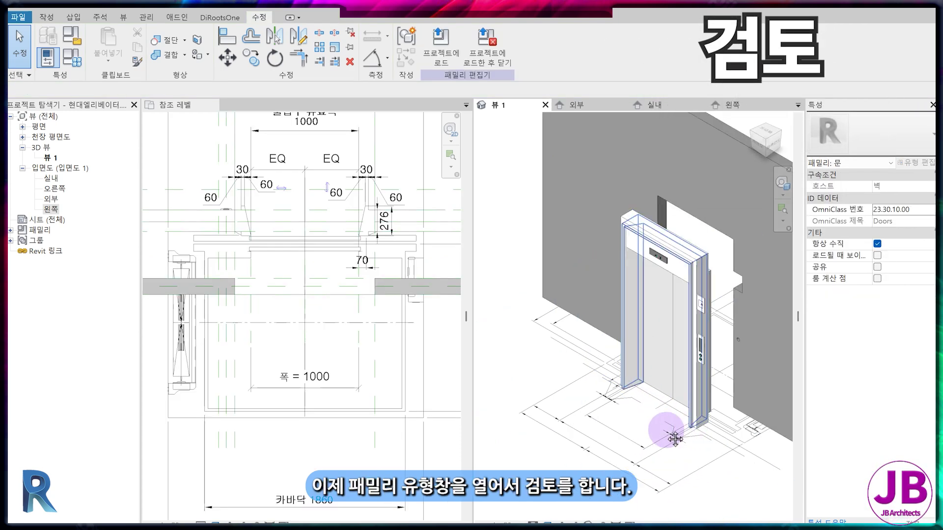
Test the door's movement by setting the family's position (위치) parameter to 0, and undo the change
middle_click_drag(673, 437, 638, 426)
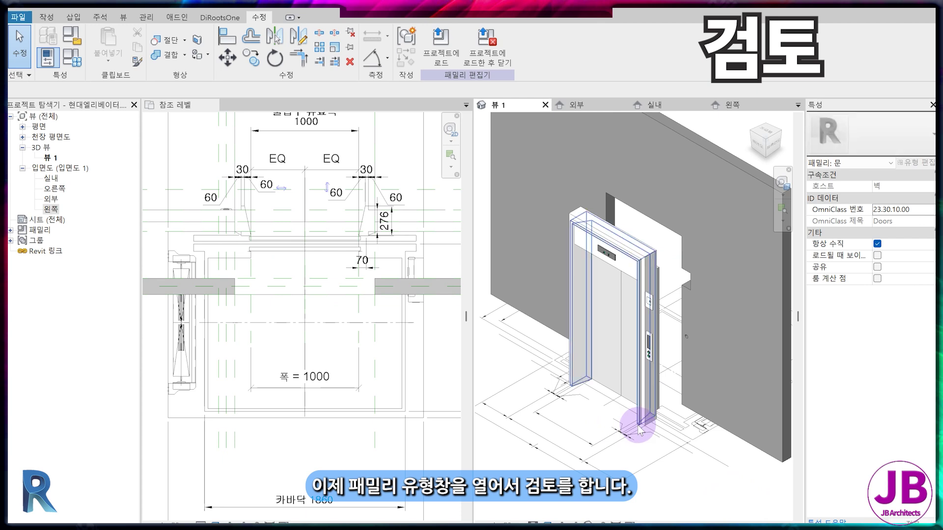
middle_click_drag(697, 485, 742, 480)
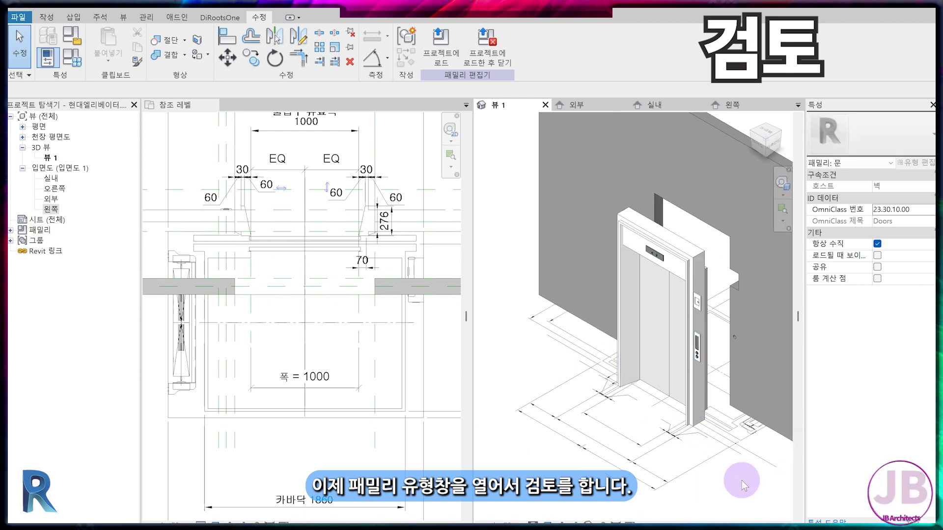
left_click(76, 58)
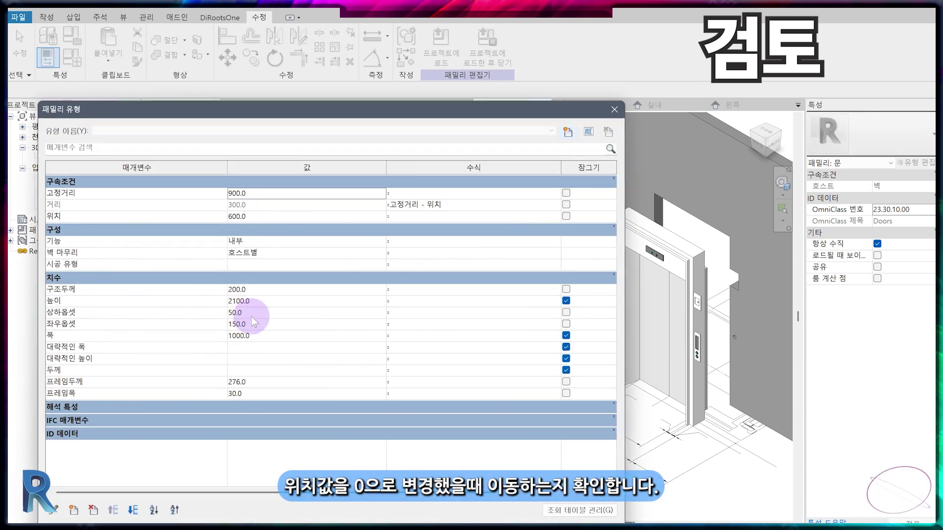
left_click(270, 219)
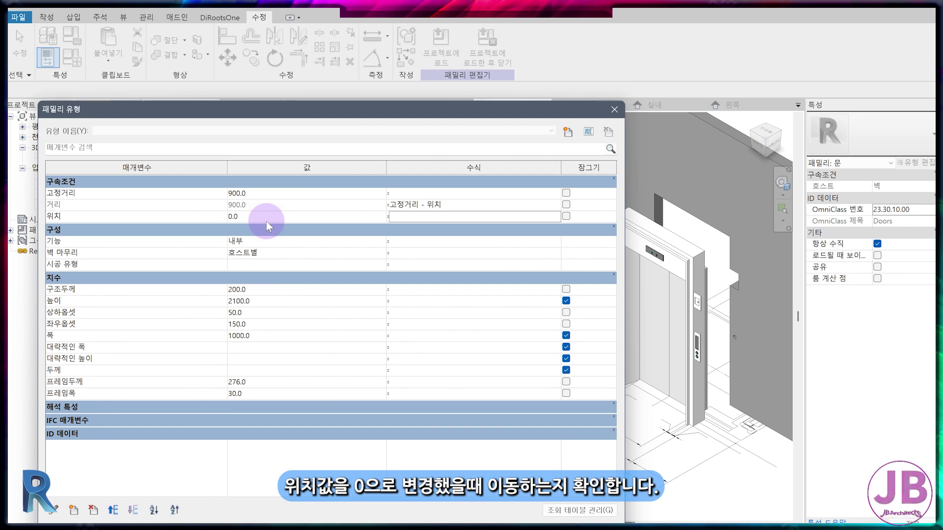
key("Return")
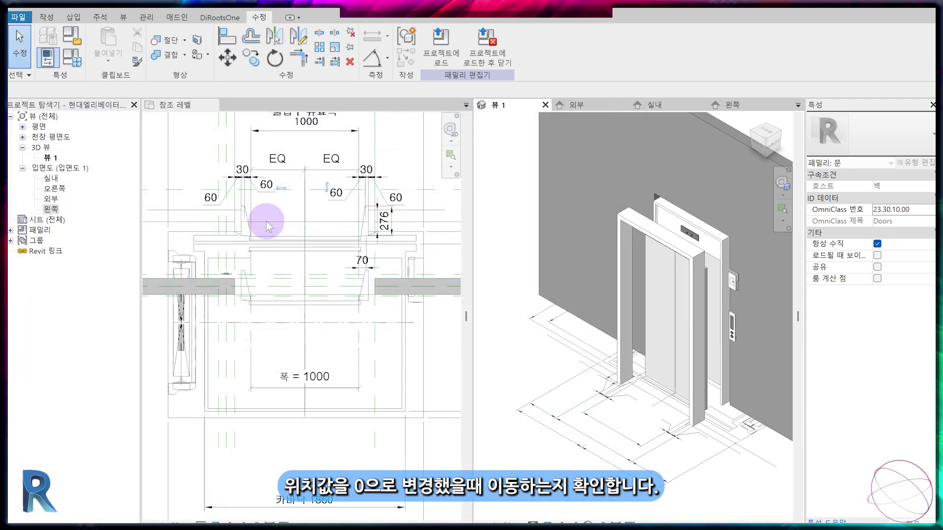
key("ctrl+z")
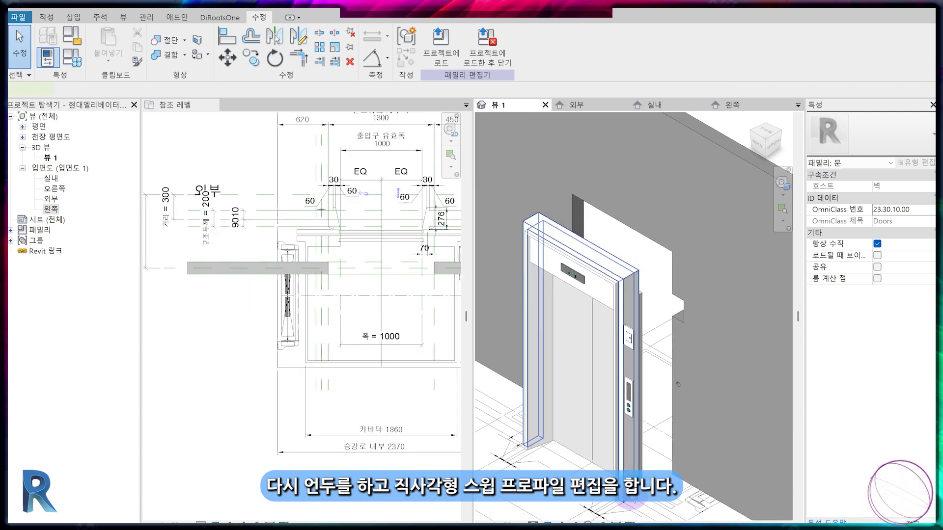
Open the rectangular frame sweep's profile sketch for editing in the reference level plan
left_click(632, 500)
left_click(431, 58)
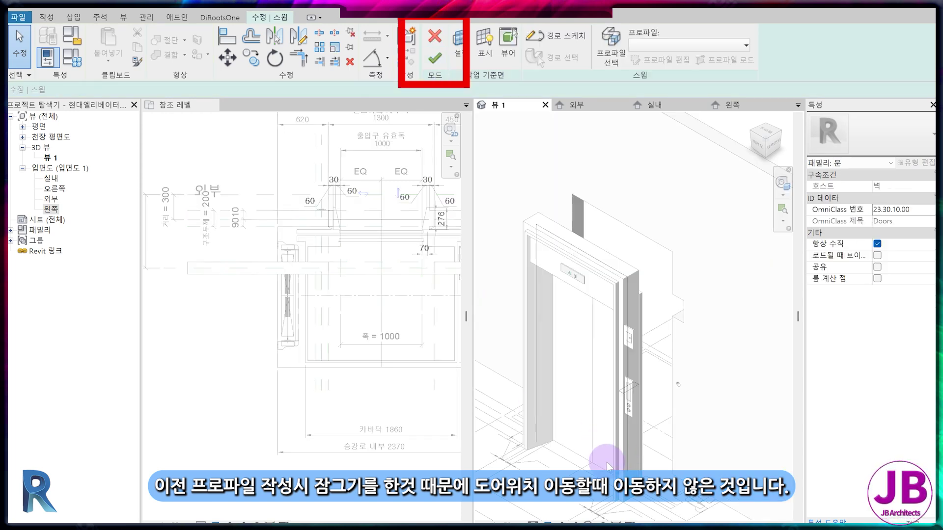
scroll(316, 233, "up", 3)
scroll(346, 227, "up", 3)
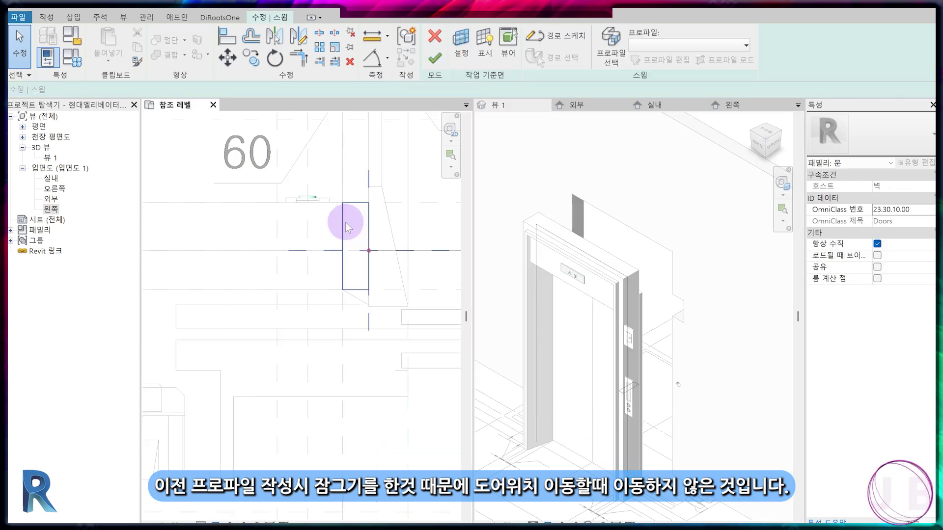
double_click(343, 222)
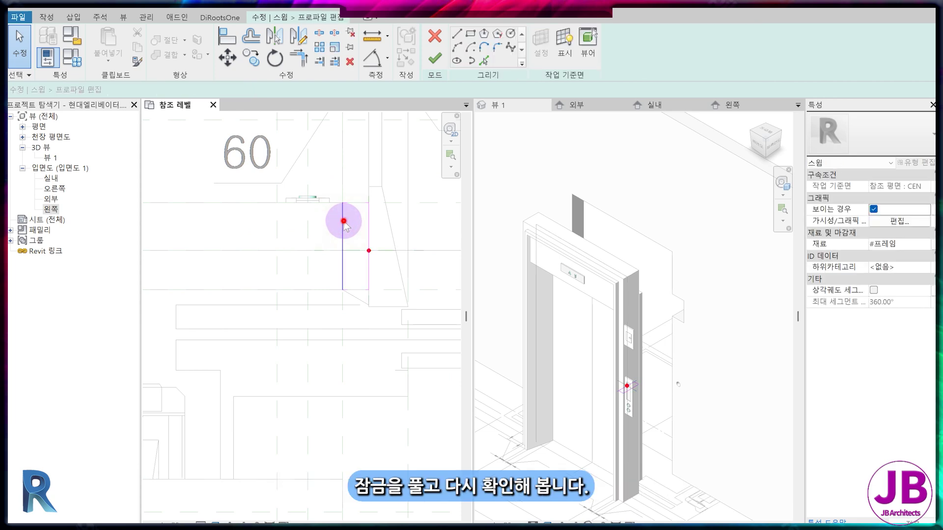
Unlock the locked constraints on the left vertical line of the sweep profile
left_click(343, 226)
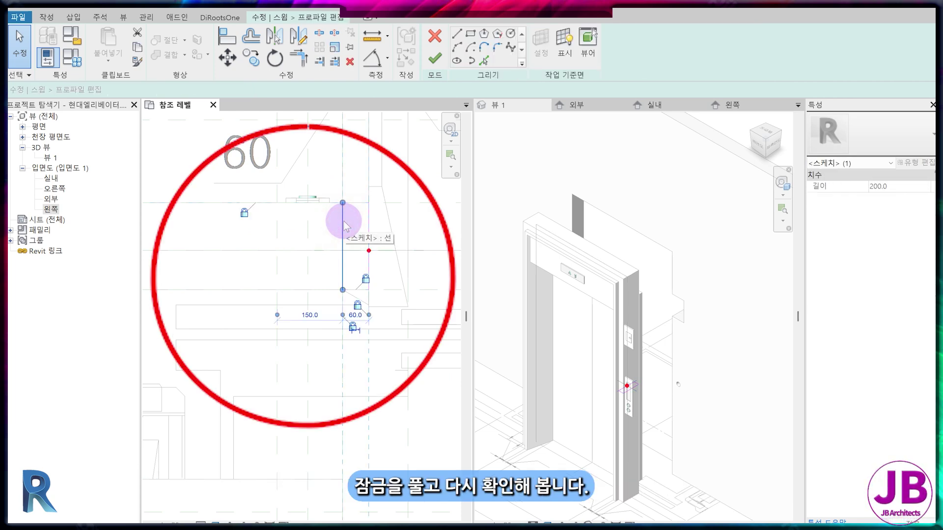
left_click(366, 279)
left_click(358, 305)
left_click(269, 226)
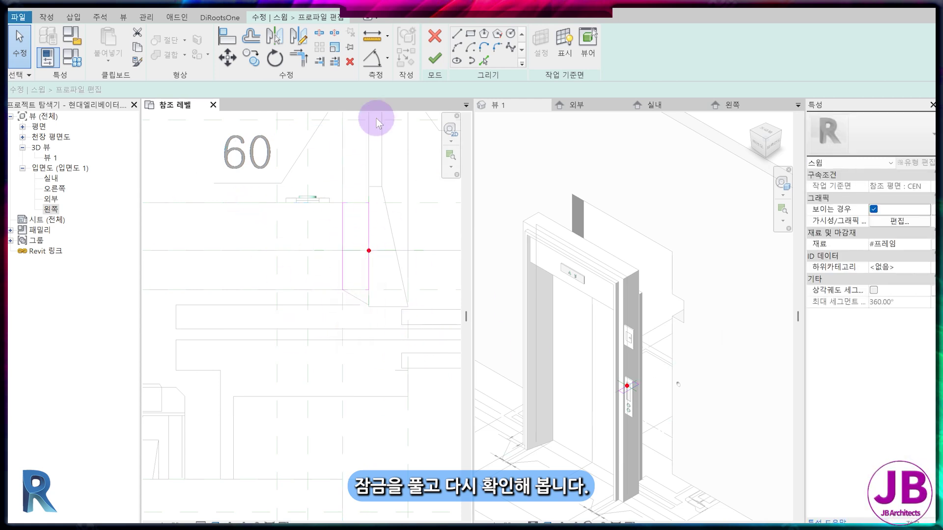
Finish the profile sketch and complete the frame sweep edit
left_click(433, 61)
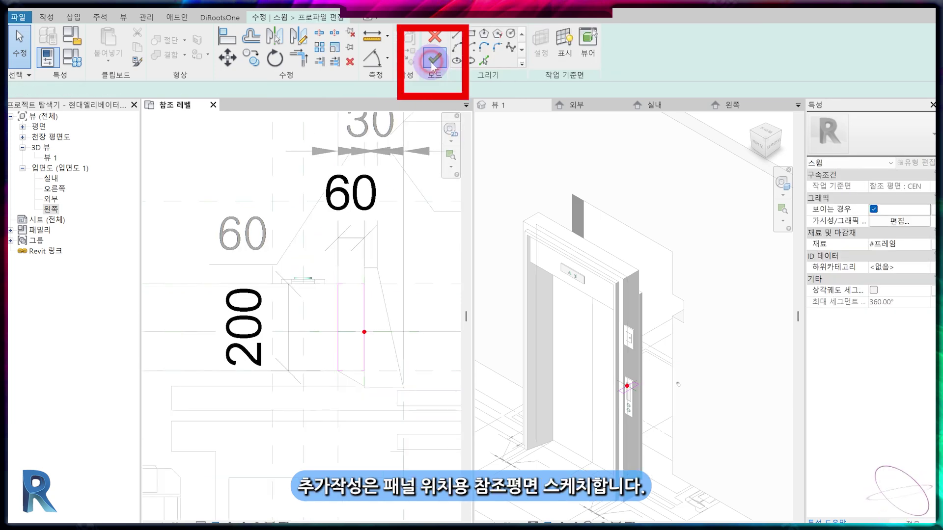
left_click(432, 61)
left_click(433, 61)
left_click(345, 276)
scroll(317, 273, "down", 4)
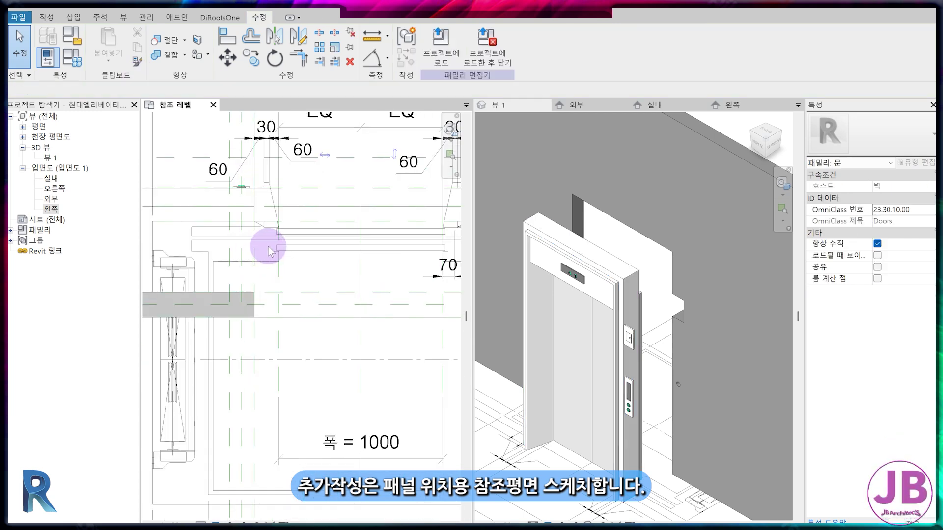
Create a horizontal reference plane near the door panels in the plan, using Pick Lines with a 100 mm offset
scroll(270, 248, "up", 1)
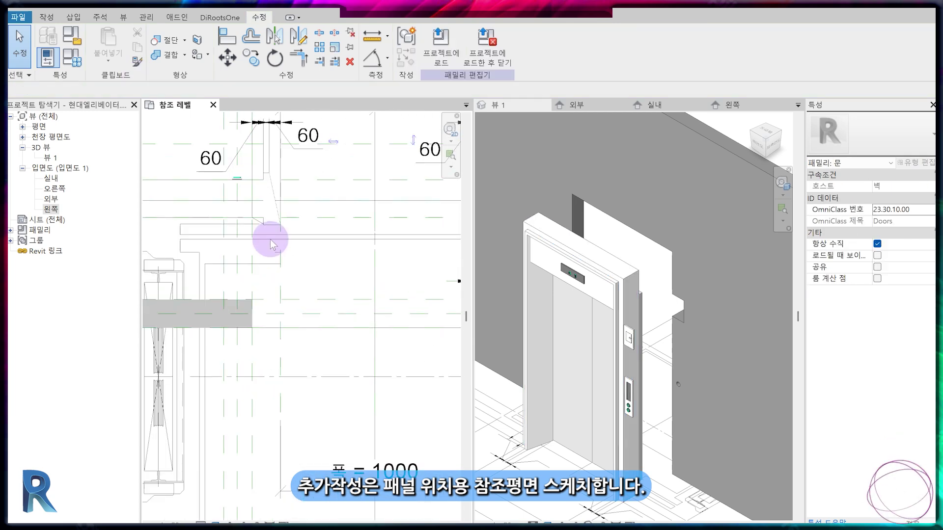
left_click(288, 225)
scroll(285, 245, "down", 2)
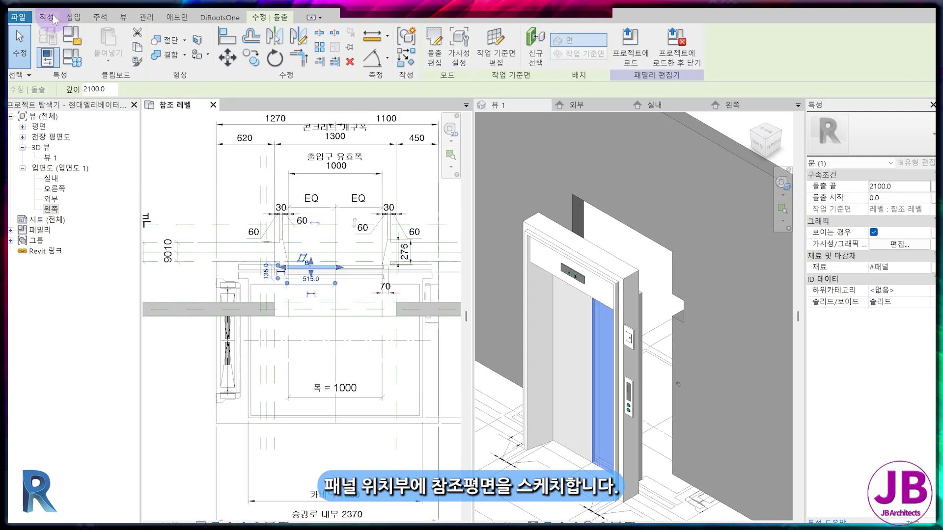
left_click(49, 18)
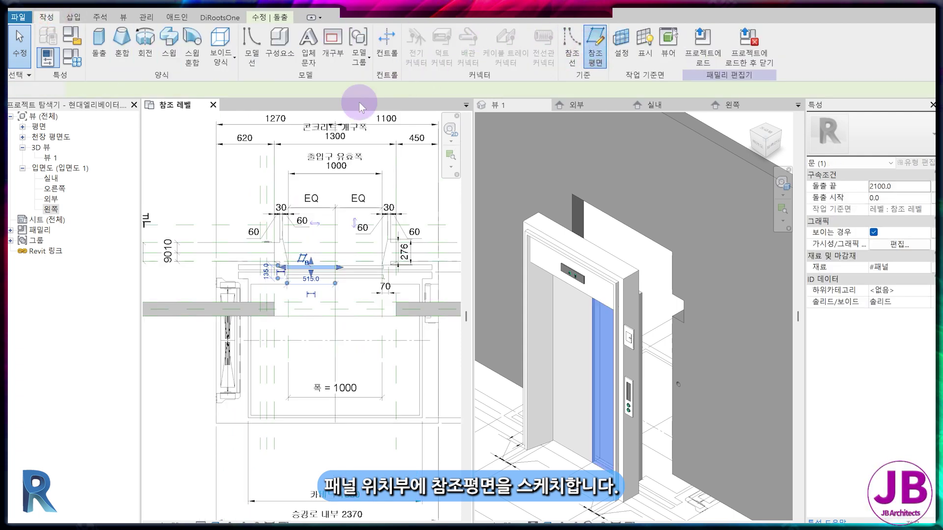
left_click(444, 34)
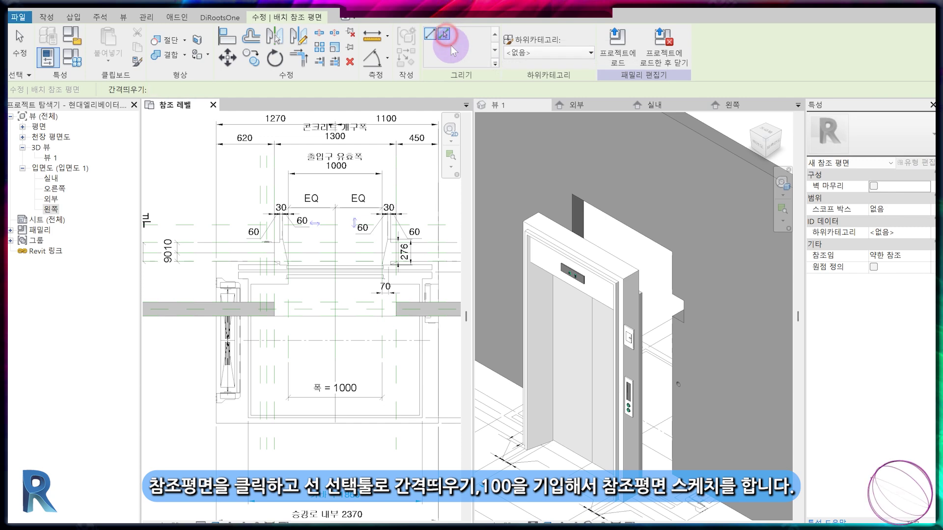
scroll(268, 290, "up", 2)
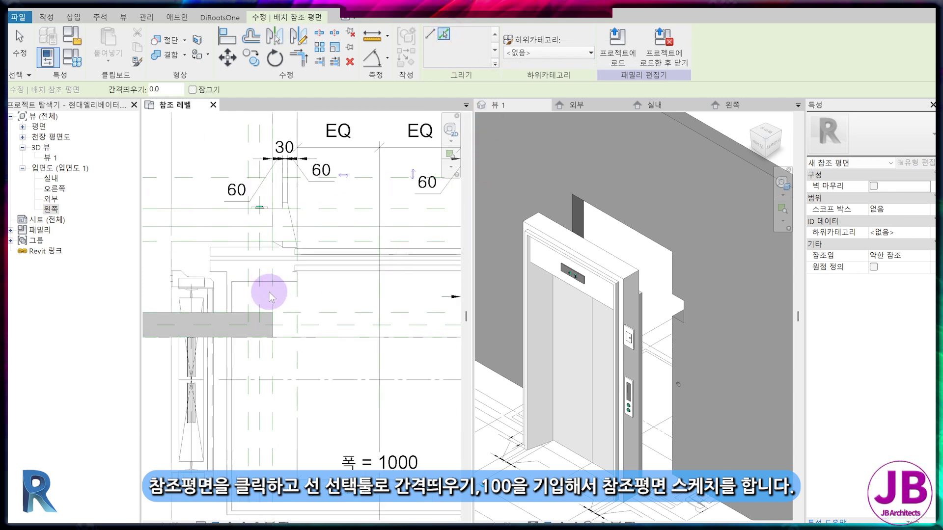
scroll(269, 295, "up", 2)
left_click(173, 89)
type("10")
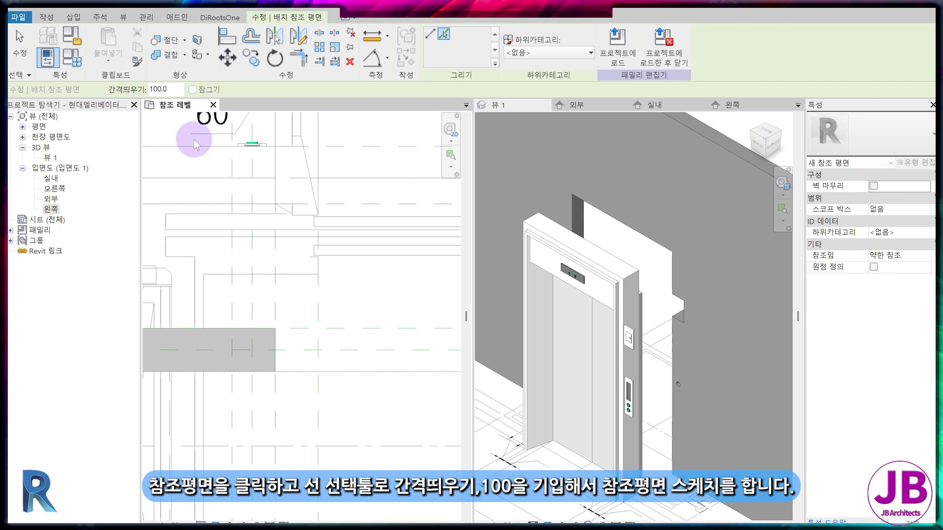
scroll(381, 216, "up", 2)
Align the new horizontal reference plane with the front face of the front door panel
key("a")
key("l")
left_click(373, 213)
left_click(373, 236)
key("Escape")
key("Escape")
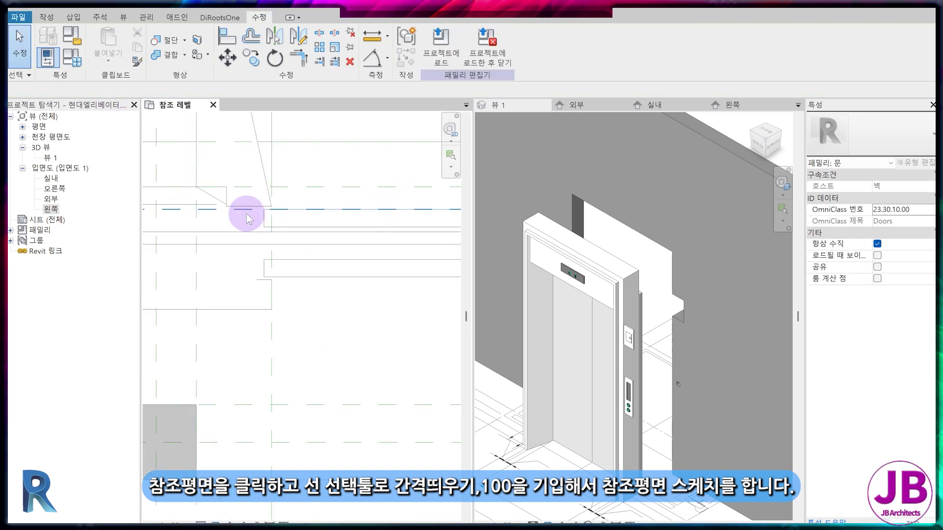
Copy the reference plane to the back face of the front panel and to both faces of the rear panel
left_click(248, 212)
key("c")
key("o")
left_click(352, 210)
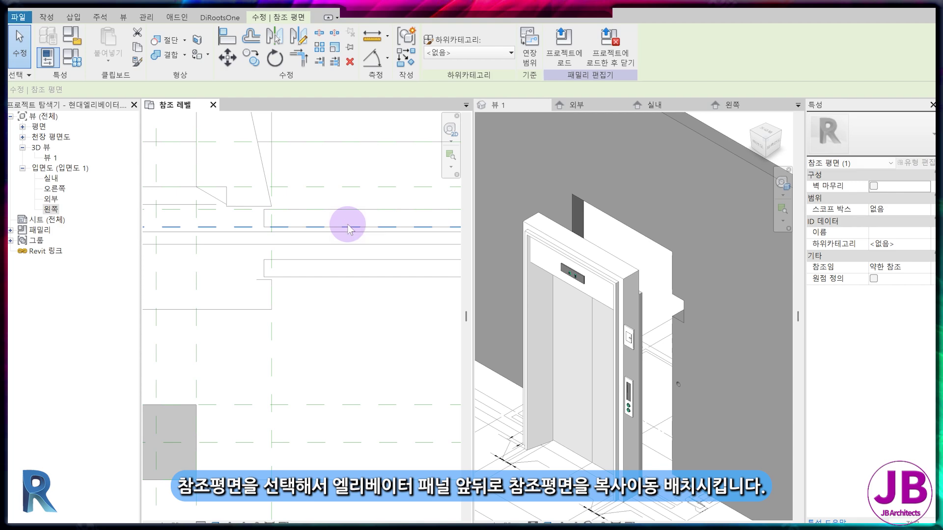
left_click(352, 260)
left_click(352, 265)
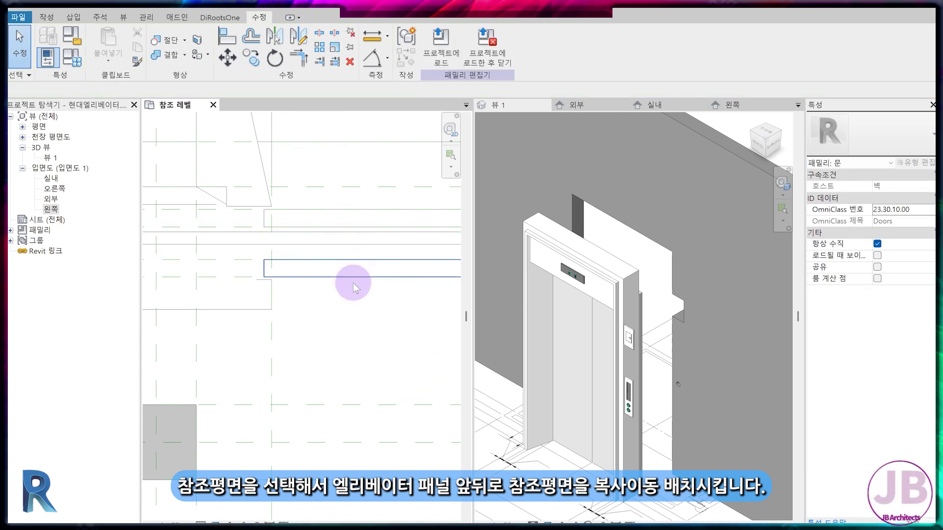
Add a dimension chain from the reference plane between the 90 and 110 dimensions through the four panel reference planes
scroll(363, 275, "up", 3)
scroll(344, 272, "down", 3)
key("d")
key("i")
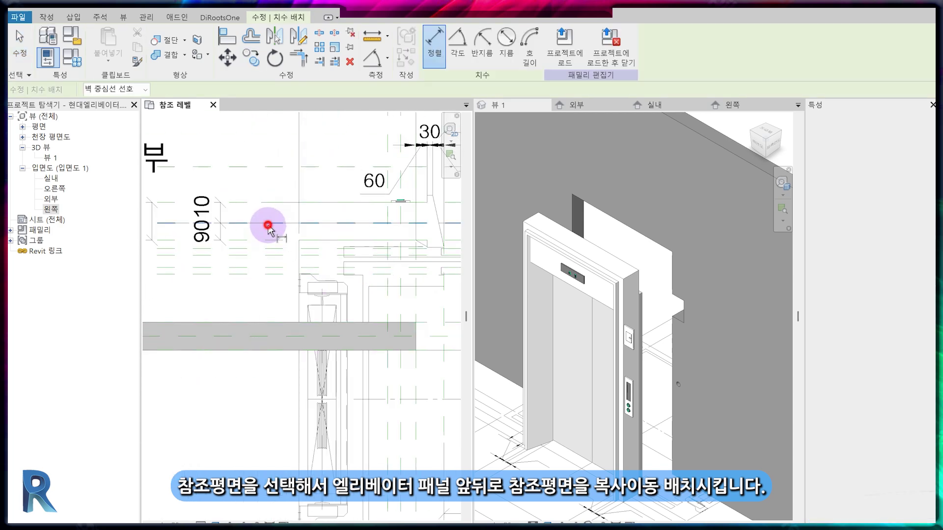
scroll(273, 248, "up", 4)
left_click(273, 243)
left_click(278, 256)
left_click(284, 276)
left_click(287, 287)
left_click(284, 334)
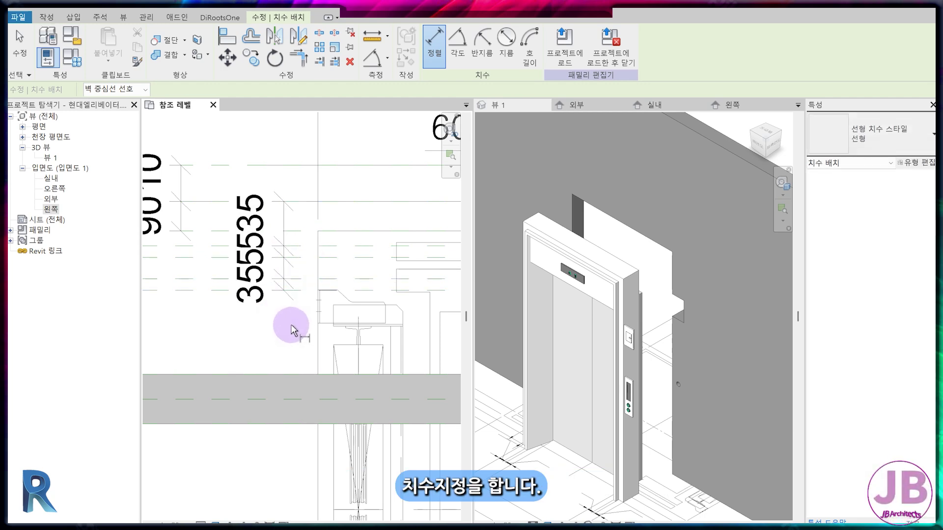
scroll(358, 274, "down", 3)
key("Escape")
Set the reference level plan's view scale to 1:10
scroll(294, 262, "up", 3)
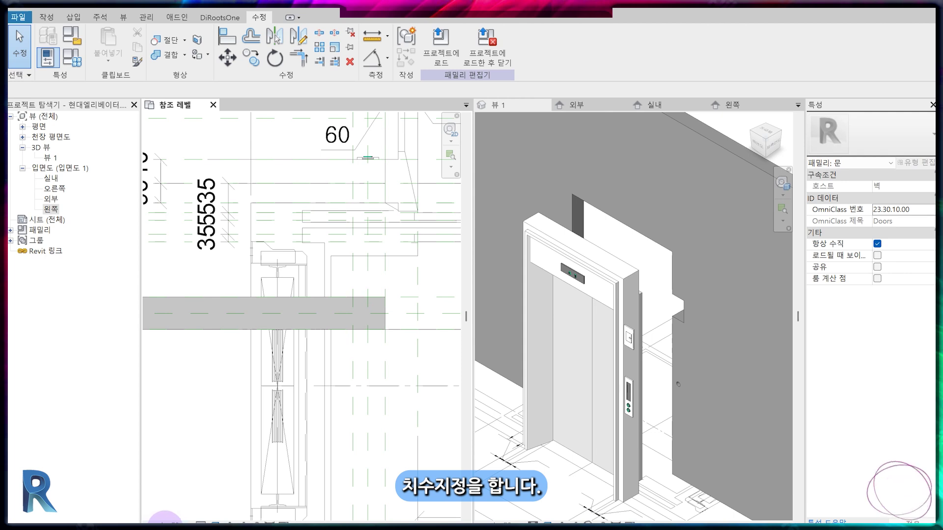
left_click(165, 522)
left_click(191, 396)
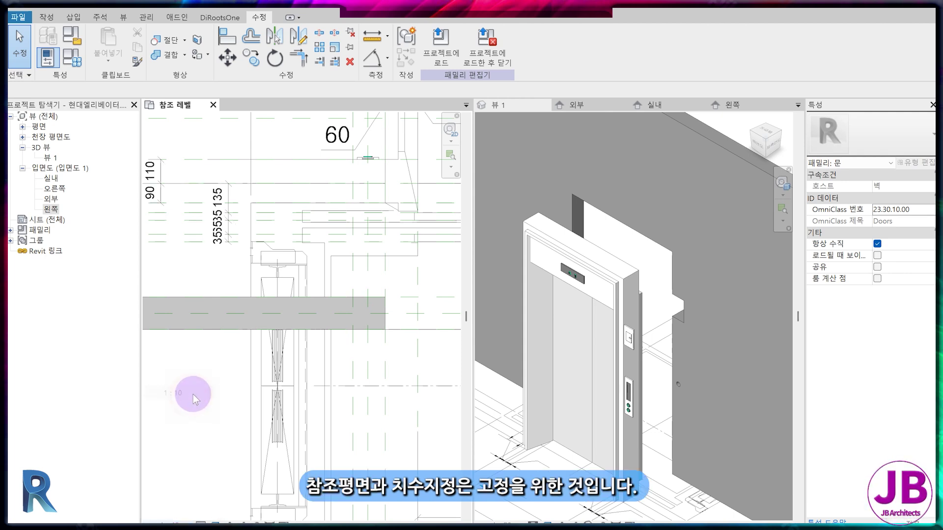
Align the door panel faces with their horizontal reference planes and lock the alignments
middle_click_drag(381, 274, 249, 249)
scroll(260, 223, "up", 1)
key("a")
key("l")
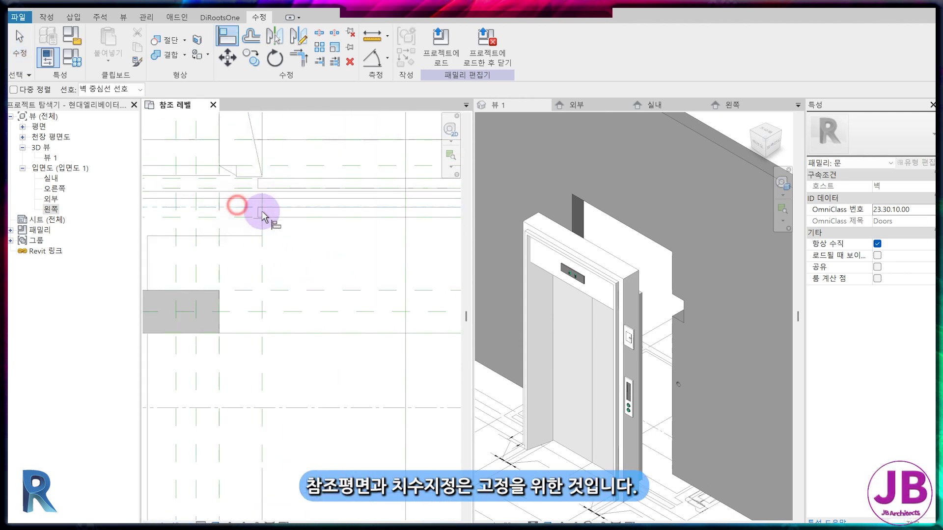
left_click(312, 197)
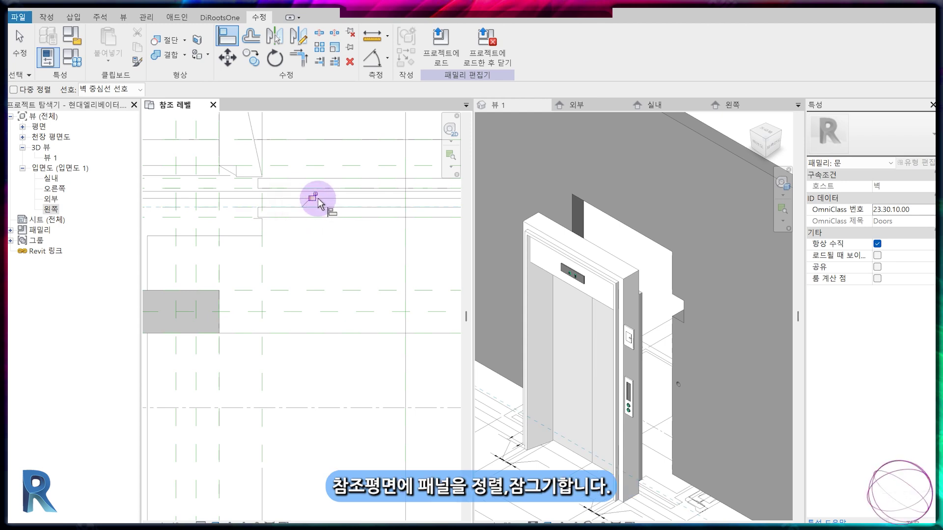
left_click(298, 218)
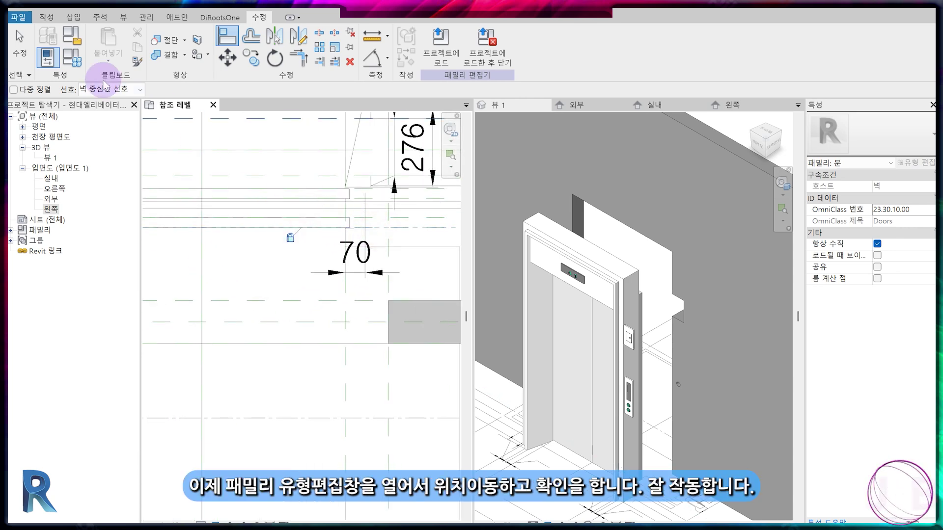
Test the panels' movement by setting the family's position (위치) parameter to 0, and undo the change
left_click(73, 59)
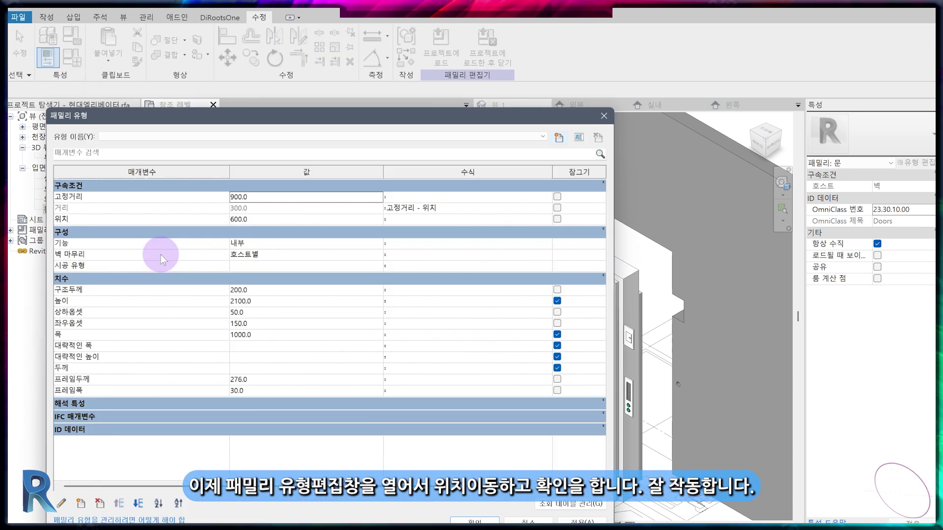
left_click(262, 222)
type("0")
key("Return")
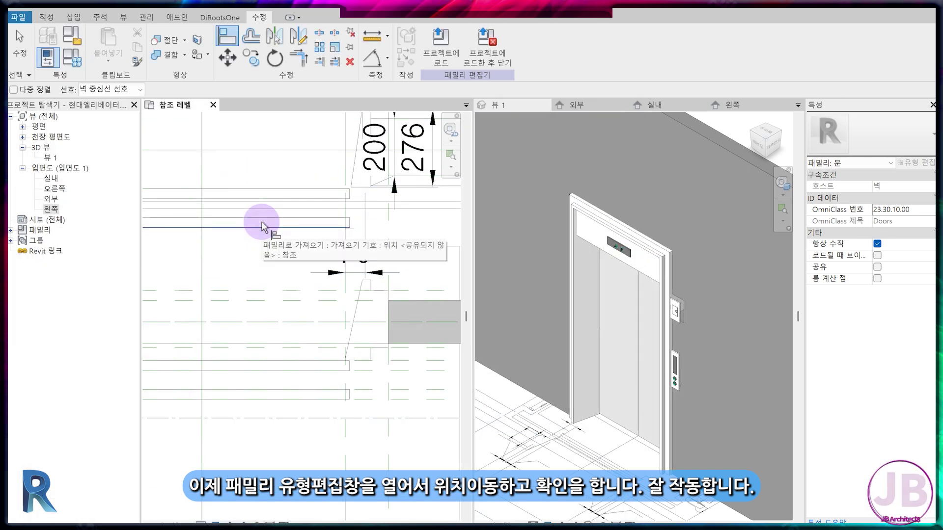
key("ctrl+z")
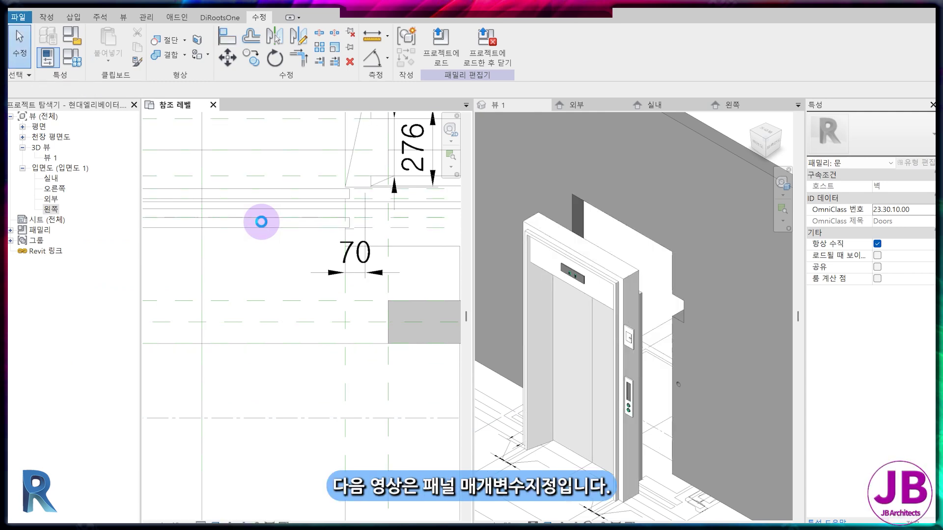
Delete the imported CAD drawing #elev-DR.dwg from the reference level plan
scroll(261, 222, "down", 6)
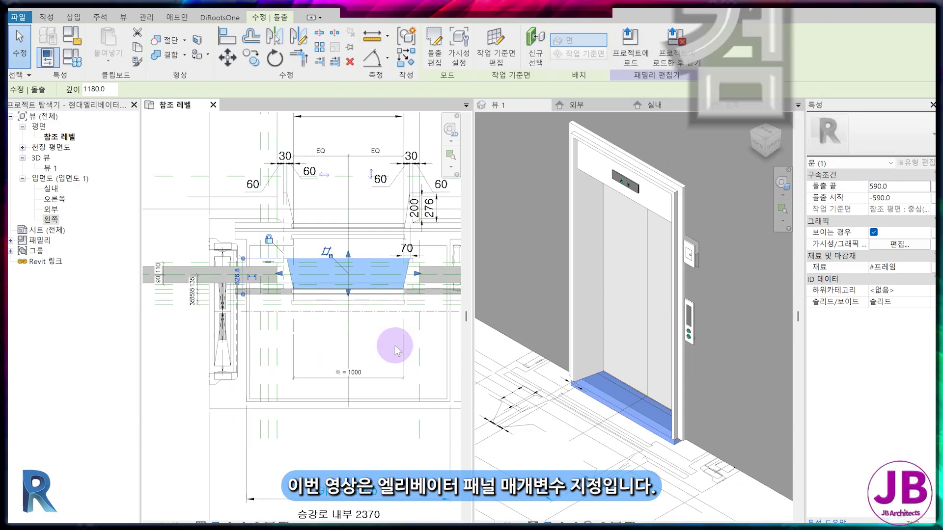
left_click(383, 401)
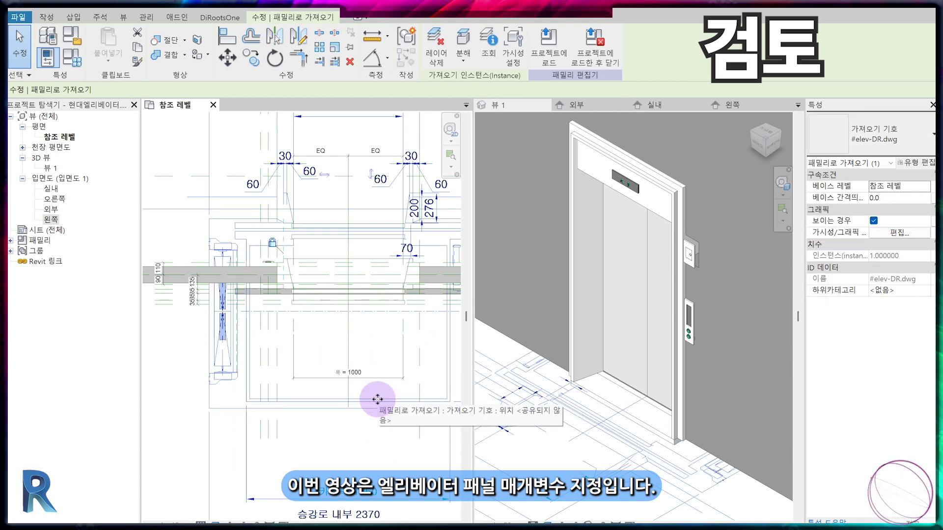
key("Delete")
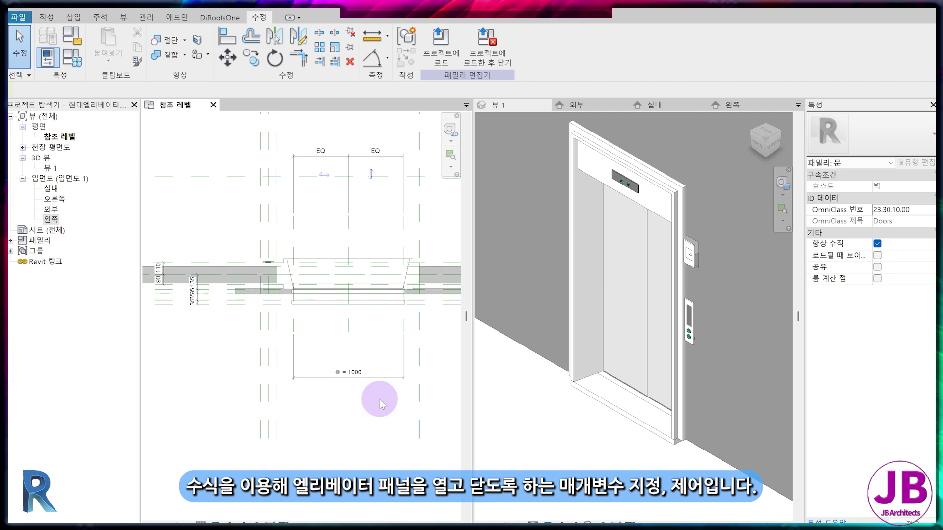
Create a vertical reference plane offset 100 mm to the right of the door's center plane using Pick Lines
scroll(375, 340, "up", 2)
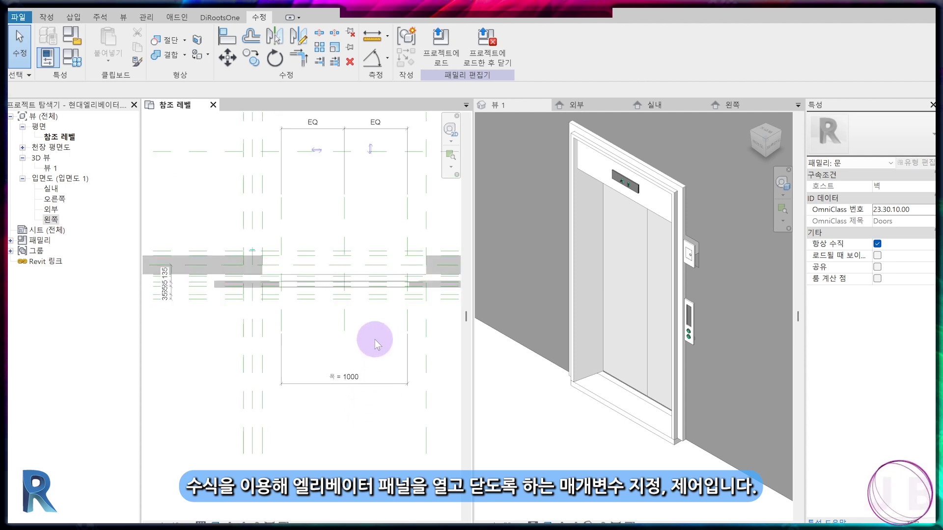
middle_click_drag(390, 332, 359, 368)
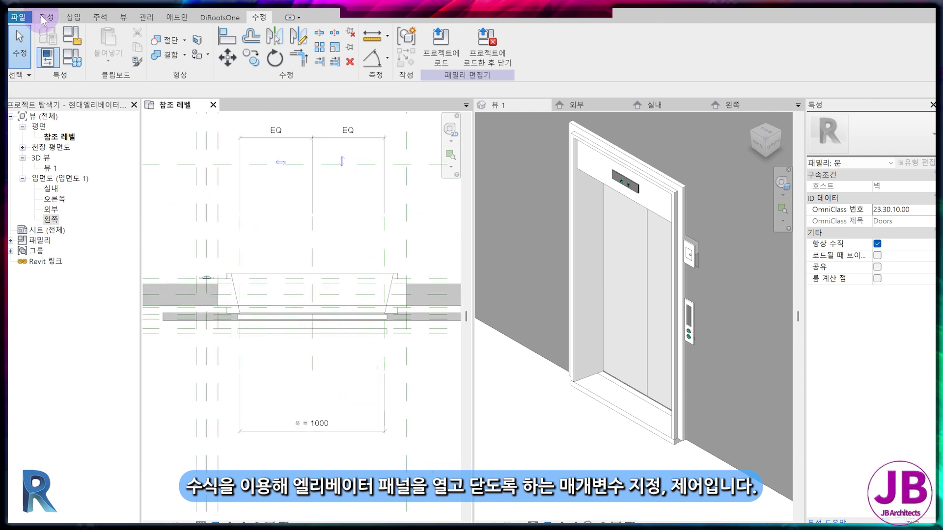
left_click(46, 17)
left_click(602, 67)
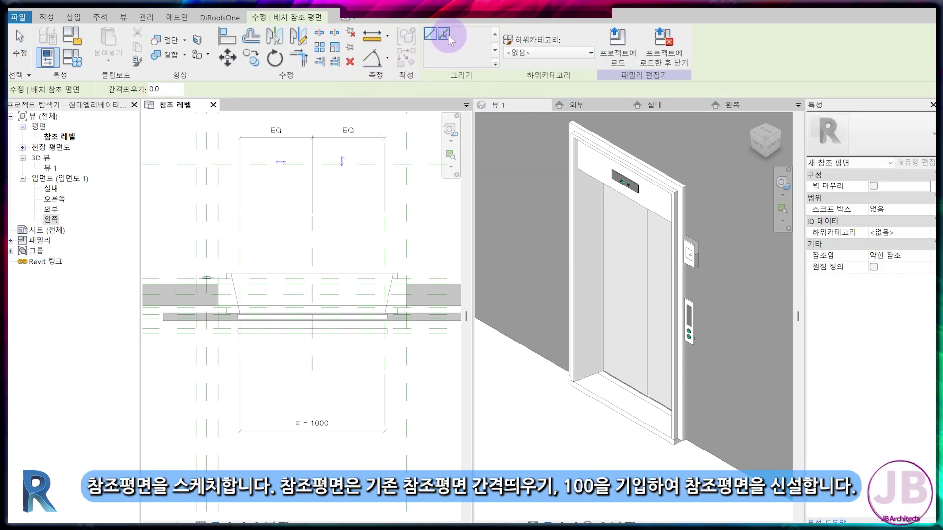
left_click(173, 90)
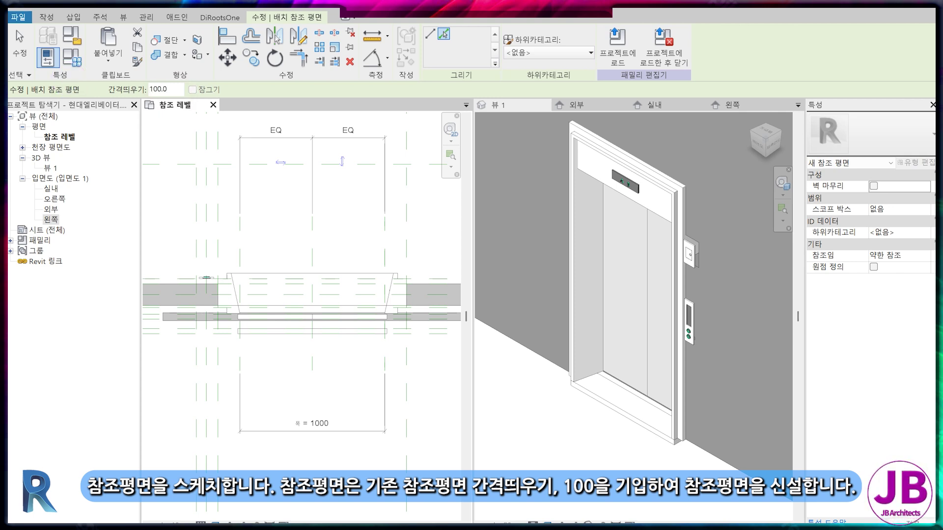
left_click(315, 228)
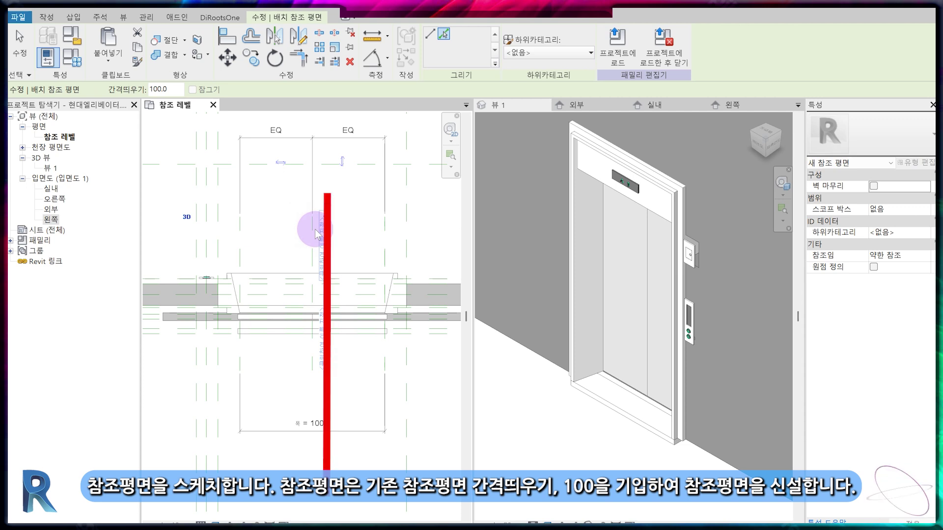
scroll(317, 241, "up", 2)
key("Escape")
key("Escape")
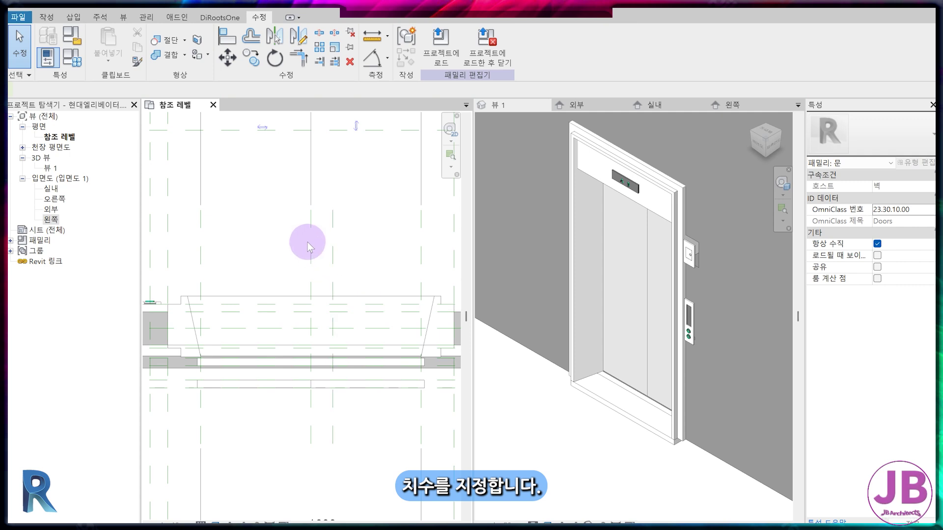
Dimension the distance between the door's center plane and the new vertical reference plane
key("d")
key("i")
left_click(336, 219)
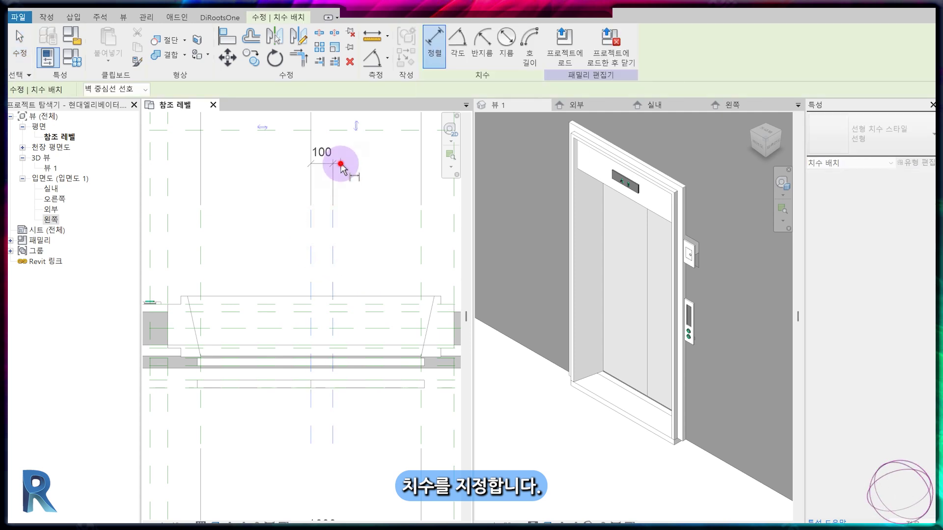
left_click(341, 164)
middle_click_drag(404, 278, 386, 307)
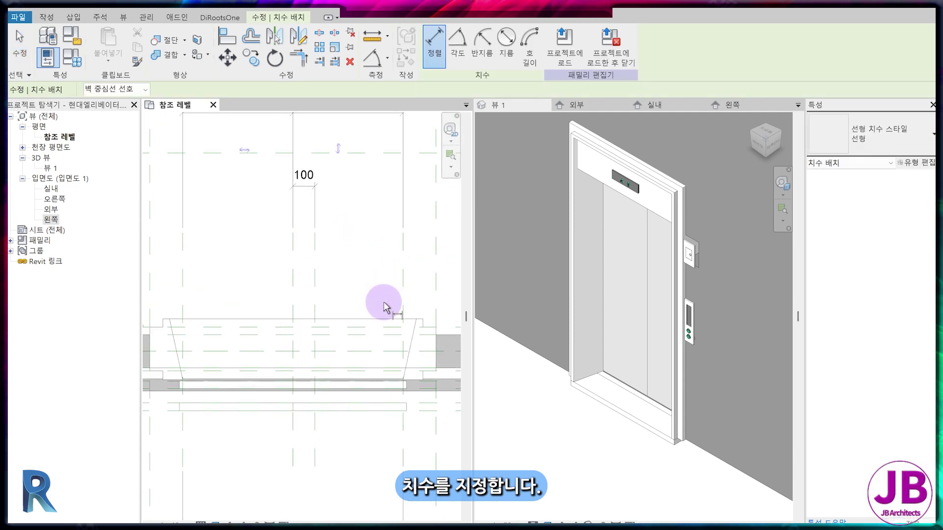
scroll(362, 282, "up", 5)
key("Escape")
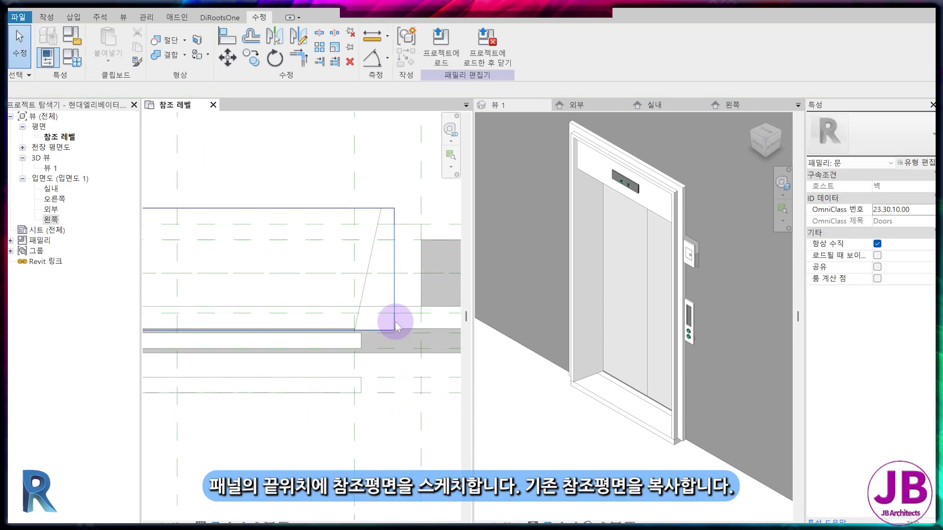
Dimension the distance between the opening's right reference plane and the right end of the front panel
scroll(343, 321, "up", 3)
key("d")
key("i")
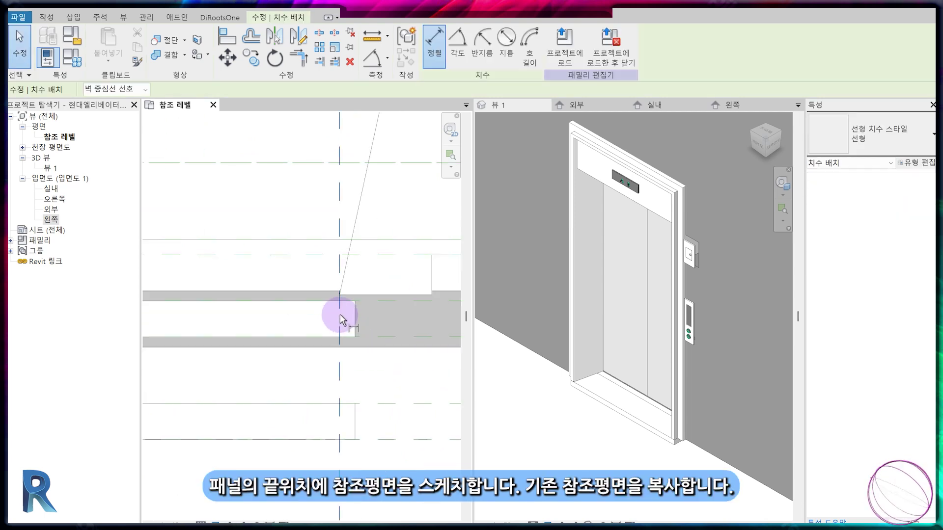
left_click(340, 315)
left_click(355, 315)
left_click(320, 194)
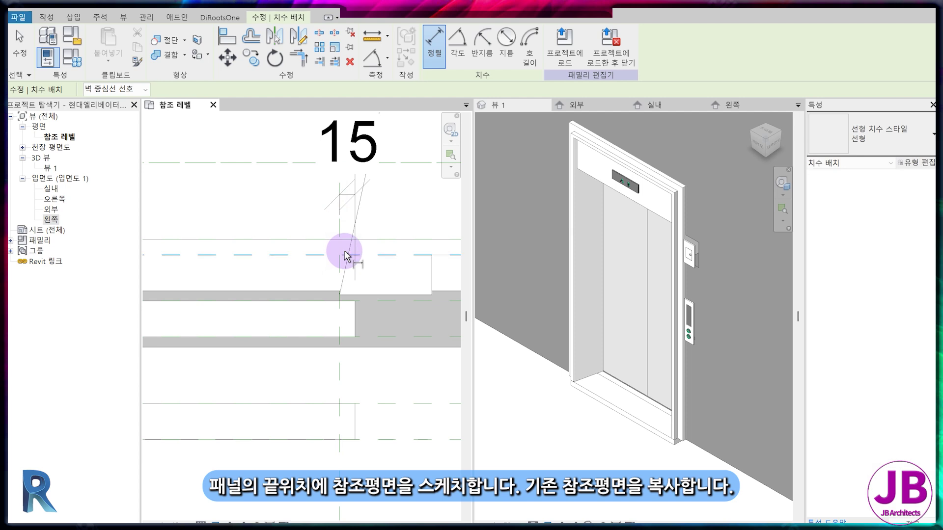
Copy the reference plane offset 100 mm from center to about 45 mm right of the front panel's right end
scroll(373, 334, "down", 3)
key("Escape")
scroll(190, 243, "down", 2)
middle_click_drag(190, 243, 287, 343)
left_click(280, 285)
key("c")
key("o")
left_click(288, 284)
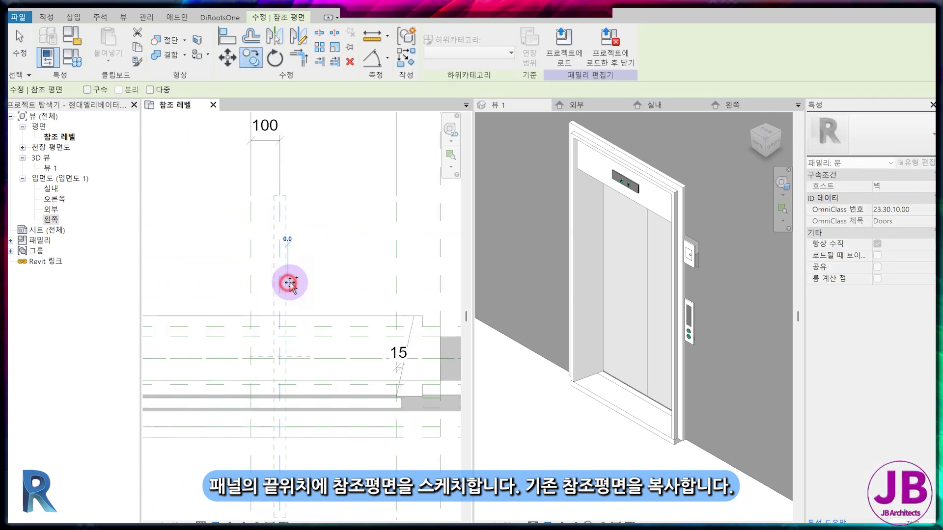
left_click(420, 283)
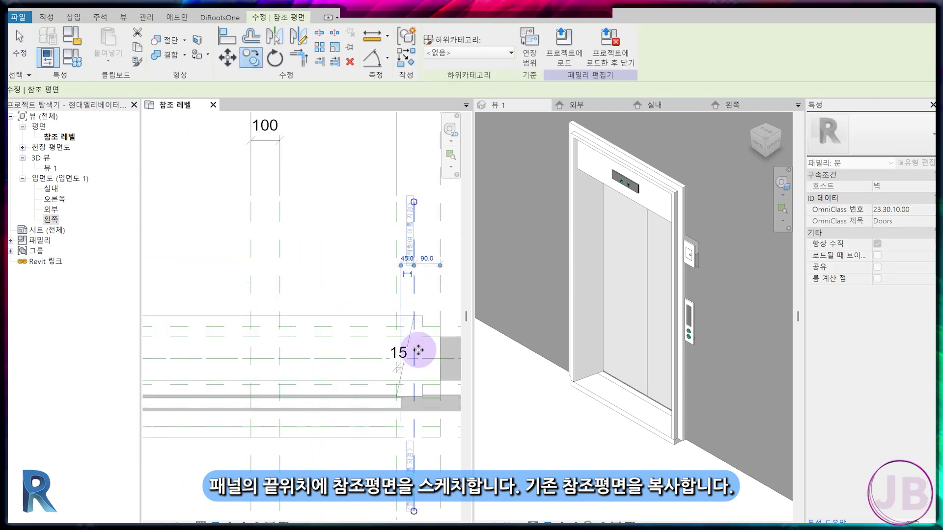
Align the copied reference plane with the right end of the front panel
scroll(419, 364, "up", 4)
key("a")
key("l")
left_click(315, 347)
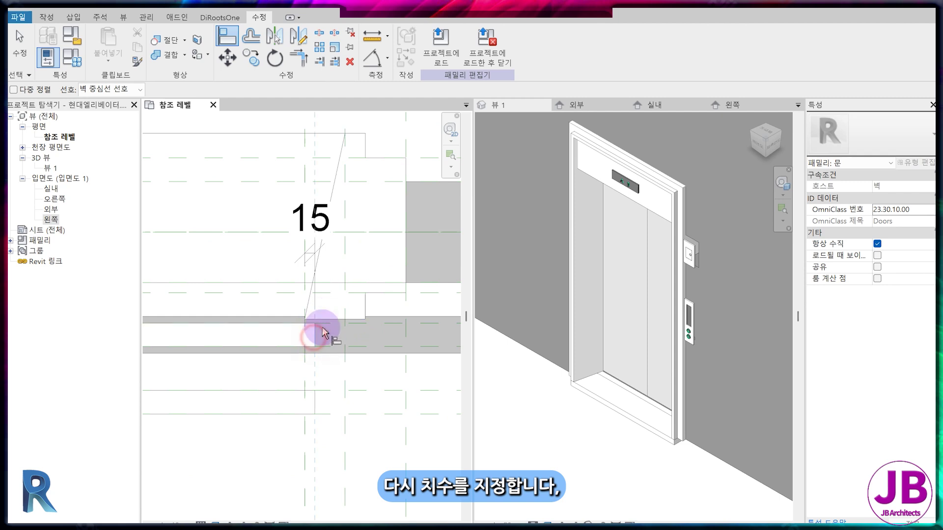
scroll(324, 304, "down", 2)
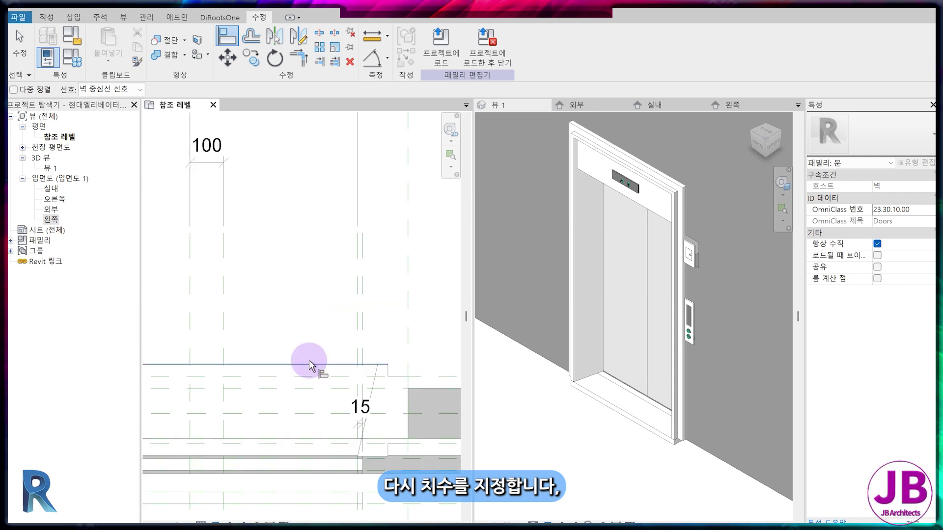
Dimension the distance between the 100 mm offset reference plane and the reference plane at the panel's right end
key("d")
key("i")
left_click(224, 237)
left_click(366, 256)
left_click(379, 165)
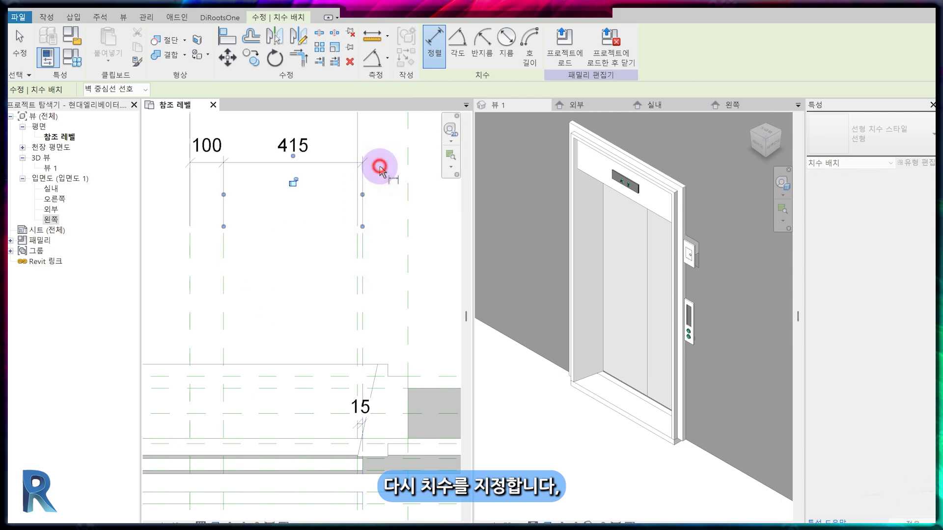
middle_click_drag(330, 265, 341, 274)
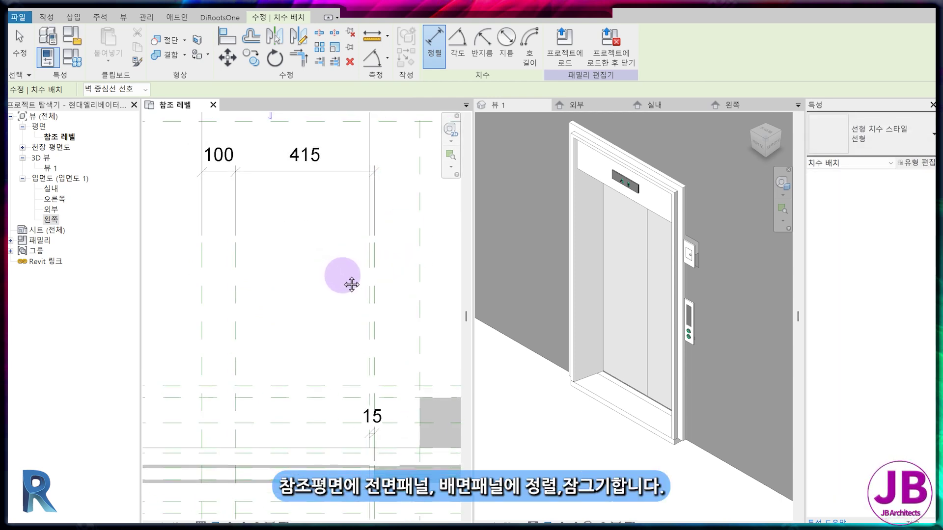
Align and lock the right ends of the front and rear panels to the reference plane at the panel end
middle_click_drag(380, 516, 381, 432)
scroll(380, 432, "up", 2)
key("a")
key("l")
left_click(371, 370)
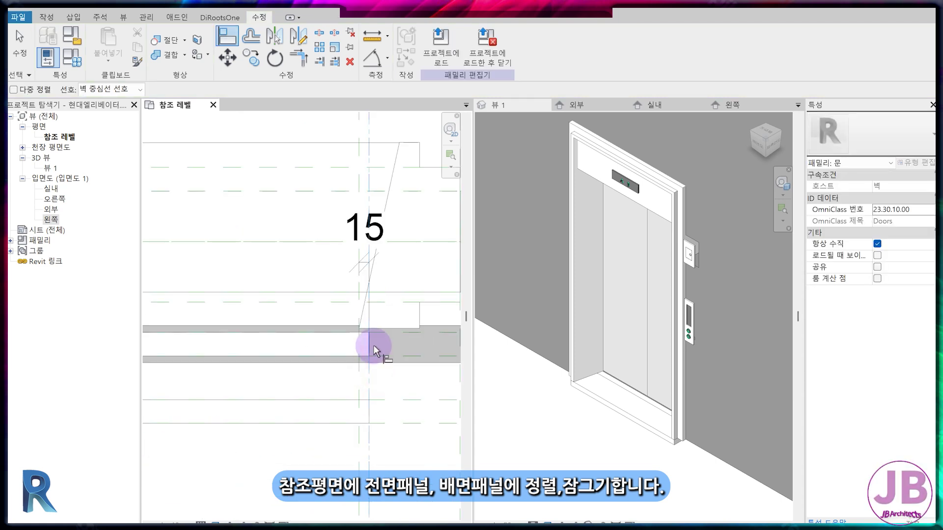
left_click(387, 326)
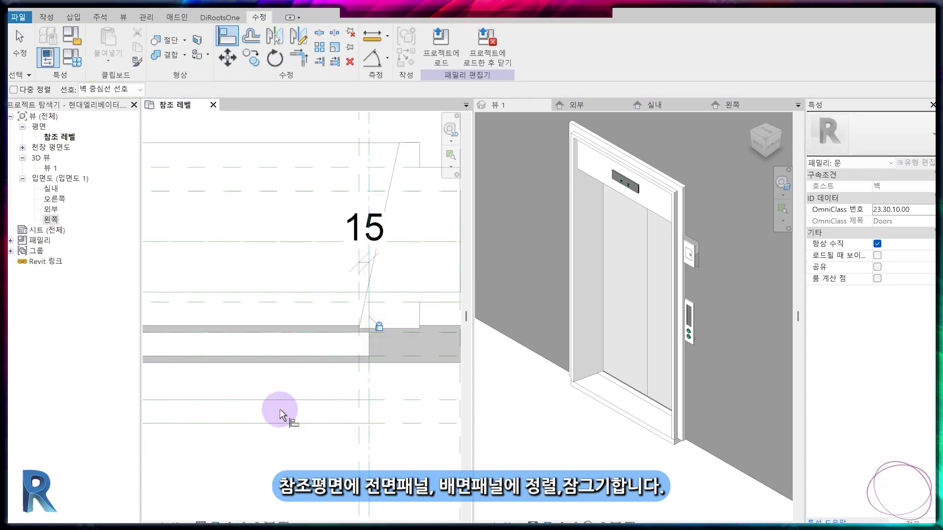
left_click(372, 447)
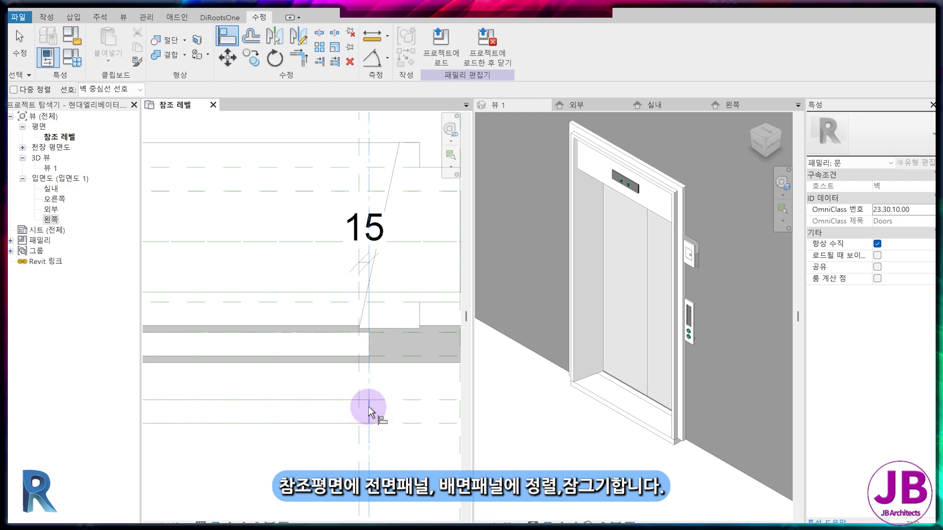
left_click(379, 327)
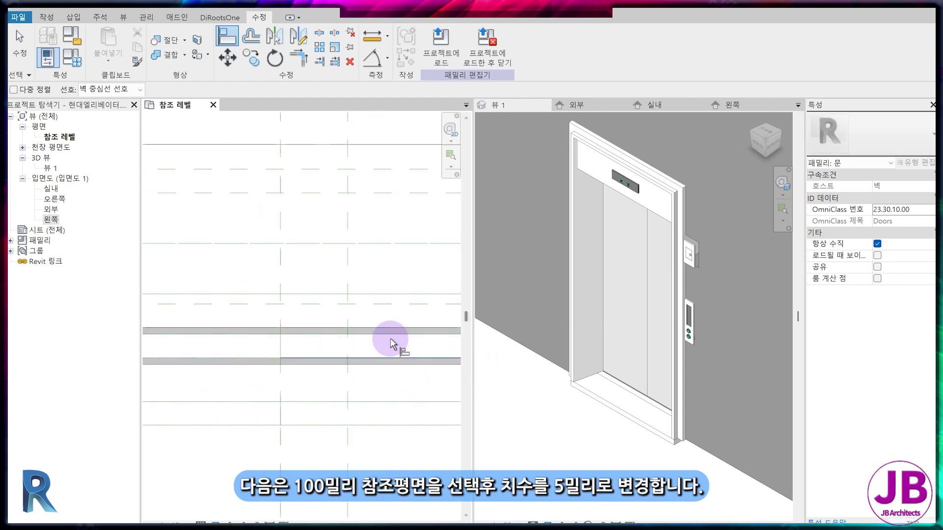
Set the distance between the door's center plane and the 100 mm offset reference plane to 5 mm
scroll(376, 345, "down", 2)
middle_click_drag(375, 345, 303, 389)
scroll(308, 354, "down", 1)
key("Escape")
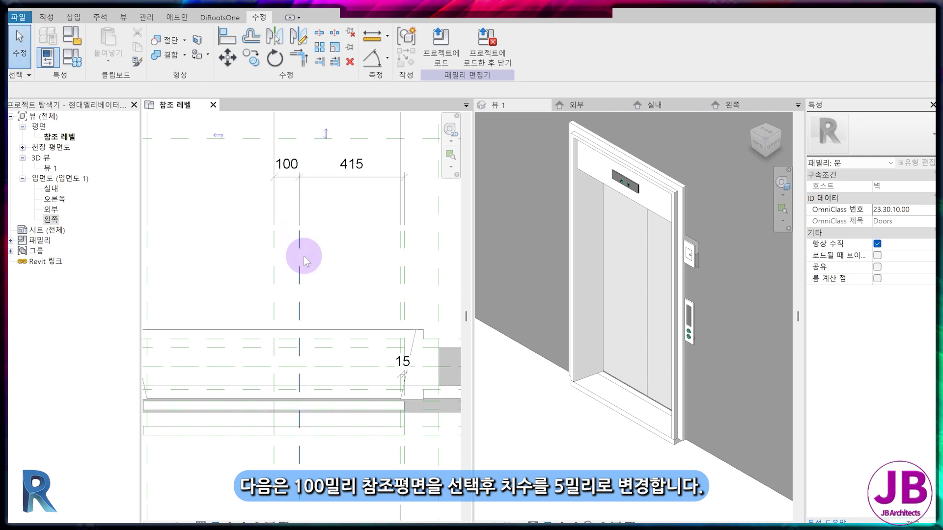
left_click(305, 261)
left_click(286, 165)
type("5")
key("Return")
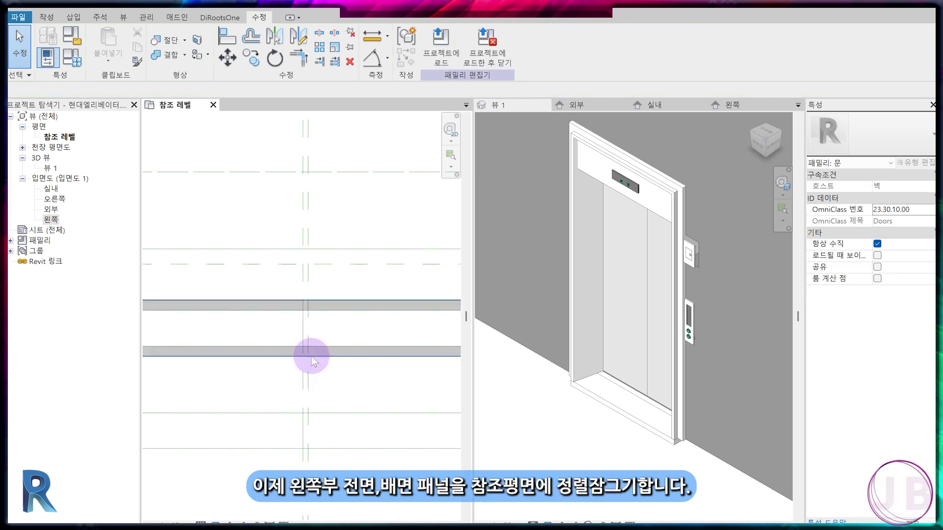
Align the left end of the front panel with the 5 mm offset reference plane and lock it
key("a")
key("l")
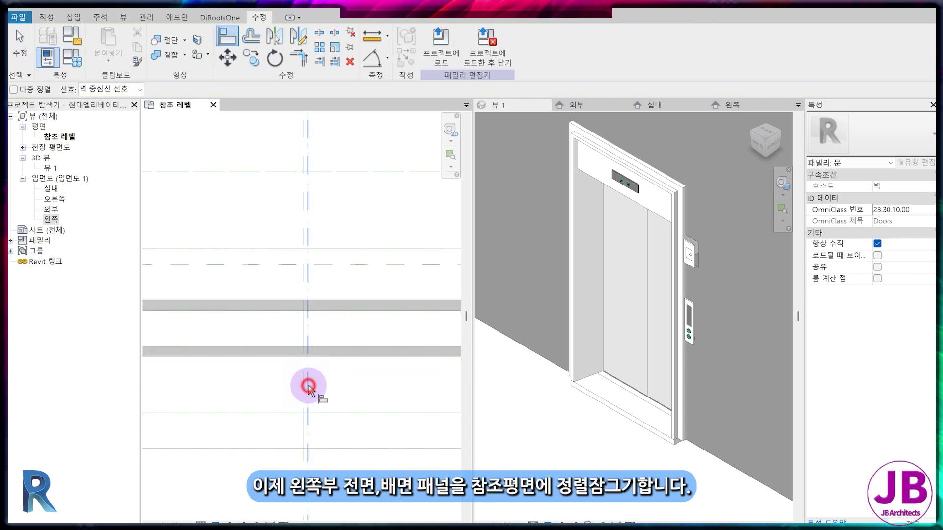
left_click(308, 386)
left_click(298, 309)
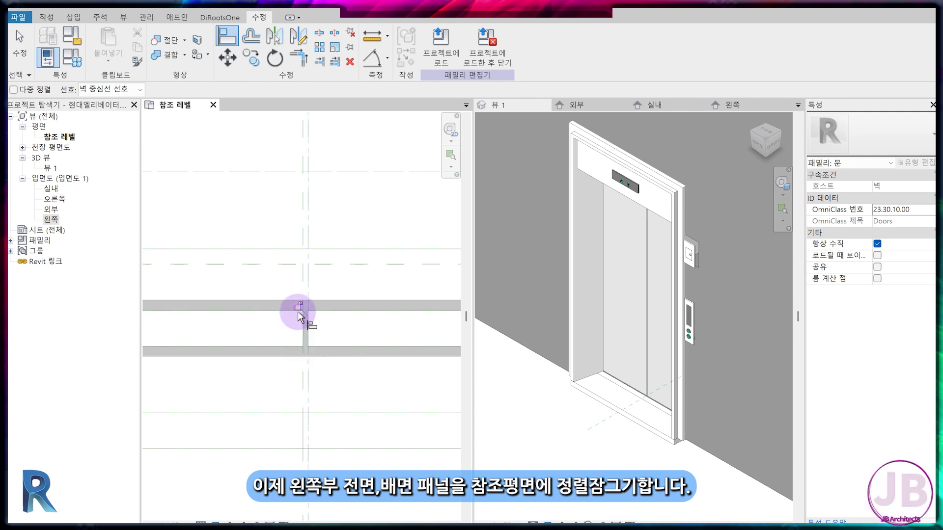
left_click(297, 309)
Align the left end of the rear panel with the 5 mm offset reference plane and lock it
scroll(297, 353, "down", 1)
middle_click_drag(303, 403, 263, 292)
left_click(262, 291)
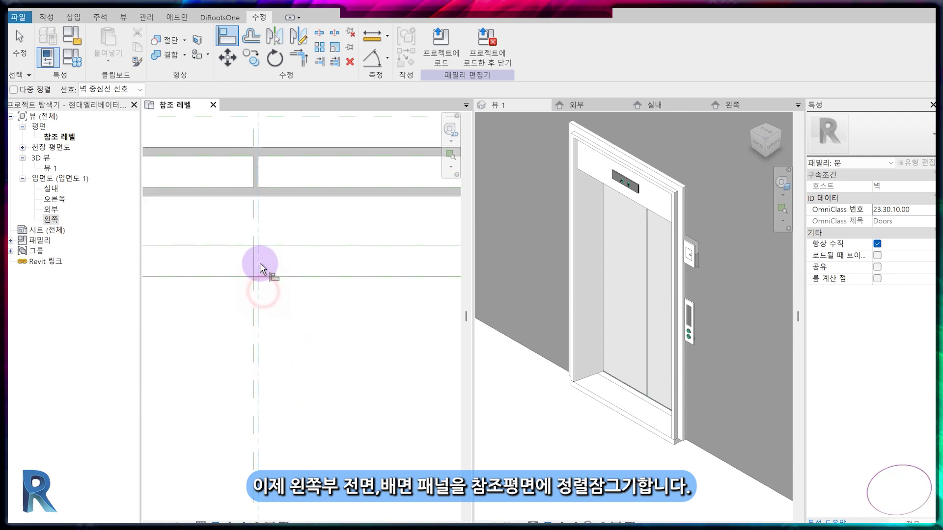
left_click(258, 263)
left_click(250, 301)
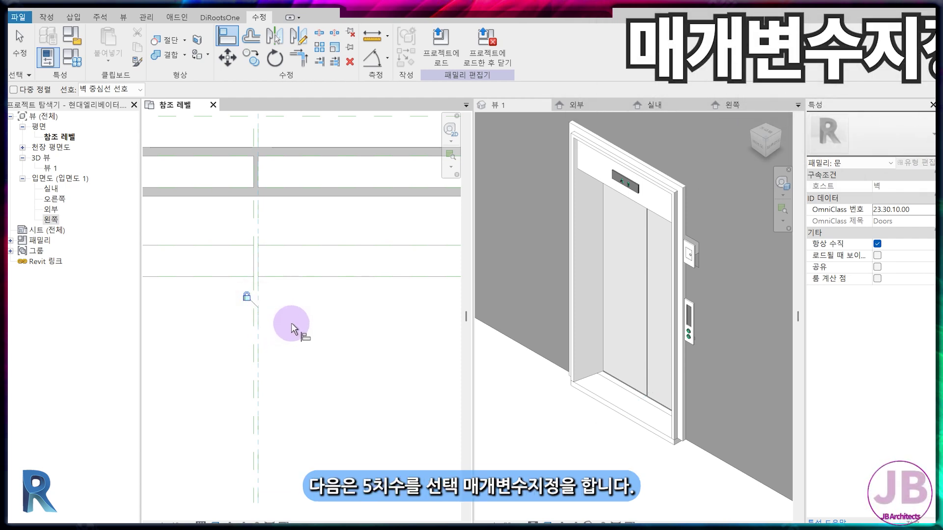
key("Escape")
key("Escape")
Label the 5 mm dimension with a new family type parameter named close, grouped under 기타
scroll(291, 323, "down", 10)
middle_click_drag(291, 323, 313, 376)
scroll(347, 211, "up", 1)
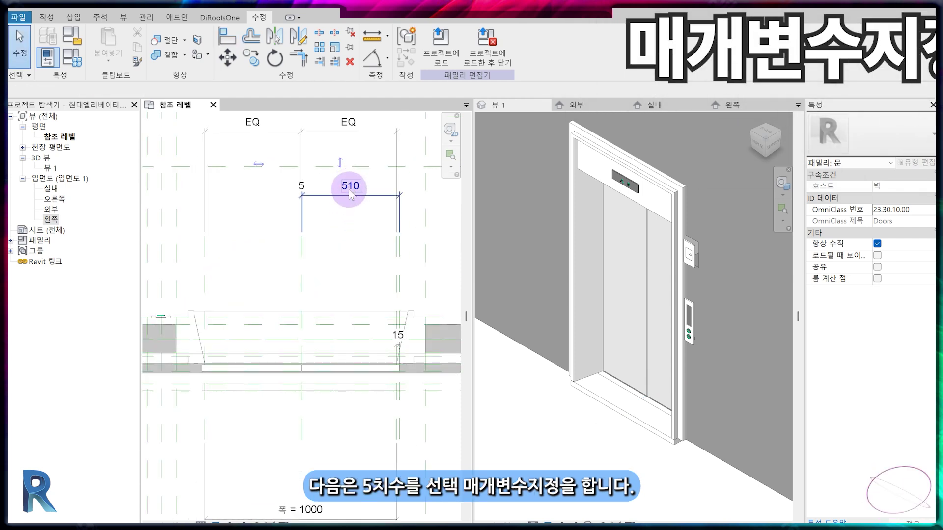
scroll(301, 187, "up", 2)
left_click(300, 187)
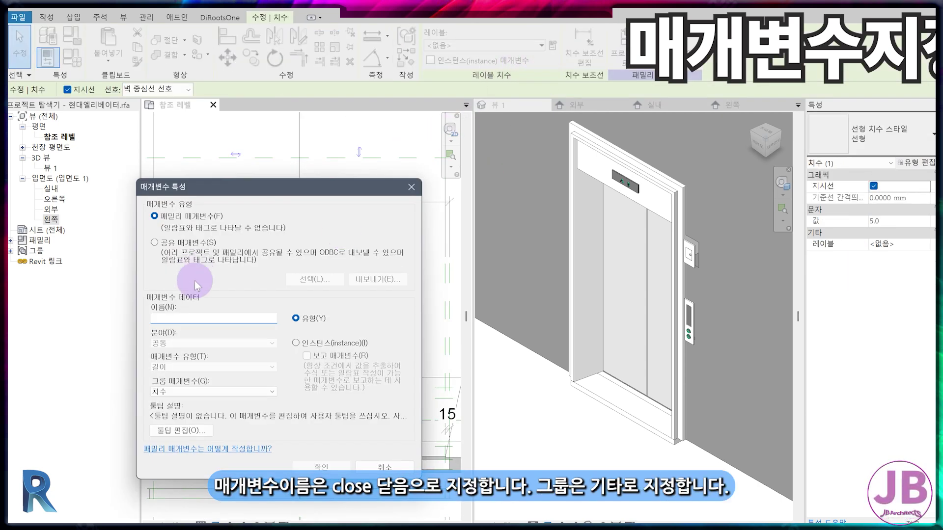
type("close")
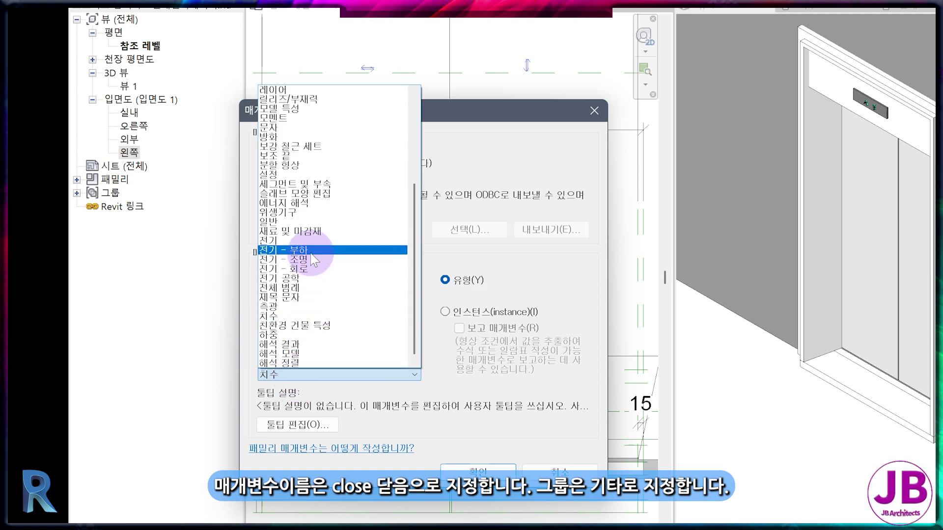
scroll(309, 250, "up", 3)
left_click(300, 131)
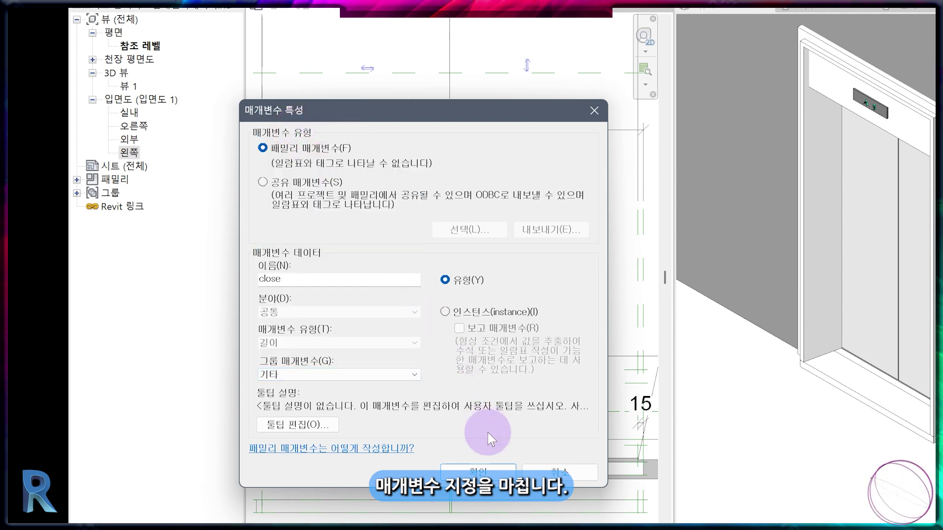
left_click(481, 465)
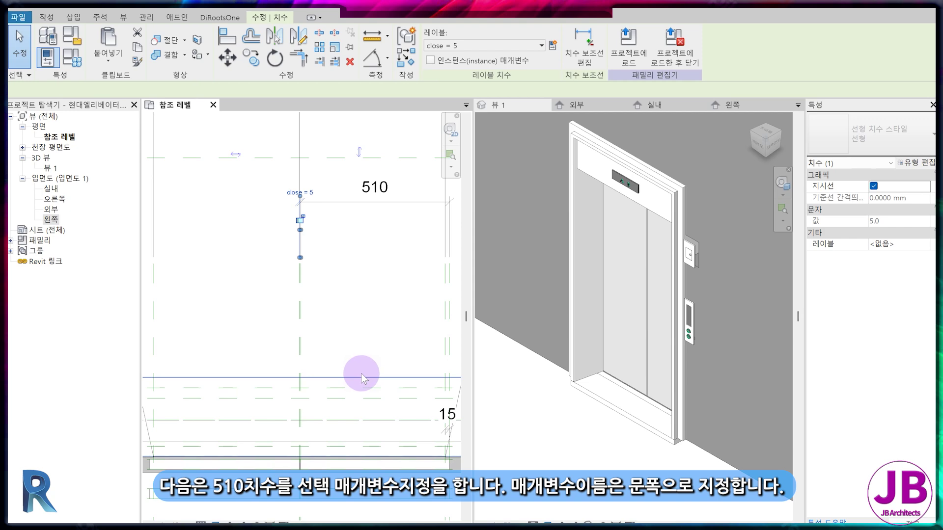
Label the 510 mm dimension with a new family type parameter named 문폭, grouped under 치수
left_click(373, 207)
left_click(552, 40)
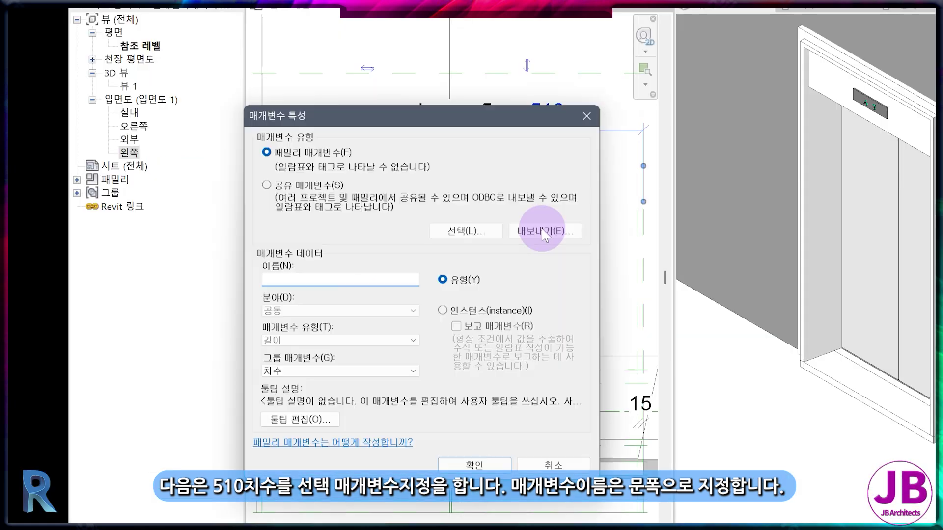
left_click(396, 275)
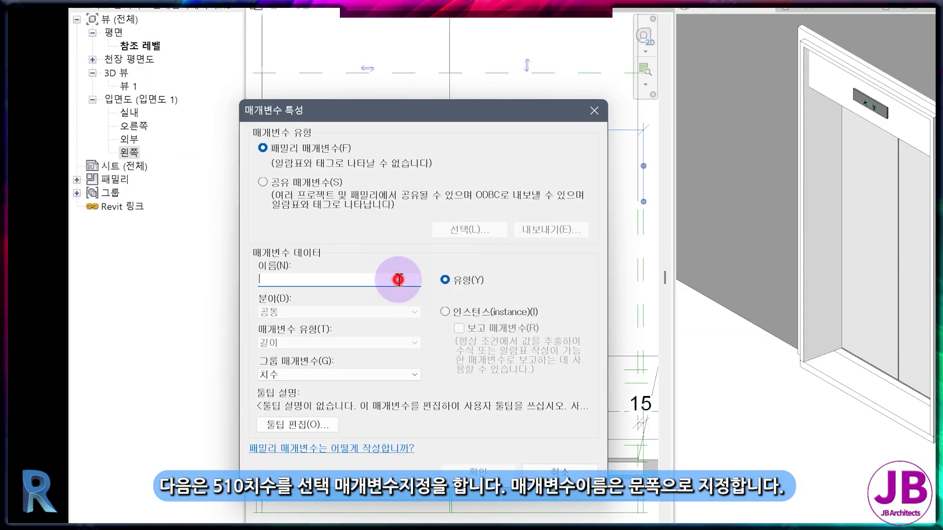
type("문폭")
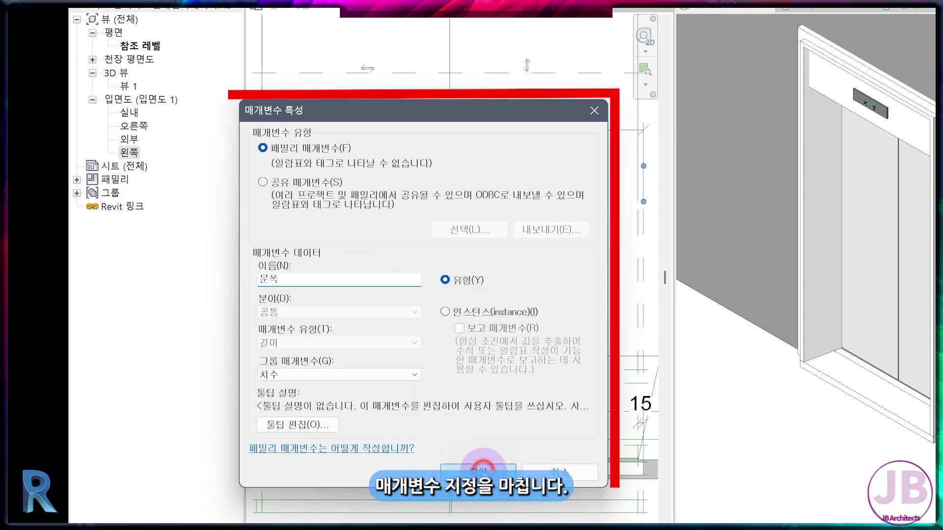
left_click(478, 469)
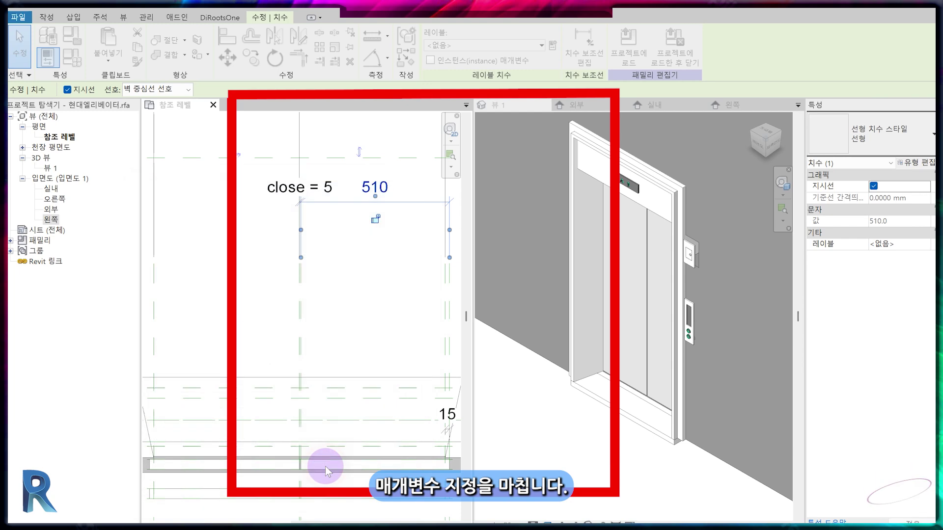
Copy the reference plane at the panel's right end about 400 mm to the right
scroll(289, 284, "up", 2)
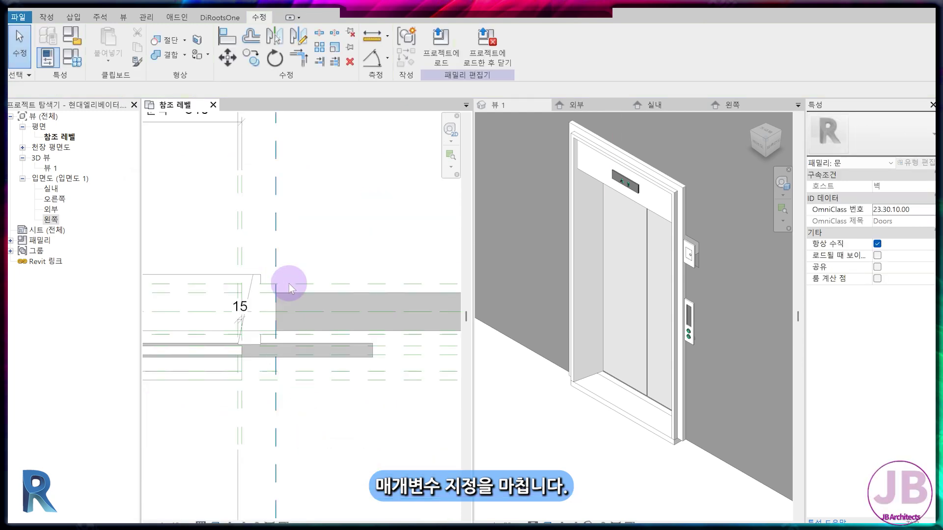
left_click(242, 397)
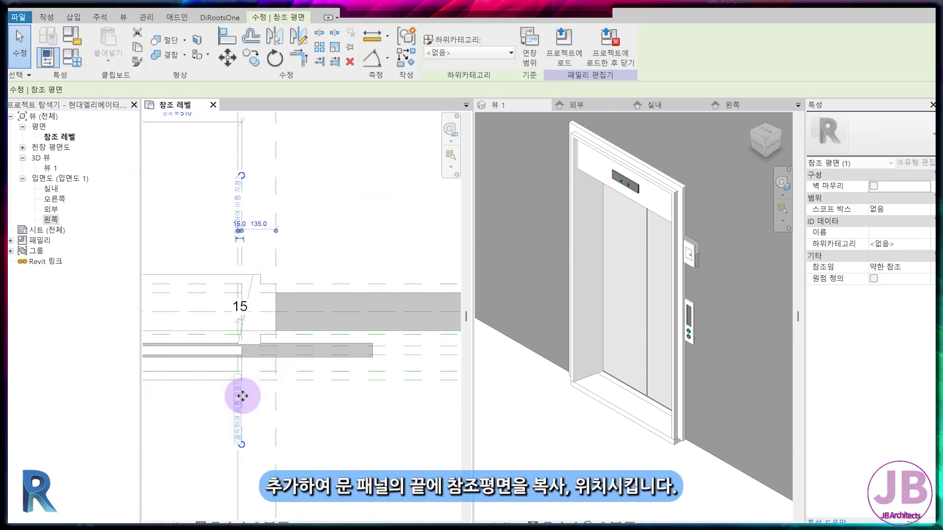
key("c")
key("o")
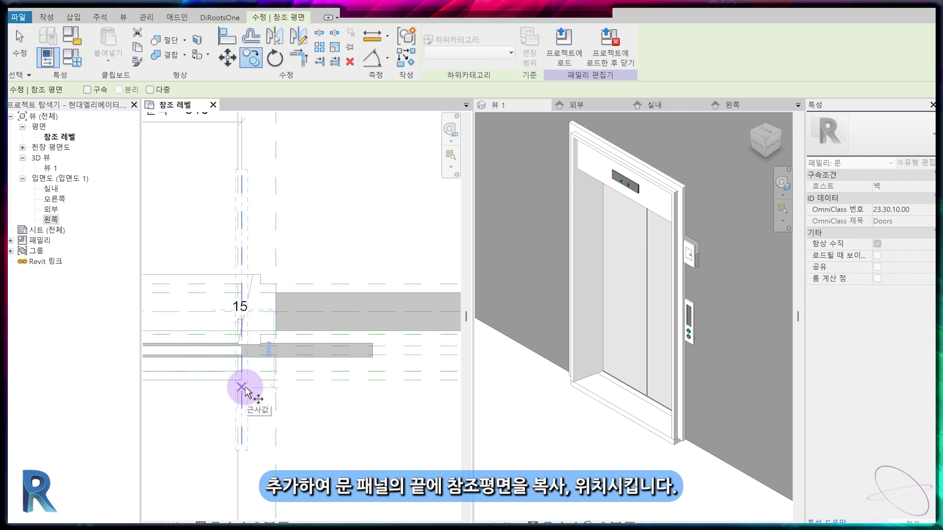
left_click(241, 380)
left_click(421, 389)
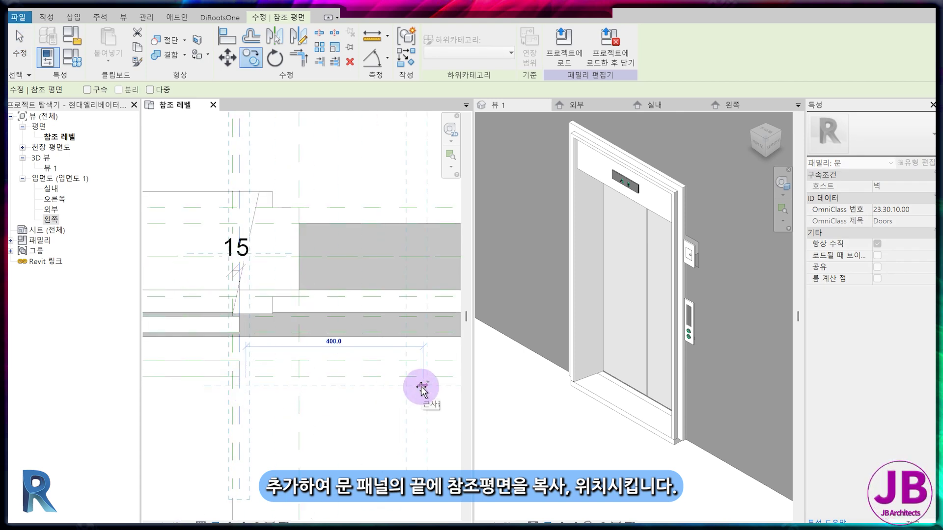
key("Escape")
middle_click_drag(408, 237, 316, 215)
scroll(355, 270, "up", 1)
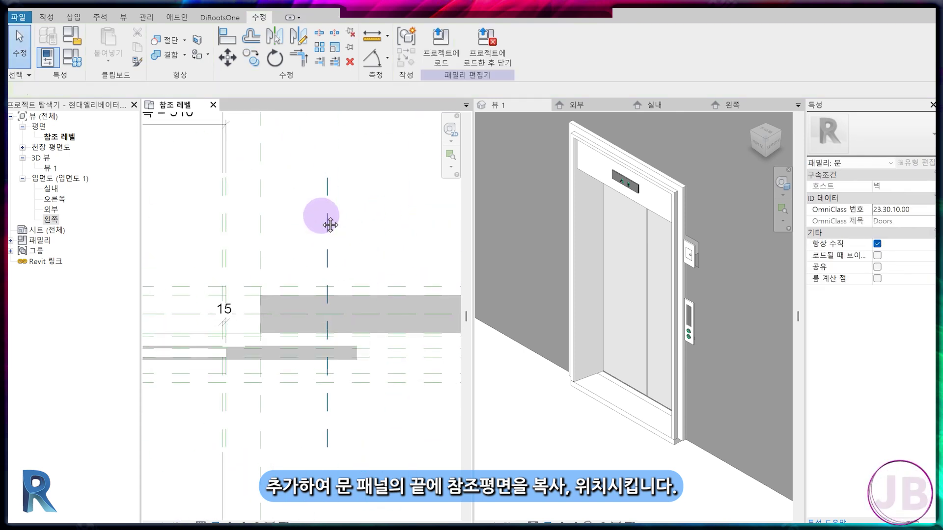
Align the newly copied reference plane with the right end of the grey strip that extends past the door panel
key("a")
key("l")
left_click(356, 350)
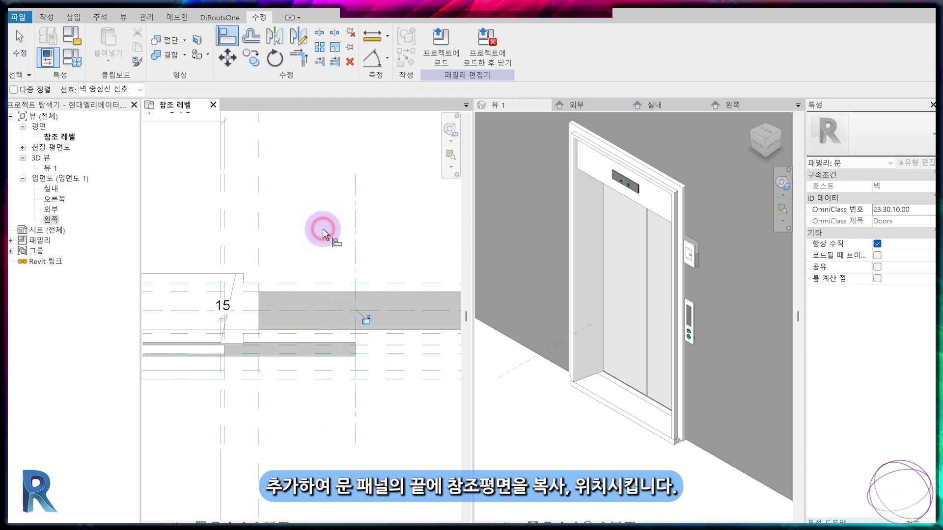
middle_click_drag(329, 284, 356, 308)
Dimension the distance between the panel-end reference plane and the reference plane at the grey strip's right end
key("d")
key("i")
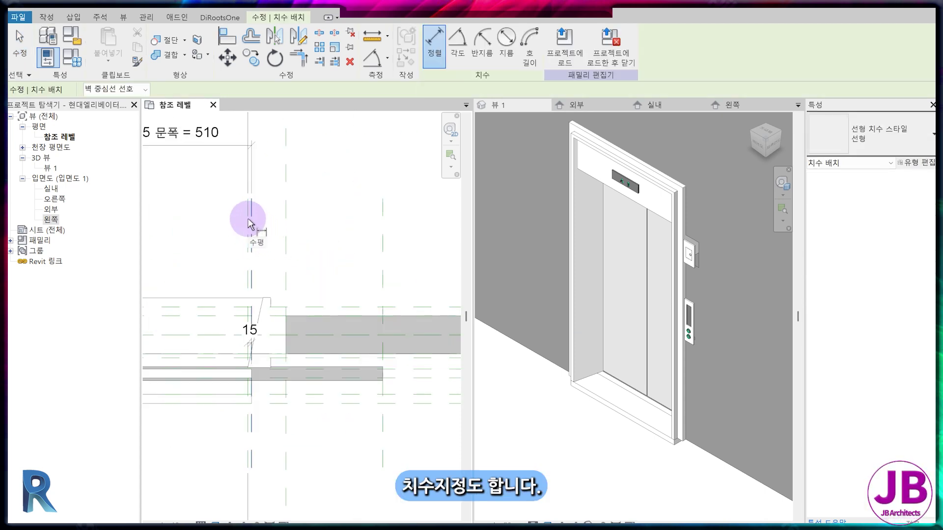
left_click(250, 222)
left_click(382, 227)
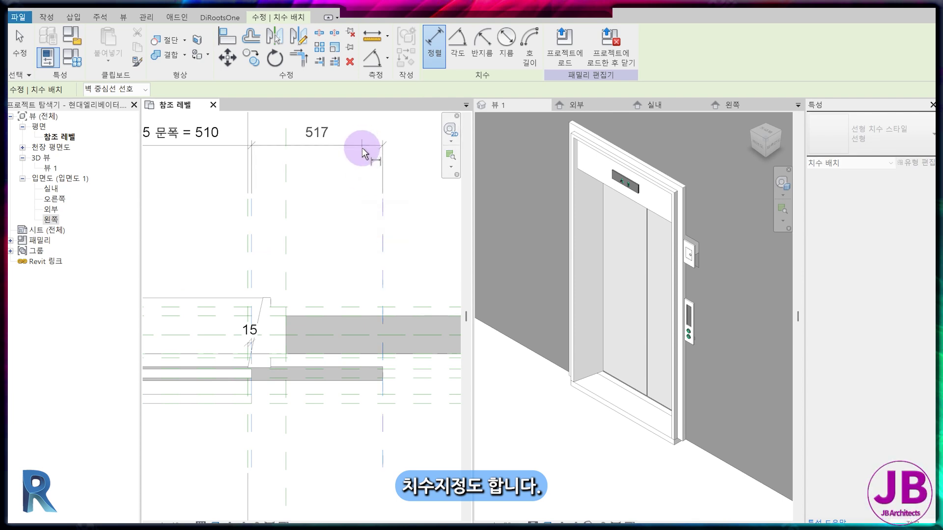
left_click(362, 152)
key("Escape")
key("Escape")
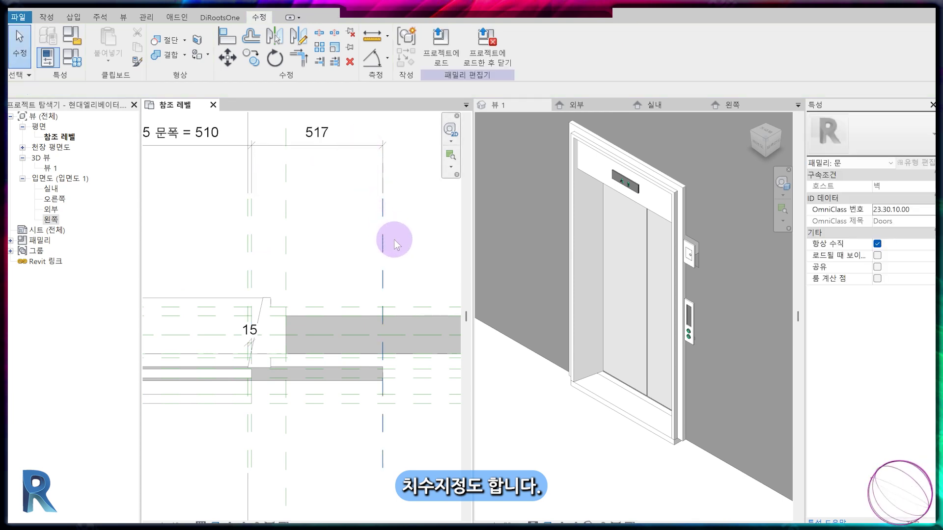
Set the dimension from the panel-end reference plane to the grey strip's end reference plane to 510 mm
left_click(382, 238)
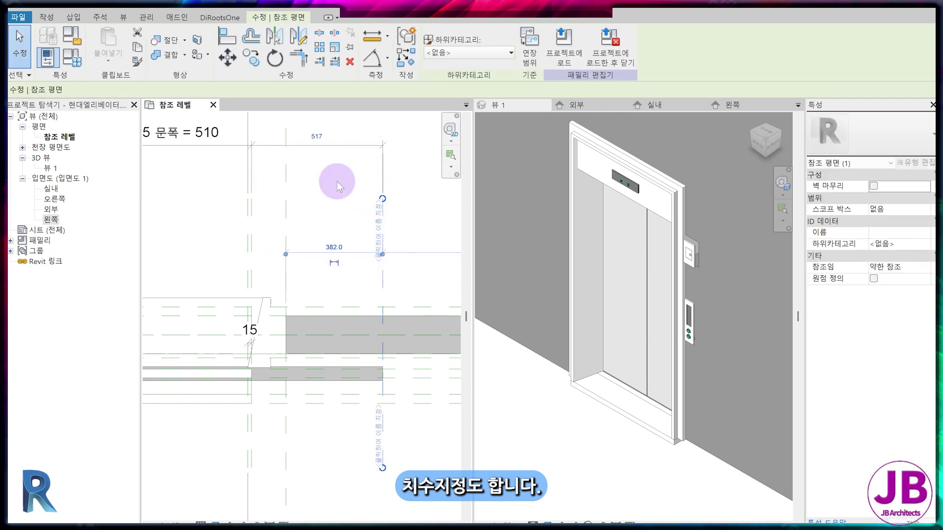
left_click(324, 136)
type("510")
key("Return")
scroll(267, 270, "down", 3)
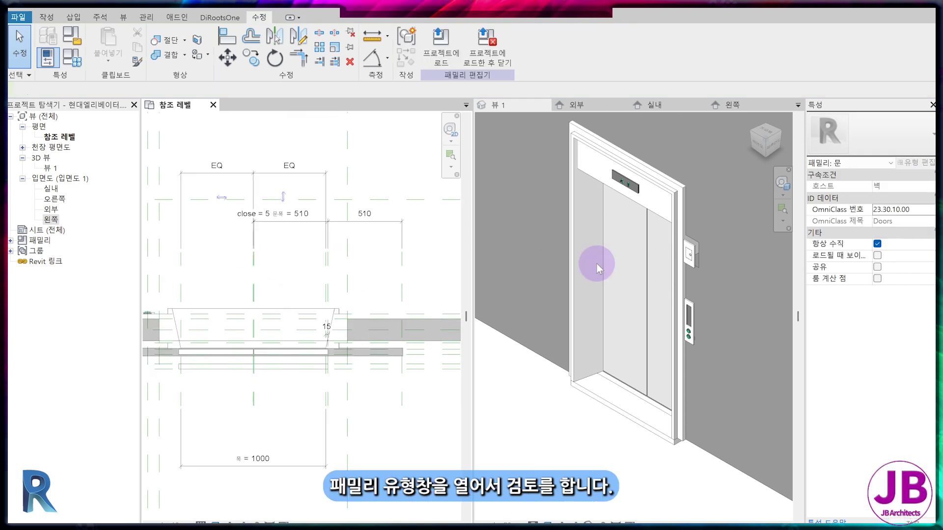
Open the family types and locate the close parameter in the 기타 group
left_click(69, 58)
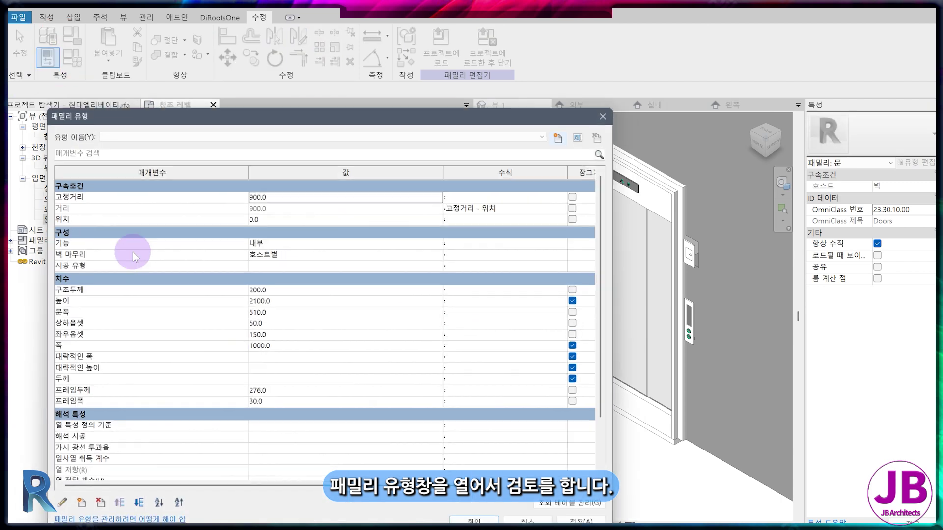
left_click(270, 288)
left_click_drag(267, 117, 260, 42)
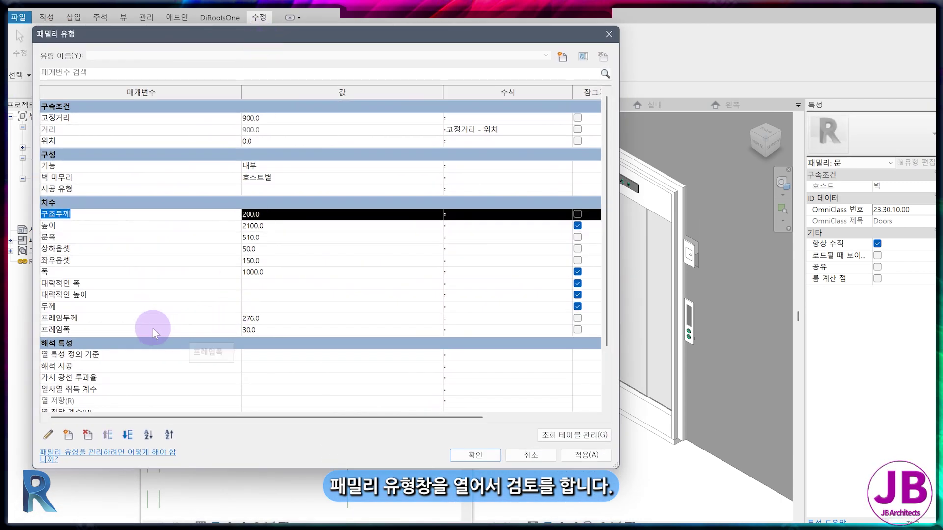
scroll(558, 249, "down", 3)
left_click(595, 256)
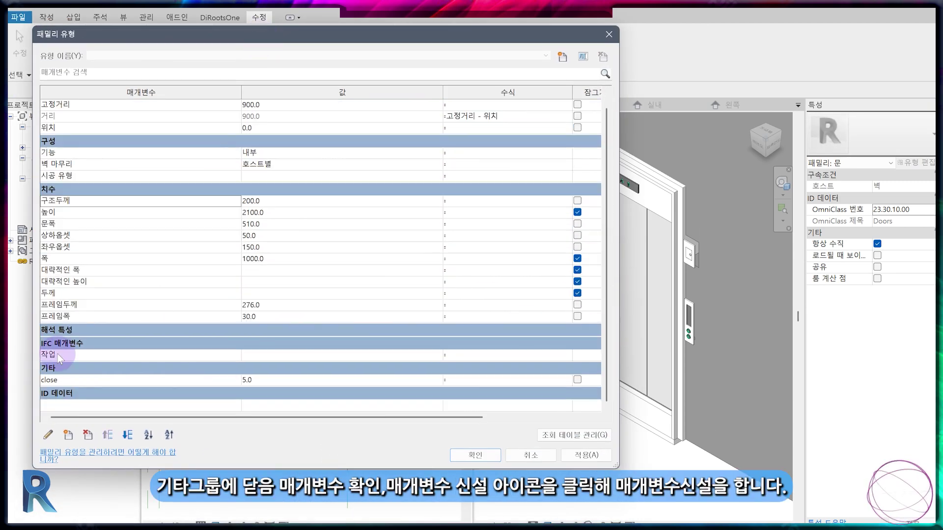
left_click(69, 379)
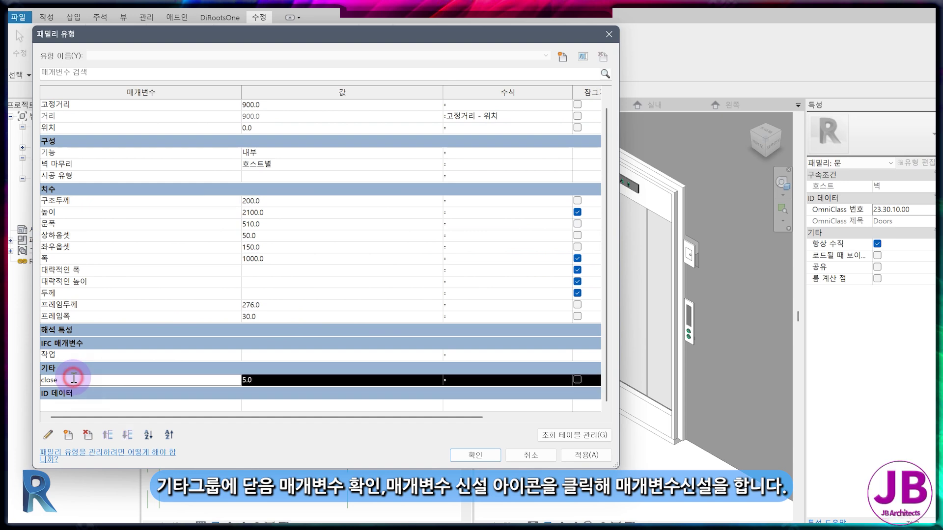
Create a new family type parameter named OPEN with parameter type 예/아니오, grouped under 기타
left_click(69, 435)
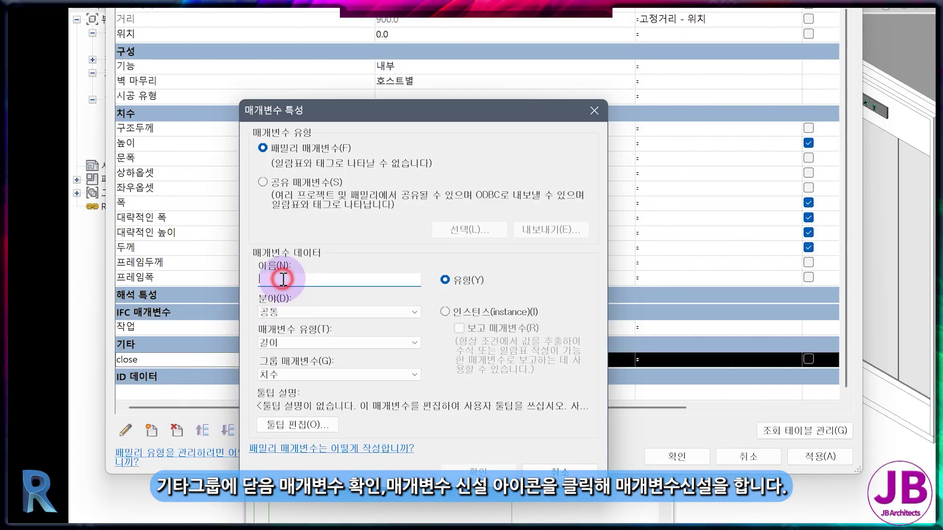
type("OPEN")
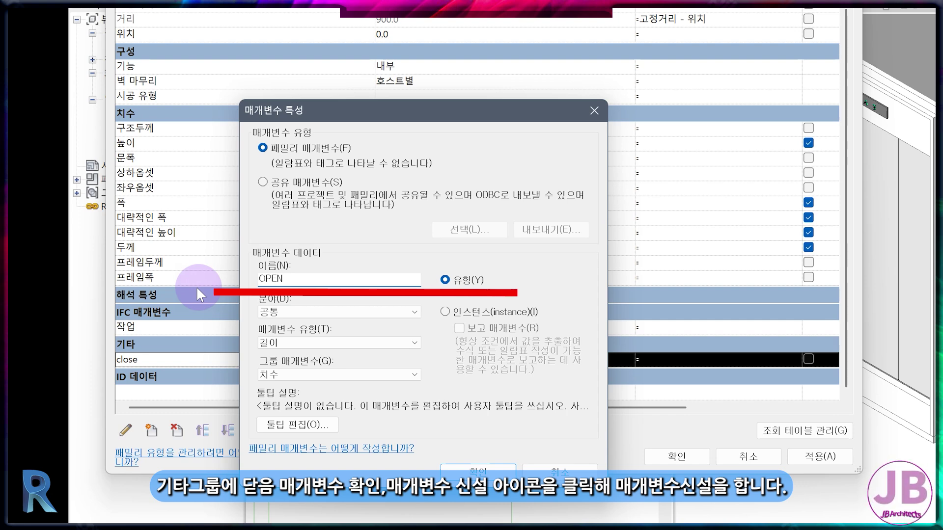
left_click(315, 377)
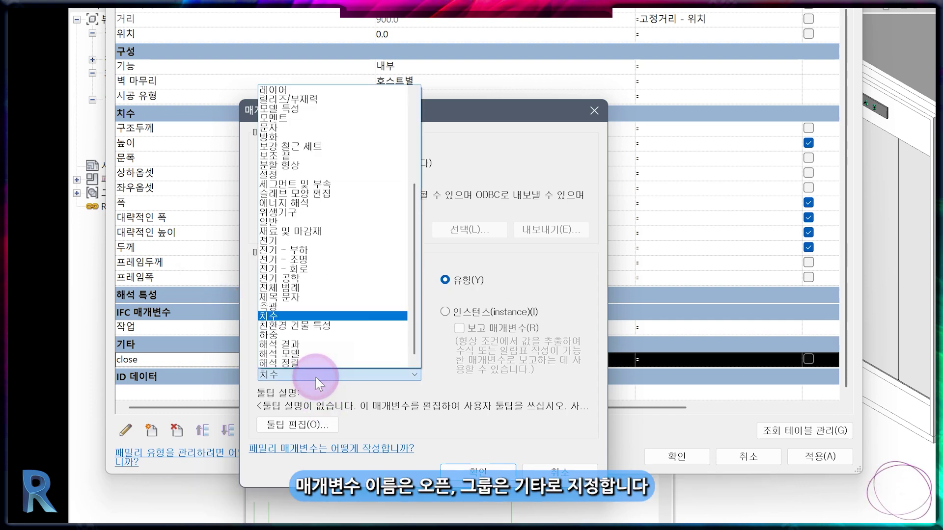
scroll(321, 231, "up", 5)
left_click(311, 158)
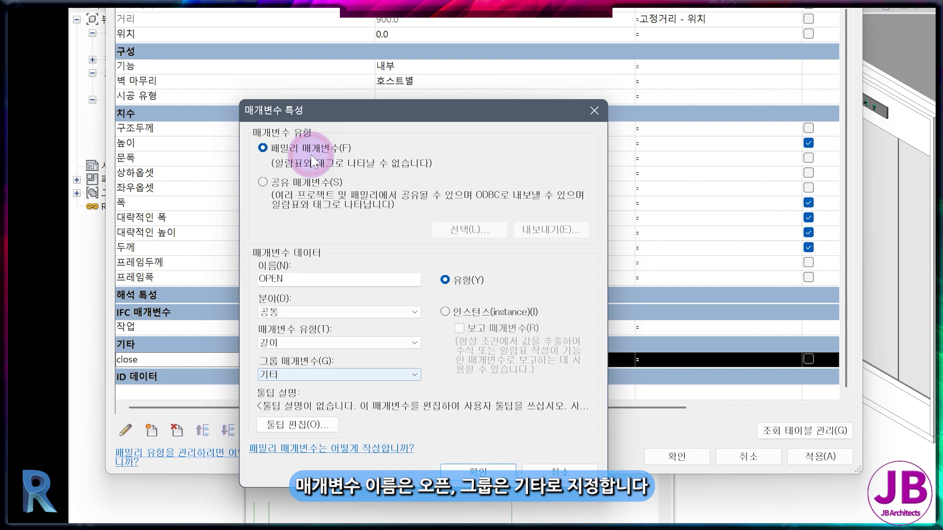
left_click(303, 342)
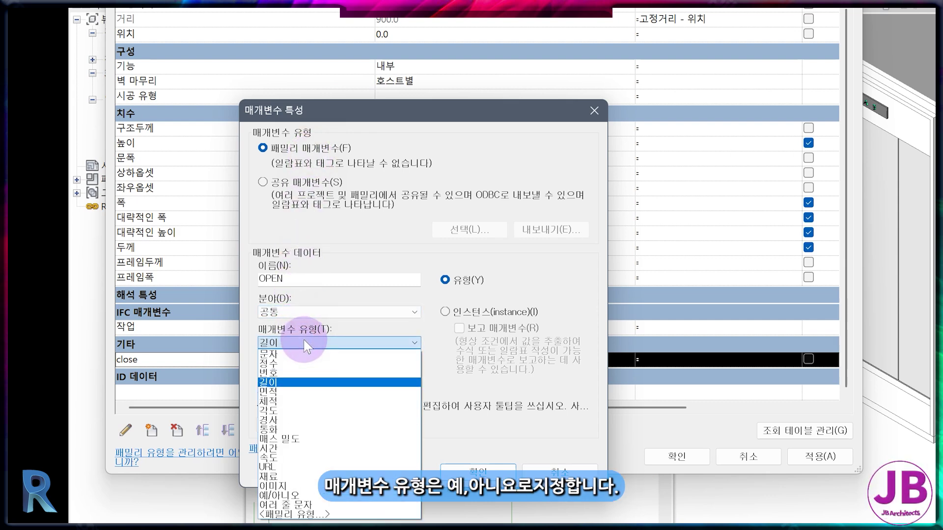
left_click(339, 496)
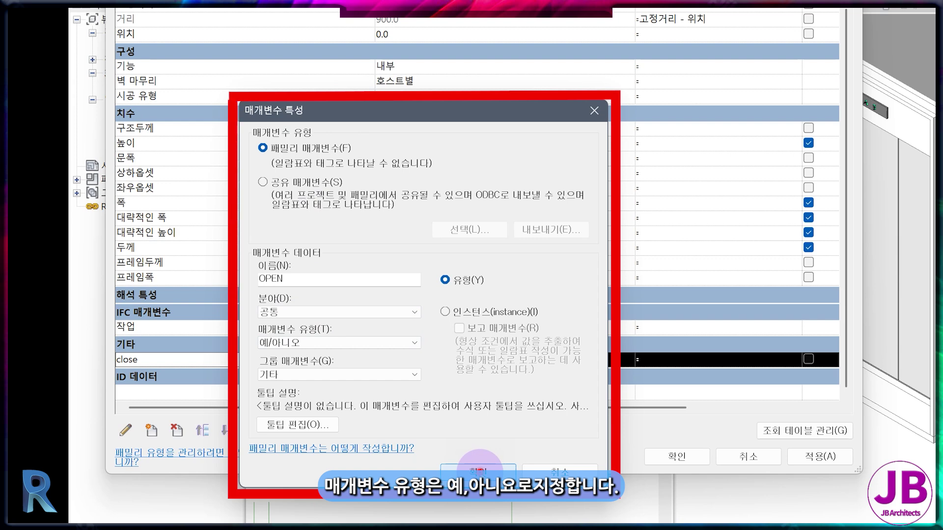
left_click(478, 470)
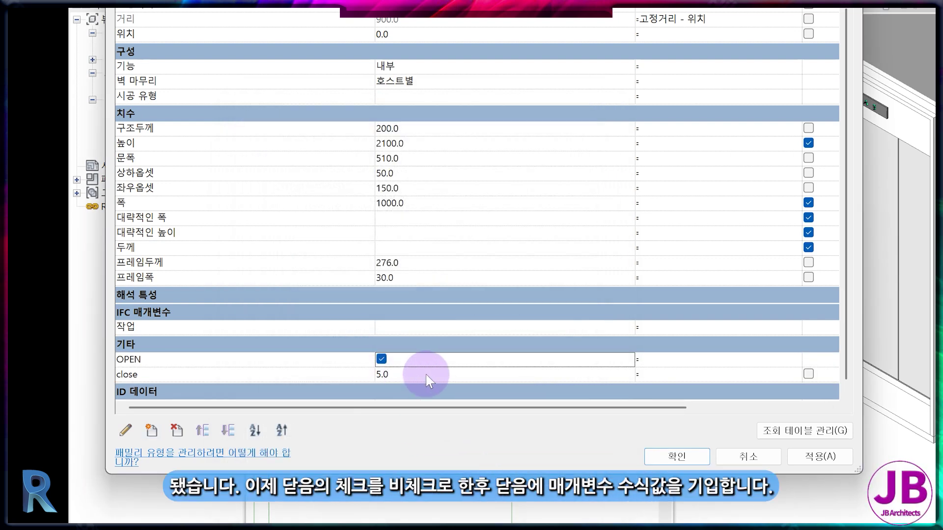
Give close the formula if(OPEN,폭/2,폭/2-문폭/2+10), and accept the family types with OPEN turned on
left_click(381, 359)
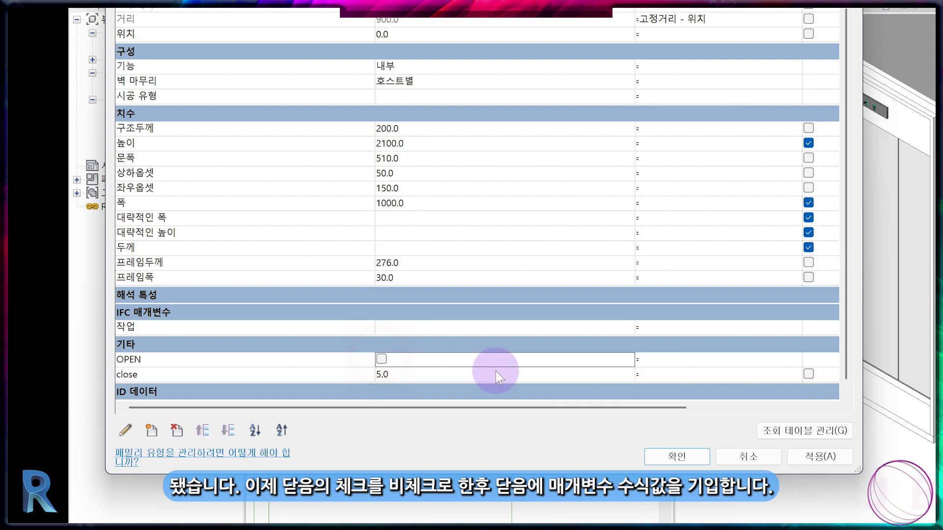
left_click(652, 376)
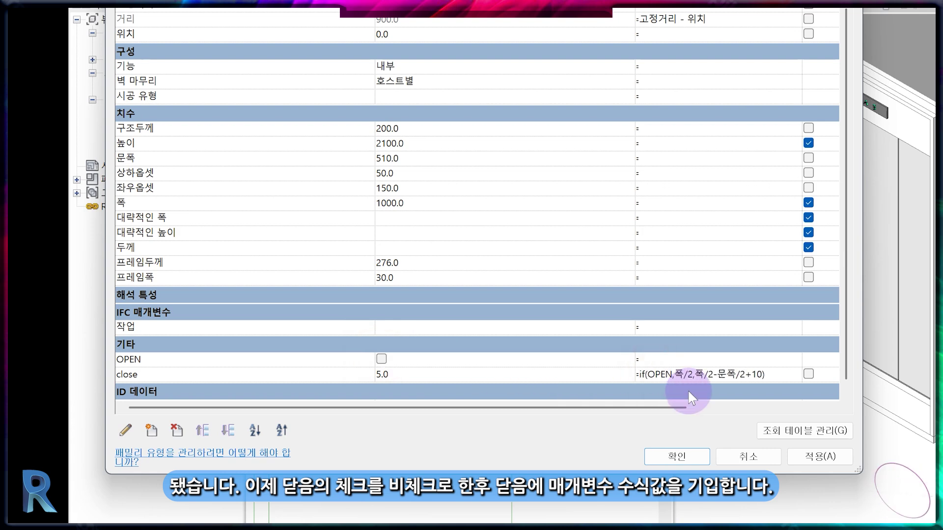
key("Tab")
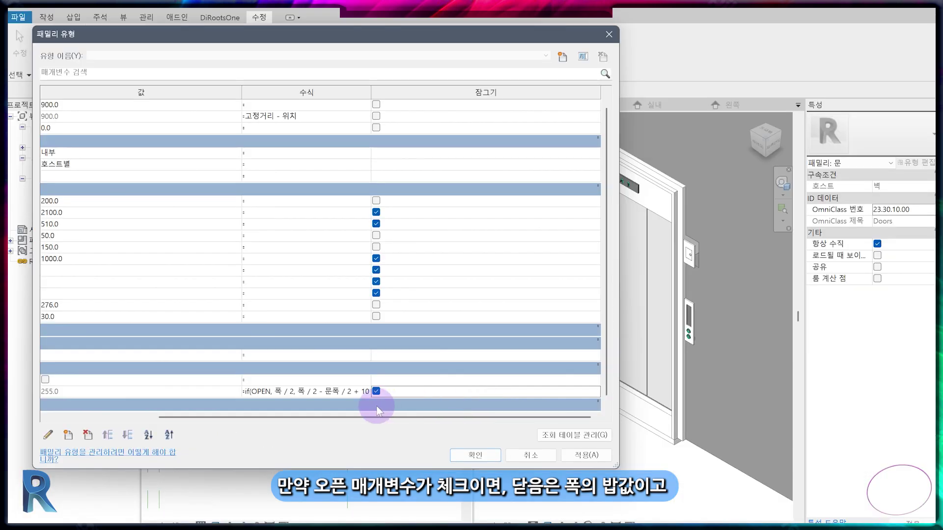
left_click_drag(307, 417, 146, 415)
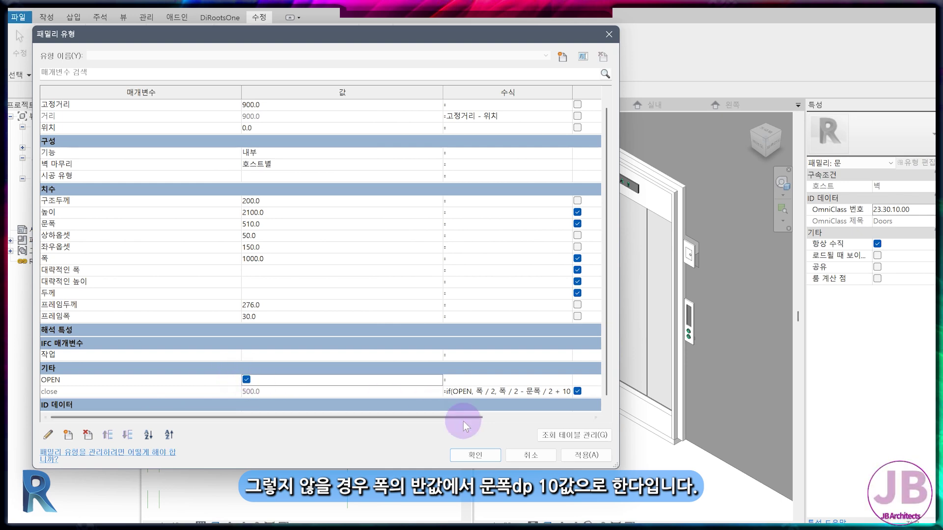
left_click(487, 457)
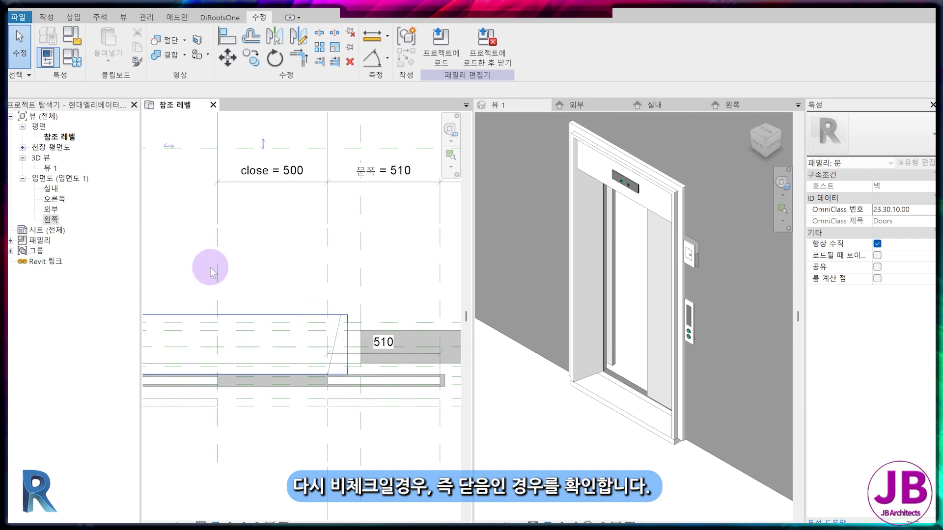
Turn OPEN off in the family types and accept it to check the closed position of the panels
left_click(72, 60)
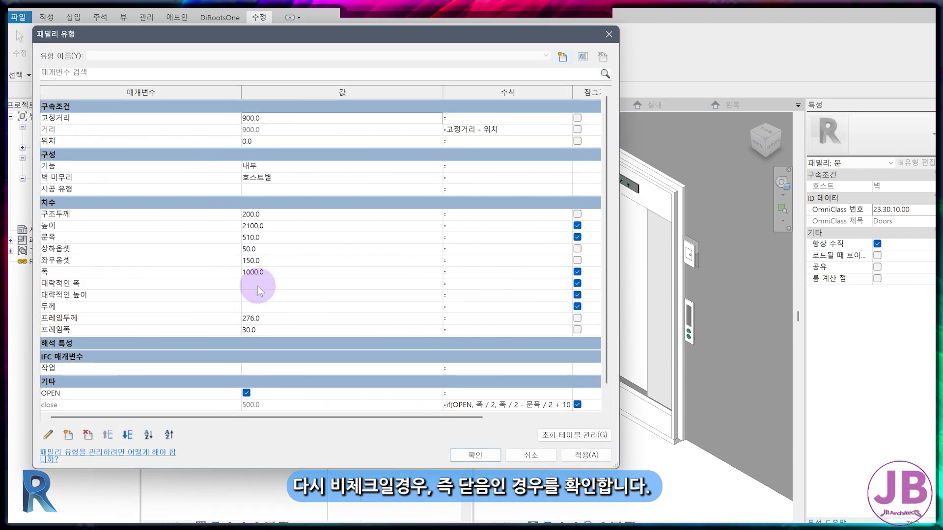
left_click(247, 393)
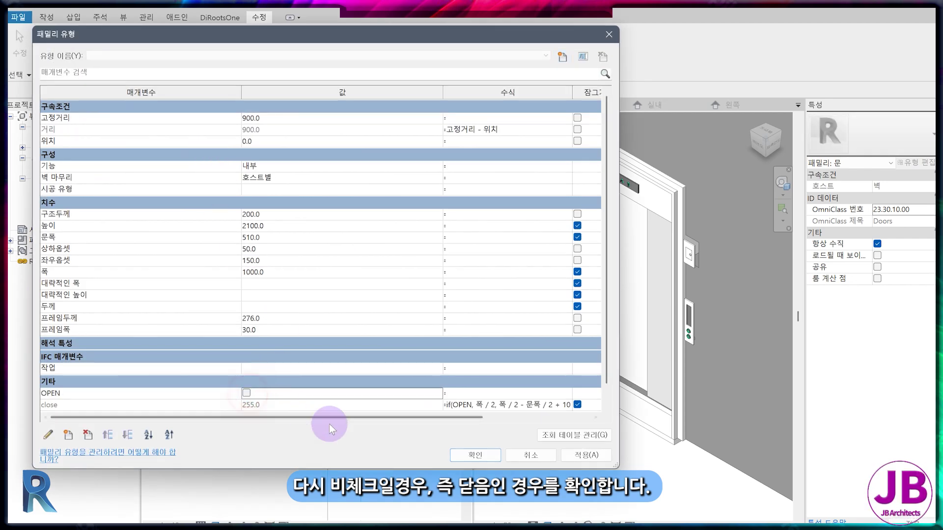
left_click(474, 455)
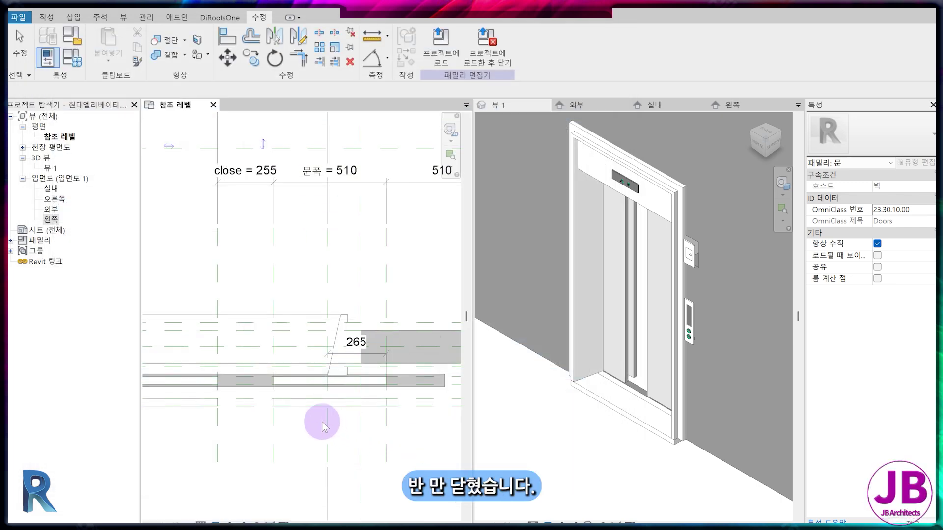
Change the close formula to if(OPEN, 폭 / 2, 폭 / 2 - 문폭 + 15 mm), apply it and accept the family types
left_click(76, 64)
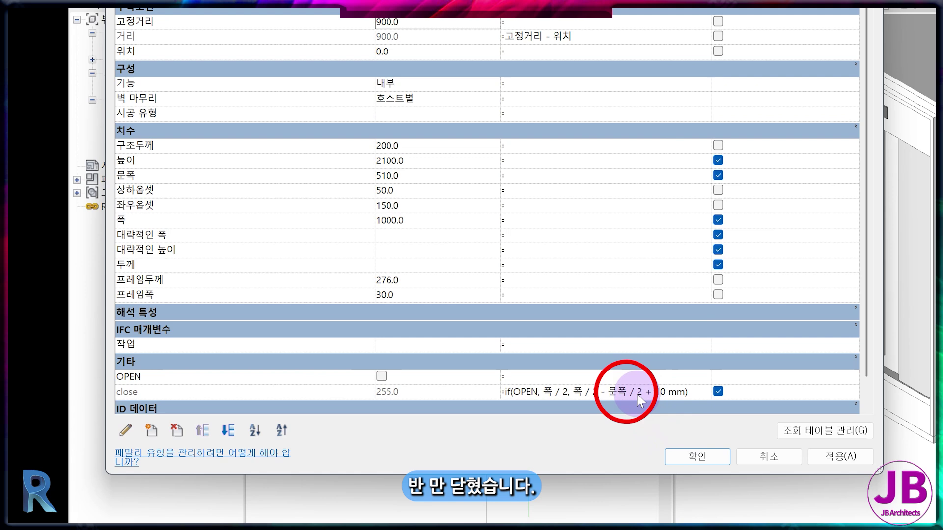
left_click(688, 393)
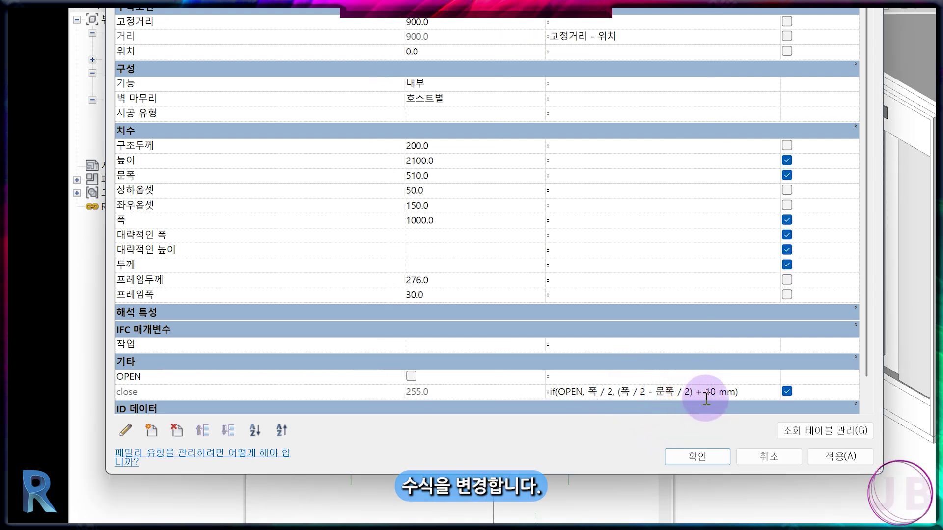
key("BackSpace")
key("BackSpace")
key("BackSpace")
key("BackSpace")
key("BackSpace")
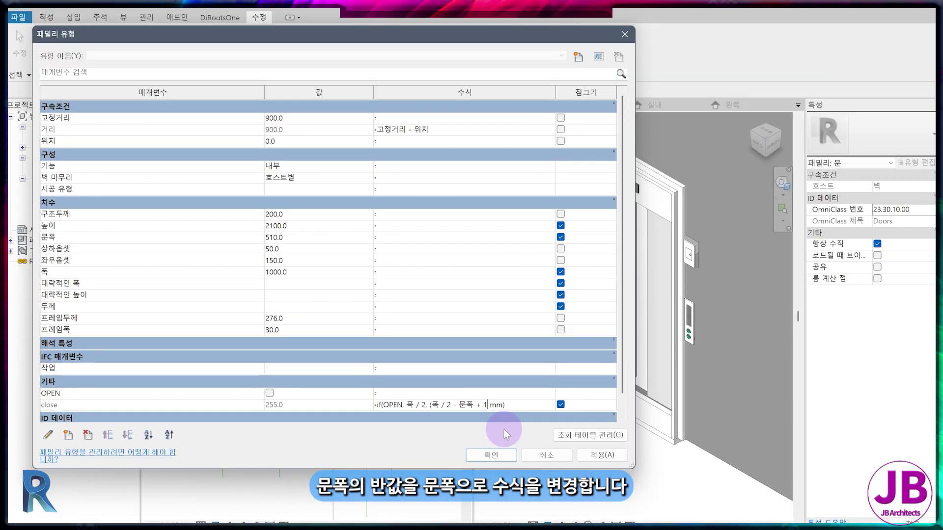
key("BackSpace")
type("5")
left_click(621, 391)
key("BackSpace")
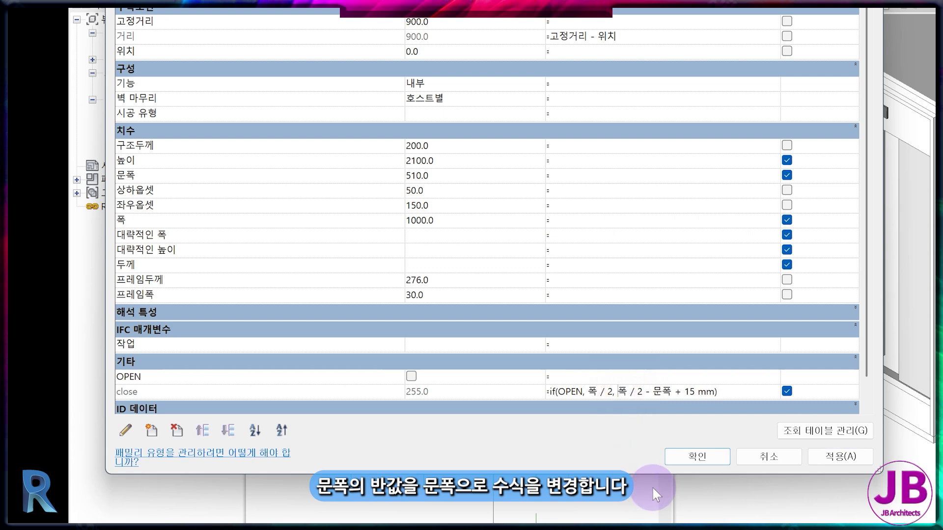
left_click(826, 460)
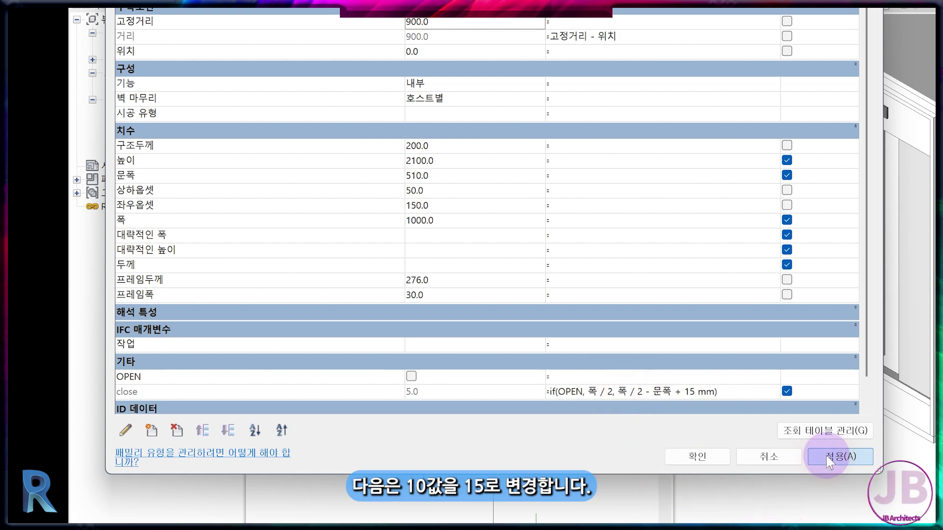
left_click(689, 458)
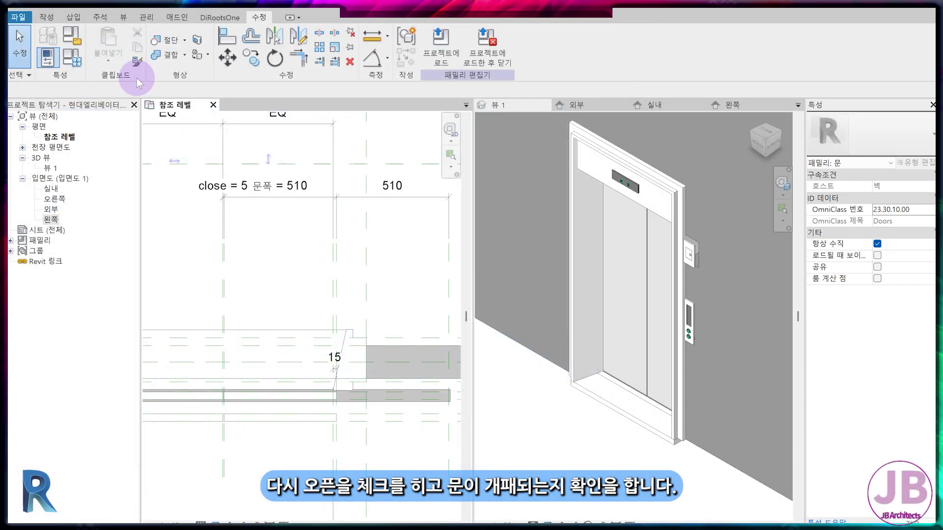
Turn the OPEN parameter on and off repeatedly in the family types, applying each change to test the panels, and end with it off
left_click(82, 58)
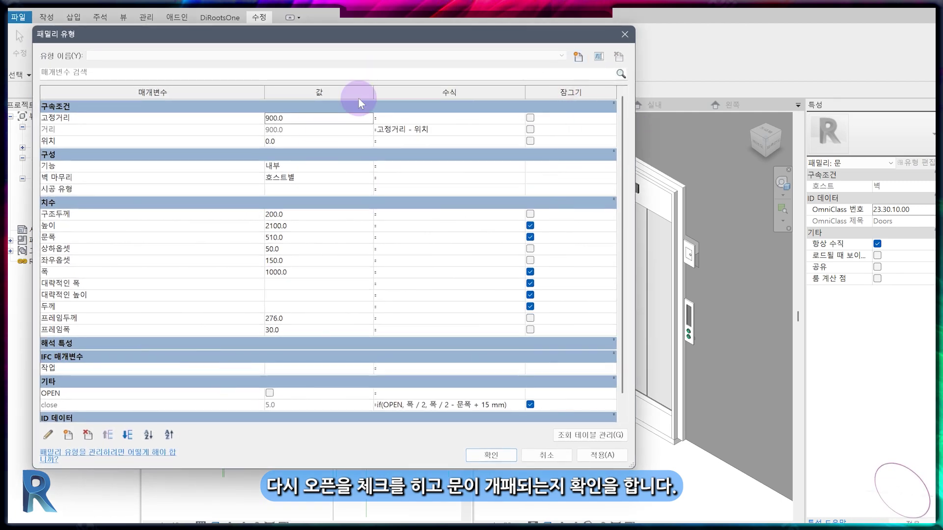
left_click_drag(634, 126, 539, 137)
left_click(236, 356)
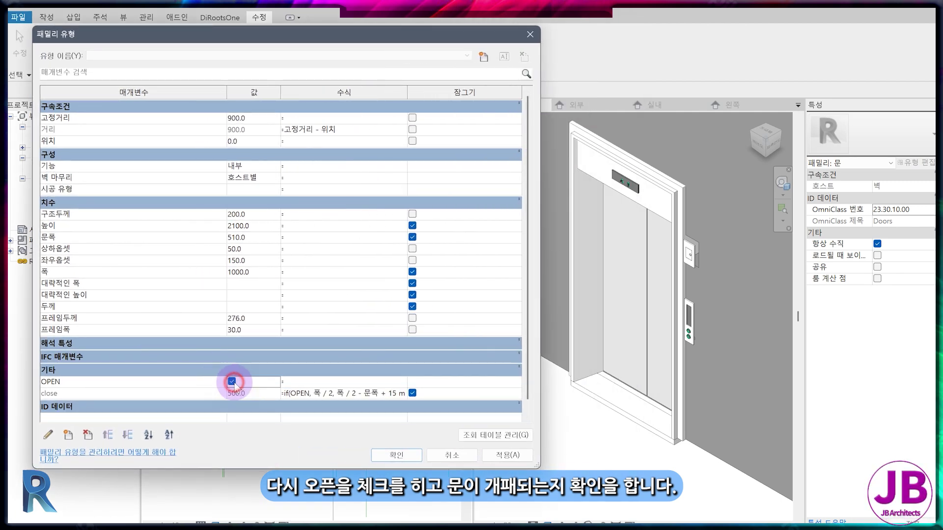
left_click(519, 458)
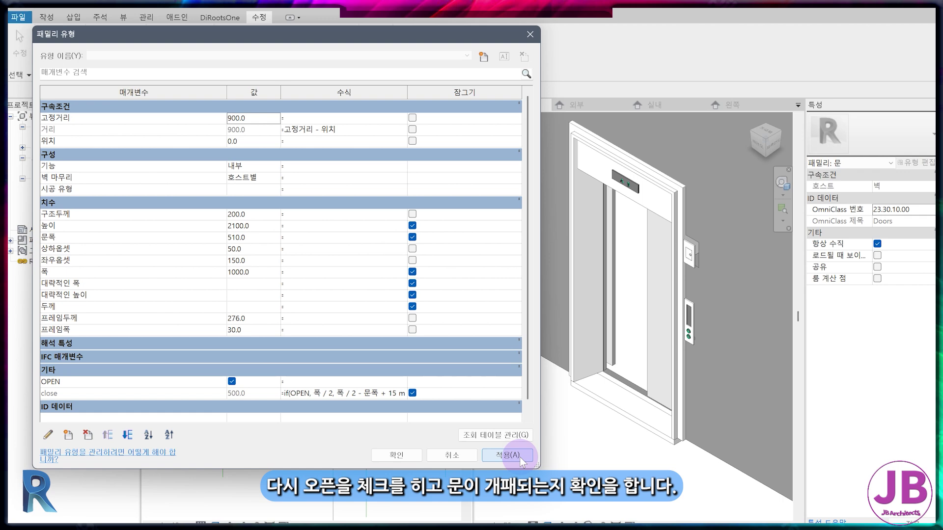
left_click(231, 382)
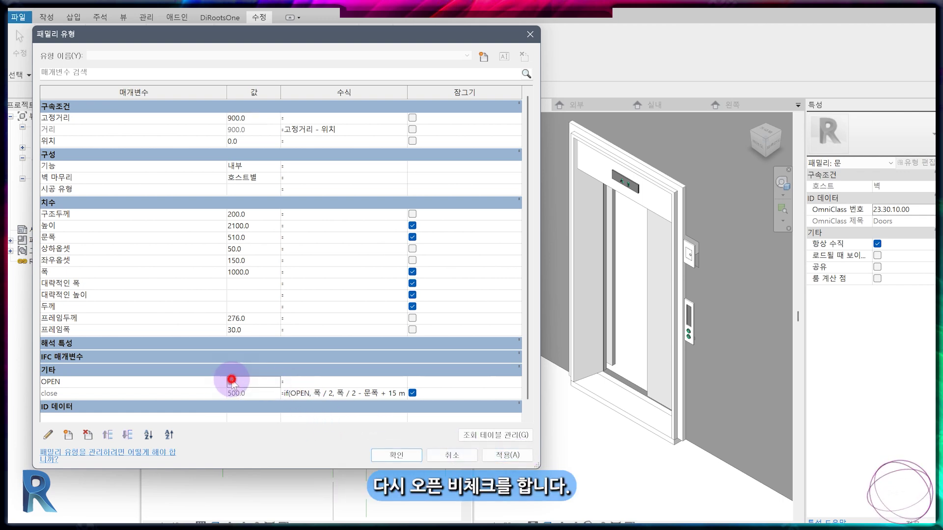
left_click(494, 457)
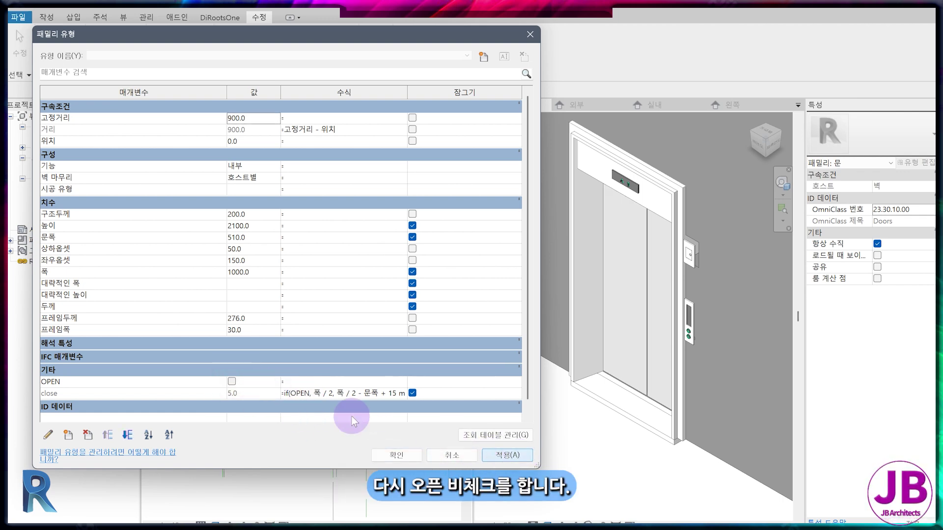
left_click(493, 456)
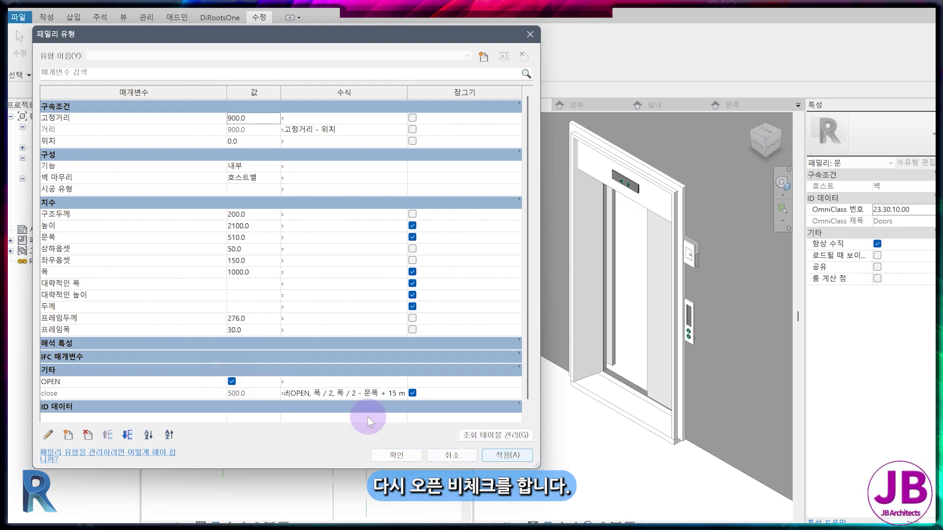
left_click(398, 456)
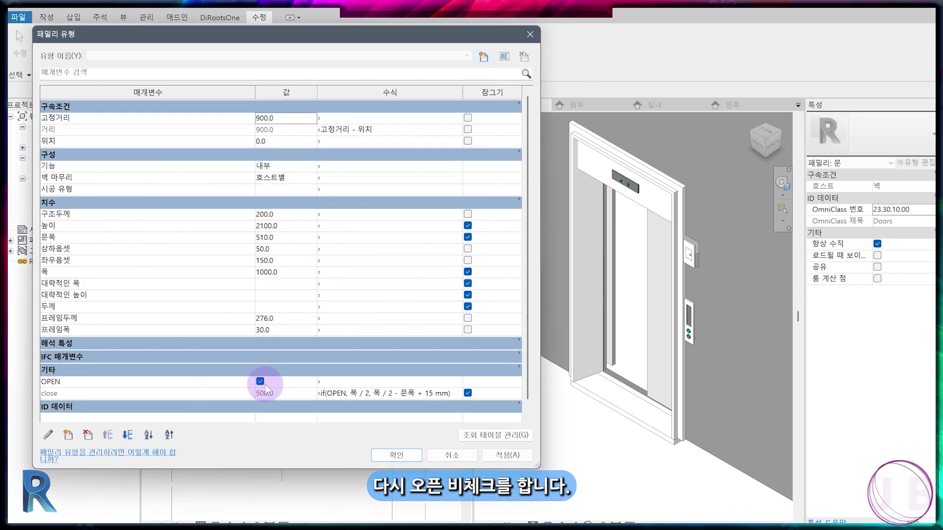
left_click(262, 382)
left_click(500, 454)
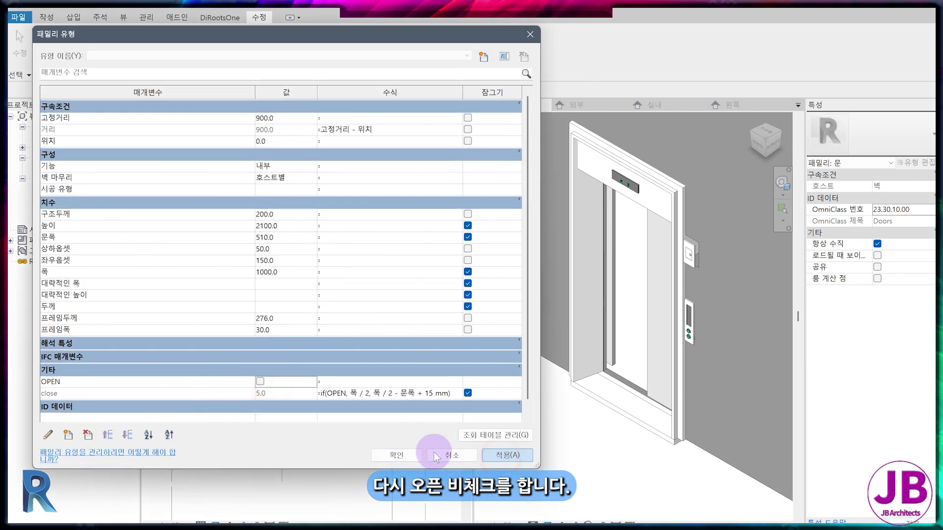
Accept the family types, then mirror a copy of the right panel's inner reference plane about the door's centre plane
left_click(411, 453)
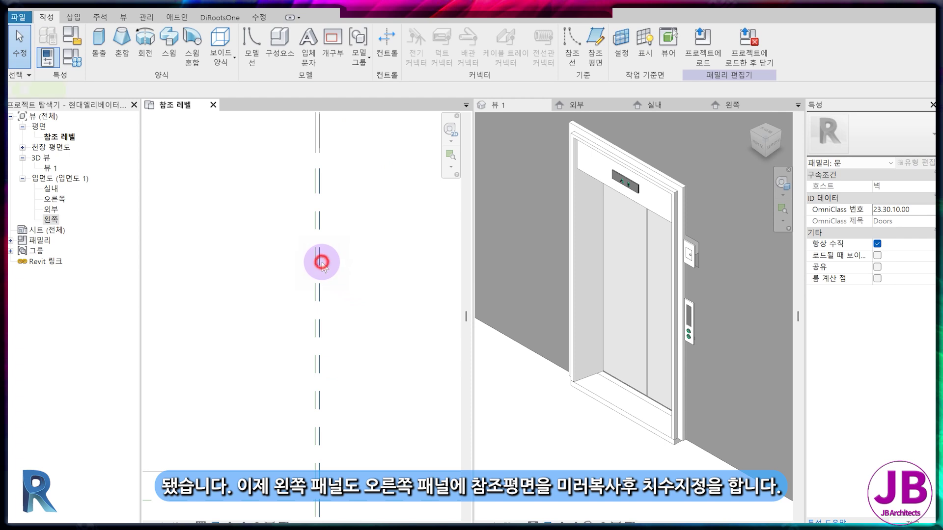
left_click(322, 263)
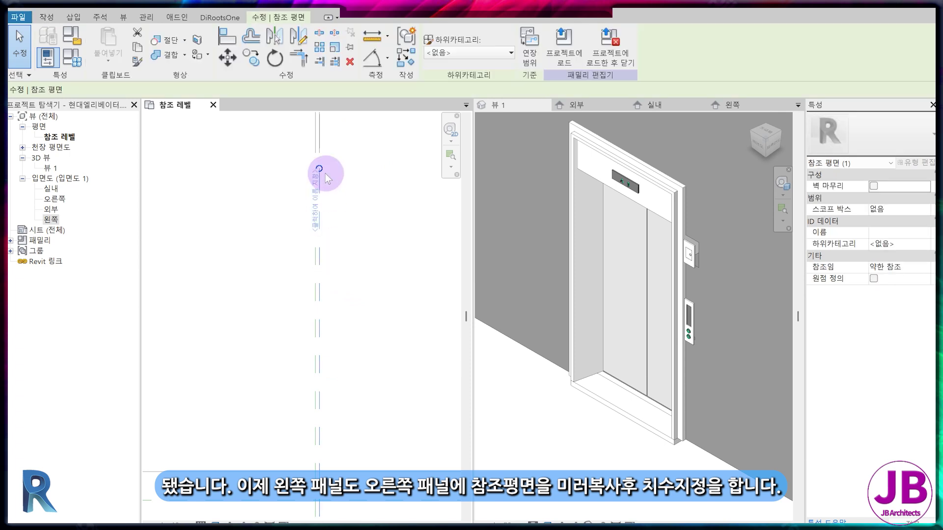
key("d")
key("m")
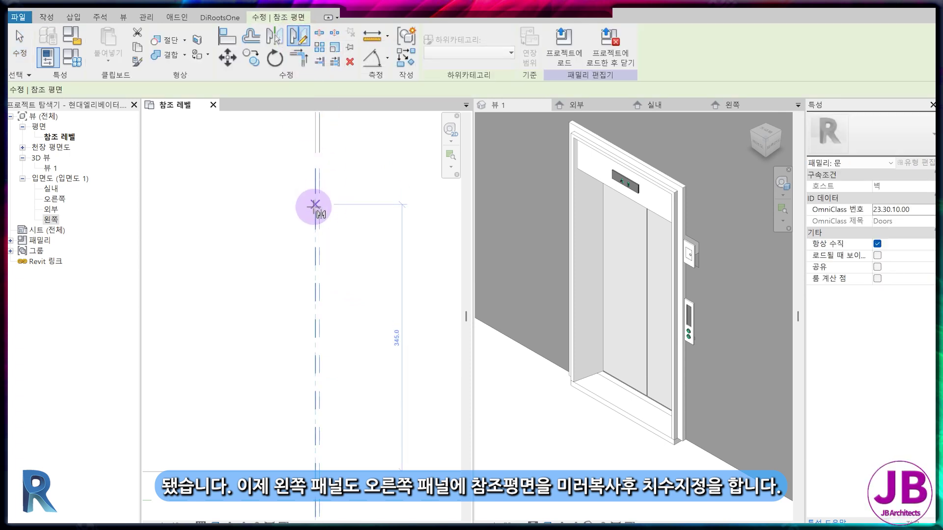
left_click(318, 204)
left_click(320, 136)
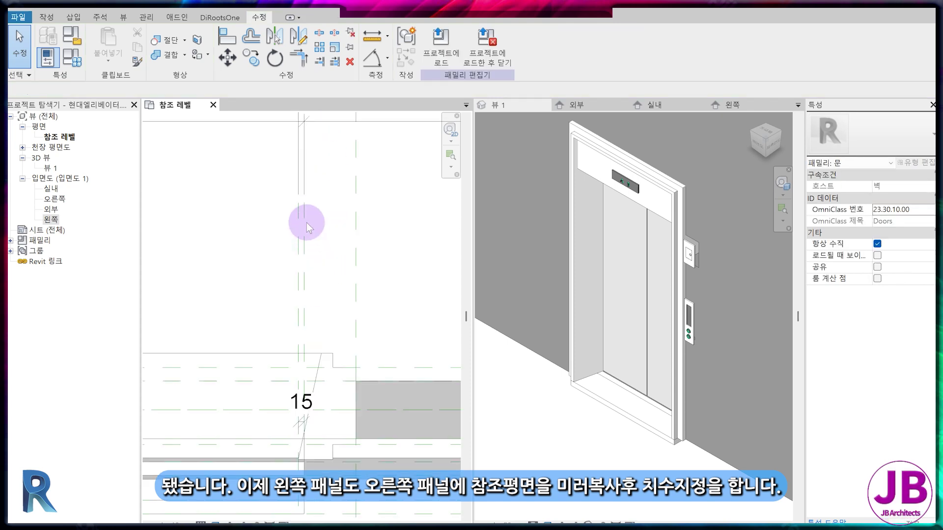
Mirror copies of the right panel's two remaining reference planes about the door's centre plane to the left side
left_click(304, 225)
middle_click_drag(380, 277, 210, 283)
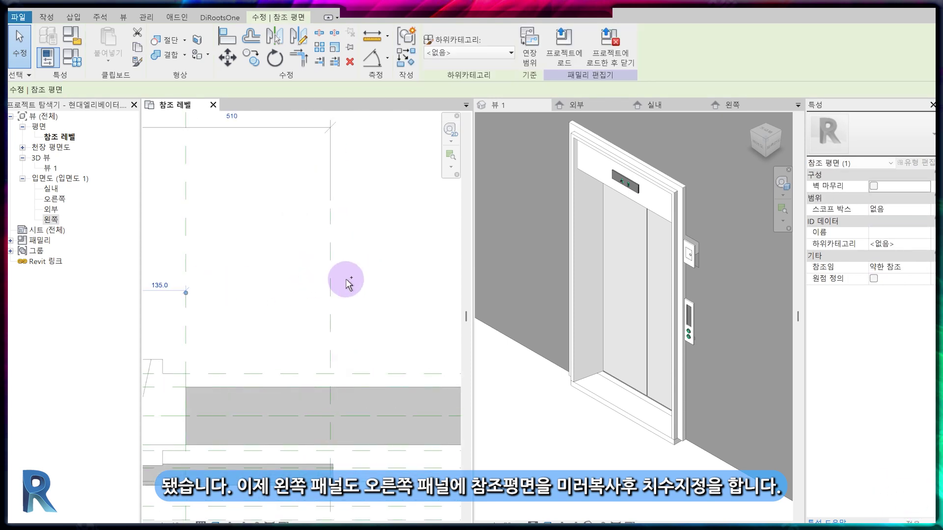
left_click(332, 260, "ctrl")
scroll(346, 309, "down", 2)
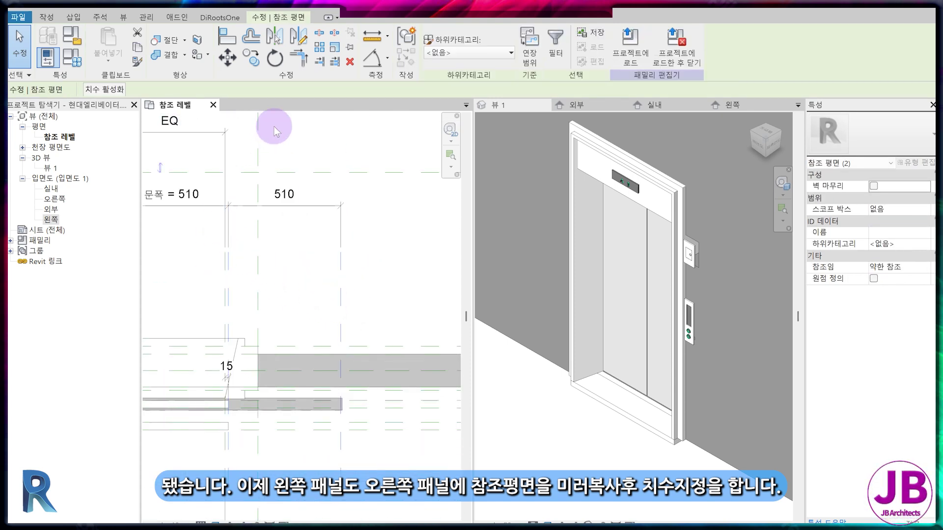
left_click(300, 41)
middle_click_drag(215, 294, 425, 299)
scroll(314, 422, "up", 6)
left_click(312, 435)
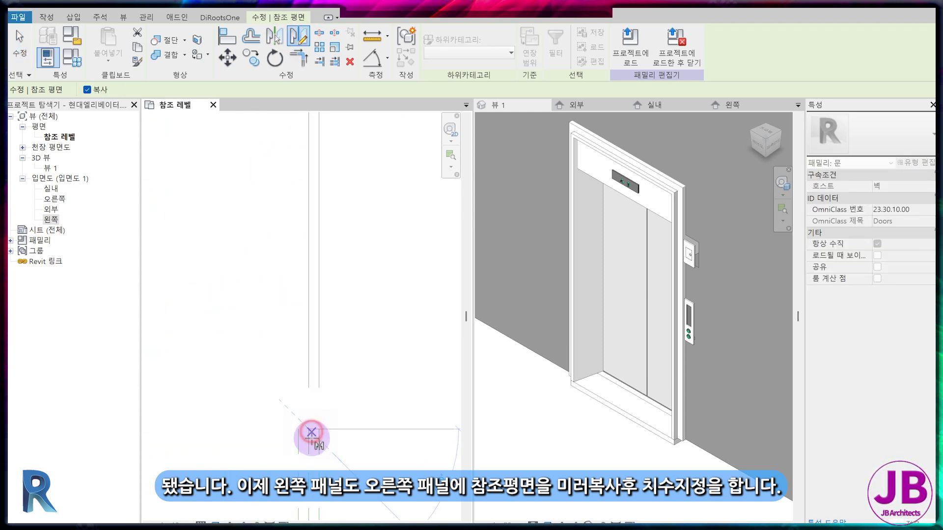
left_click(308, 468)
Add an aligned dimension between the door's centre plane and the mirrored inner plane of the left panel
key("d")
key("i")
scroll(308, 459, "down", 5)
middle_click_drag(308, 459, 391, 290)
scroll(393, 292, "up", 4)
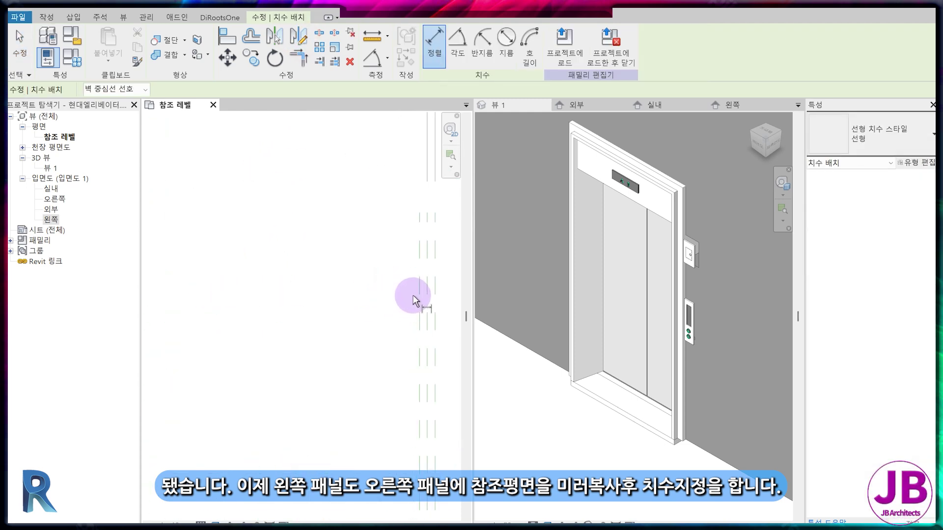
left_click(417, 253)
left_click(430, 244)
scroll(403, 383, "down", 1)
left_click(333, 183)
Dimension the left panel's width between its two reference planes and the distance from its outer plane to the far-left reference plane
left_click(411, 452)
scroll(411, 452, "down", 4)
middle_click_drag(250, 457, 316, 326)
scroll(315, 327, "down", 1)
left_click(272, 354)
left_click(262, 242)
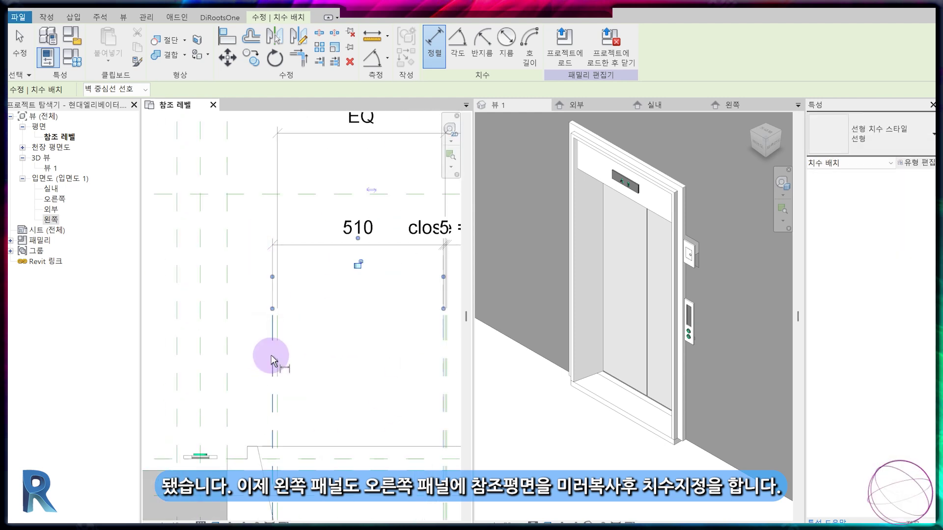
scroll(270, 362, "down", 2)
middle_click_drag(271, 362, 326, 253)
scroll(326, 253, "up", 3)
left_click(325, 265)
left_click(153, 242)
left_click(174, 139)
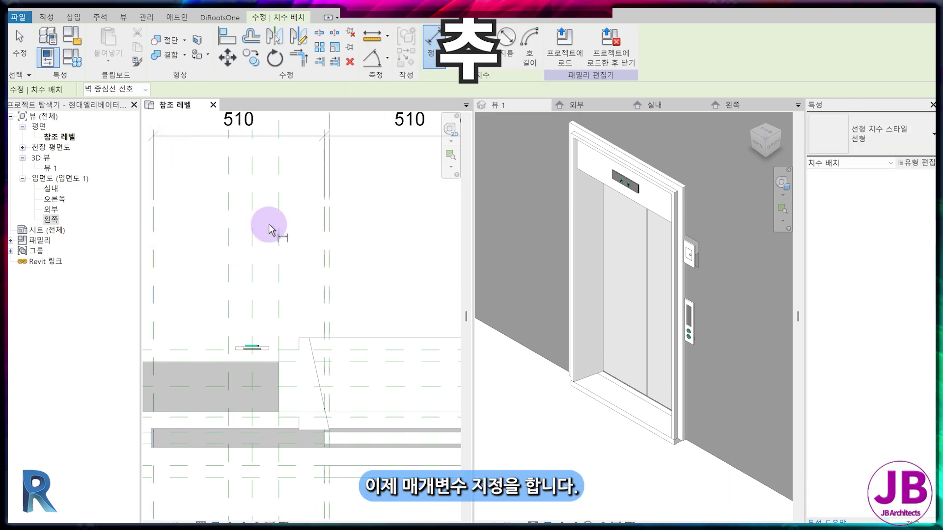
Label the left panel's width dimension with the parameter 문폭
scroll(270, 226, "down", 4)
middle_click_drag(323, 260, 314, 267)
key("Escape")
left_click(315, 182)
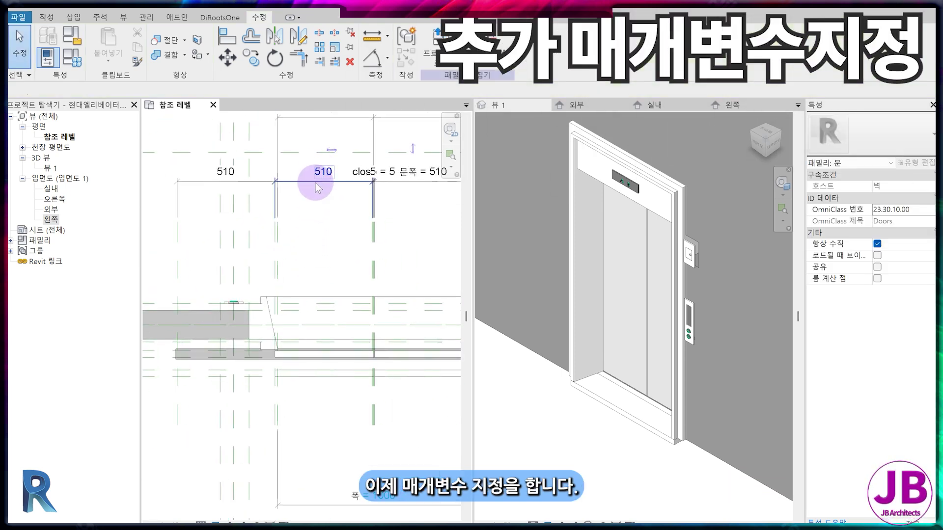
left_click(437, 45)
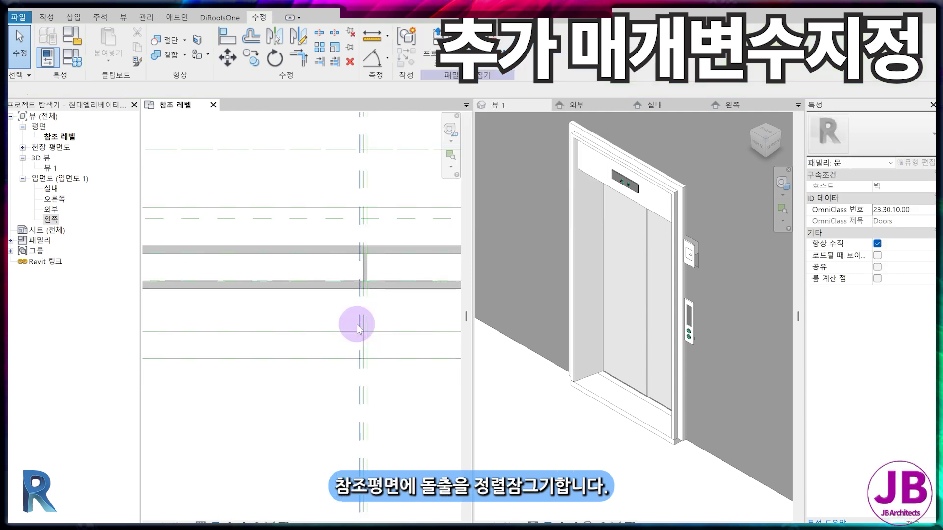
Align the left door panel extrusion's inner edge to the mirrored reference plane beside the centre and lock it
key("a")
key("l")
scroll(362, 316, "up", 2)
left_click(370, 212)
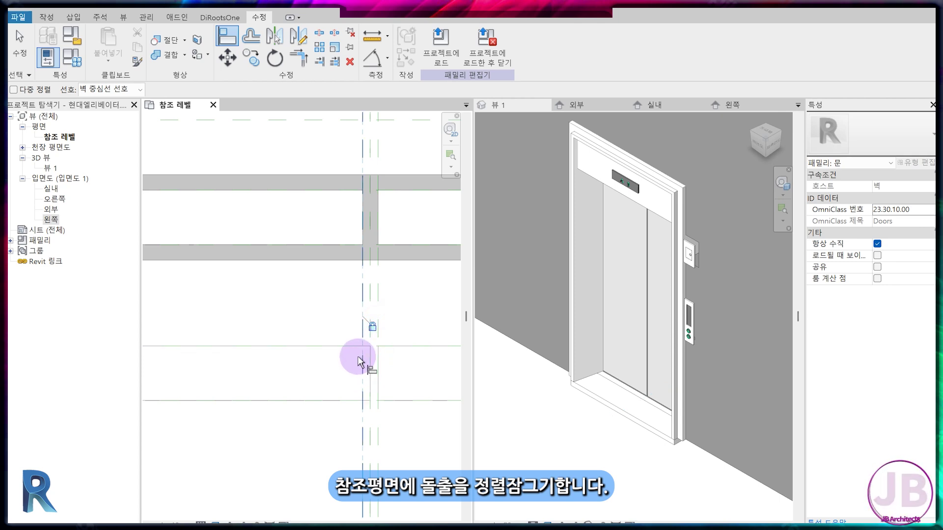
left_click(372, 328)
scroll(379, 330, "down", 2)
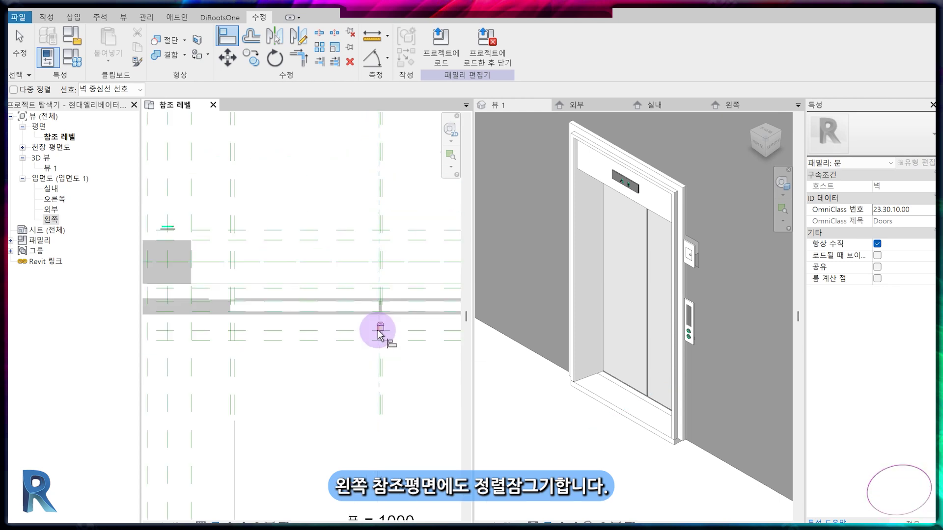
Align the left door panel extrusion's outer edge to its mirrored outer reference plane and lock it
scroll(284, 331, "up", 3)
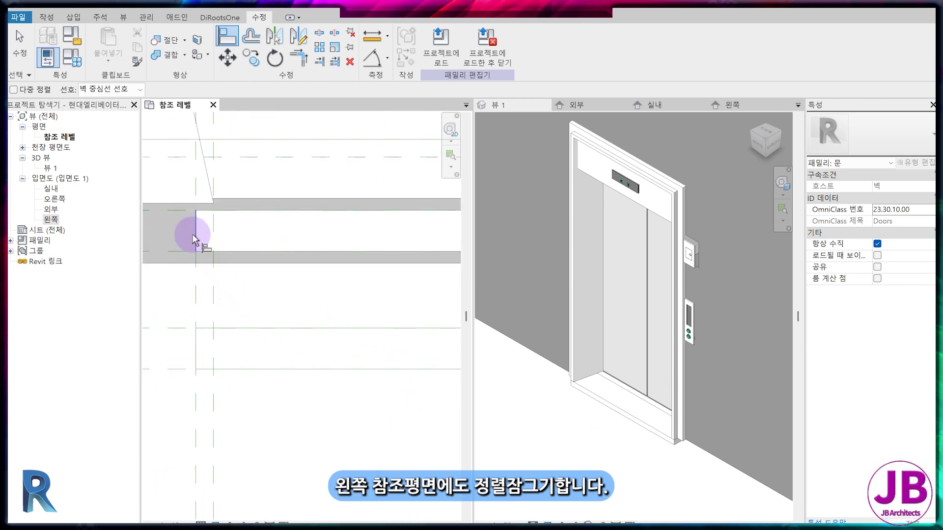
left_click(192, 286)
left_click(195, 393)
left_click(196, 350)
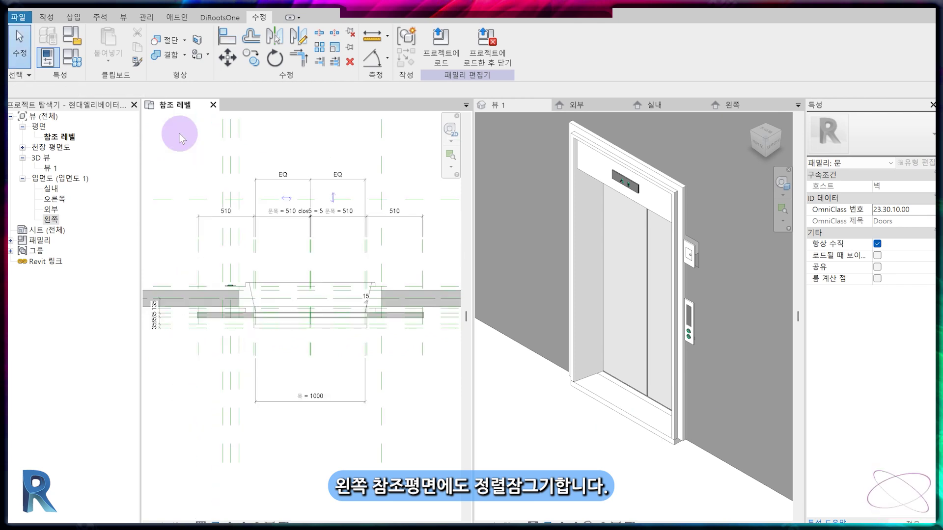
Label the 5 mm dimension between the centre plane and the left panel's inner plane with the parameter close
scroll(310, 205, "up", 5)
left_click(311, 205)
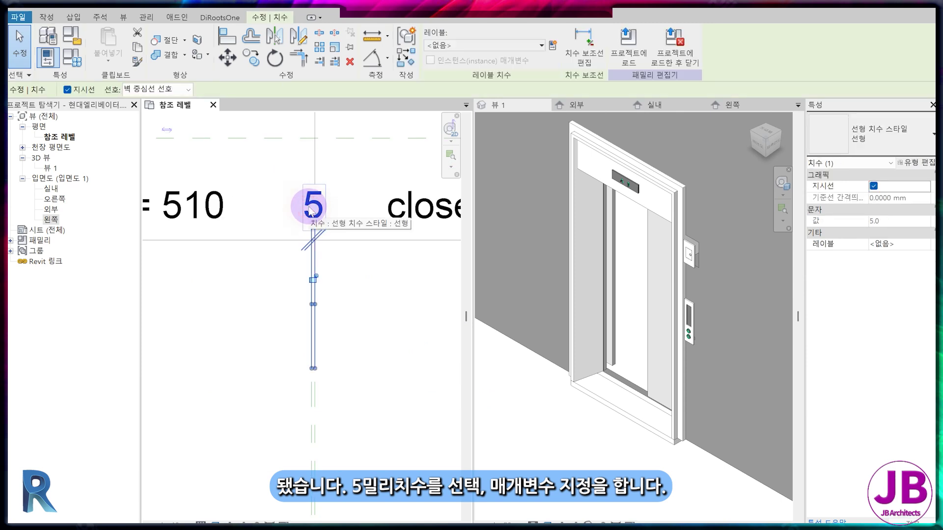
left_click(499, 45)
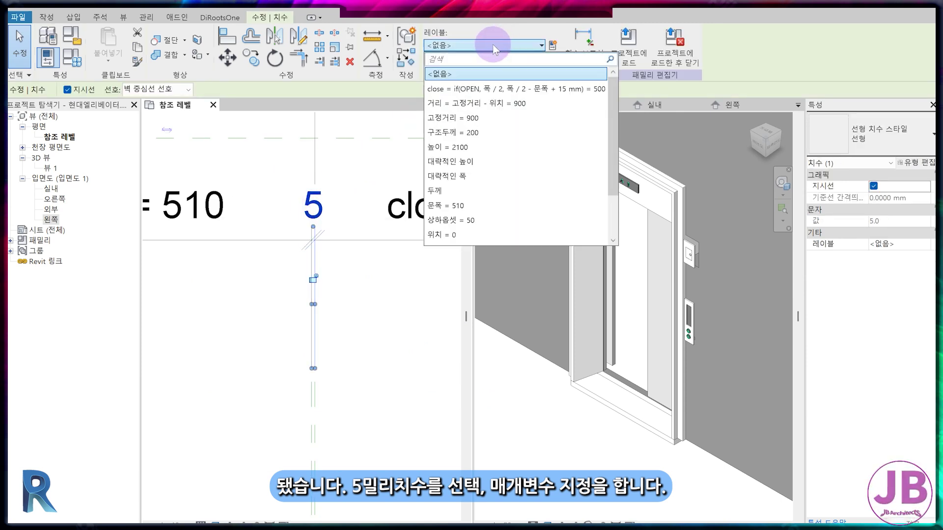
left_click(498, 90)
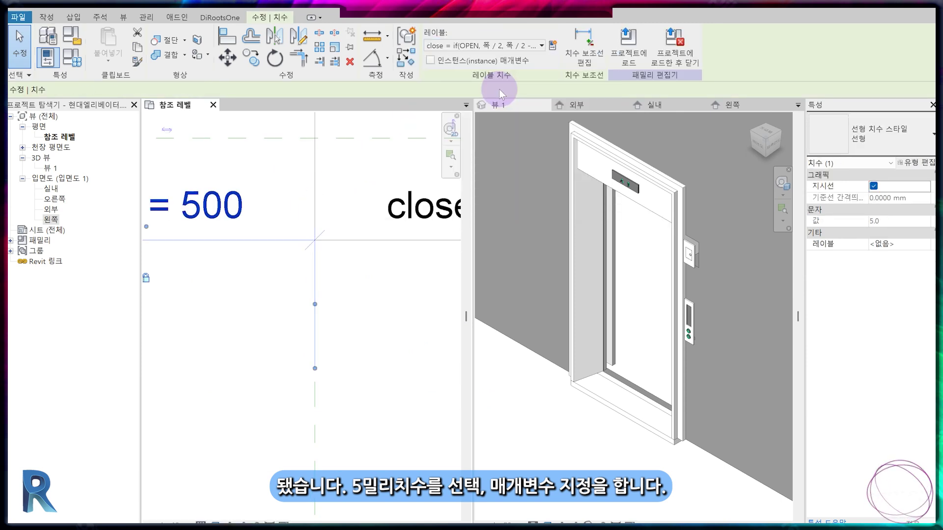
scroll(287, 289, "down", 4)
scroll(290, 305, "down", 3)
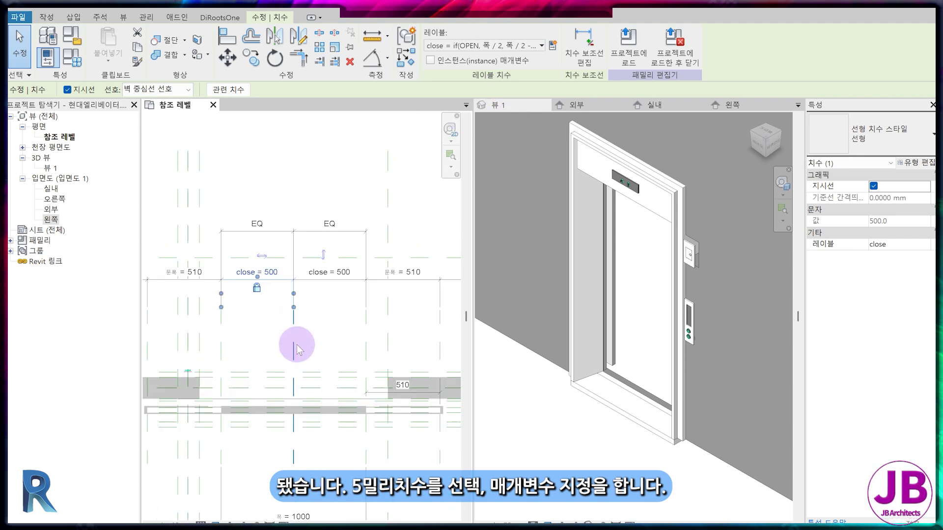
Turn OPEN off and back on in the family types, applying each change to test both panels, and accept
left_click(63, 60)
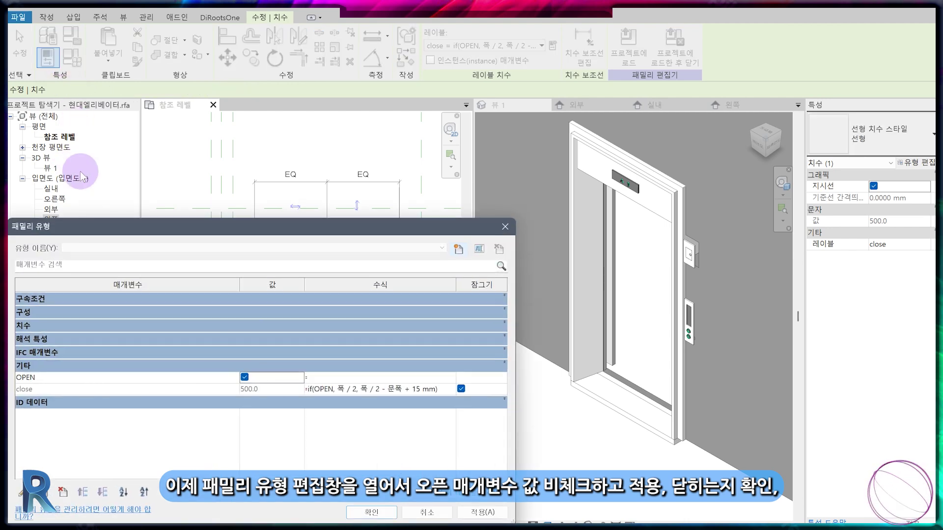
left_click(244, 378)
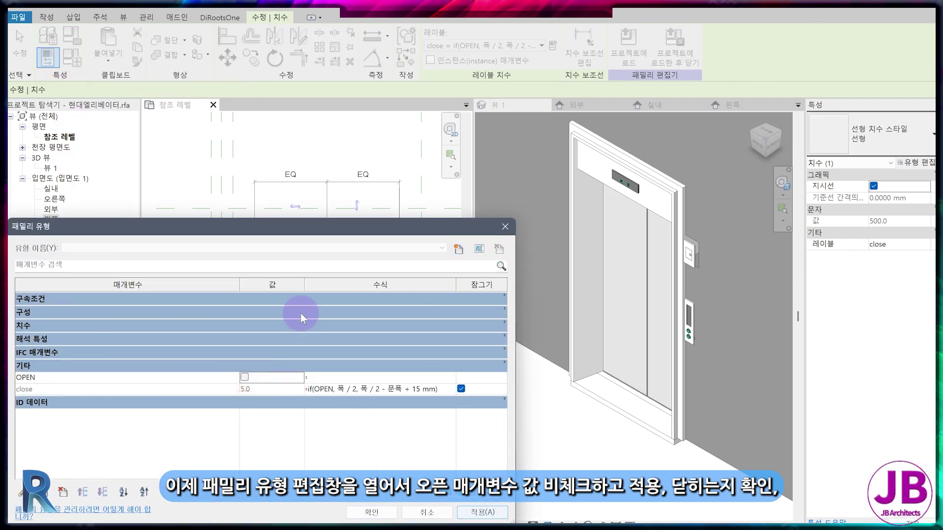
left_click_drag(262, 225, 616, 90)
left_click(597, 241)
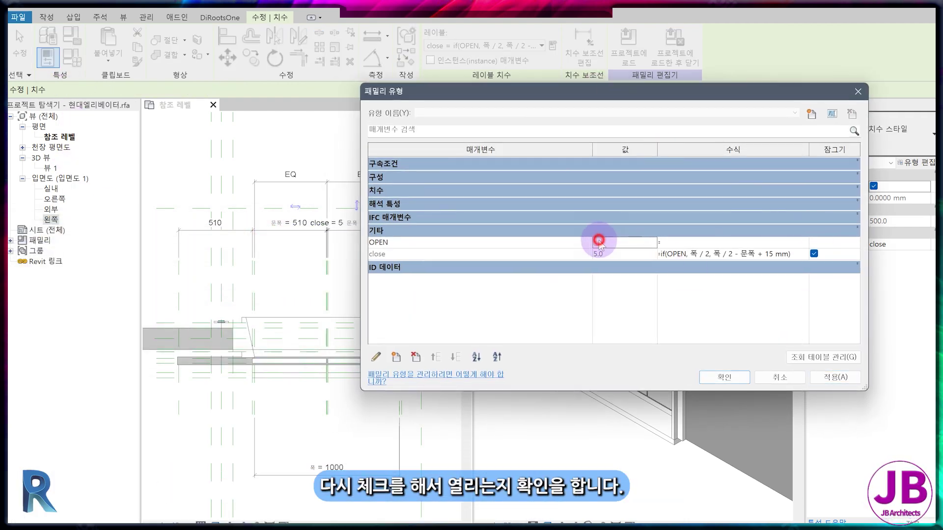
left_click(829, 380)
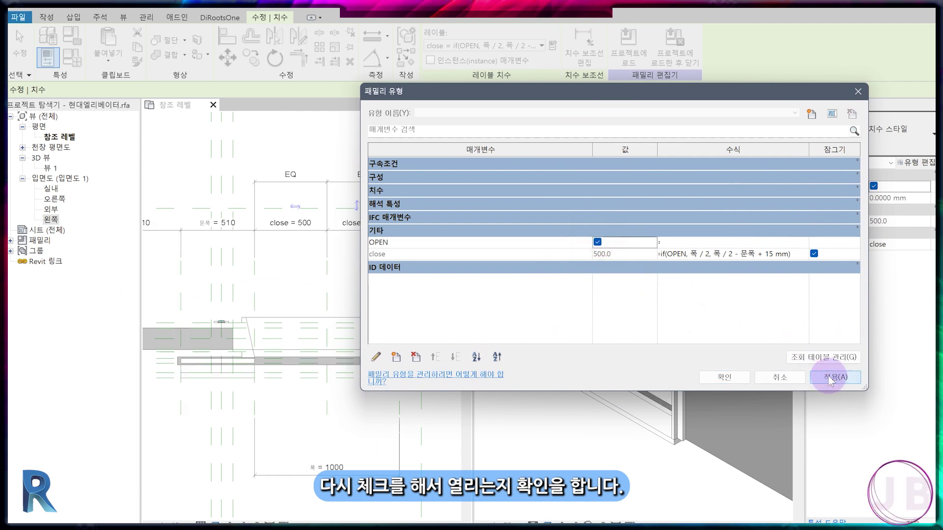
left_click(732, 377)
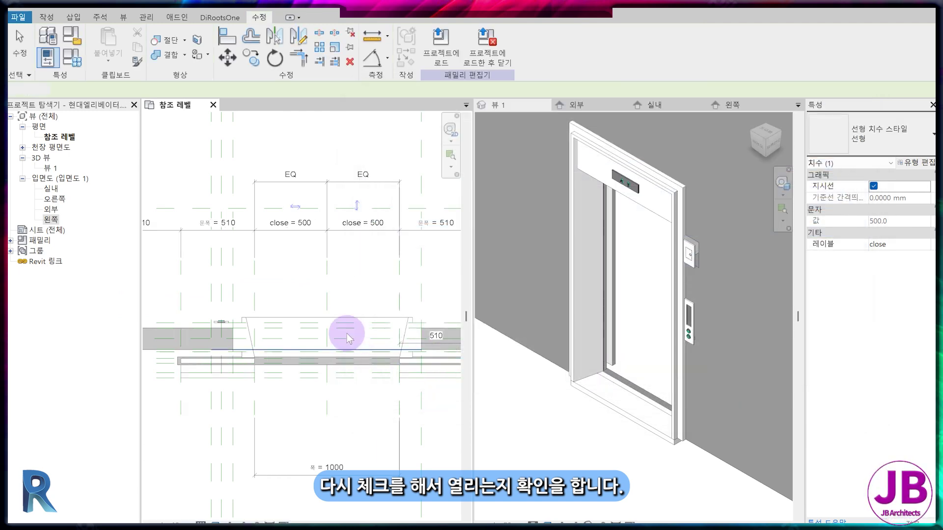
Align the far-right reference plane to the right end of the floor extrusion
middle_click_drag(327, 348, 326, 354)
scroll(327, 354, "down", 2)
scroll(358, 362, "up", 2)
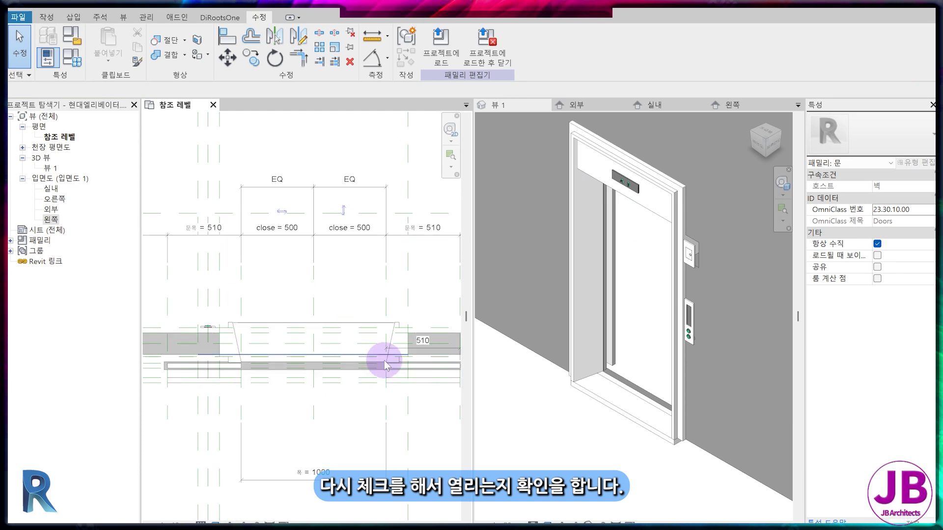
scroll(304, 327, "up", 6)
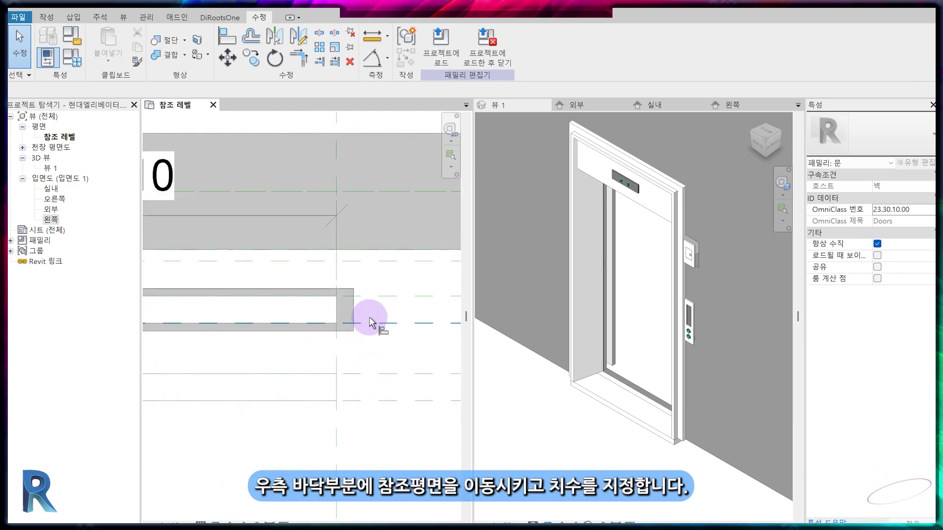
key("a")
key("l")
scroll(339, 324, "down", 1)
scroll(335, 357, "down", 5)
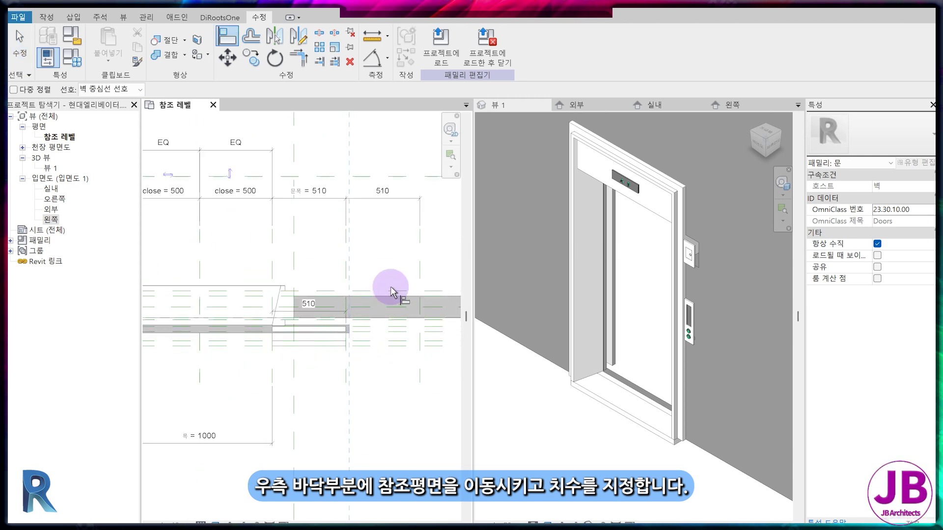
scroll(369, 309, "up", 2)
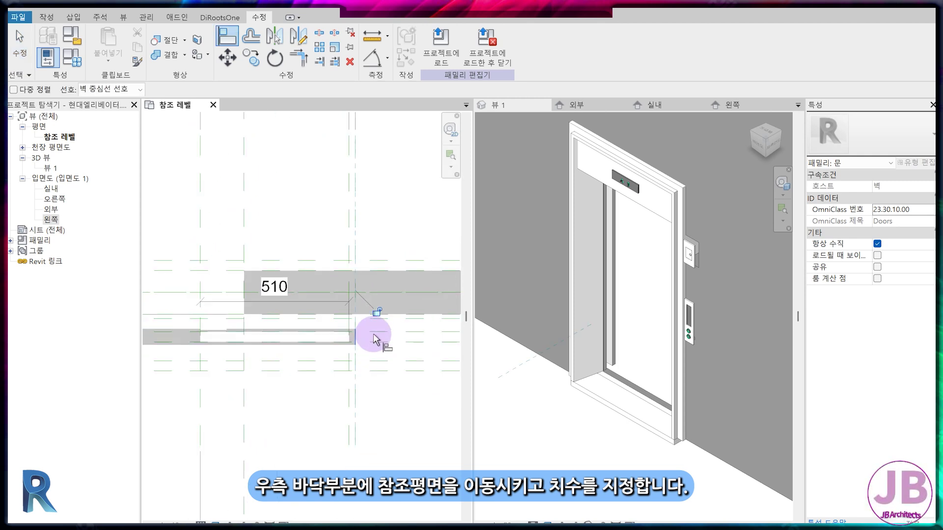
scroll(367, 339, "up", 3)
scroll(364, 361, "up", 2)
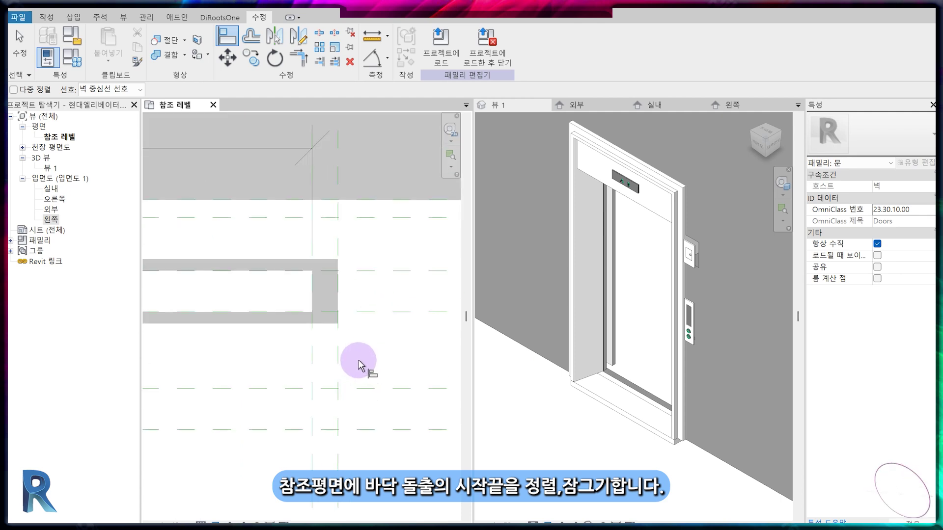
Align the right end of the floor extrusion to the moved reference plane and lock it
left_click(340, 296)
left_click(350, 327)
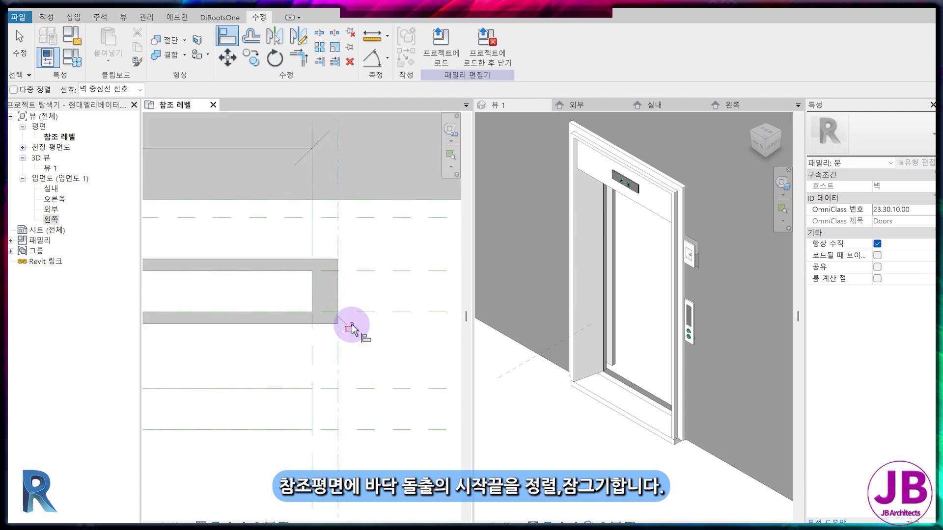
scroll(376, 351, "down", 5)
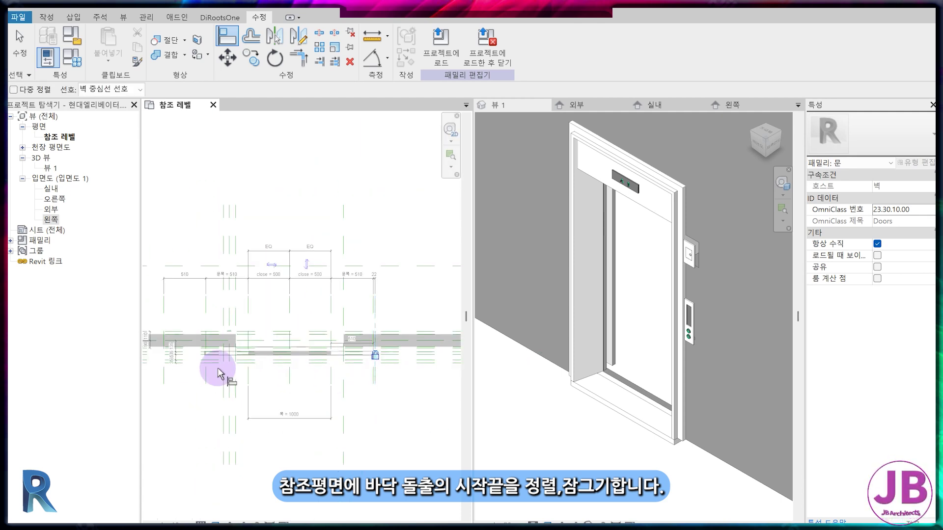
Align the far-left reference plane to the left end of the floor extrusion
scroll(265, 249, "up", 5)
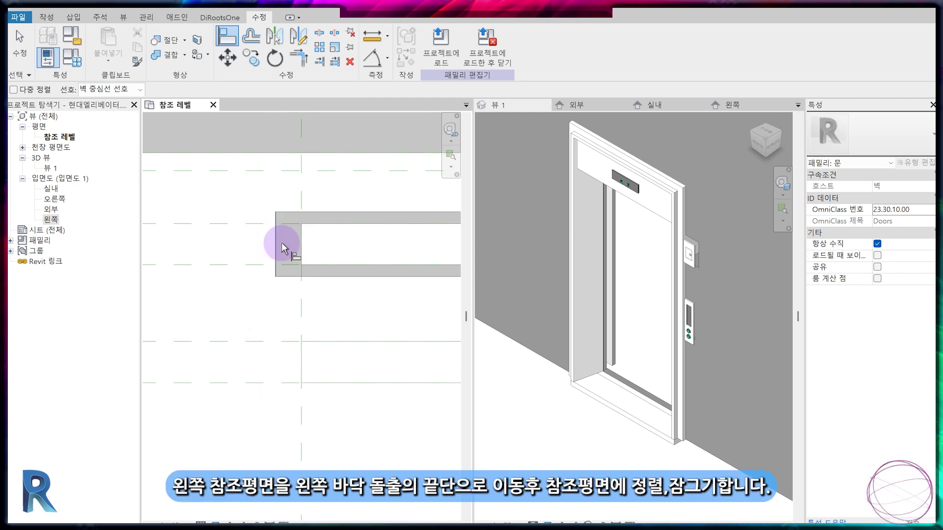
scroll(326, 330, "down", 3)
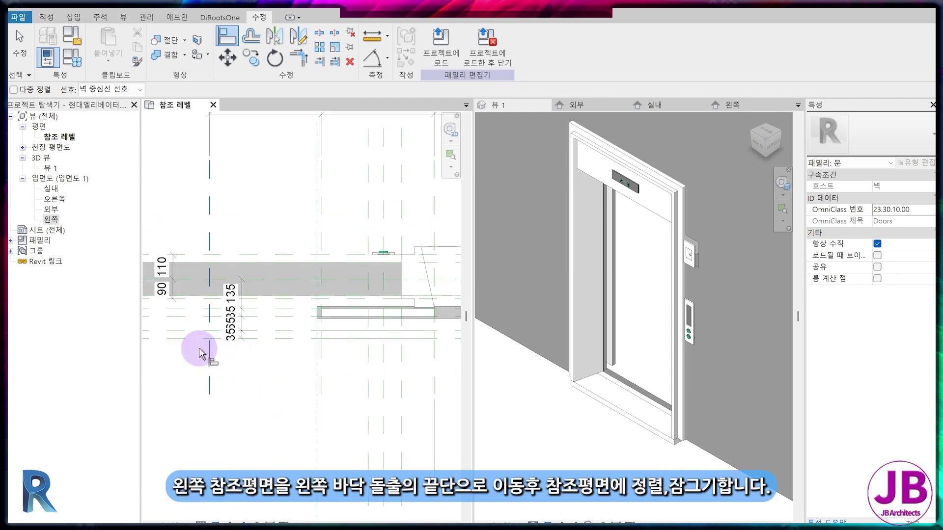
scroll(356, 328, "up", 5)
left_click(215, 321)
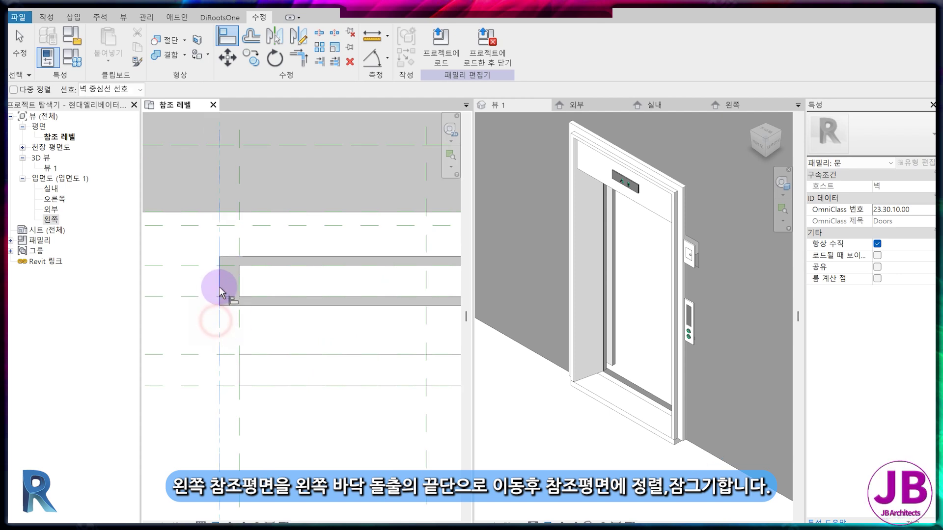
scroll(265, 351, "down", 5)
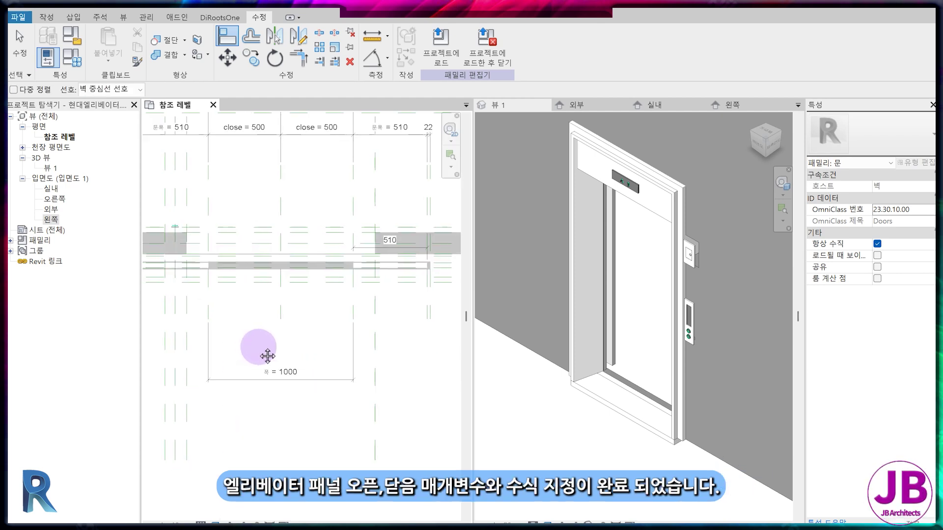
Turn OPEN off in the family types and accept, closing both elevator door panels
scroll(343, 330, "down", 2)
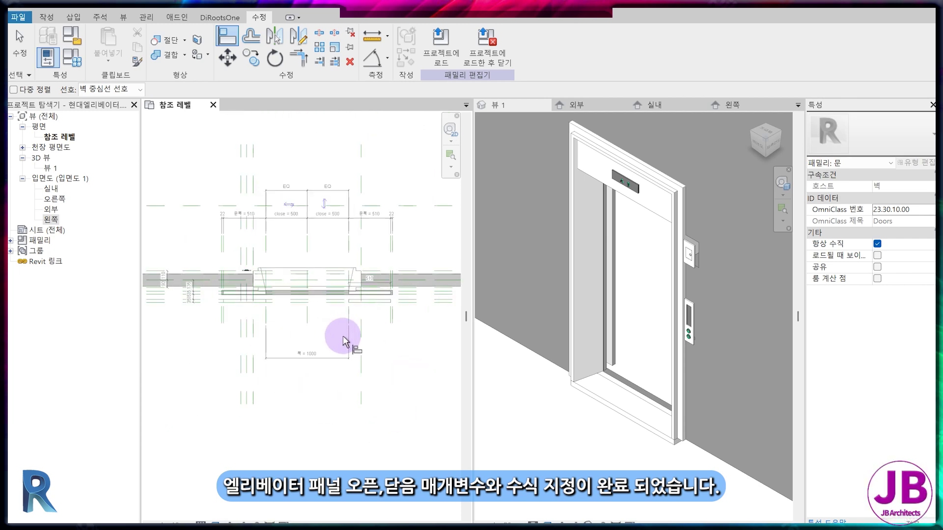
scroll(572, 391, "down", 1)
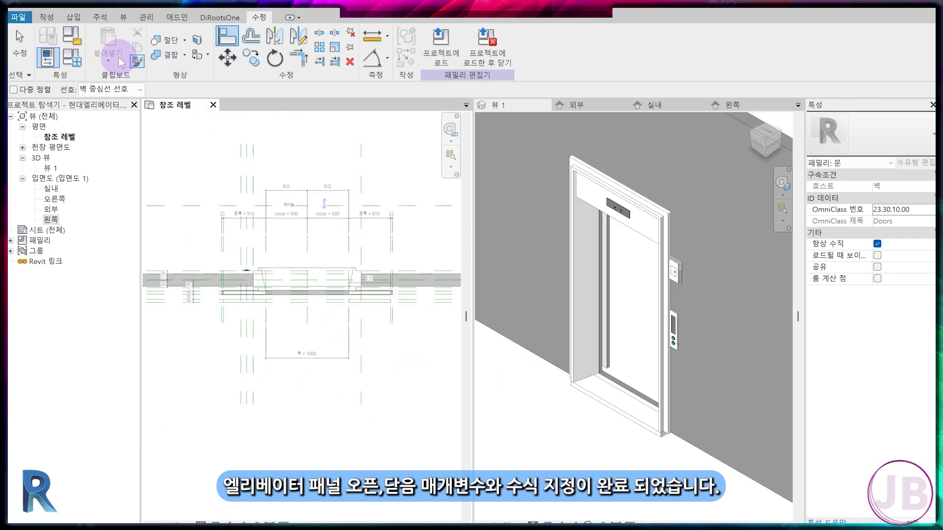
left_click(73, 57)
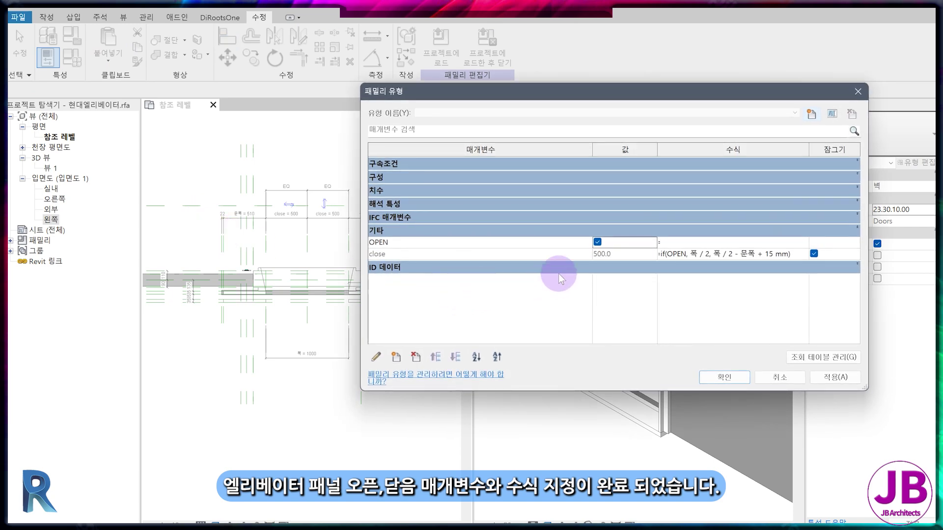
left_click(598, 241)
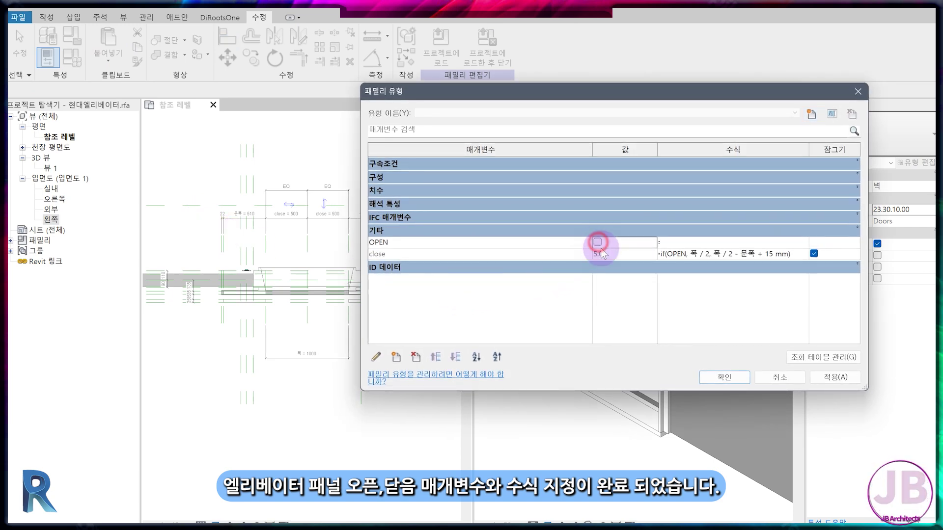
left_click(852, 387)
left_click(725, 377)
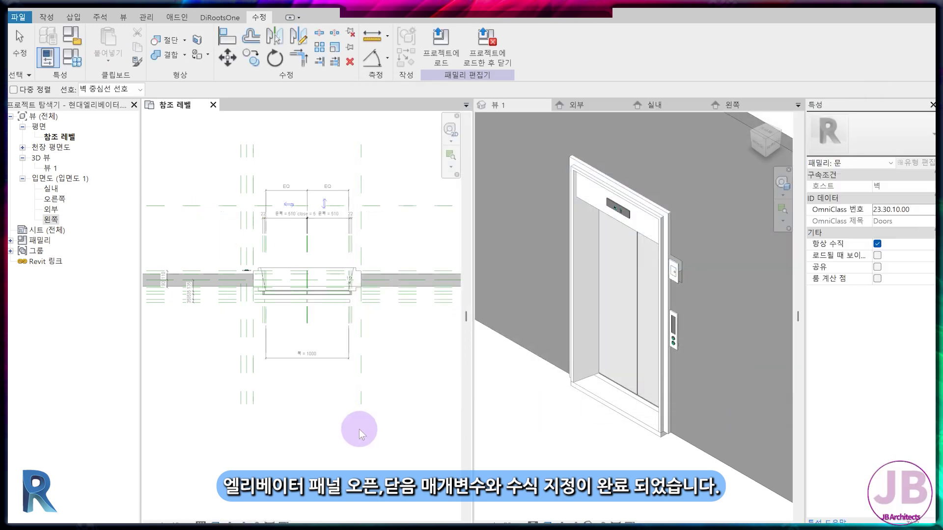
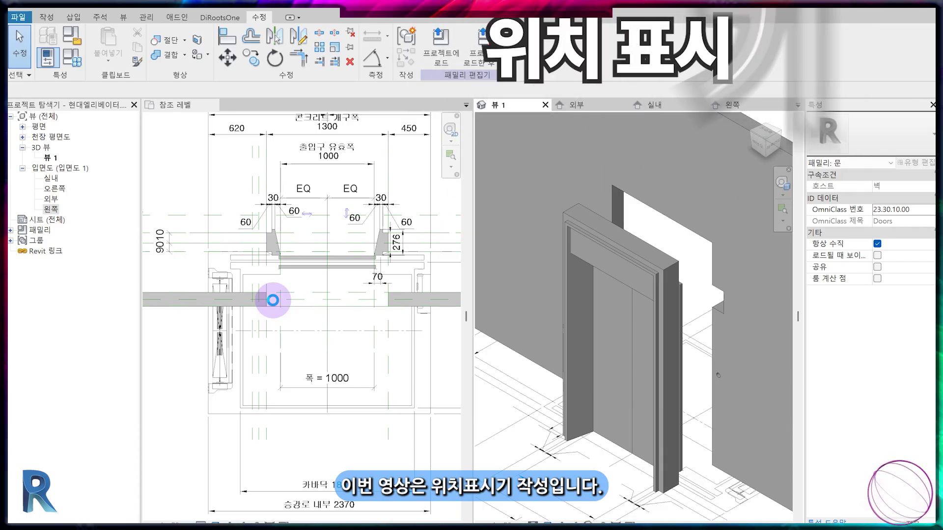
Import the CAD drawing #elev-DR-ele.dwg into the 외부 elevation with the existing import options
left_click(272, 300)
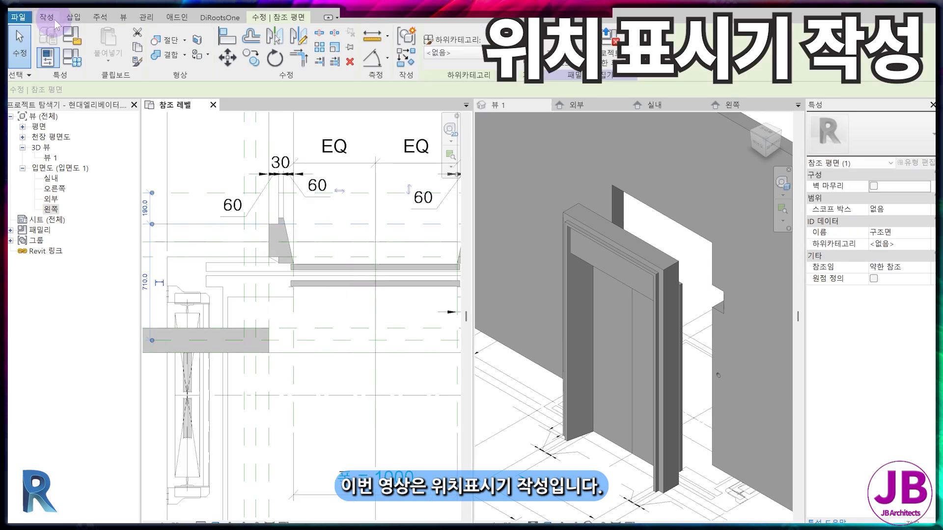
left_click(595, 111)
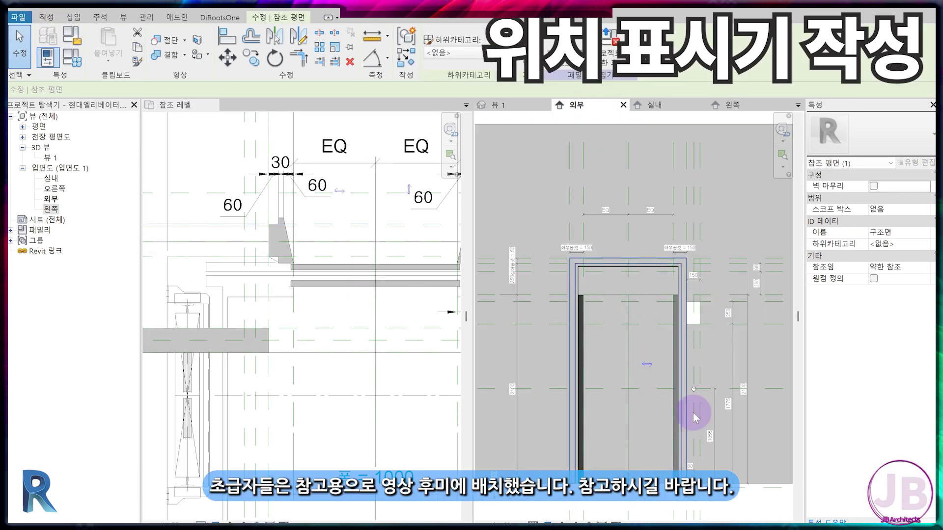
left_click(73, 17)
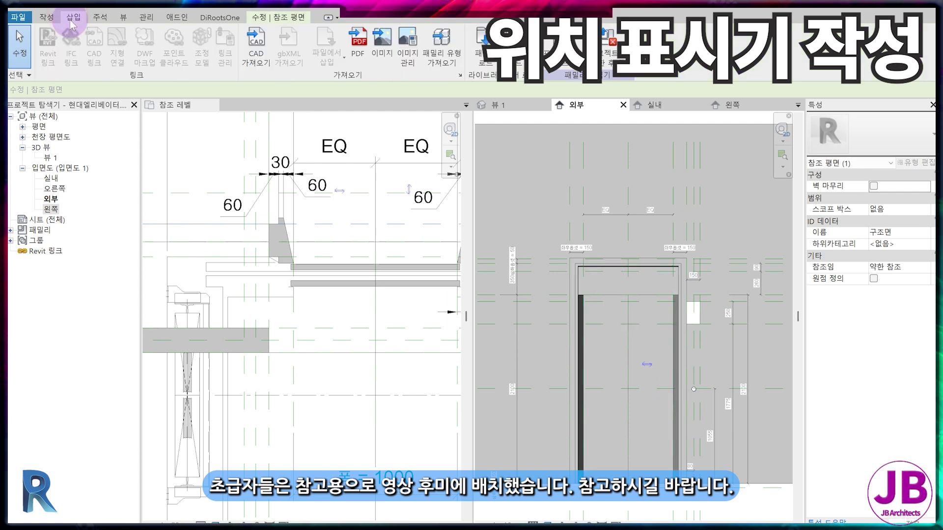
left_click(256, 54)
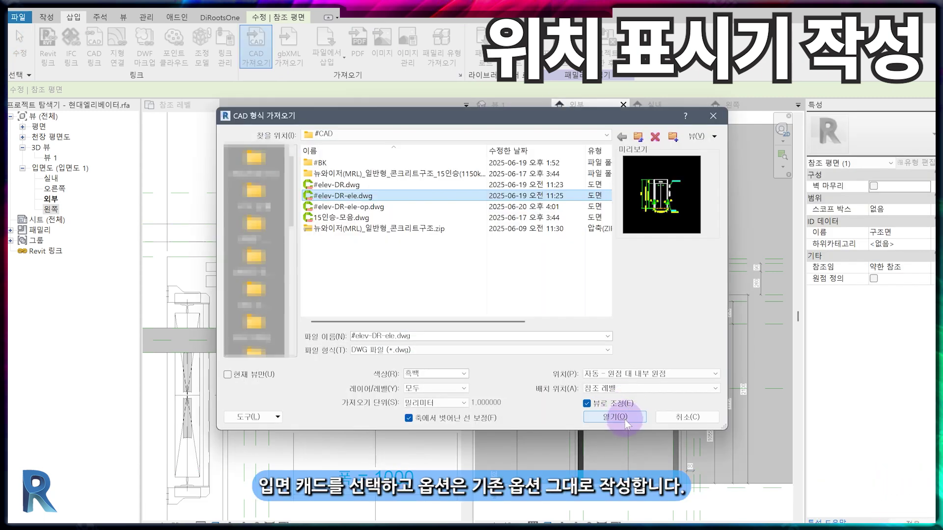
left_click(625, 419)
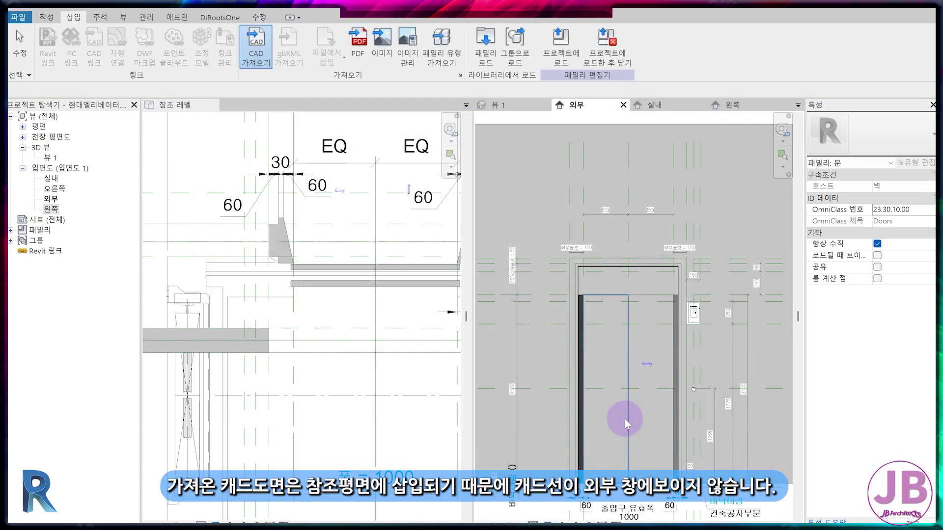
Unpin the imported elevation drawing in the plan and move it from the wall to in front of the door frame
left_click(362, 348)
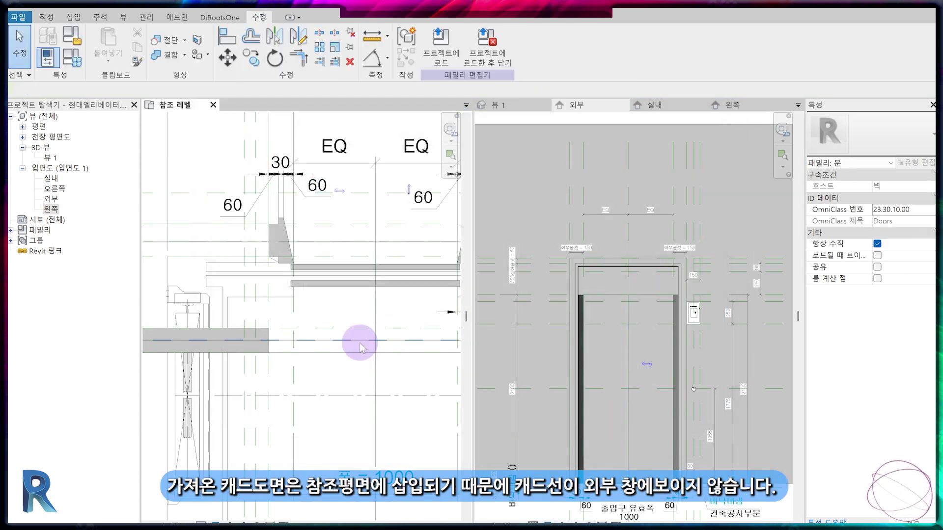
left_click(360, 340)
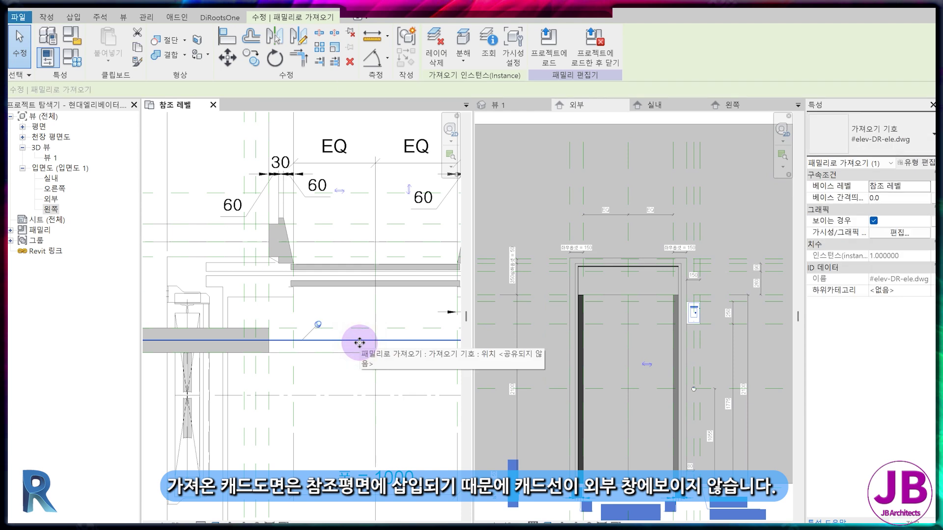
left_click(318, 326)
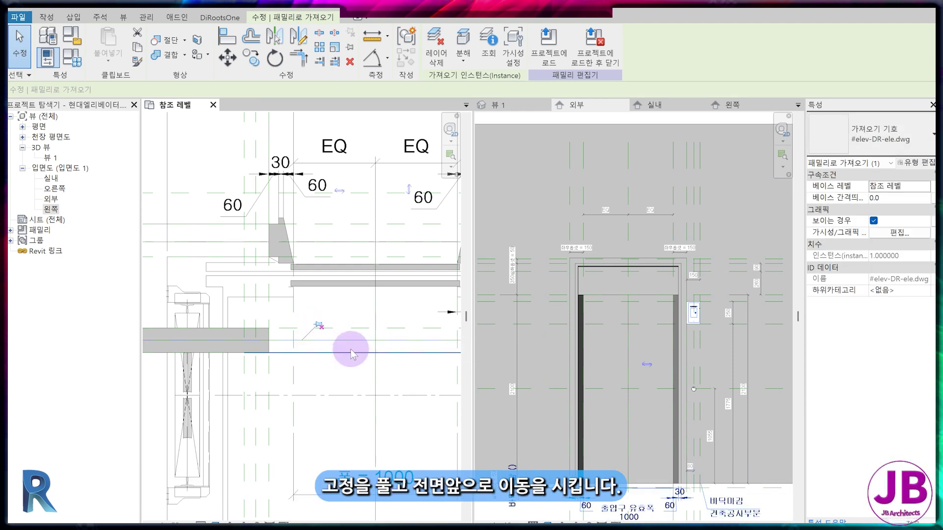
key("m")
key("v")
left_click(362, 337)
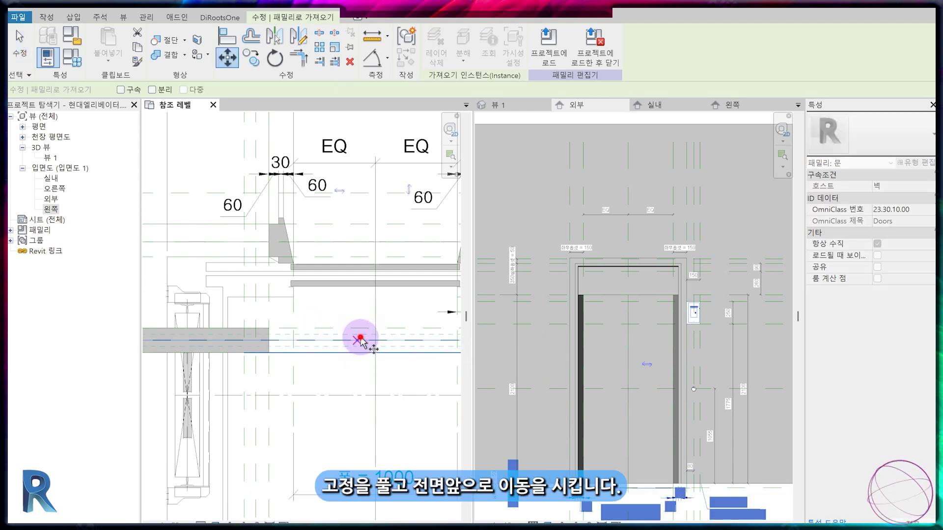
left_click(357, 222)
left_click(552, 328)
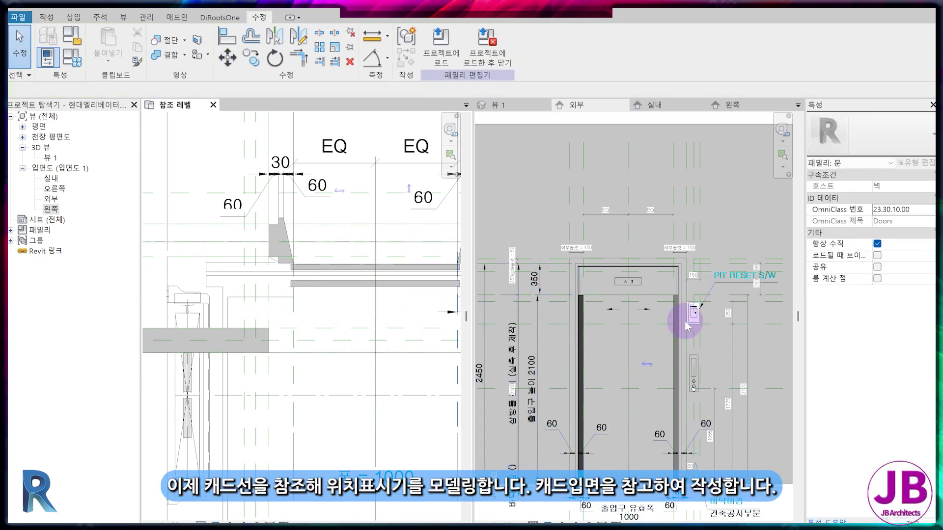
Create a rectangular extrusion over the position indicator outline above the door, dimensioned about 84 mm high and centred with EQ
scroll(626, 293, "up", 5)
left_click(45, 17)
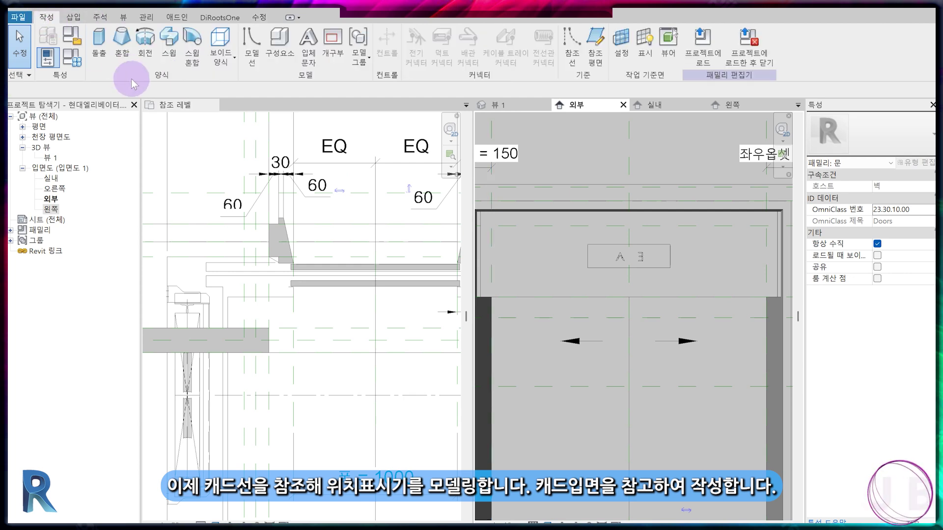
left_click(103, 54)
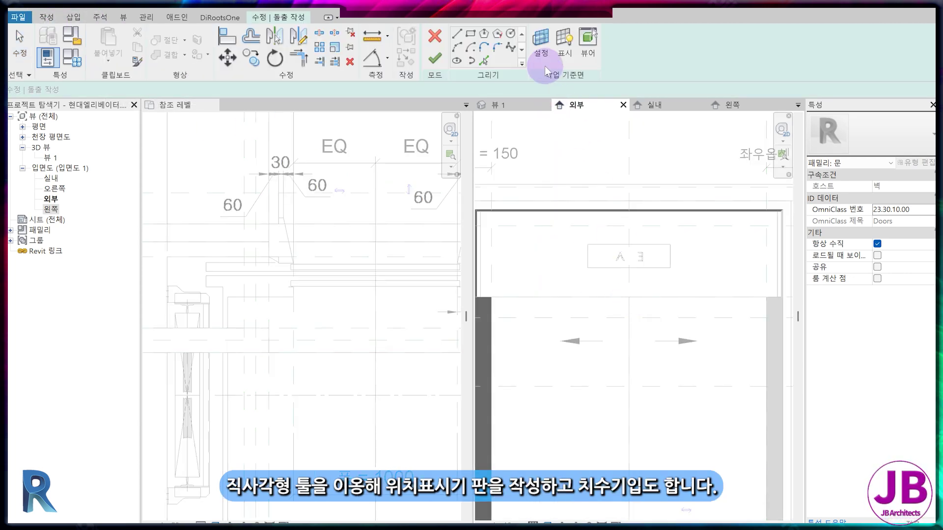
left_click(473, 34)
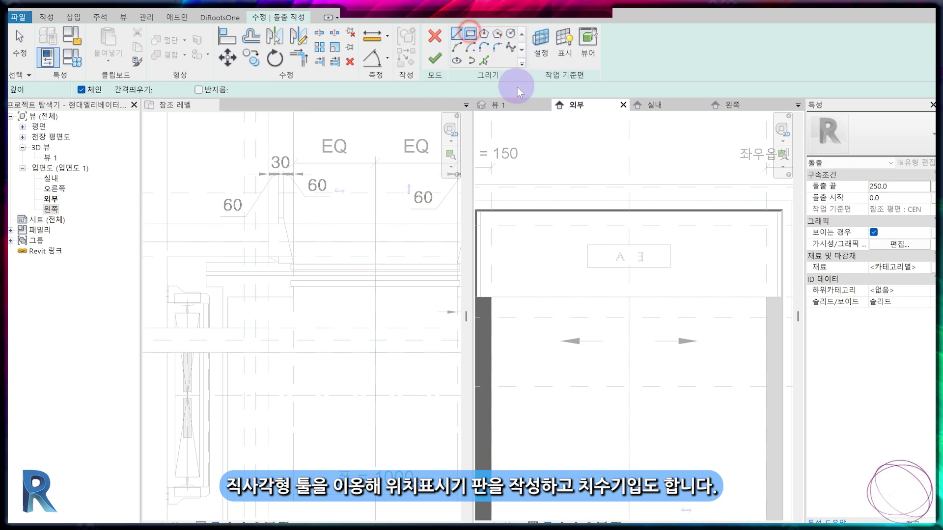
left_click(587, 245)
left_click(670, 268)
key("Escape")
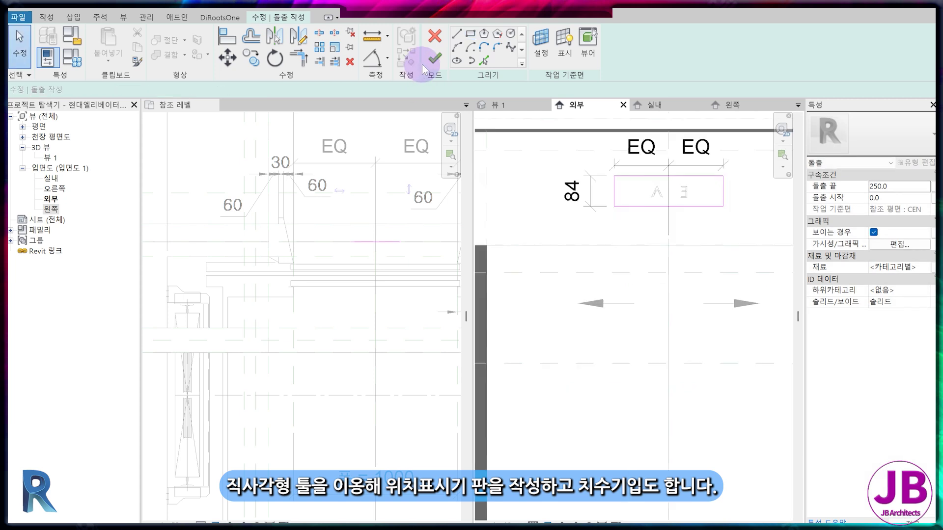
left_click(435, 59)
Change the work plane of the indicator plate extrusion to the reference plane 구조면
left_click(626, 219)
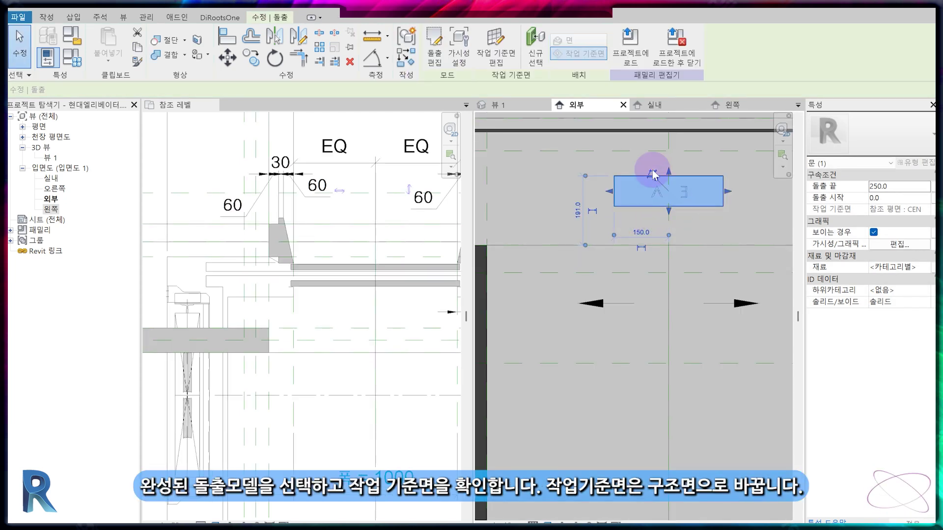
left_click(486, 59)
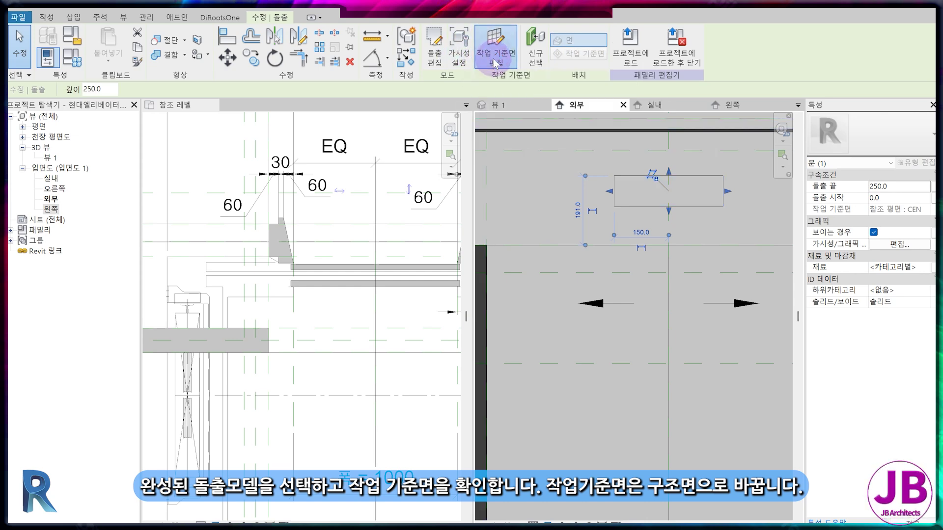
left_click(381, 286)
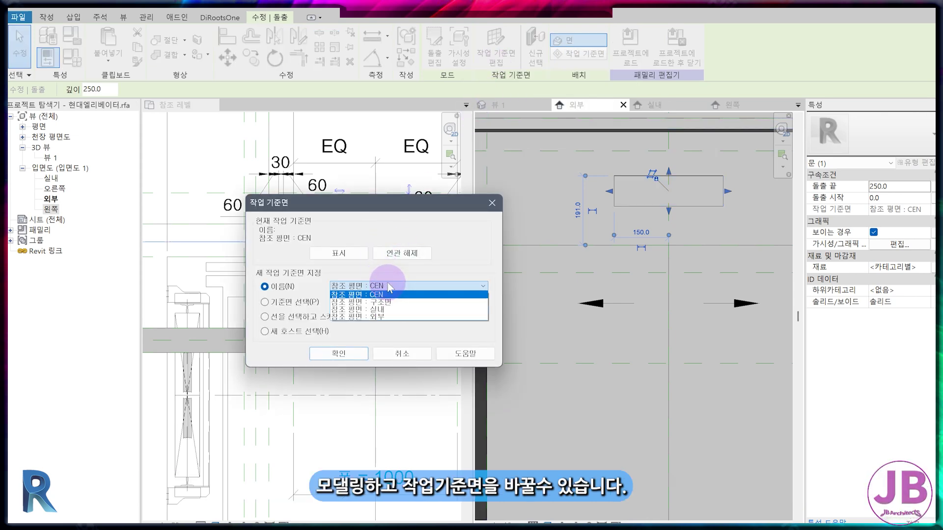
left_click(397, 303)
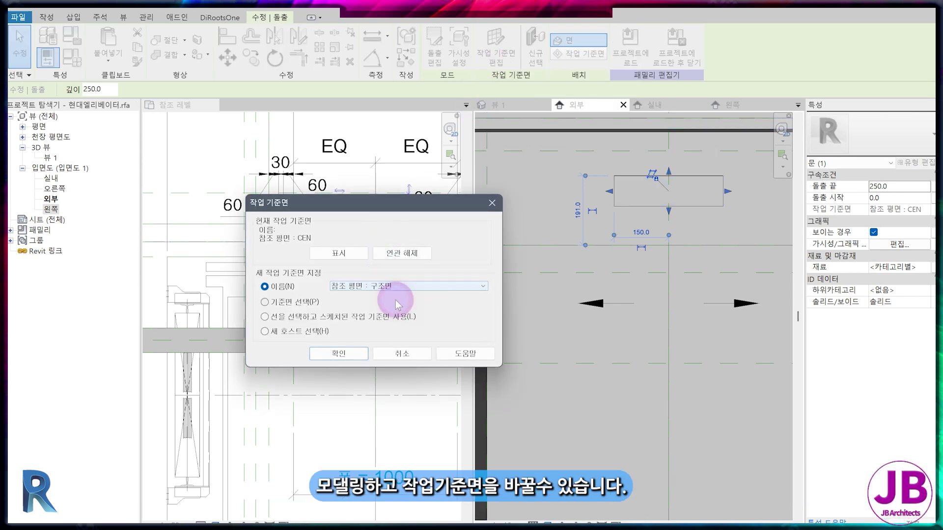
left_click(357, 354)
Set the indicator plate's extrusion end to 10 mm in the 왼쪽 elevation and check the plate in 3D
left_click(732, 105)
scroll(547, 344, "up", 2)
scroll(594, 326, "up", 3)
left_click_drag(565, 312, 652, 301)
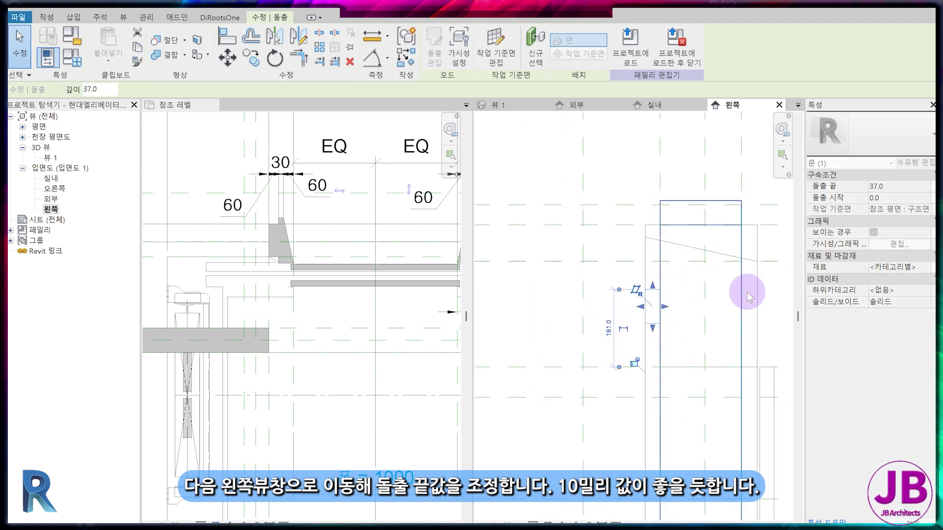
left_click(902, 189)
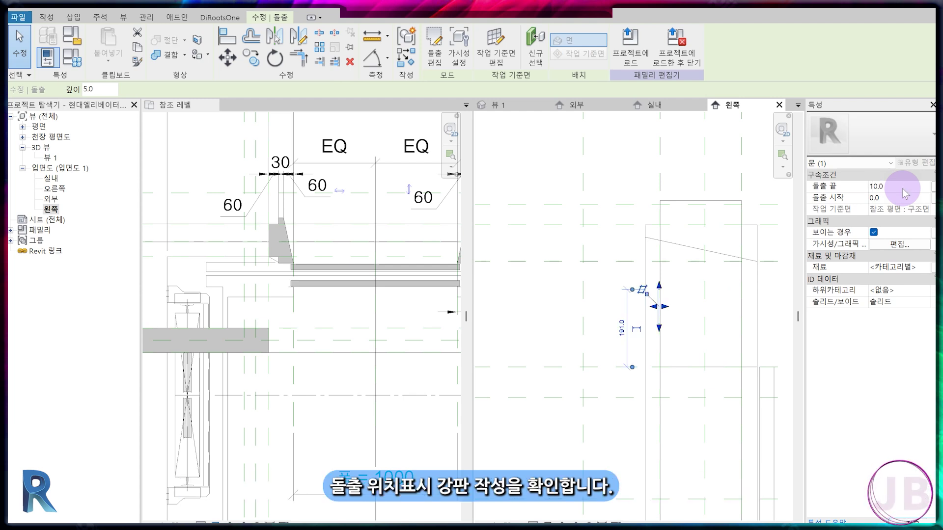
left_click(732, 290)
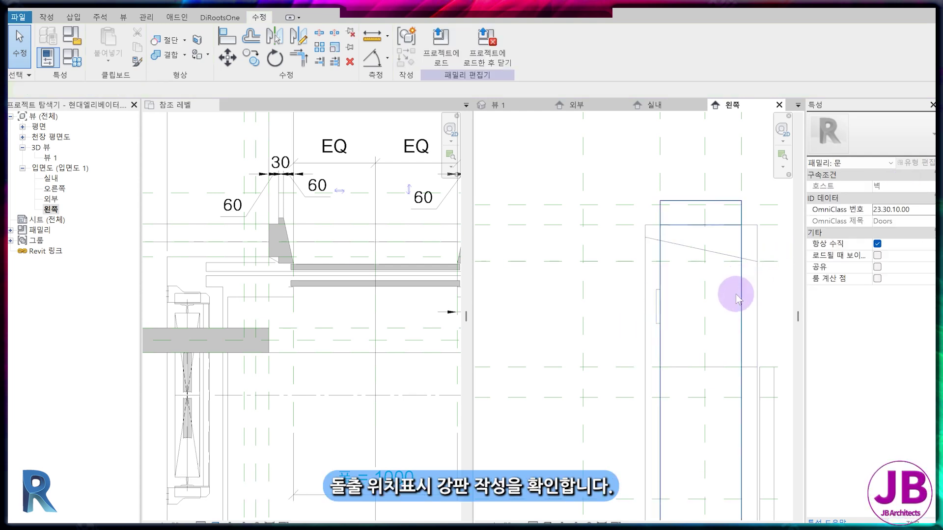
left_click(518, 105)
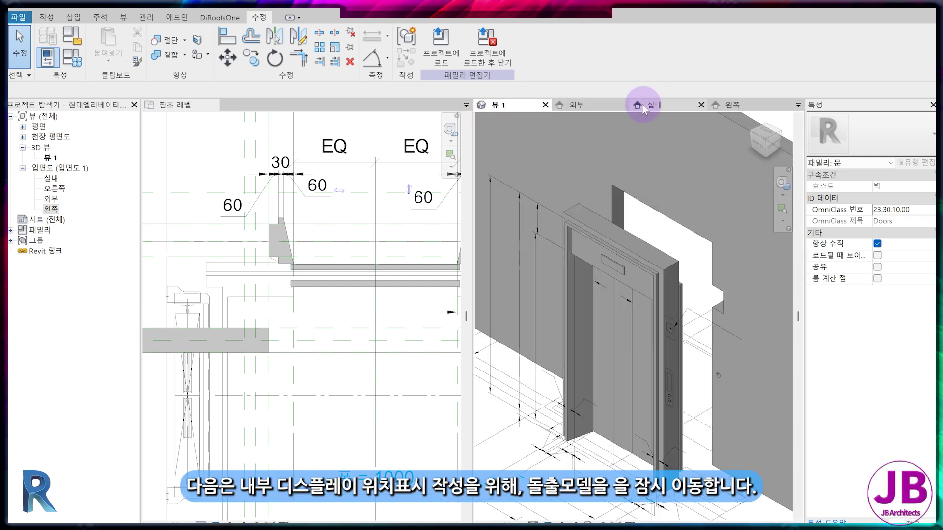
Move the indicator plate about 110 mm straight down in the 외부 elevation, clear of the CAD display symbols
left_click(588, 103)
left_click_drag(485, 167, 746, 288)
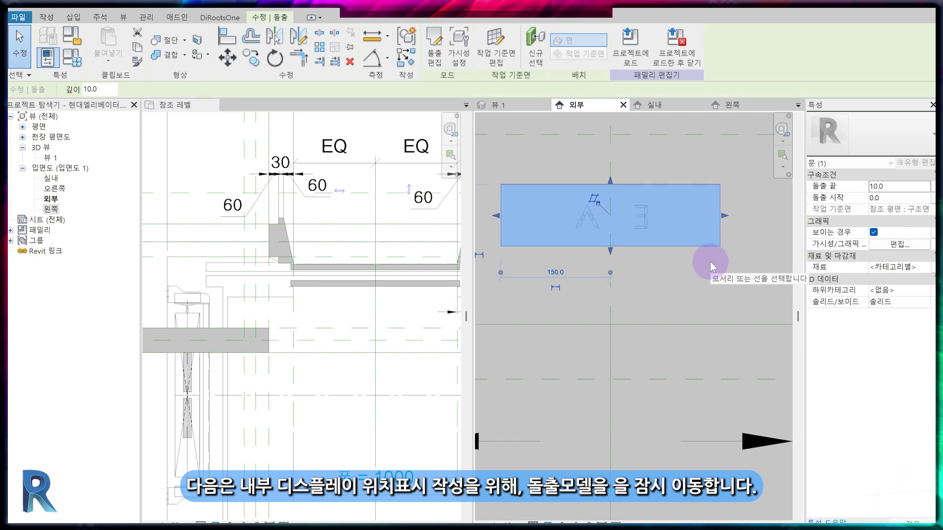
key("m")
key("v")
left_click(686, 225)
left_click(687, 305)
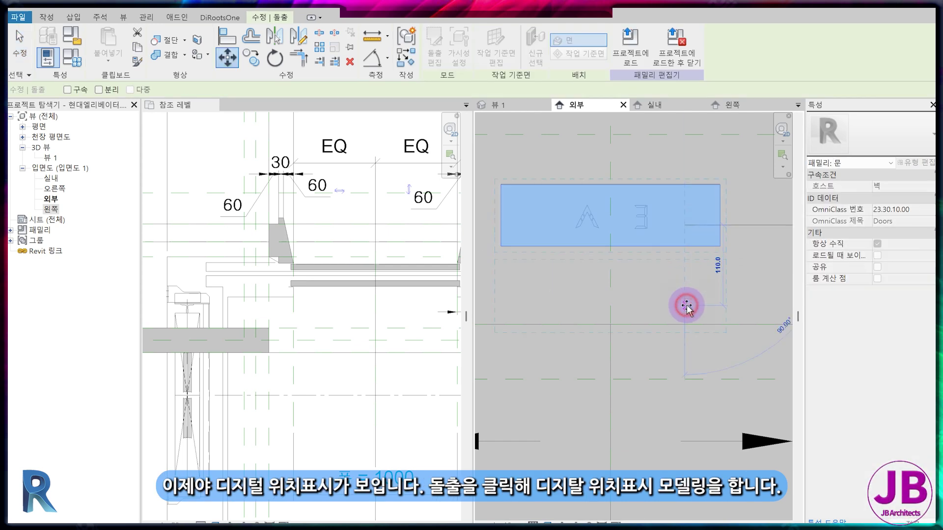
key("Escape")
Start an extrusion in the 외부 elevation and trace the segments of the CAD display's arrow symbol with Pick Lines
left_click(49, 39)
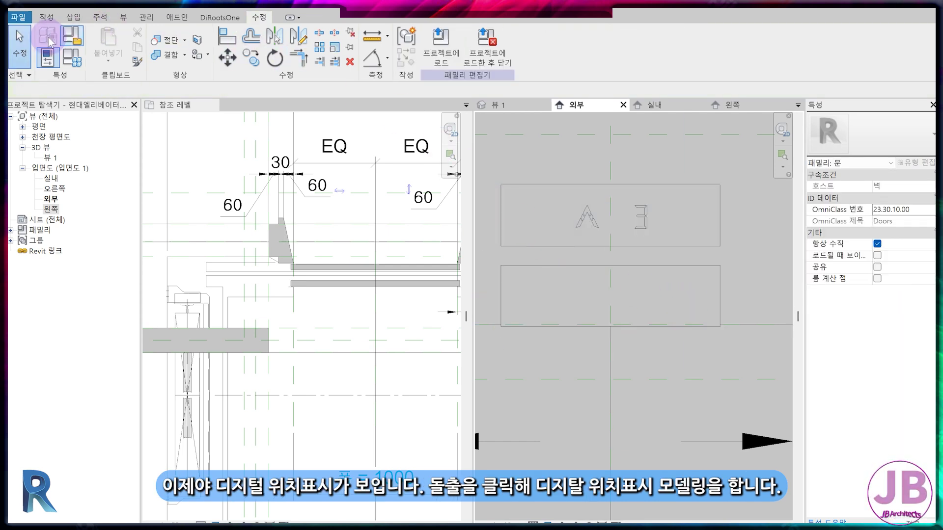
left_click(45, 17)
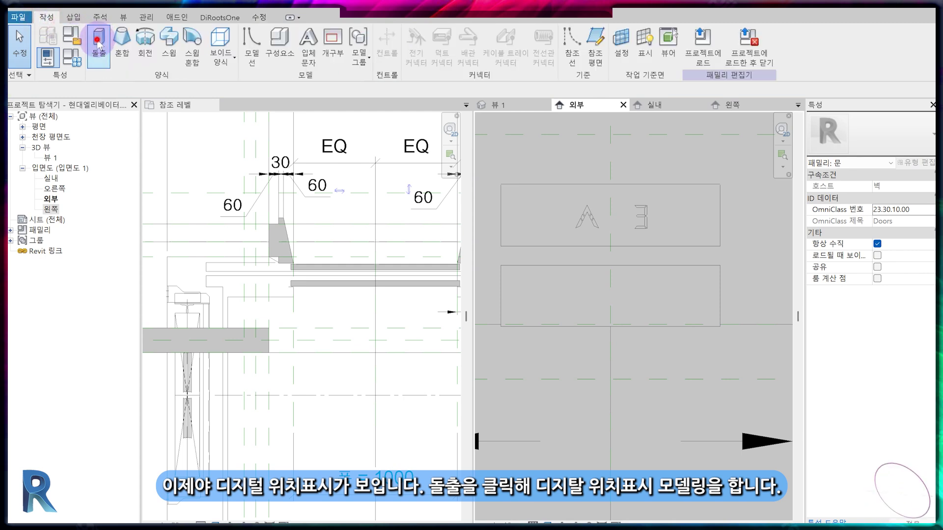
left_click(99, 43)
left_click(484, 60)
scroll(558, 217, "up", 3)
left_click(564, 249)
left_click(549, 230)
left_click(548, 210)
left_click(534, 181)
left_click(529, 152)
left_click(508, 153)
left_click(545, 187)
left_click(545, 205)
left_click(536, 203)
left_click(501, 182)
middle_click_drag(501, 185, 564, 191)
scroll(564, 191, "up", 2)
left_click(558, 192)
left_click(542, 222)
left_click(536, 265)
left_click(510, 295)
Trim the corners of the arrow symbol's sketch segments into closed loops and finish the extrusion
key("t")
key("r")
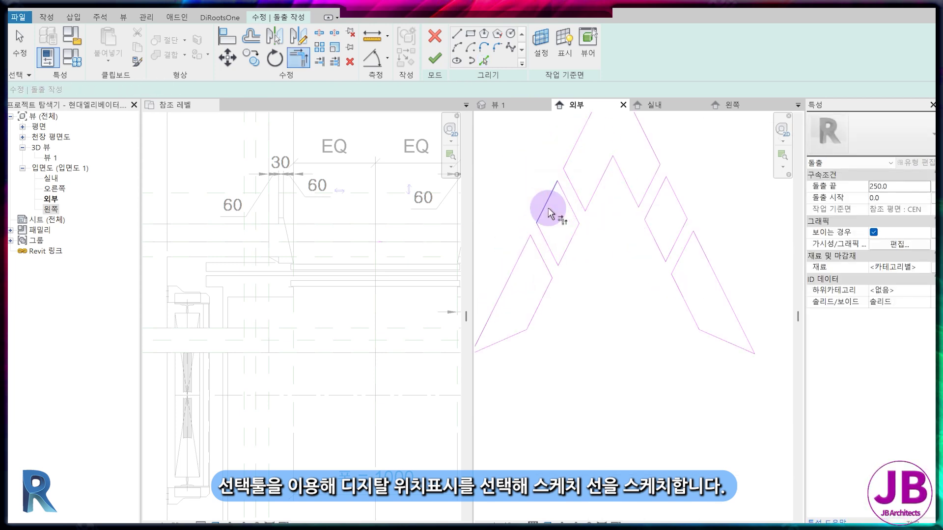
left_click(435, 59)
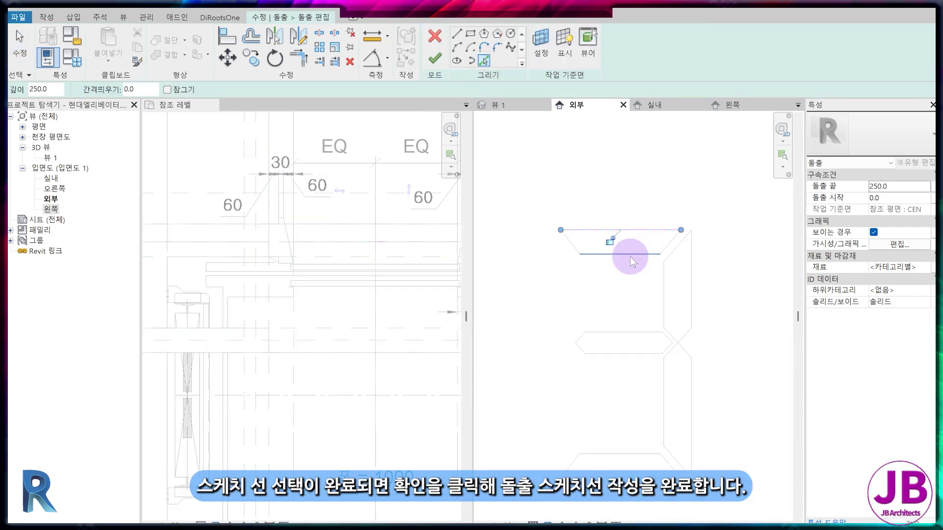
Add the segments of the 3-shaped digit to the display extrusion's sketch by picking the CAD lines
left_click(630, 255)
left_click(571, 244)
left_click(669, 244)
left_click(678, 245)
left_click(692, 275)
left_click(664, 298)
scroll(673, 332, "up", 2)
left_click(691, 340)
left_click(511, 342)
left_click(544, 370)
left_click(664, 357)
left_click(699, 371)
scroll(692, 371, "up", 2)
left_click(656, 362)
left_click(712, 442)
middle_click_drag(688, 373, 631, 67)
left_click(572, 249)
left_click(579, 285)
Trim the digit's segment corners into closed loops and finish editing the display extrusion
scroll(638, 295, "down", 2)
key("t")
key("r")
scroll(684, 221, "up", 4)
left_click(688, 158)
scroll(683, 295, "down", 5)
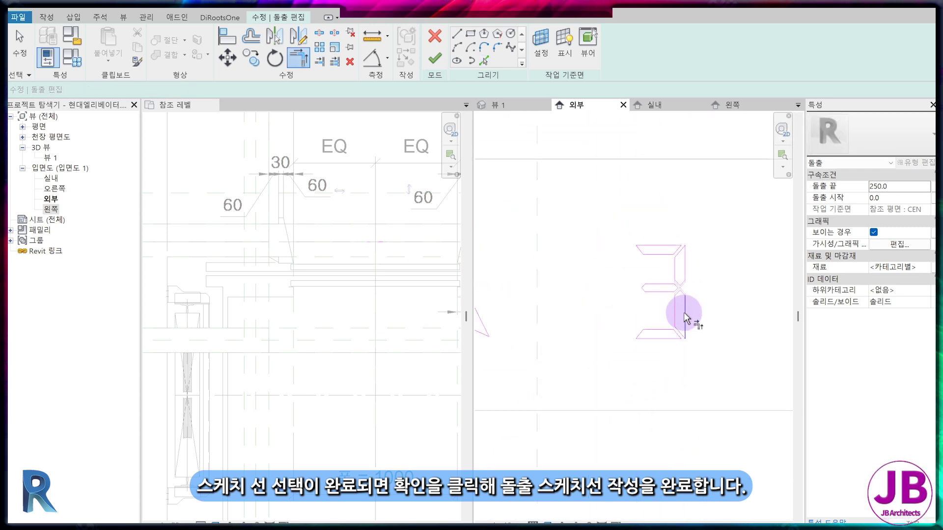
left_click(435, 59)
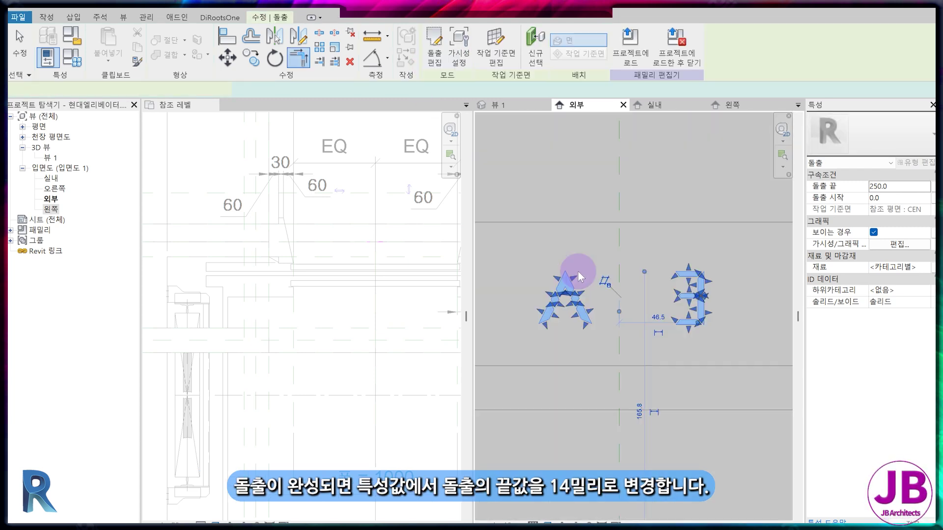
Set the digital display's extrusion end to 14 mm
left_click(911, 187)
key("Escape")
scroll(687, 304, "down", 3)
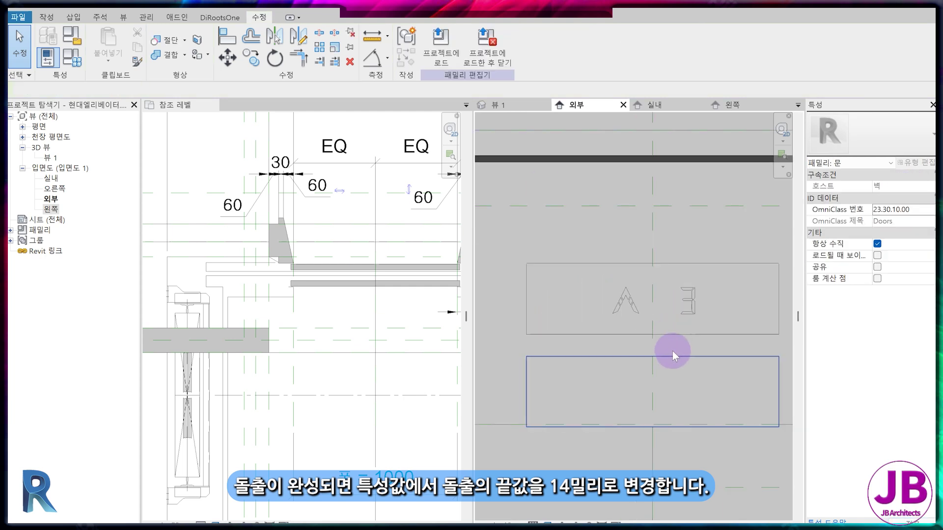
Move the indicator plate straight up in the 외부 elevation, back onto its CAD outline around the display symbols
left_click(674, 356)
key("m")
key("v")
left_click(666, 357)
left_click(665, 264)
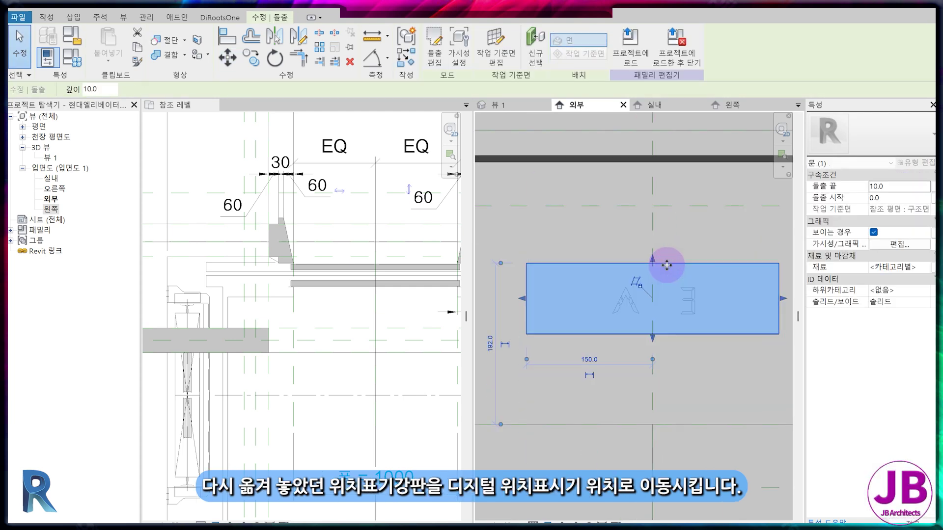
left_click(600, 230)
Change the digital display extrusion's work plane to the reference plane 구조면 from the 왼쪽 elevation
left_click(732, 105)
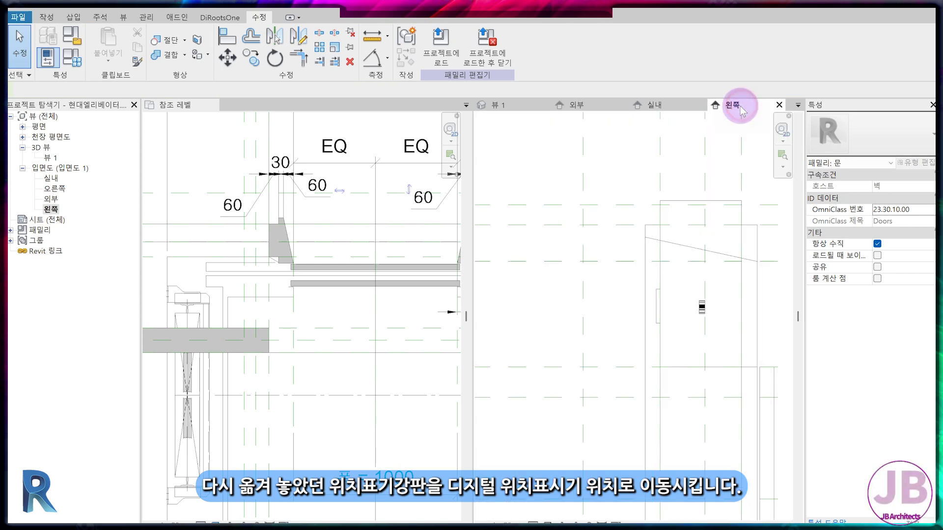
left_click(683, 301)
left_click(496, 49)
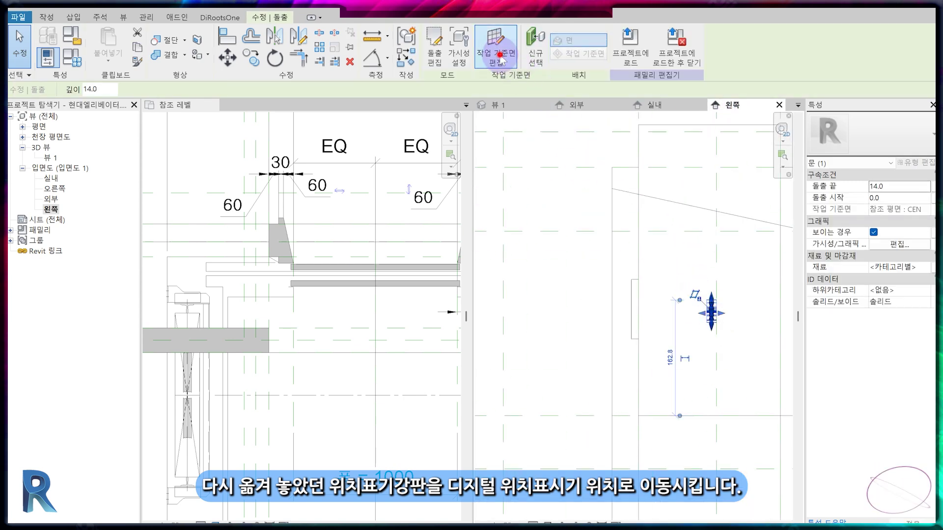
left_click(421, 286)
left_click(424, 302)
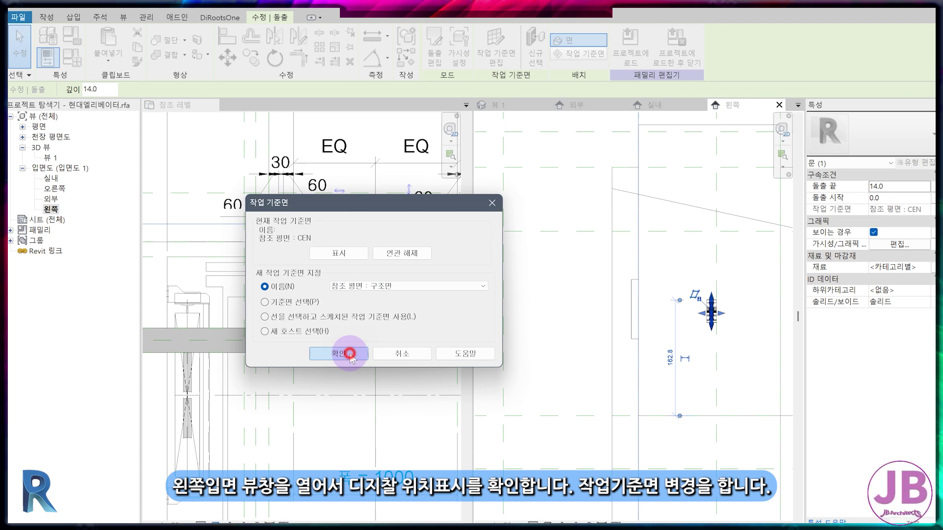
left_click(350, 355)
Set the digital display's extrusion end to 20 mm in the 3D view so it projects from the plate
key("ctrl+Tab")
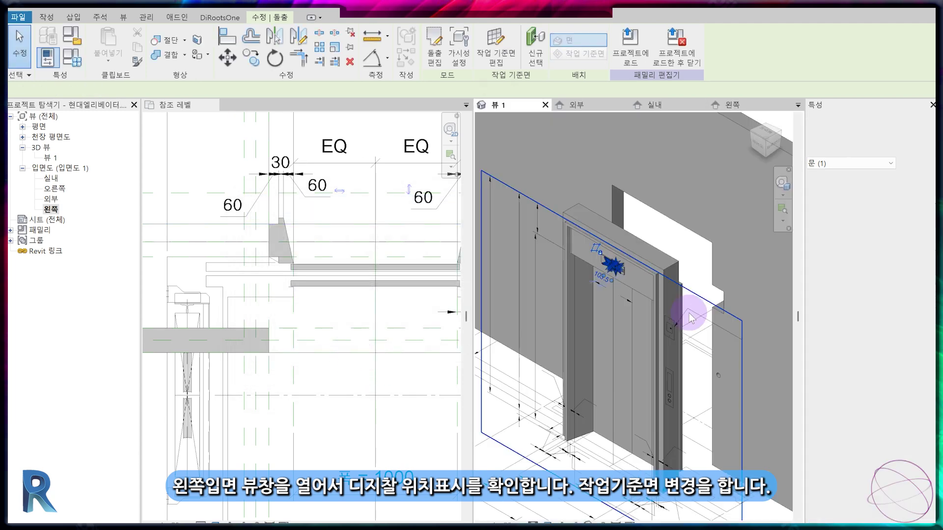
scroll(627, 237, "up", 3)
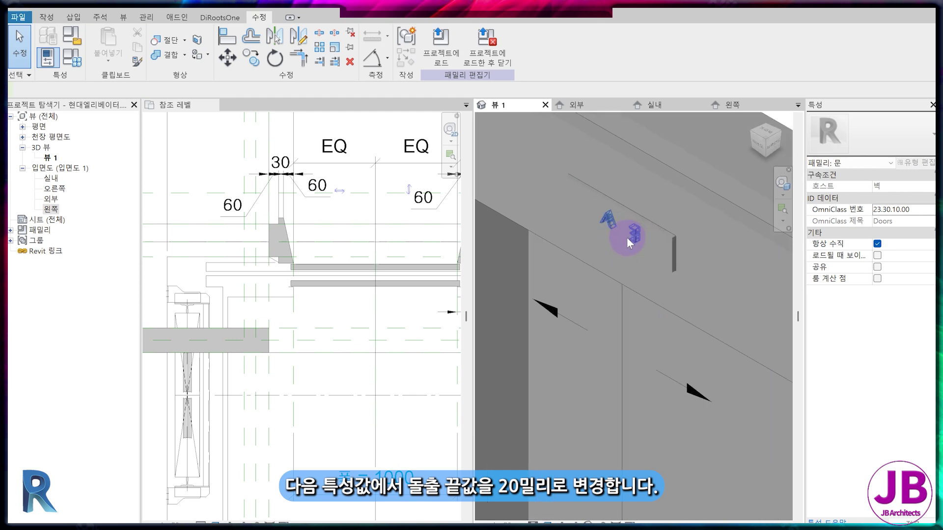
left_click(631, 235)
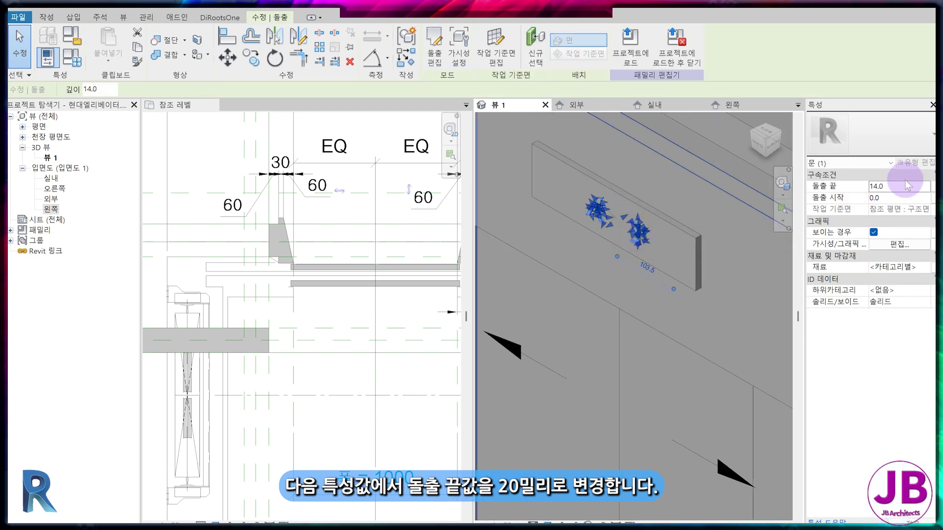
left_click(906, 187)
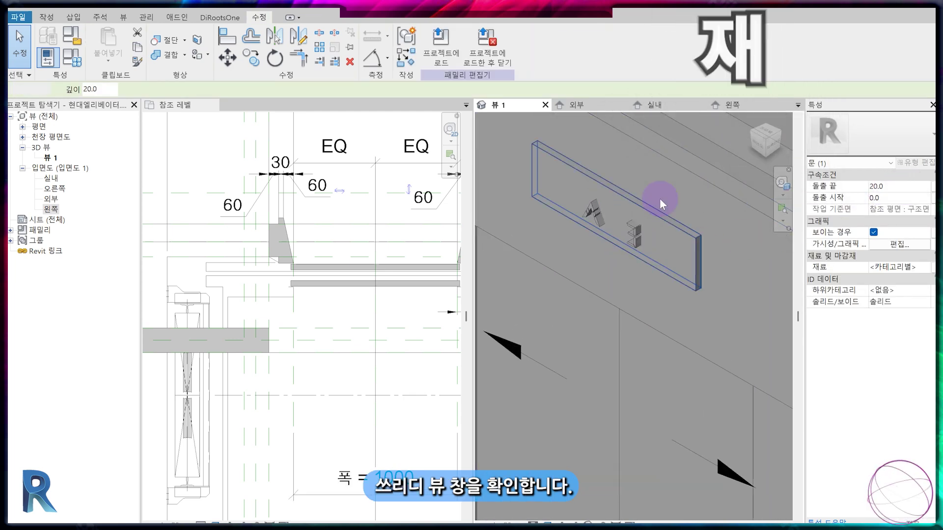
key("Escape")
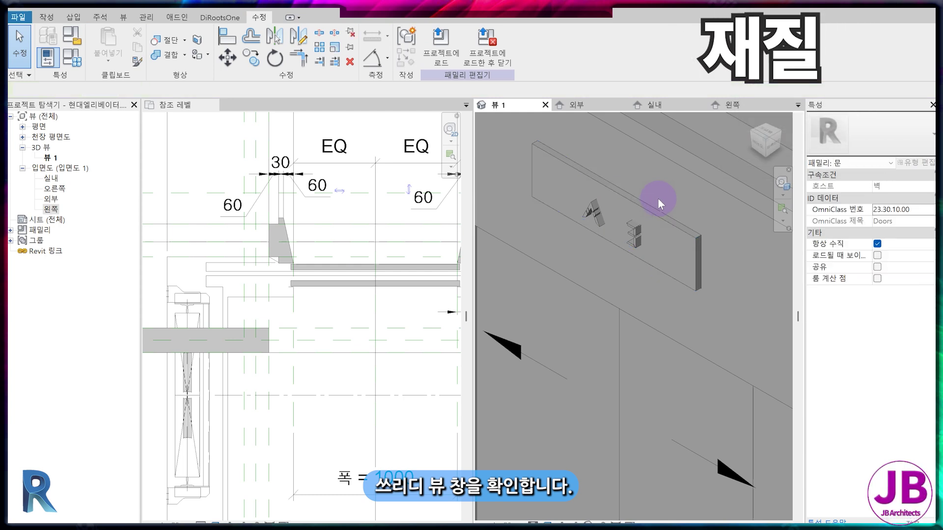
Open the digital display's material assignment and duplicate the material 기본값 under the name #전자판
scroll(658, 199, "down", 4)
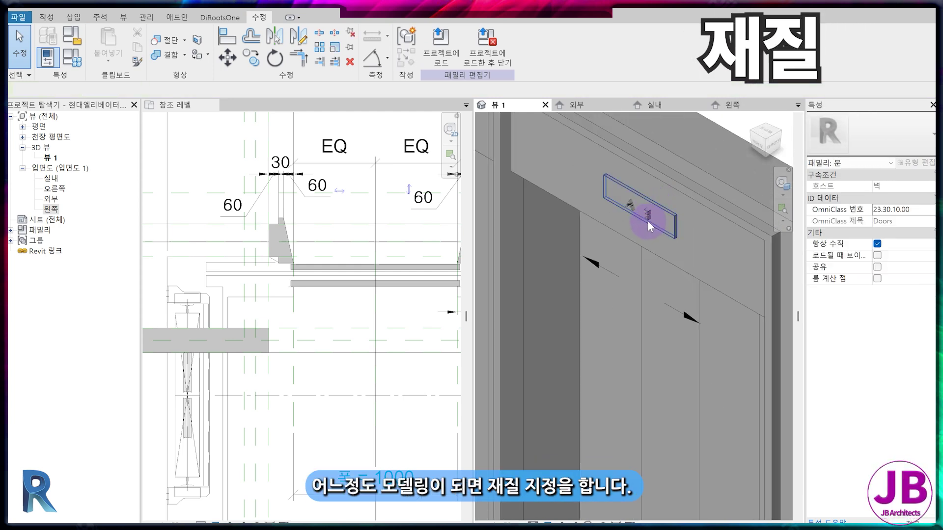
left_click(644, 220)
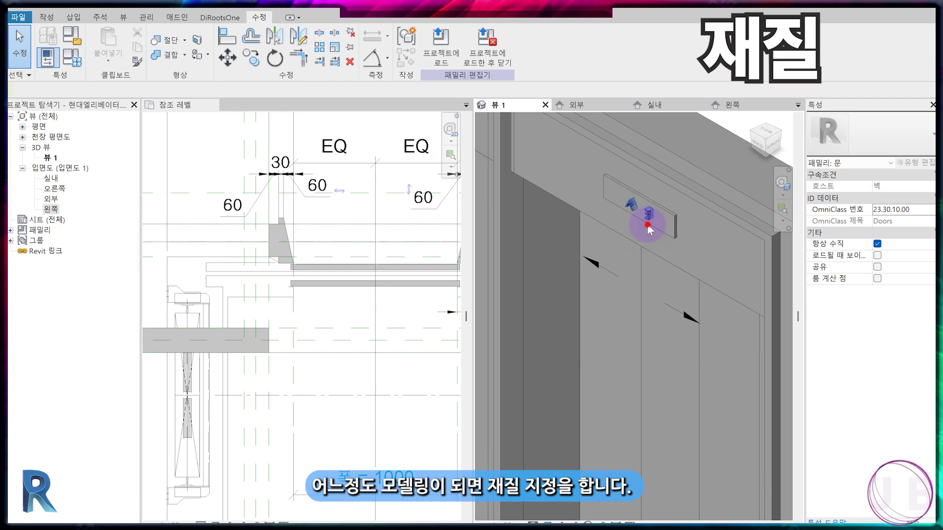
left_click(919, 260)
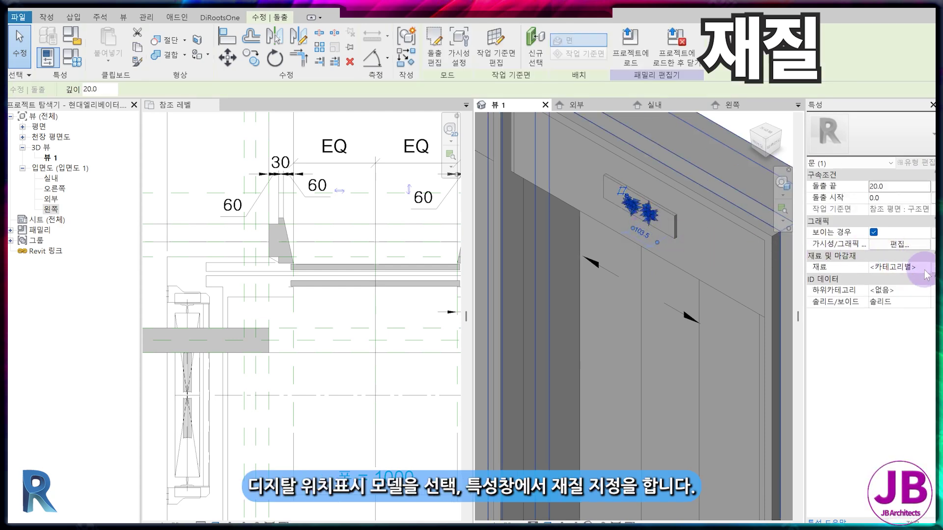
left_click(928, 269)
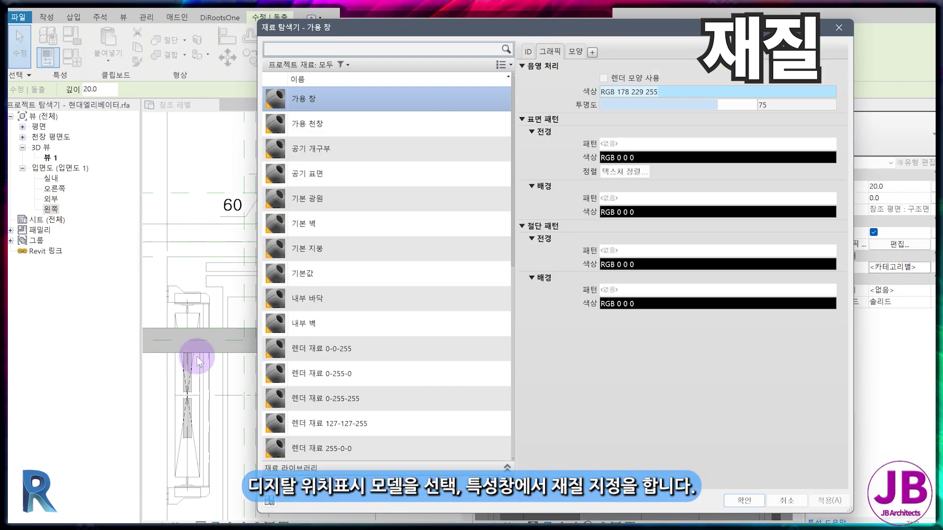
left_click(303, 273)
right_click(310, 274)
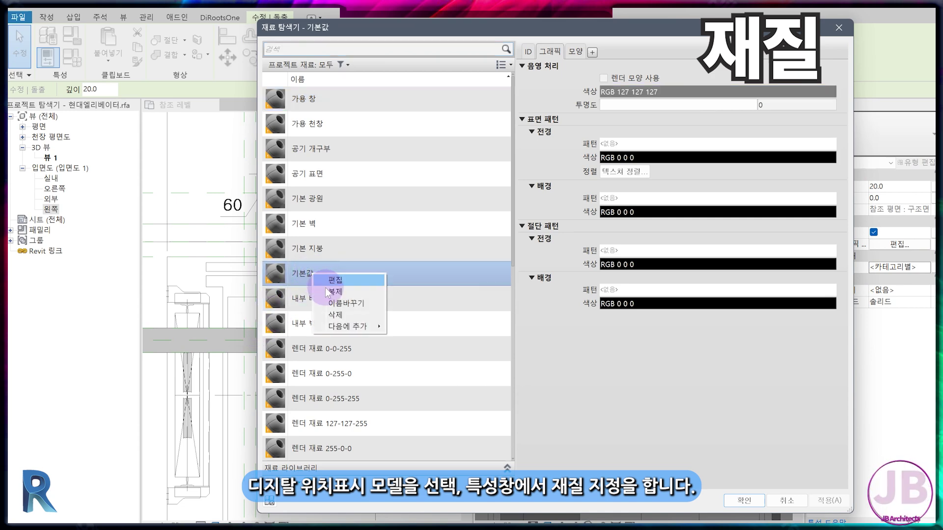
left_click(330, 292)
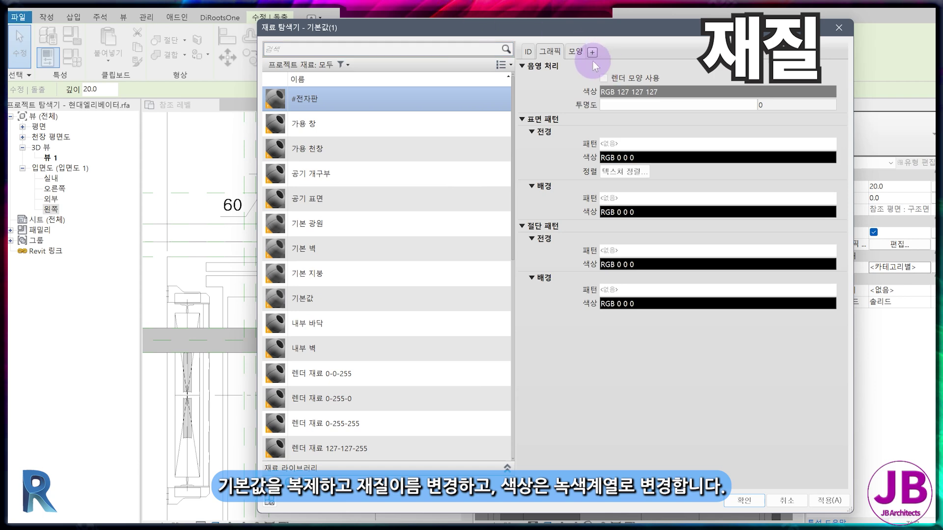
Duplicate the appearance asset of the #전자판 material and rename it #전자판
left_click(575, 52)
left_click(524, 114)
left_click(848, 67)
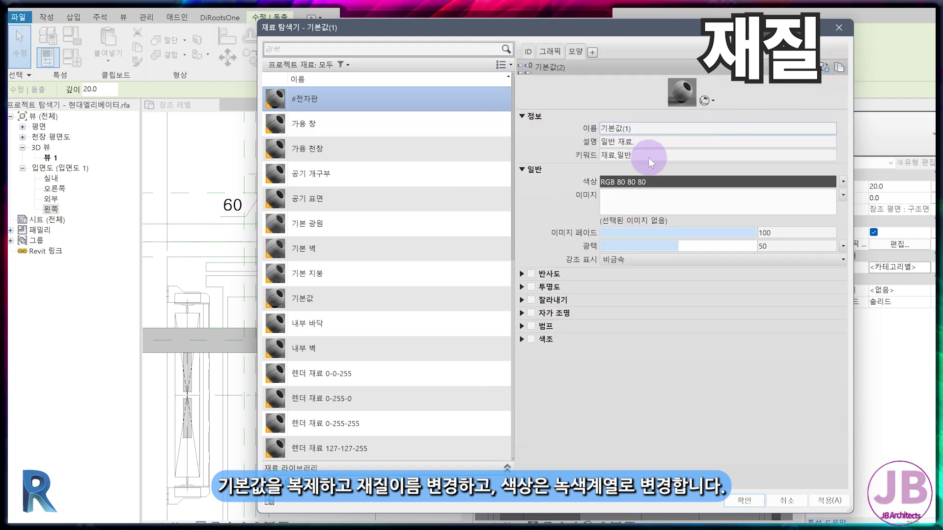
left_click(638, 129)
type("#전자판")
key("Return")
Set the #전자판 appearance colour to green RGB 0 255 128, use the render appearance for shading and assign the material
left_click(706, 204)
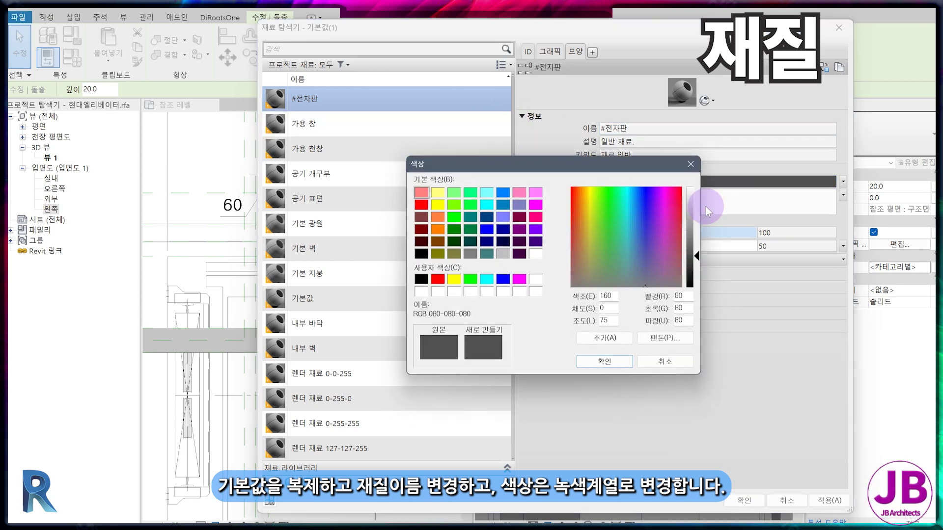
left_click(468, 189)
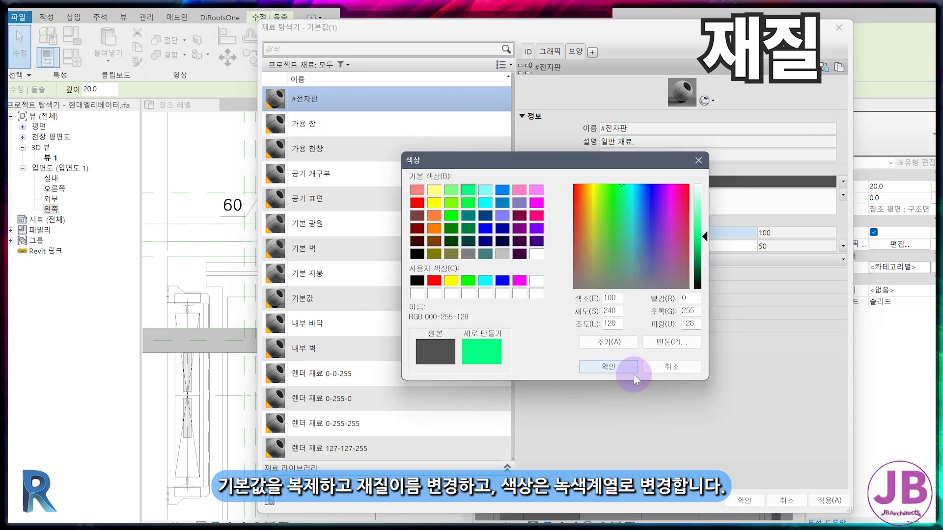
left_click(633, 374)
left_click(547, 52)
left_click(603, 78)
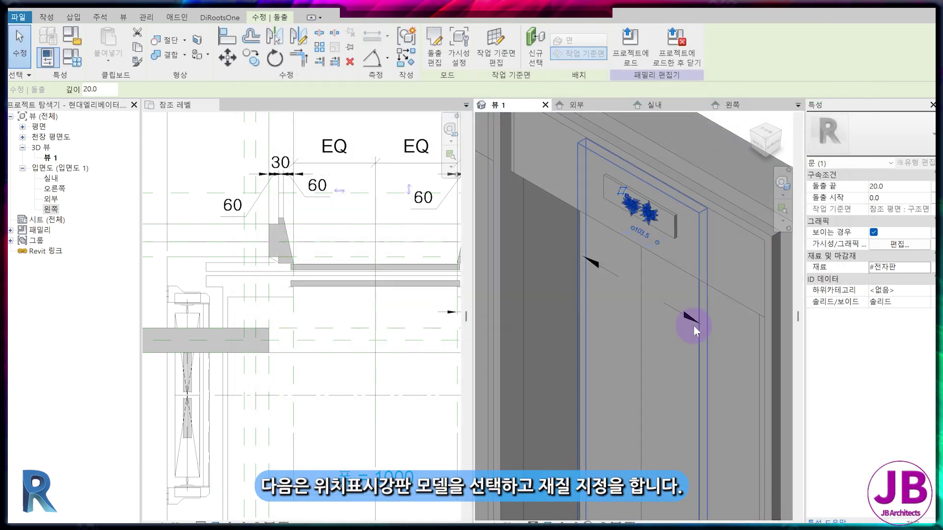
Open the indicator plate's material assignment and duplicate the material #전자판 as #백판
key("Escape")
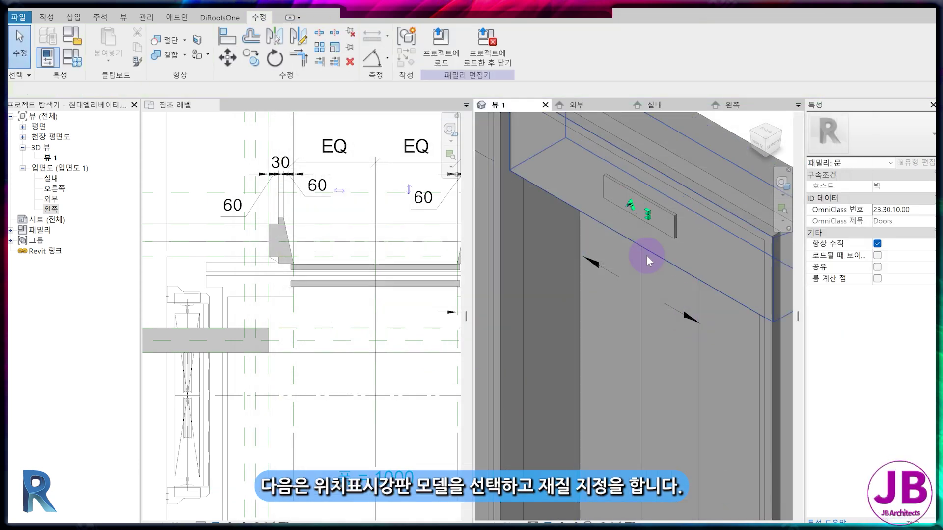
scroll(601, 411, "down", 1)
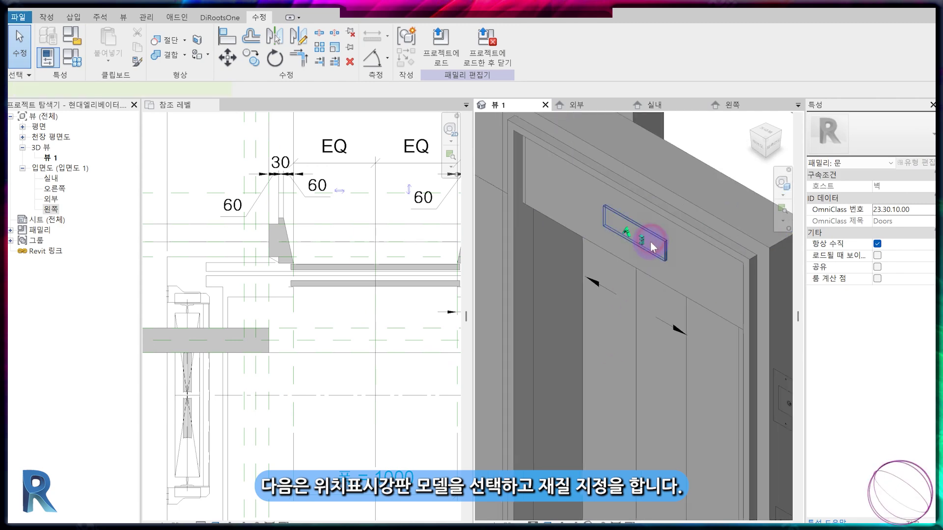
left_click(653, 247)
left_click(926, 269)
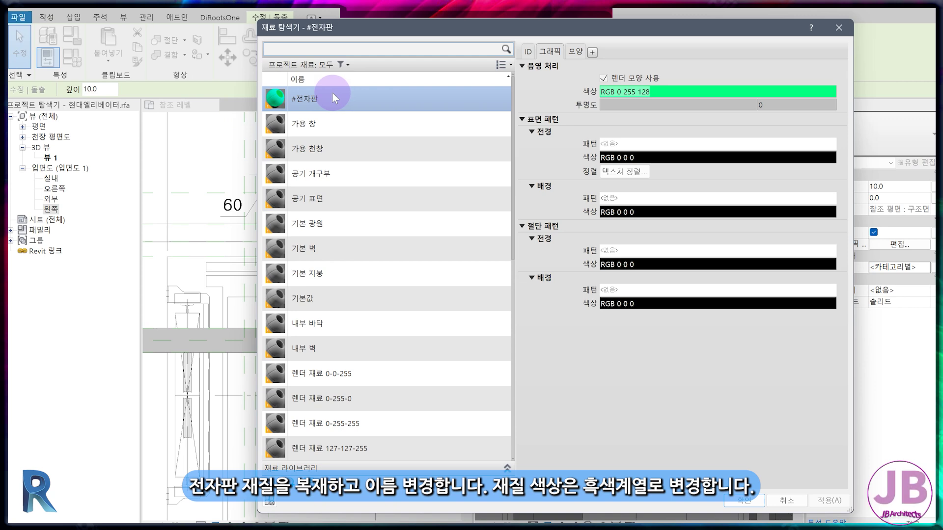
right_click(334, 99)
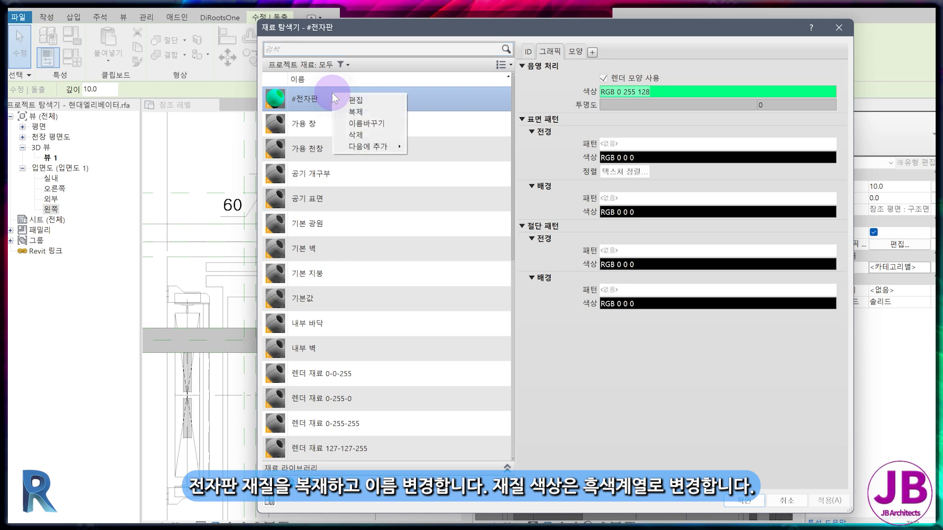
left_click(350, 111)
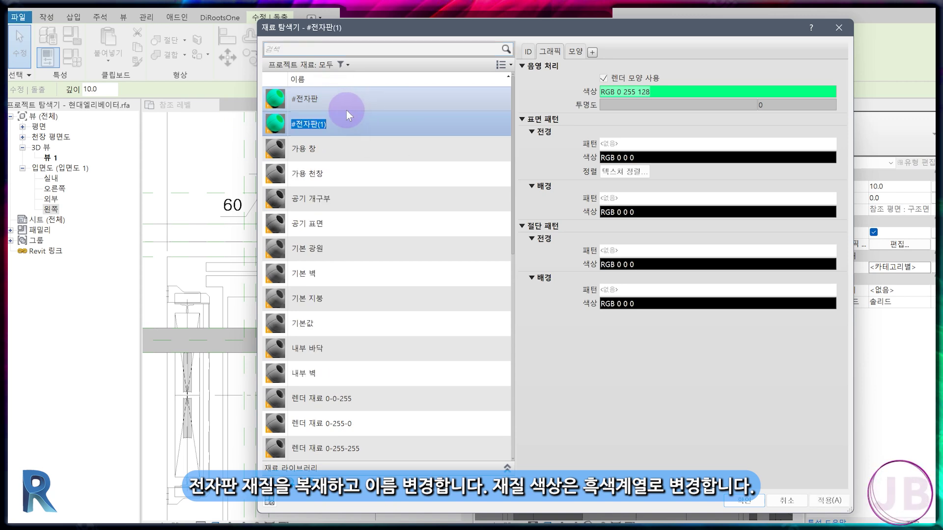
type("#백판")
key("Return")
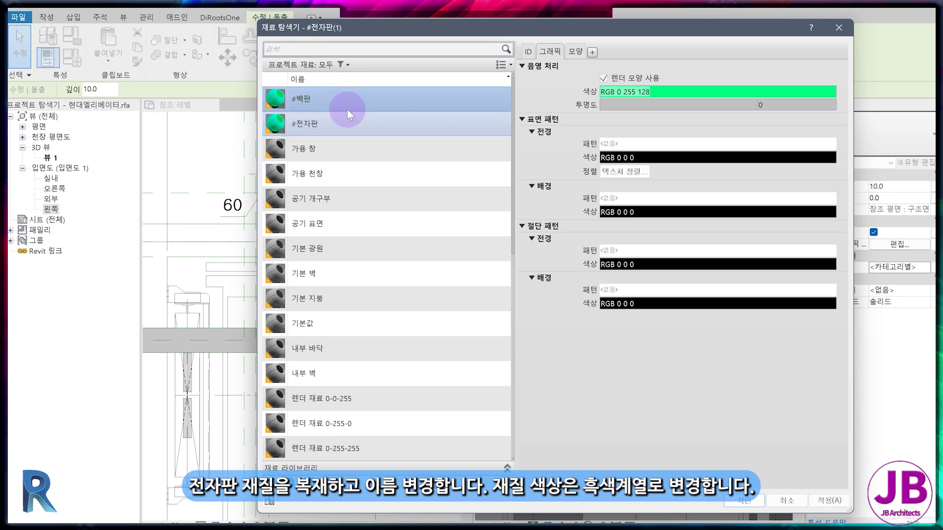
Rename the duplicated appearance asset #백판, set its colour to dark grey RGB 104 104 104 and assign the material to the indicator plate
left_click(576, 51)
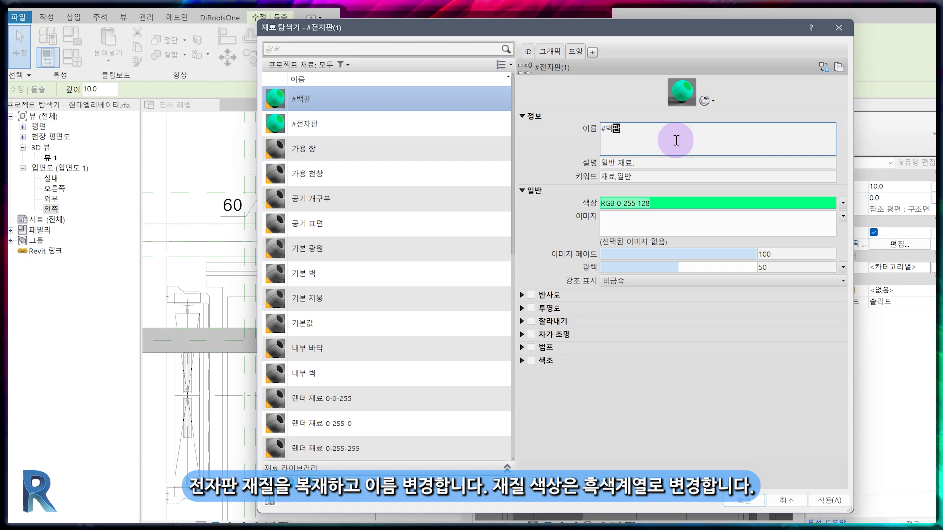
left_click(776, 432)
left_click(717, 182)
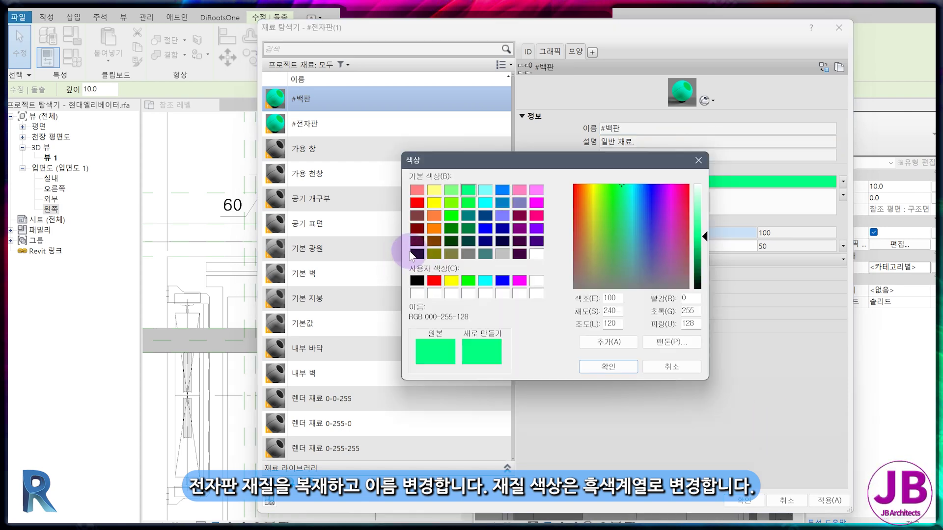
left_click(414, 254)
left_click(698, 246)
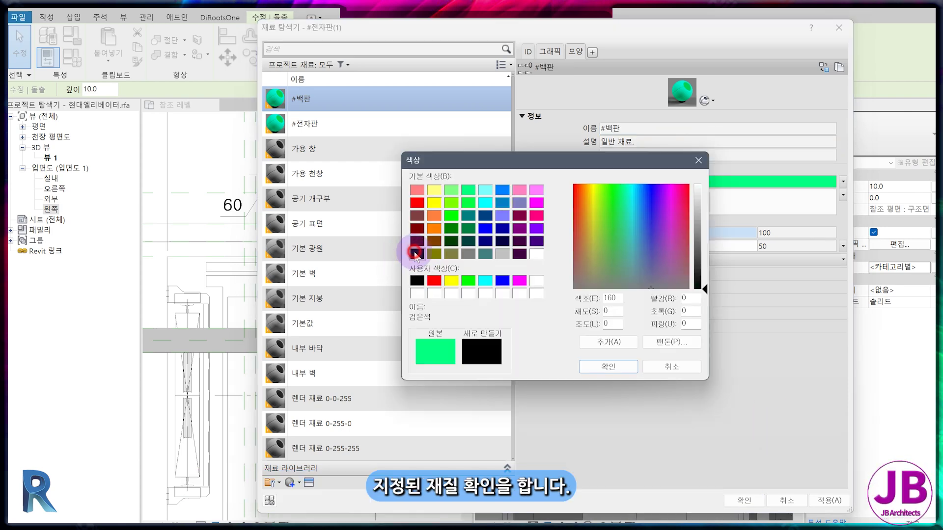
left_click(614, 366)
left_click(743, 501)
key("Escape")
Open the material assignment of the door frame sweep and duplicate the material #백판 as #프레임
scroll(503, 367, "down", 2)
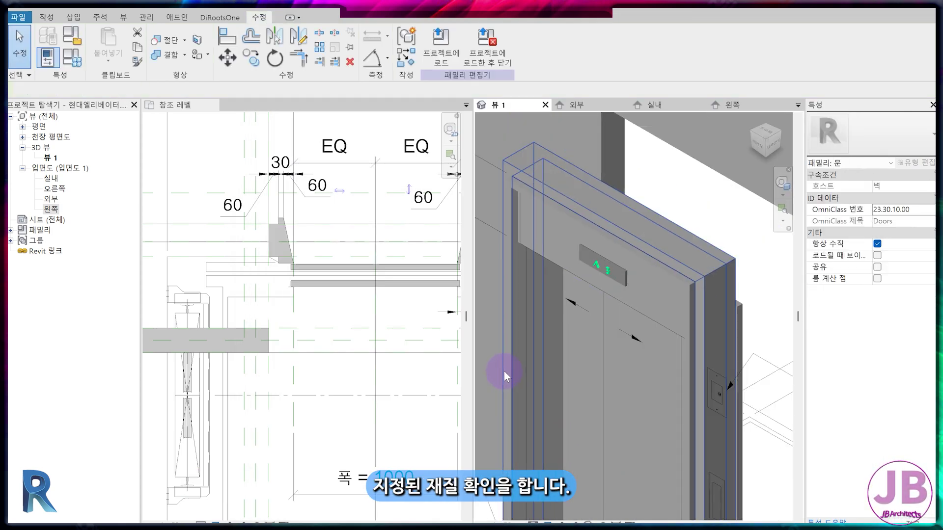
middle_click_drag(504, 371, 539, 364, "shift")
scroll(259, 276, "down", 4)
scroll(543, 132, "down", 3)
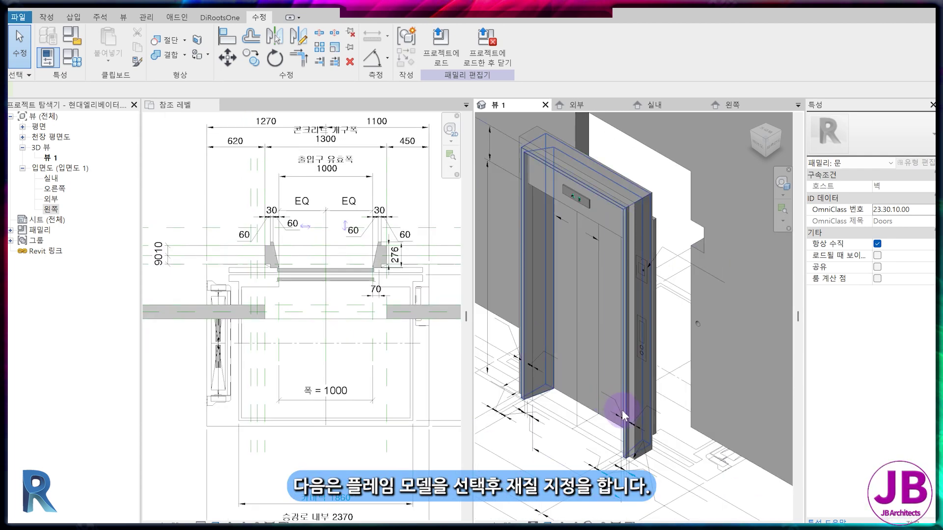
left_click(623, 412)
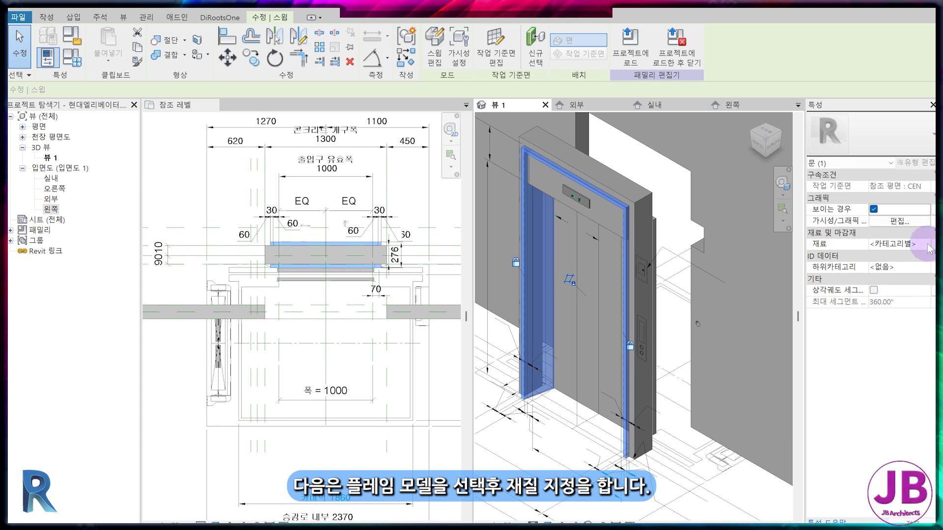
left_click(927, 242)
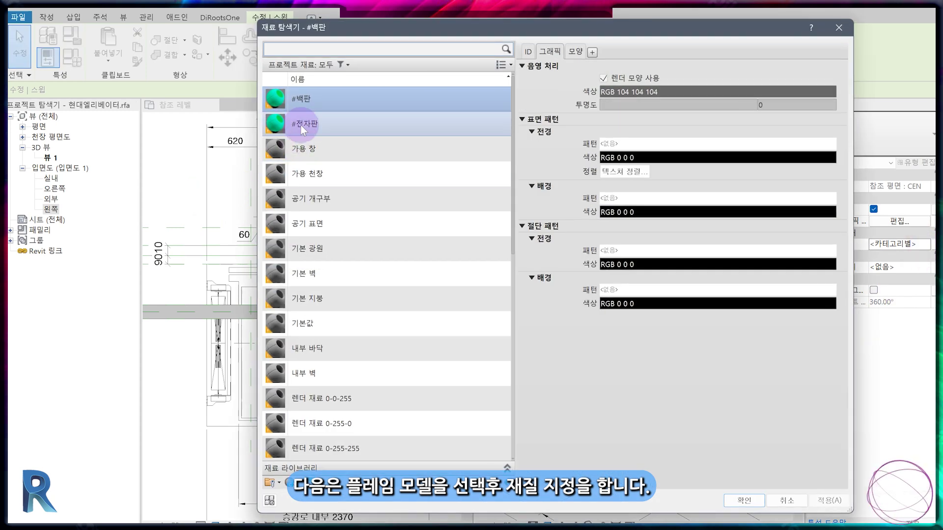
right_click(315, 100)
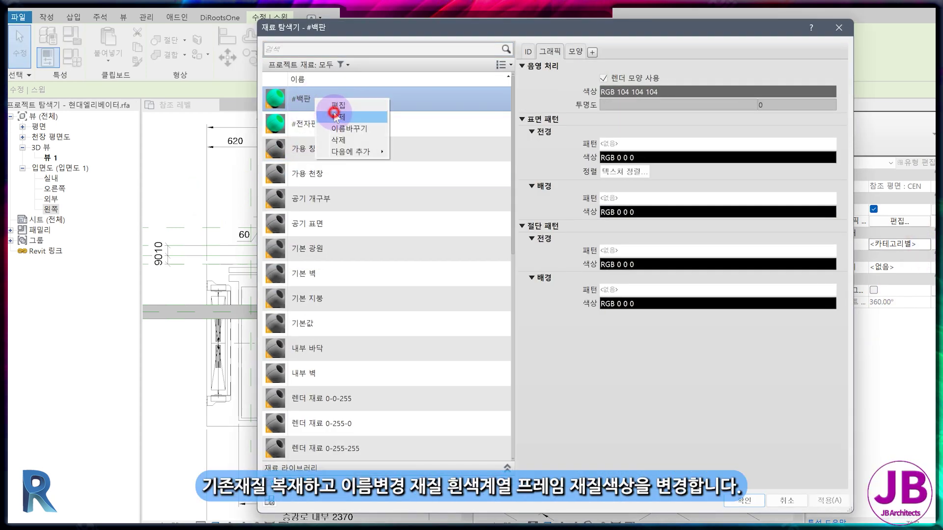
left_click(336, 114)
Rename the #프레임 material's appearance asset #프레임, set its colour to RGB 244 244 244 and assign the material to the frame
left_click_drag(628, 128, 607, 128)
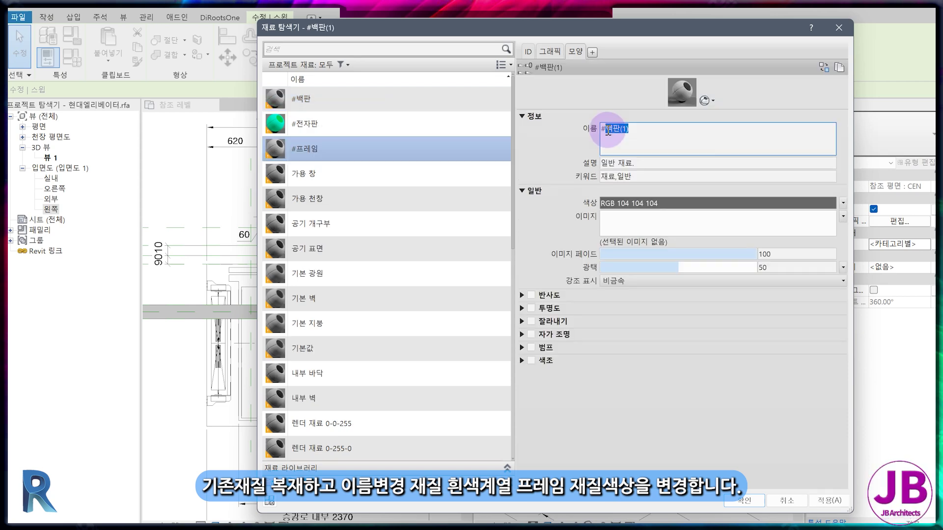
type("프레임")
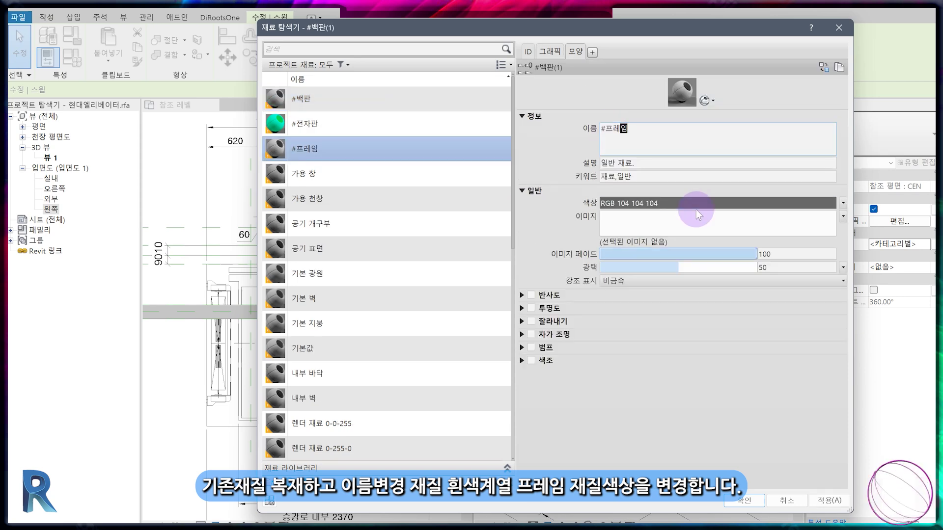
left_click(687, 202)
left_click_drag(697, 231, 695, 191)
left_click(609, 367)
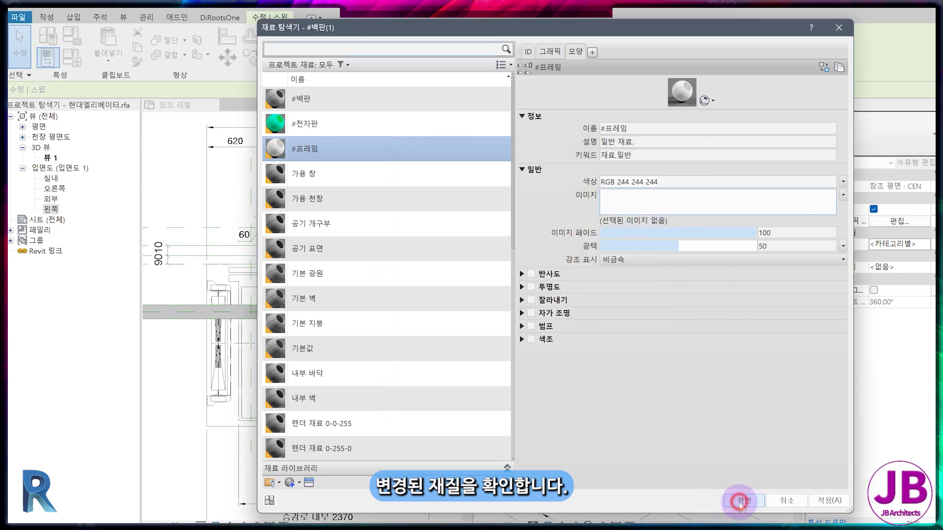
left_click(741, 499)
left_click(516, 422)
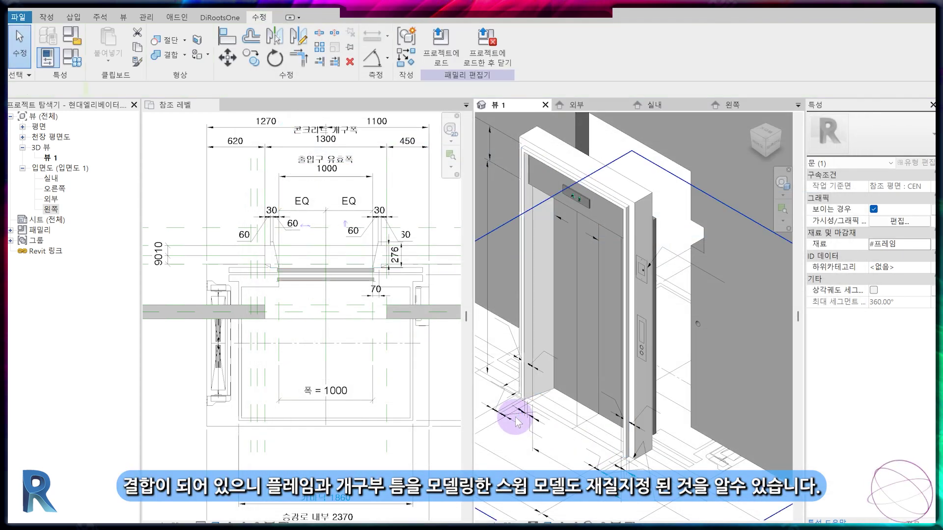
Assign the material #프레임 to the front steel plate extrusion above the door panels
left_click(594, 227)
left_click(927, 270)
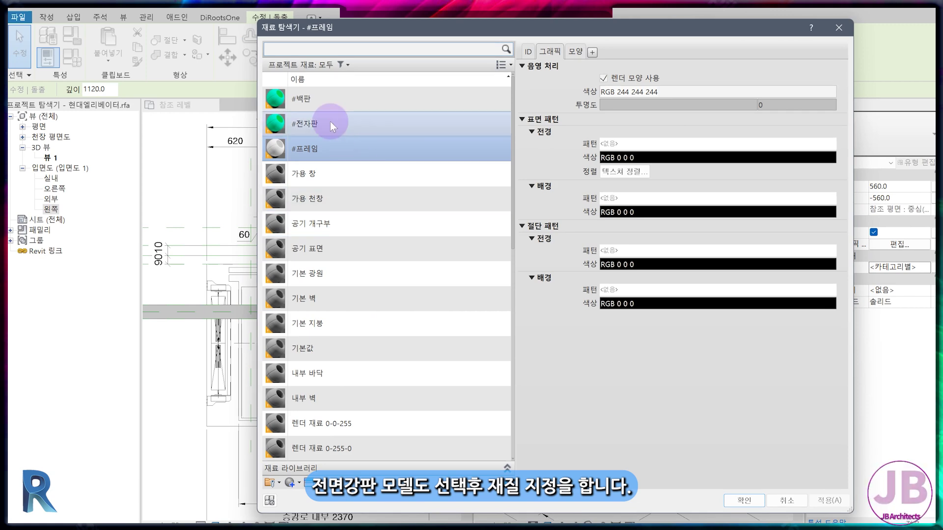
left_click(732, 503)
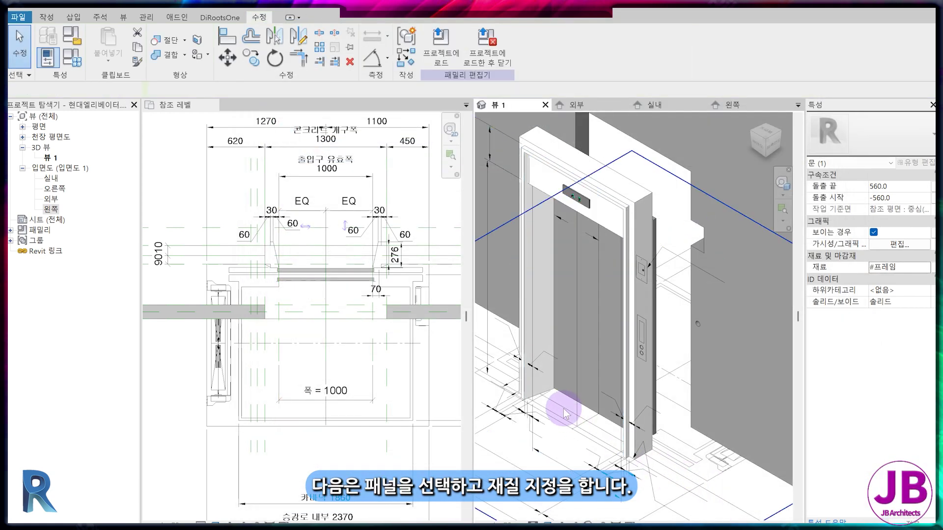
Open the material assignment of the first door panel and duplicate the material #프레임 as #패널
left_click(564, 393)
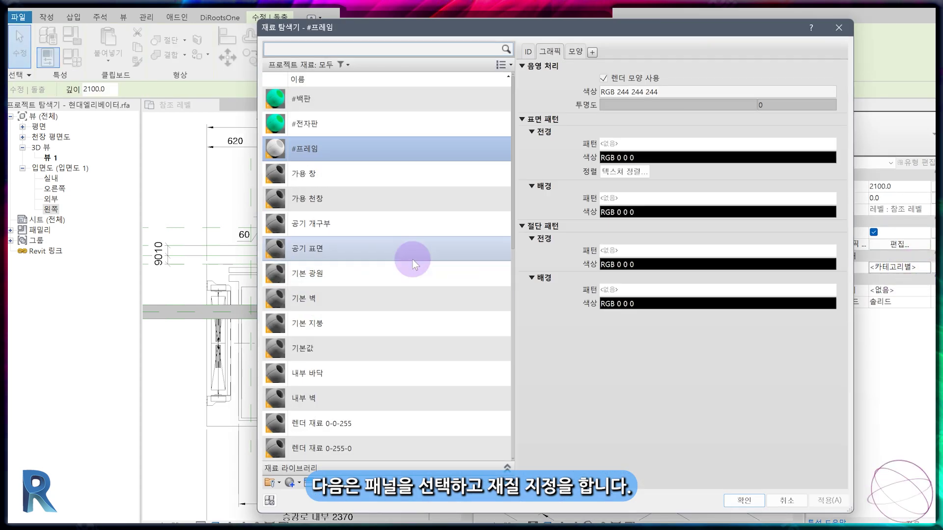
right_click(319, 160)
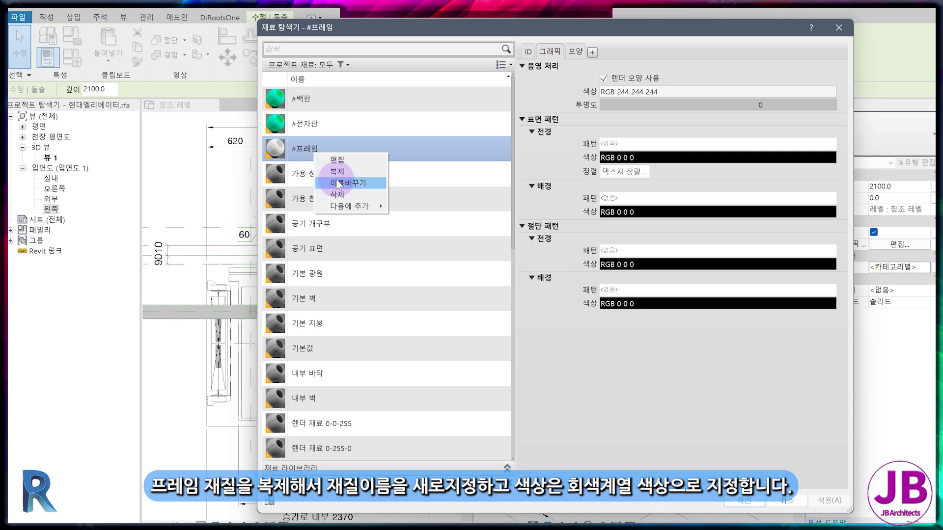
left_click(335, 172)
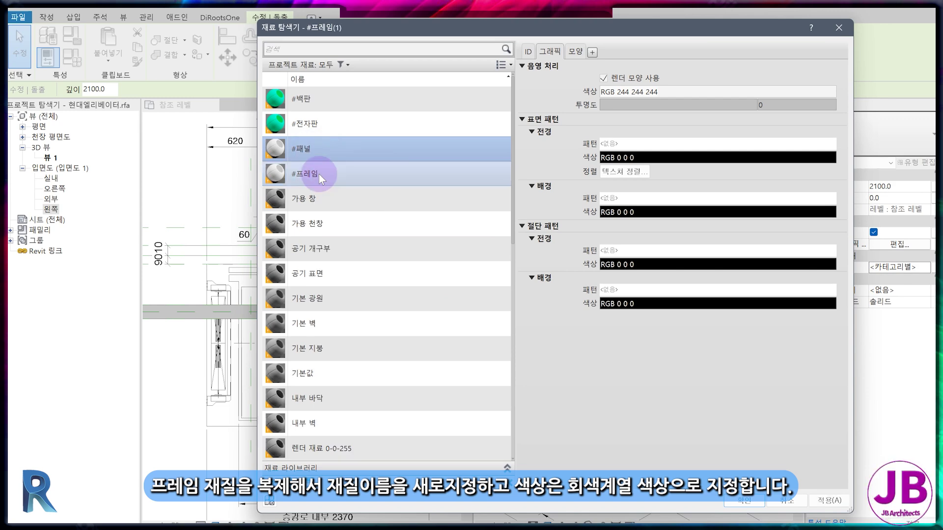
Rename the #패널 material's appearance asset #패널, change its colour to light grey and assign the material to the door panel
left_click(575, 51)
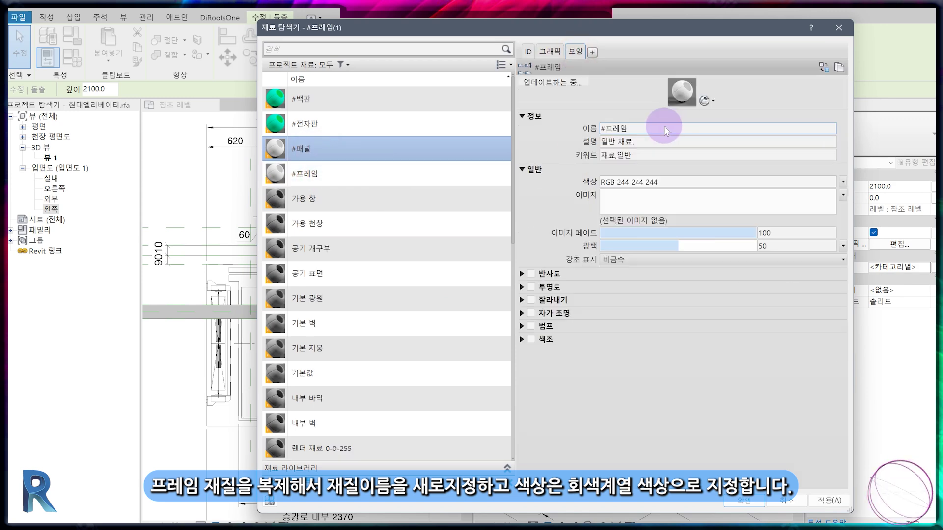
left_click(652, 130)
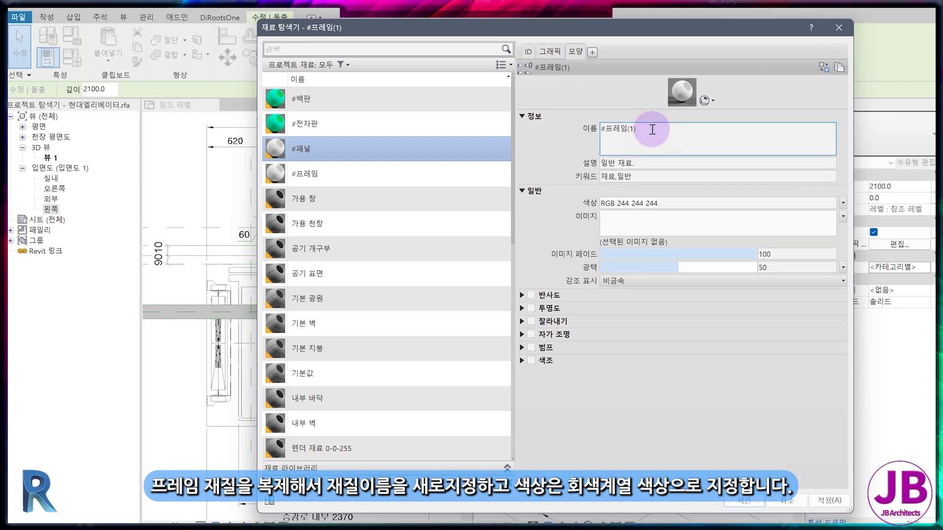
left_click(745, 377)
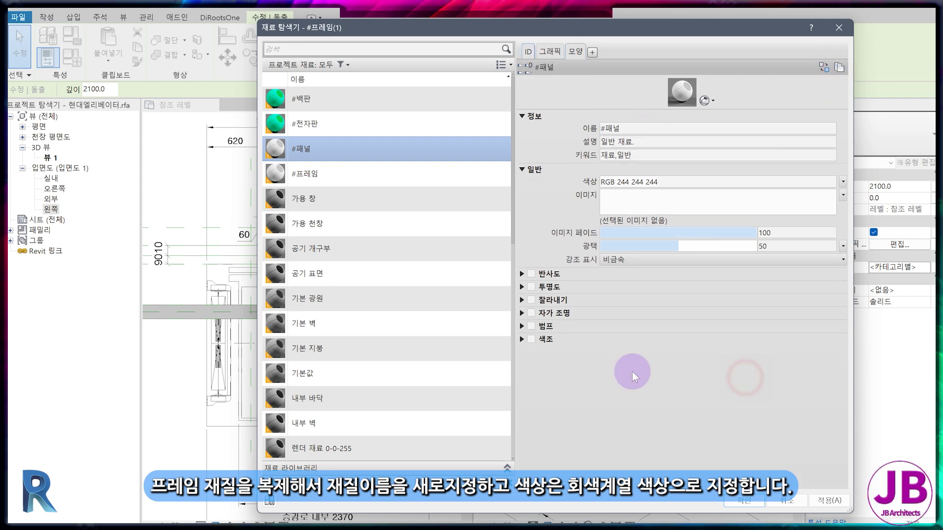
left_click(668, 182)
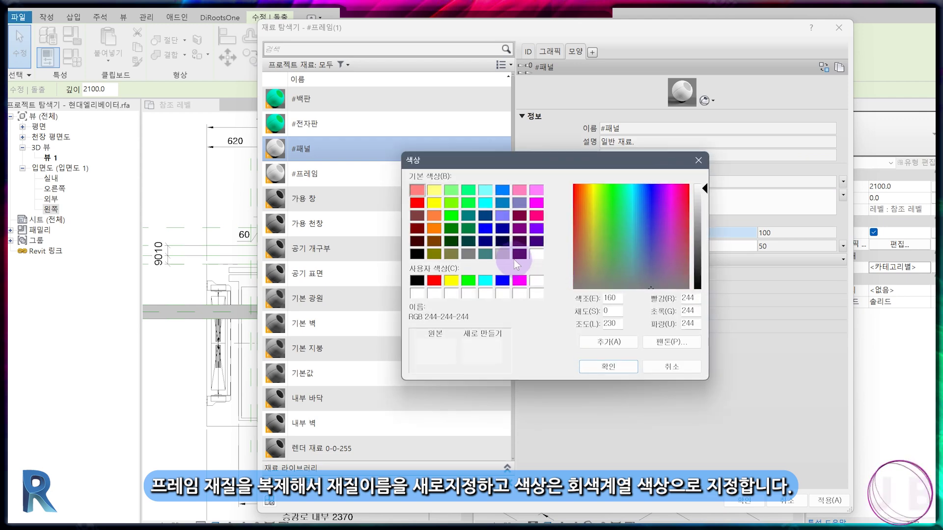
left_click(502, 254)
left_click(595, 366)
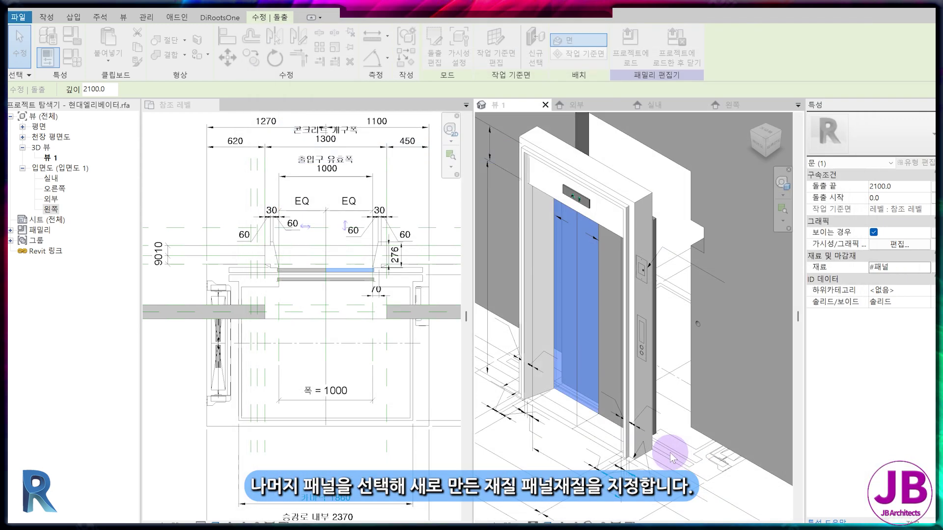
key("Escape")
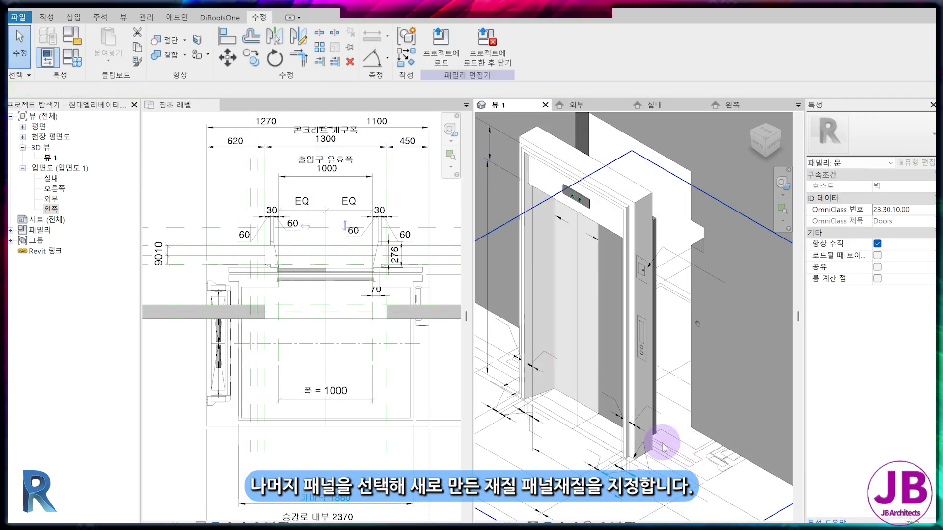
Select the three remaining door panels in the plan view and assign them the material #패널
scroll(304, 221, "up", 3)
left_click(273, 246)
left_click(295, 264, "ctrl")
left_click(346, 267, "ctrl")
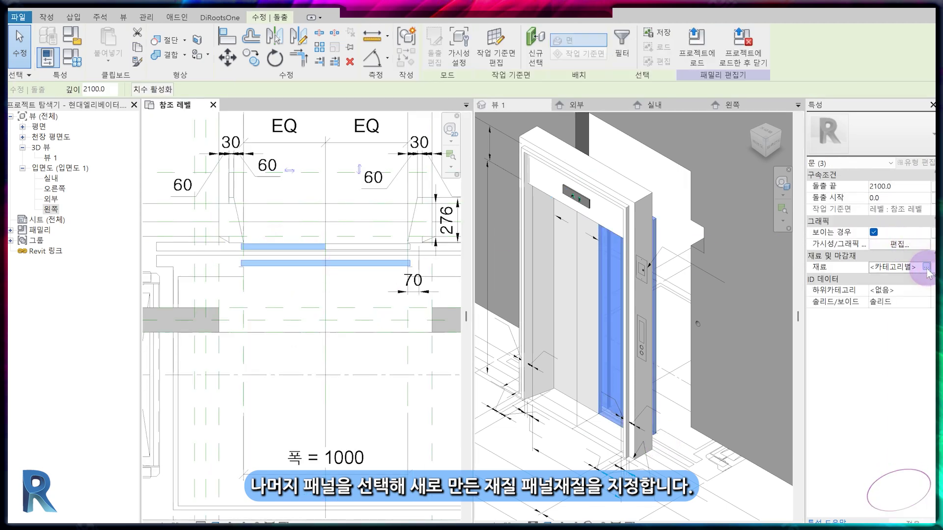
left_click(926, 268)
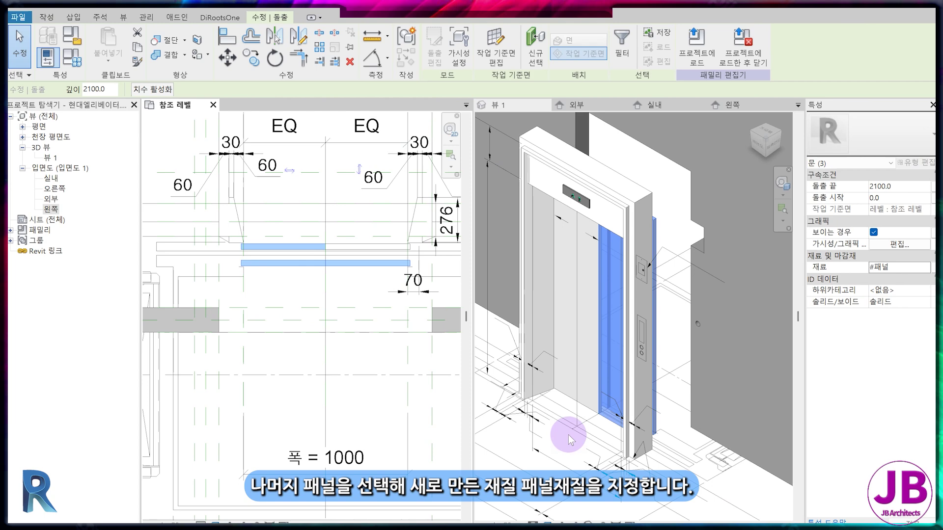
left_click(570, 439)
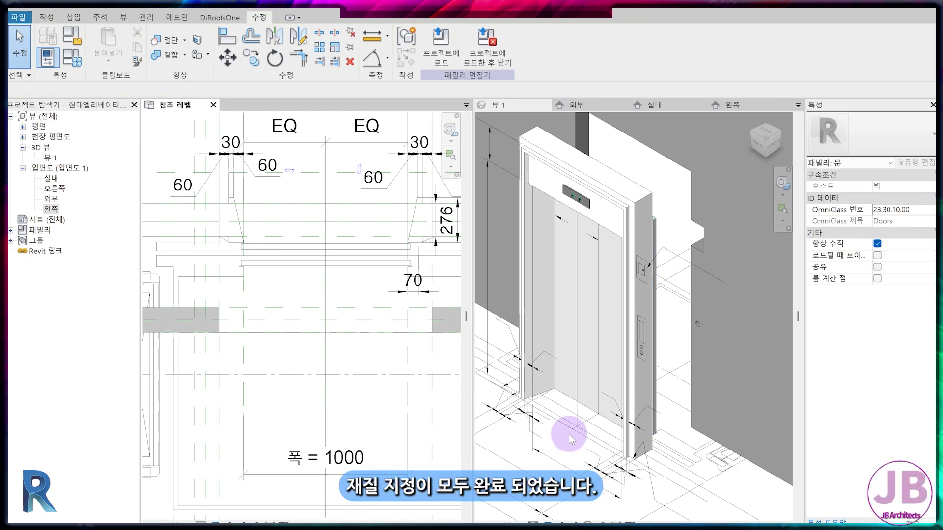
Examine the assigned materials on the door in 3D and on the digital position indicator in the 외부 elevation
scroll(569, 435, "down", 3)
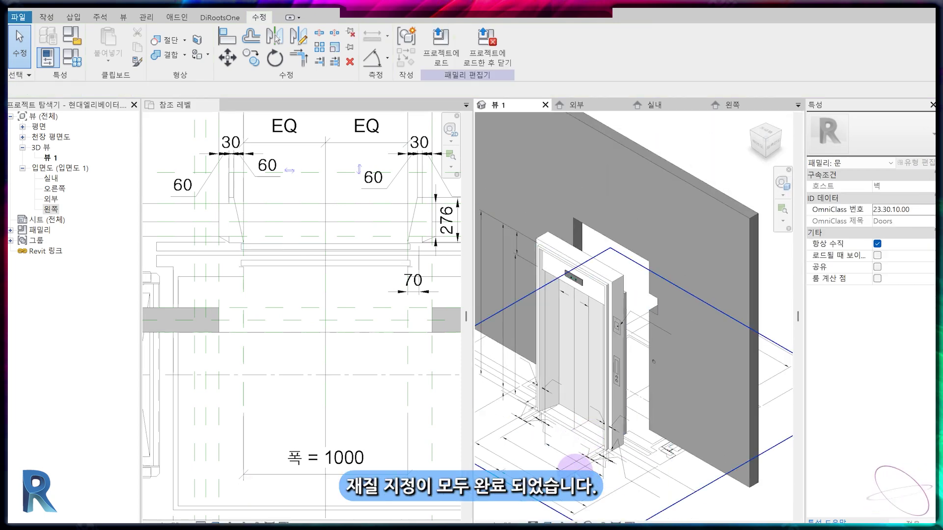
middle_click_drag(576, 466, 635, 436)
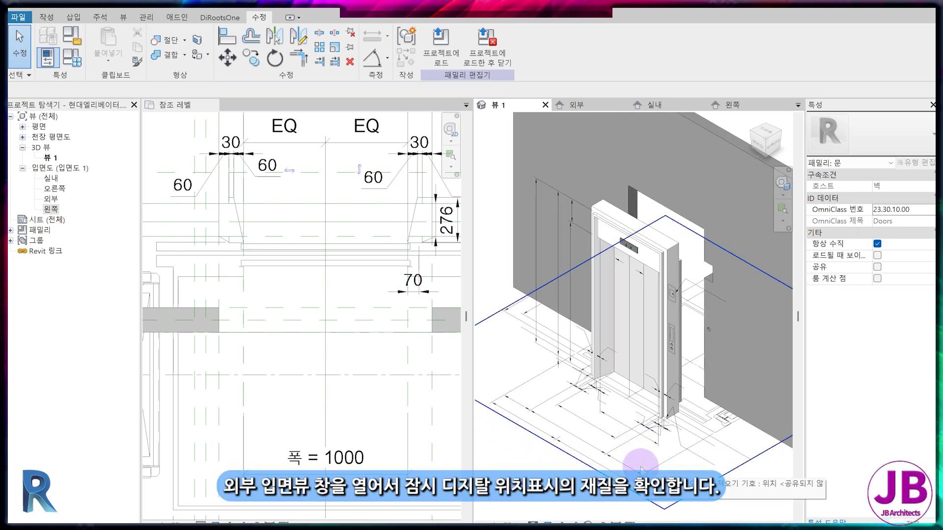
left_click(585, 110)
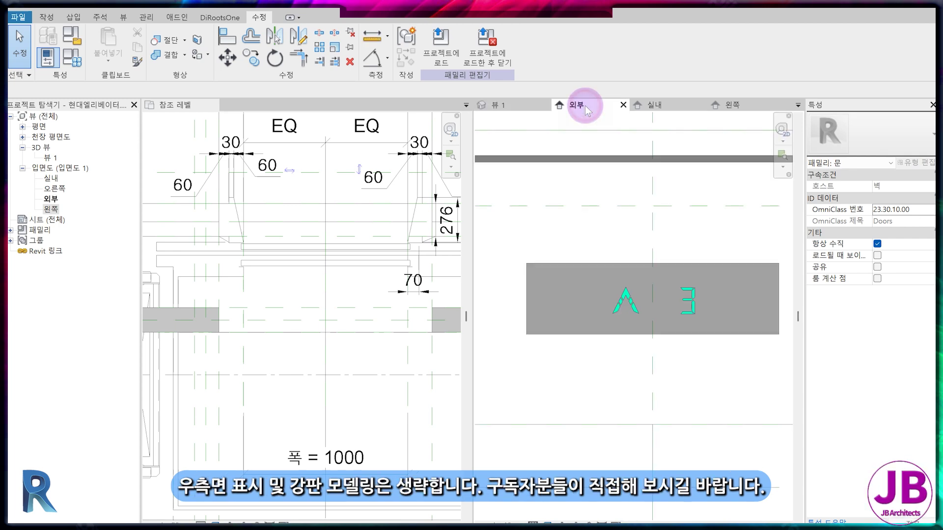
scroll(589, 289, "down", 5)
middle_click_drag(636, 394, 536, 288)
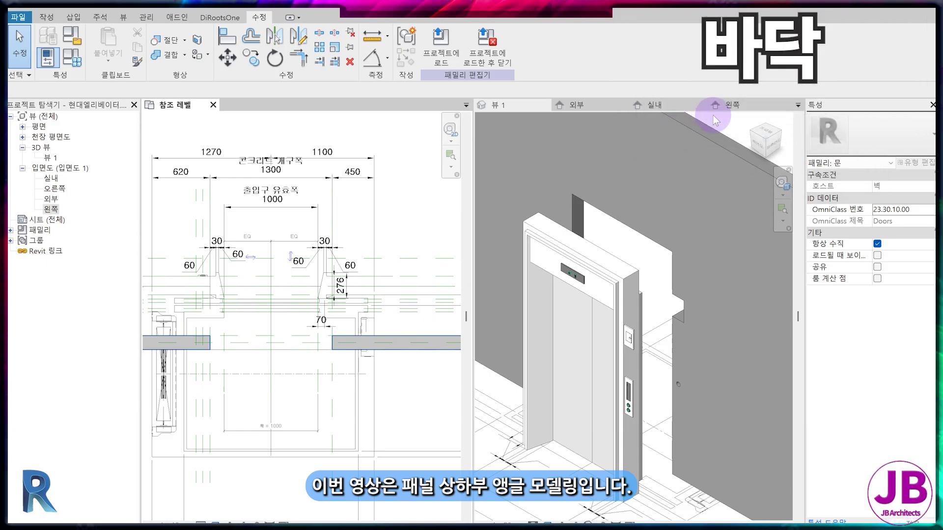
Start an extrusion in the 왼쪽 elevation with the reference plane 중심(왼쪽/오른쪽) as its work plane
left_click(729, 105)
middle_click_drag(720, 407, 595, 190)
middle_click_drag(570, 387, 597, 205)
scroll(597, 206, "down", 2)
scroll(600, 335, "up", 5)
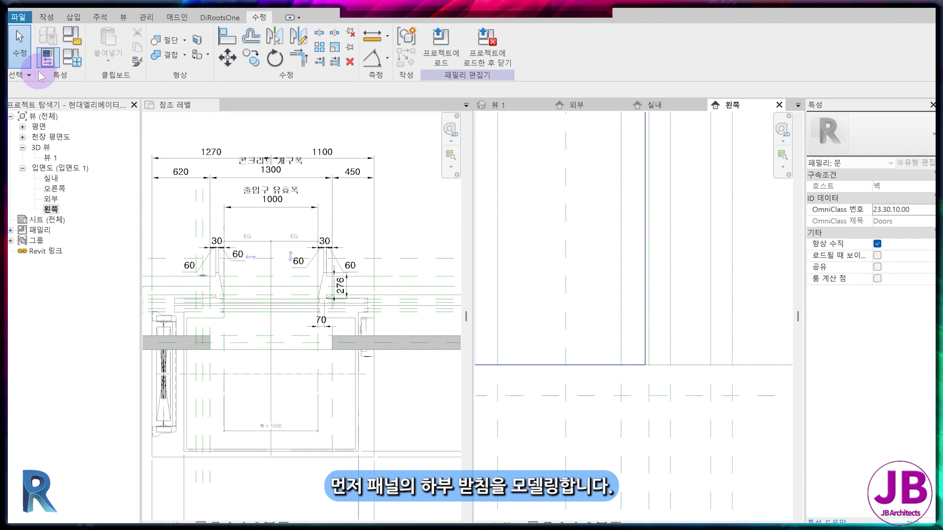
left_click(47, 17)
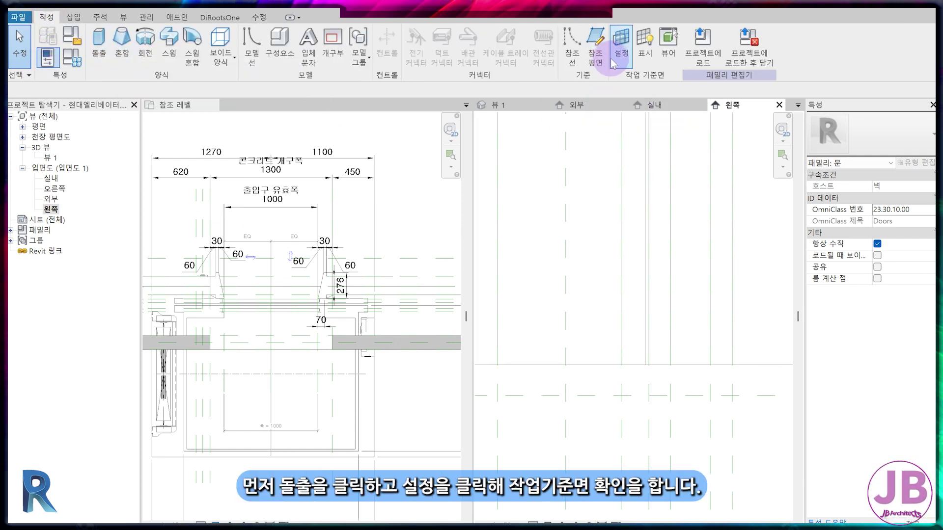
left_click(539, 41)
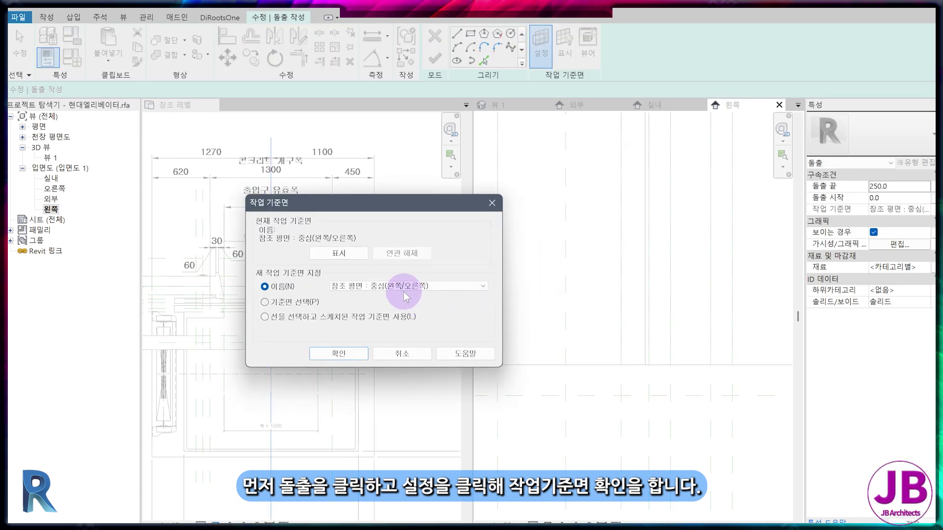
left_click(340, 353)
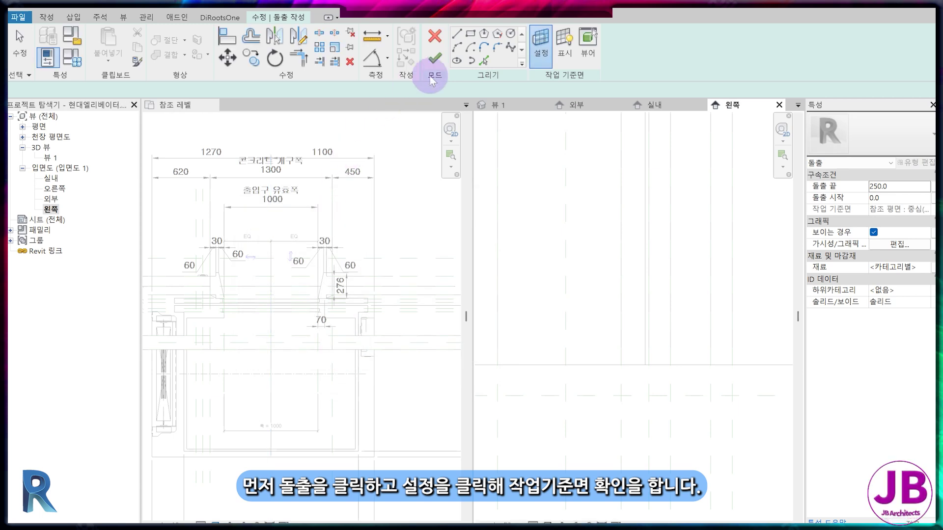
Sketch a rough rectangle just below the floor line under the door panels for the lower support
left_click(470, 35)
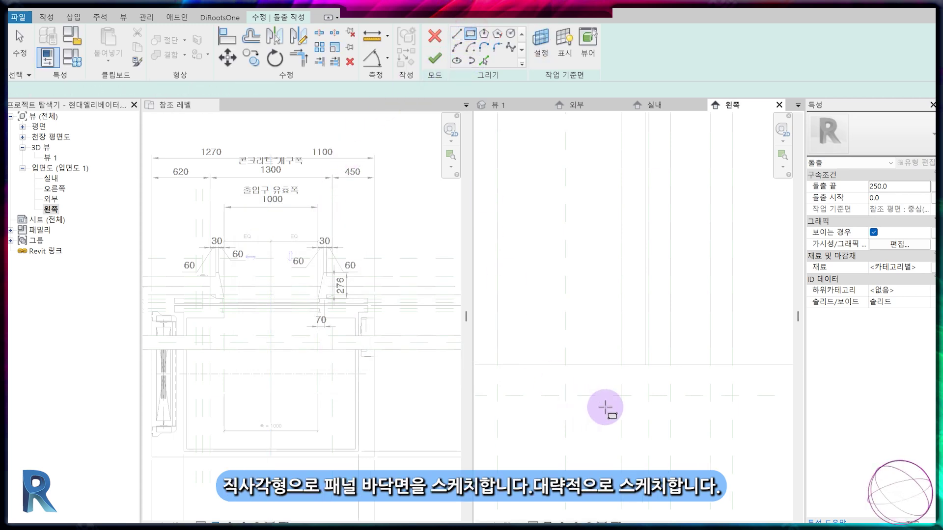
scroll(649, 388, "up", 2)
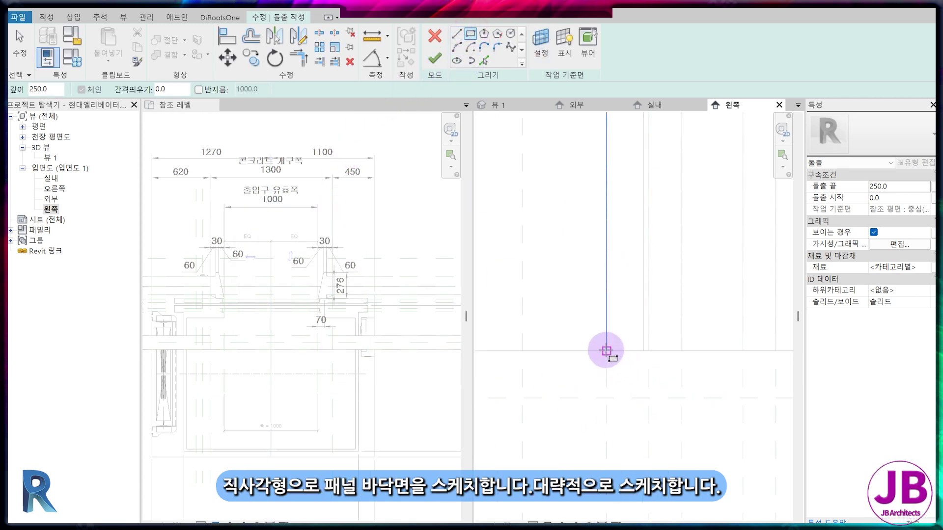
left_click(624, 350)
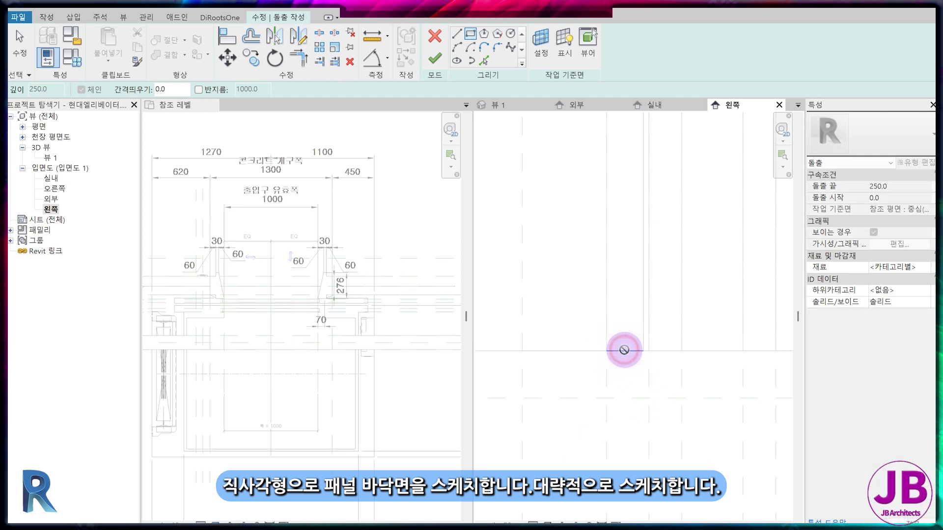
scroll(702, 398, "down", 1)
middle_click_drag(703, 398, 742, 368)
left_click(605, 367)
Align and lock the rectangle's two vertical edges to the frame and panel reference lines, and finish the extrusion sketch
key("a")
key("l")
left_click(722, 416)
left_click(739, 347)
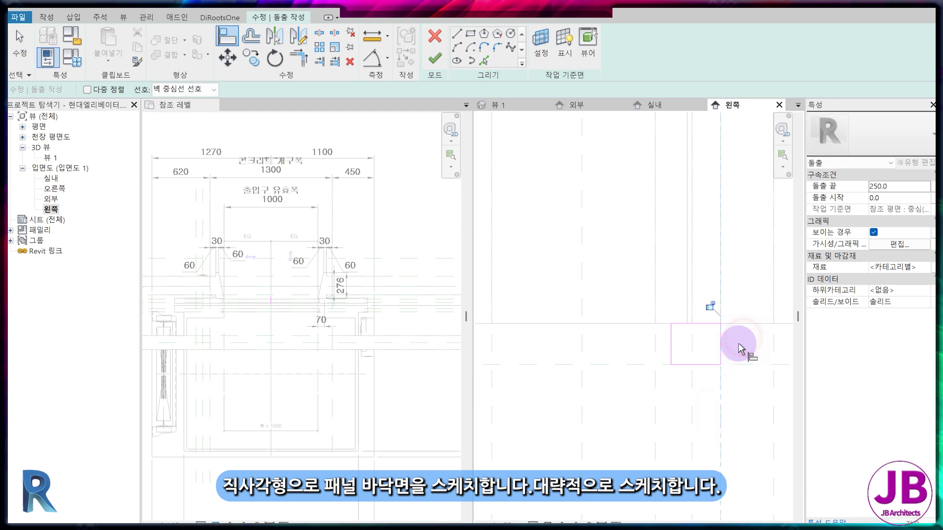
left_click(711, 308)
scroll(712, 385, "down", 2)
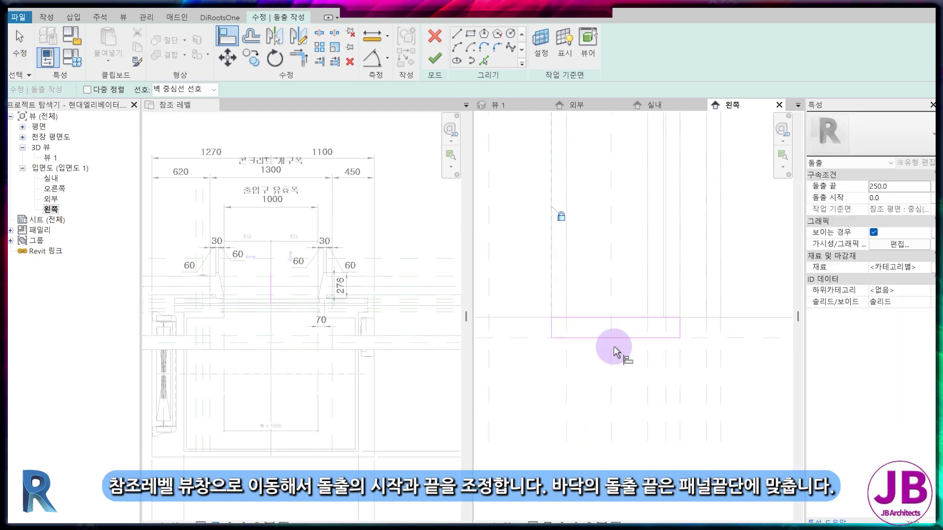
left_click(435, 59)
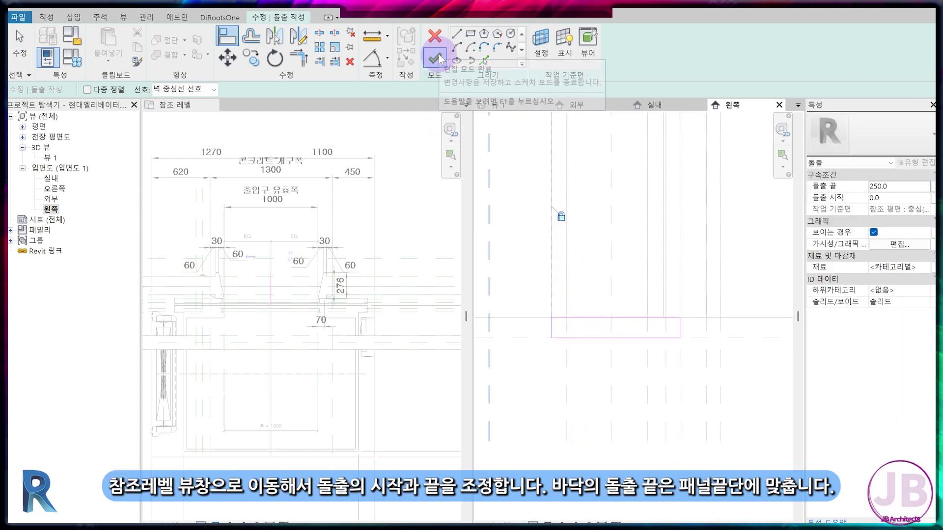
Stretch both ends of the floor extrusion in the plan view to the outer panel ends, from -1032 to 1032
scroll(271, 315, "up", 1)
left_click(277, 314)
left_click(298, 272)
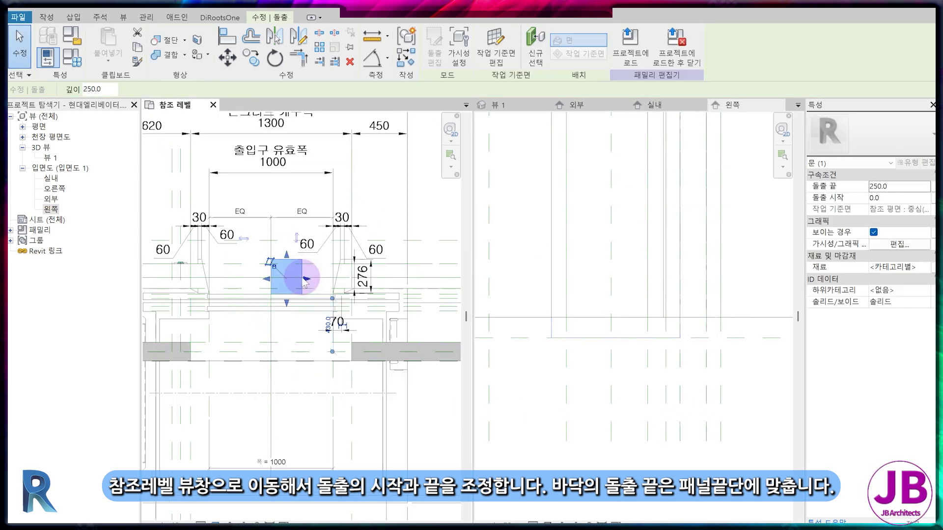
left_click_drag(399, 280, 425, 253)
scroll(385, 295, "up", 3)
scroll(448, 419, "down", 3)
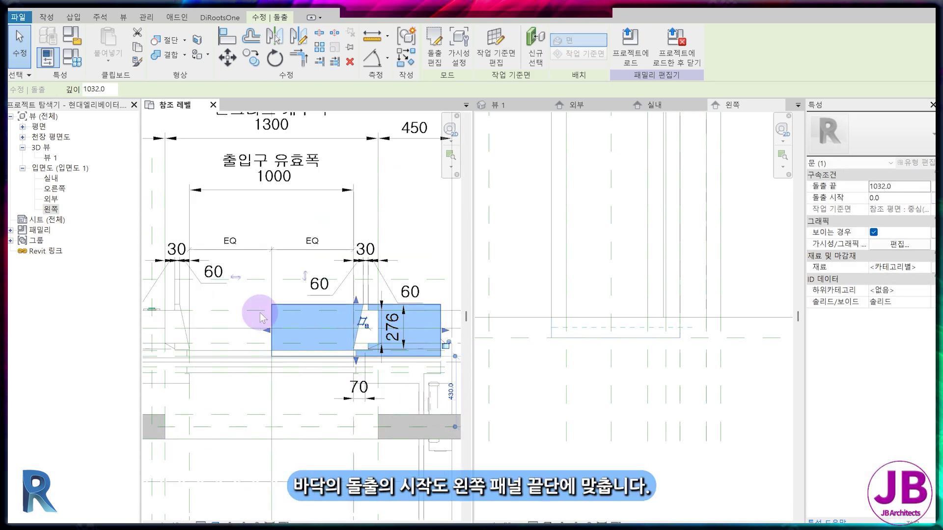
middle_click_drag(252, 331, 391, 332)
left_click_drag(388, 324, 238, 330)
scroll(236, 326, "up", 5)
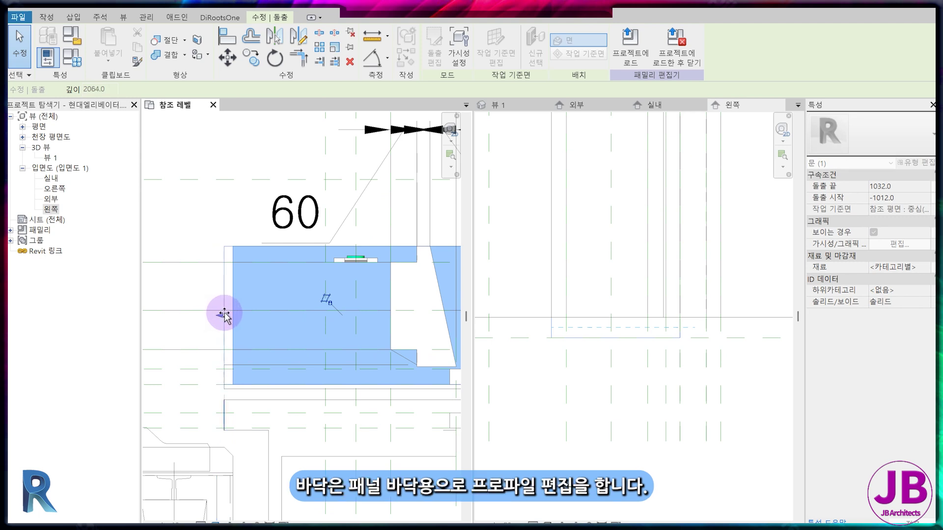
Edit the floor extrusion's profile and align and lock its far vertical edge to the door panel line, leaving only the panel's portion
left_click(618, 338)
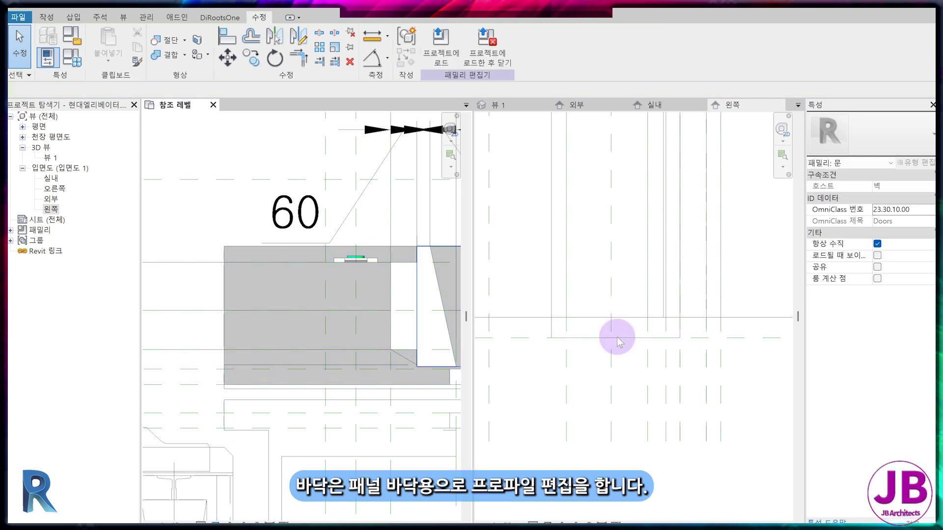
left_click(617, 338)
left_click(436, 53)
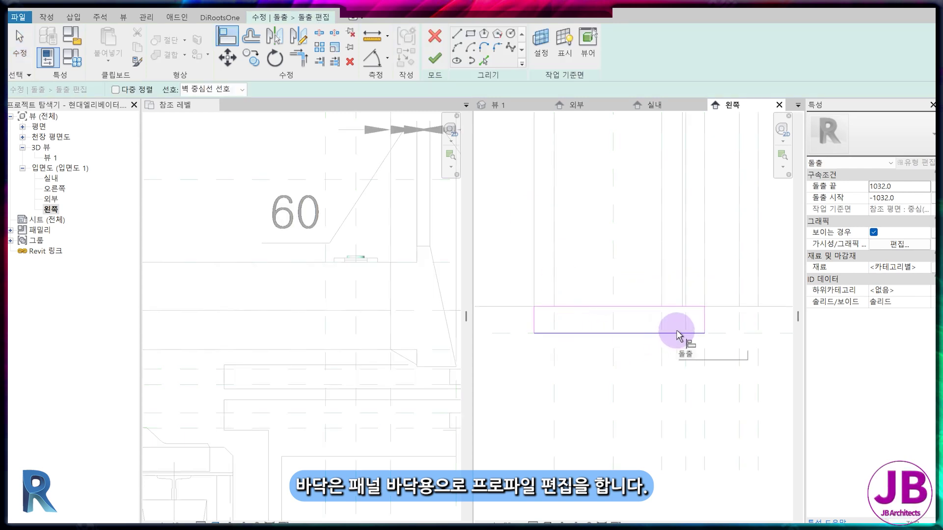
scroll(665, 323, "up", 3)
scroll(691, 317, "up", 3)
left_click(694, 264)
scroll(701, 313, "down", 5)
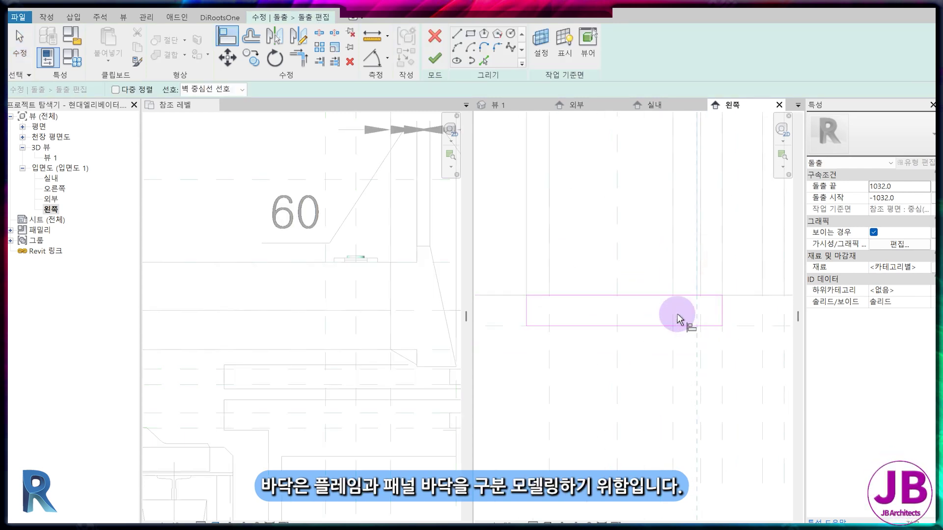
left_click(529, 311)
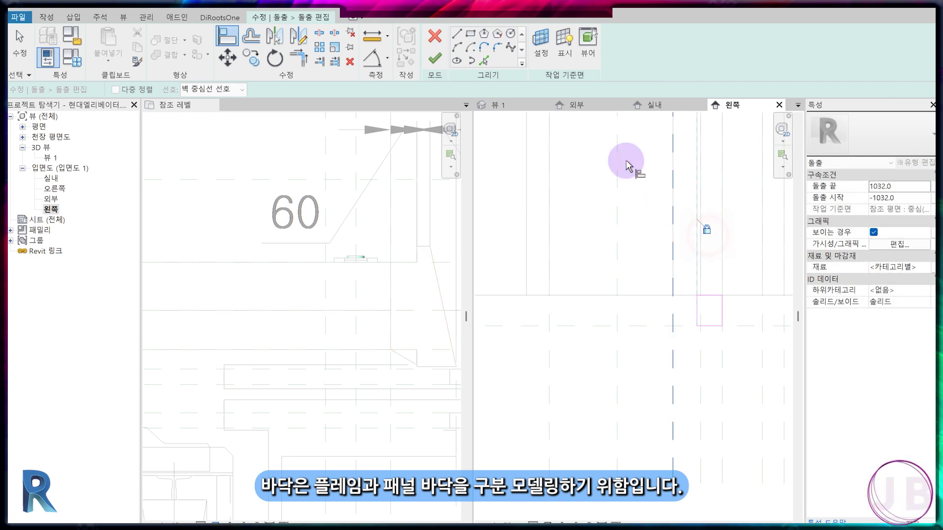
Move the profile's vertical edge on the reference plane outward by 10 mm
left_click(653, 299)
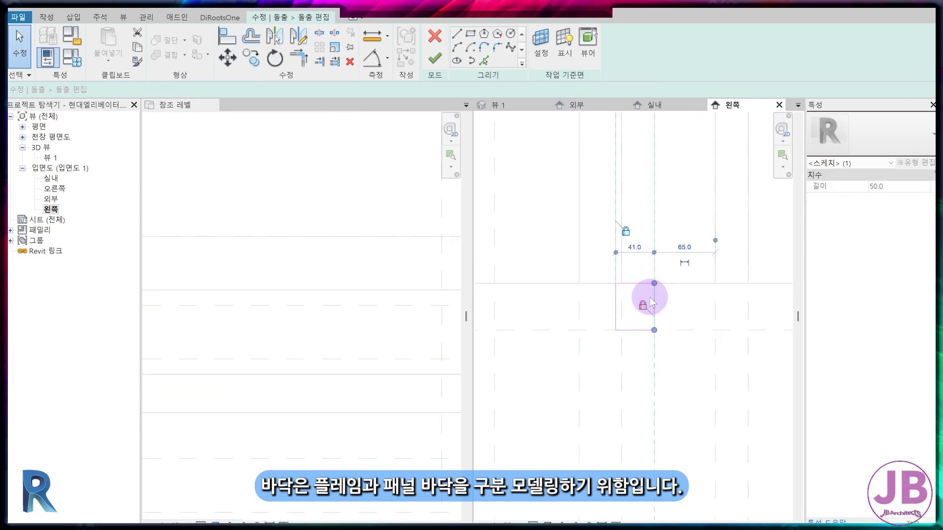
key("m")
key("v")
left_click(659, 298)
type("10")
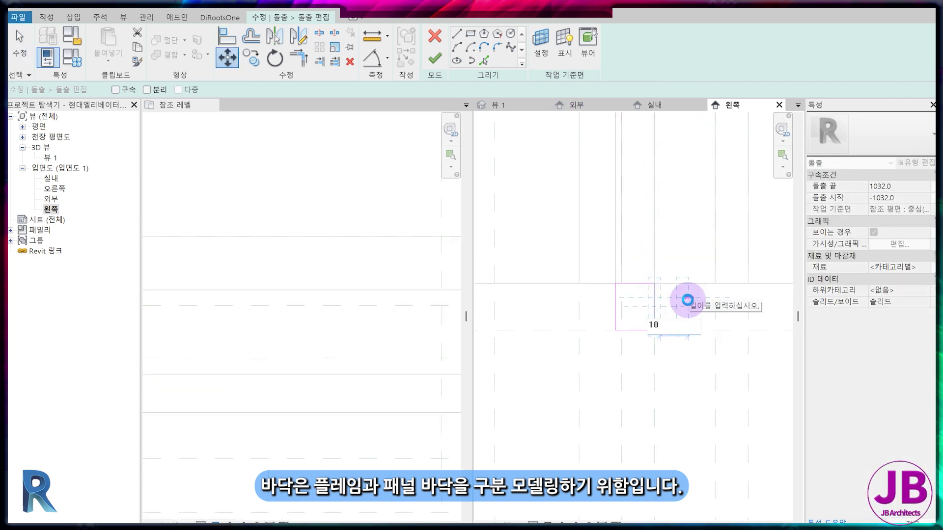
key("Return")
Move the profile's opposite vertical edge outward to make the floor support 55 mm wide, and finish the profile edit
left_click(612, 308)
left_click_drag(612, 310, 600, 312)
key("Escape")
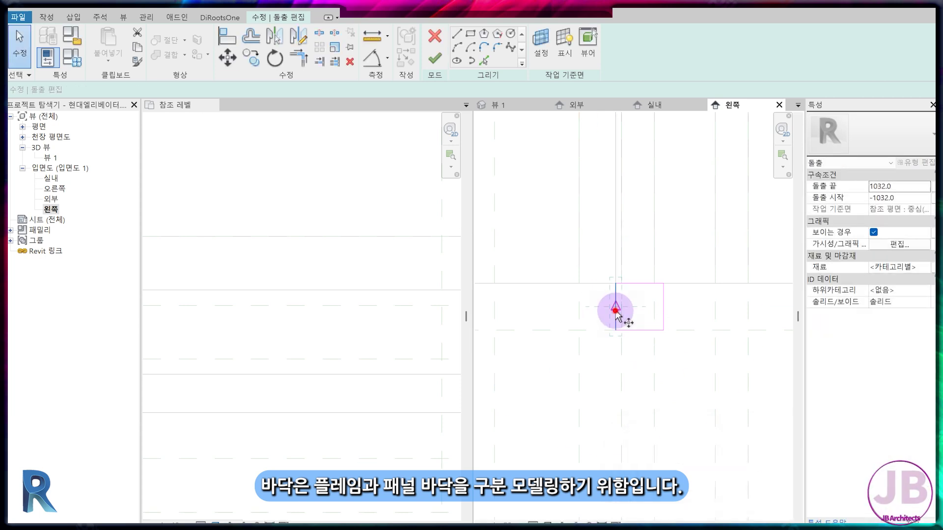
left_click(612, 310)
left_click(434, 59)
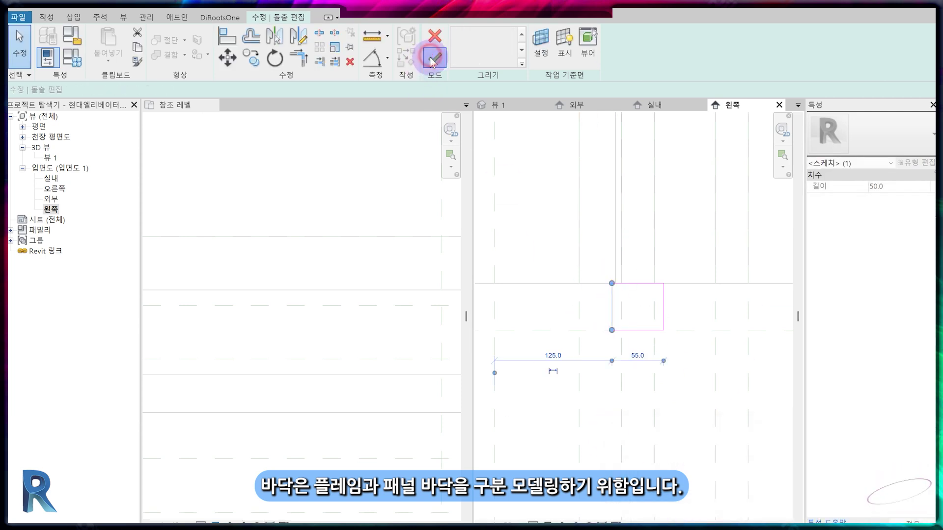
scroll(363, 295, "down", 5)
key("Escape")
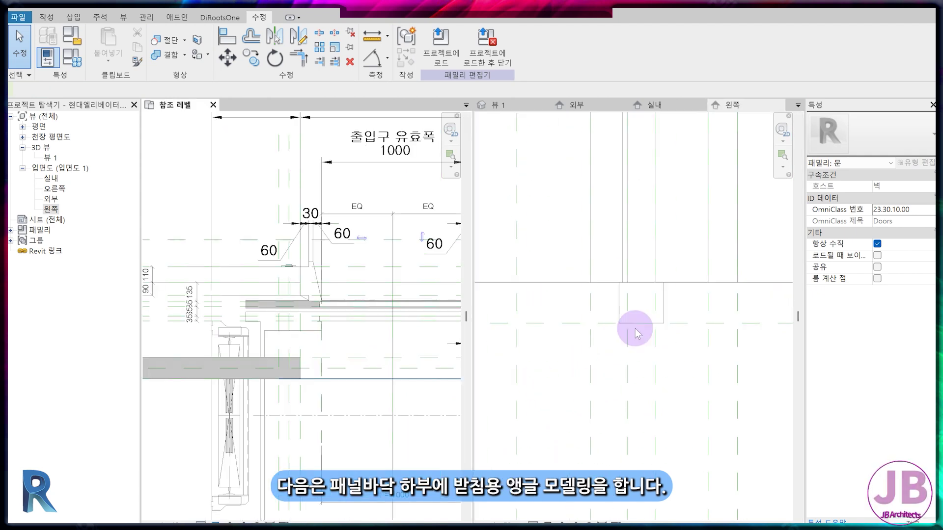
Start a new extrusion and draw a three-sided open profile 55 mm wide and about 115 mm high below the floor support
left_click(638, 334)
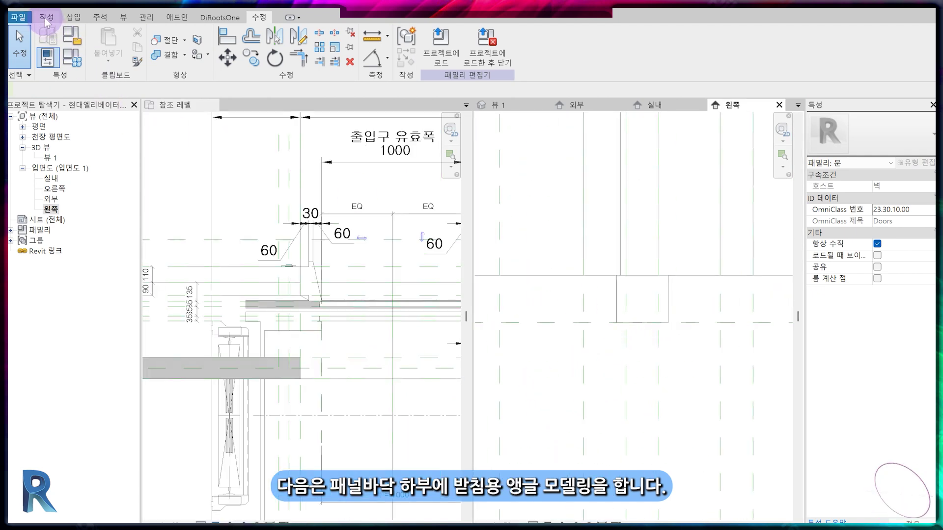
left_click(47, 18)
left_click(99, 42)
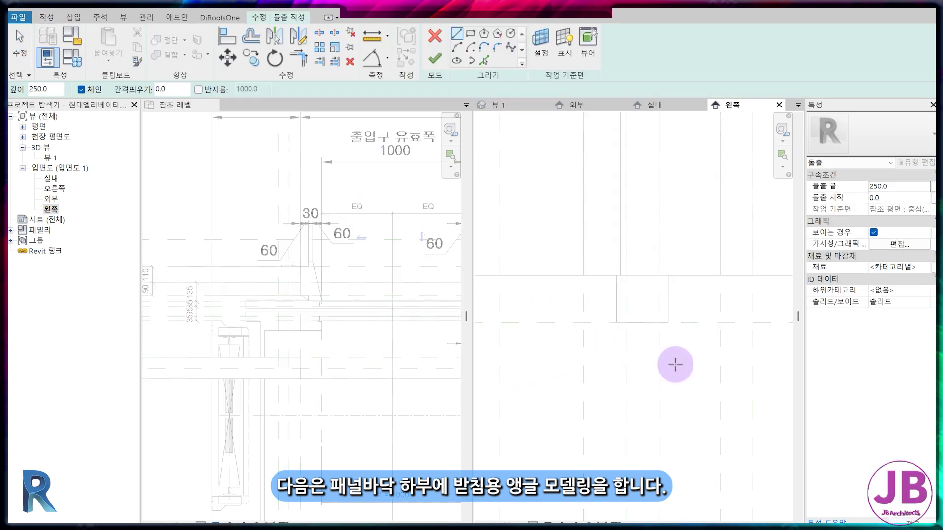
left_click(670, 321)
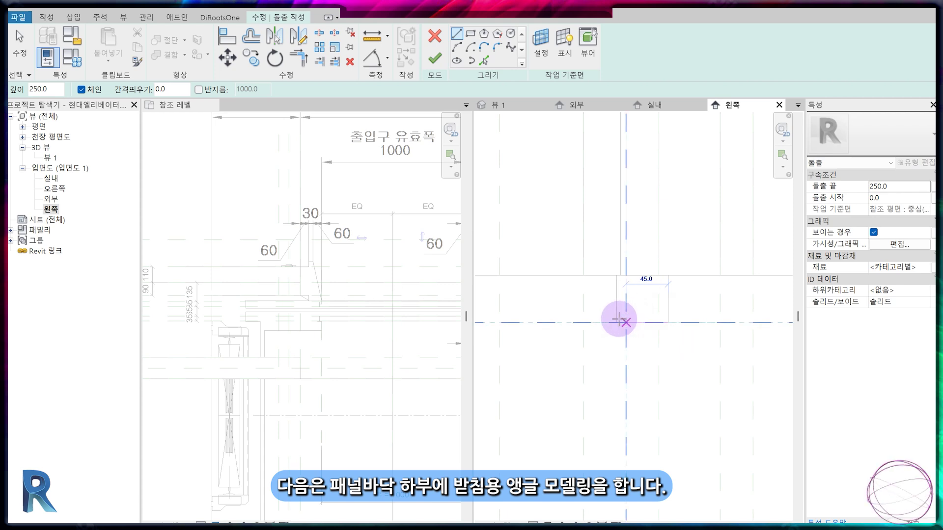
left_click(615, 322)
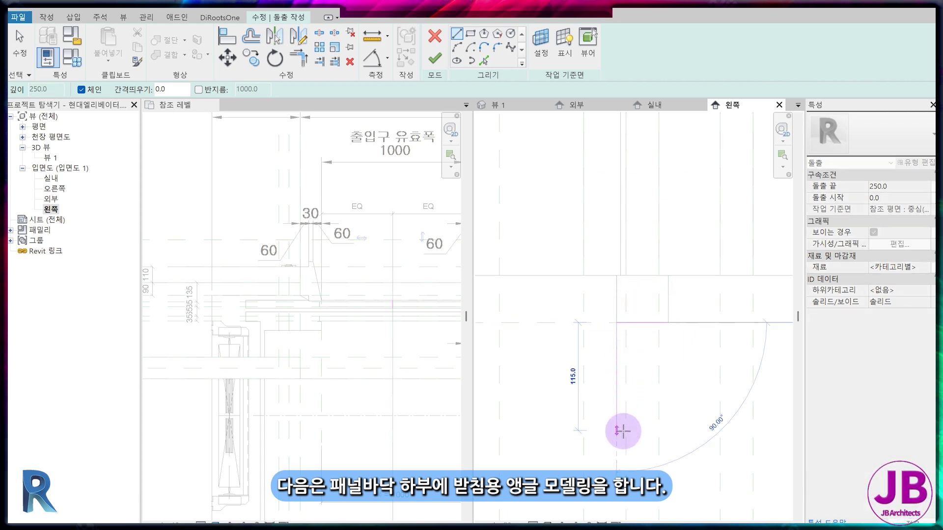
left_click(620, 431)
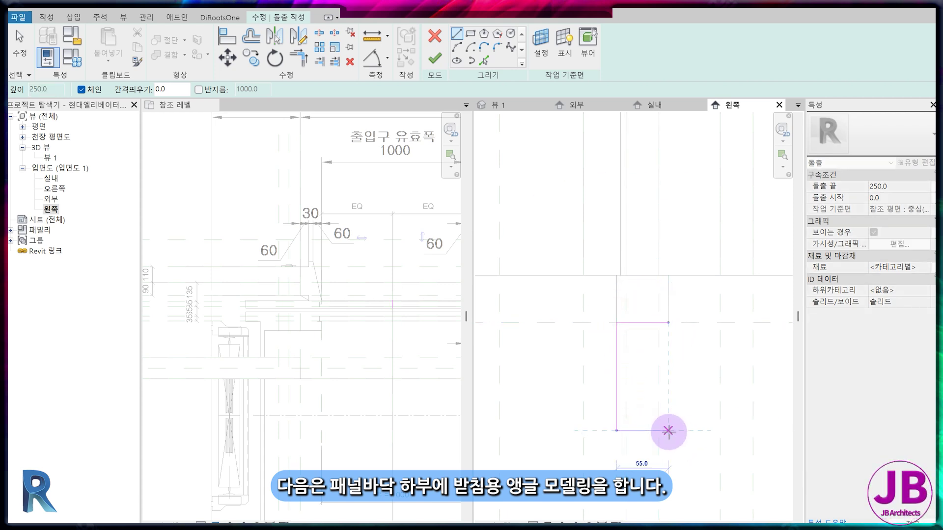
left_click(668, 431)
key("Escape")
key("Escape")
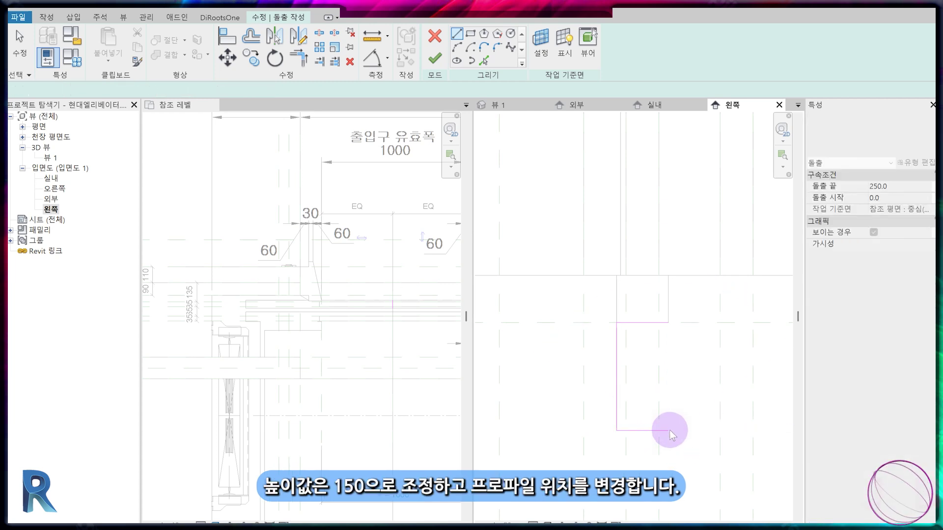
Set the height of the open angle profile to 150 mm
left_click(642, 323)
left_click(581, 379)
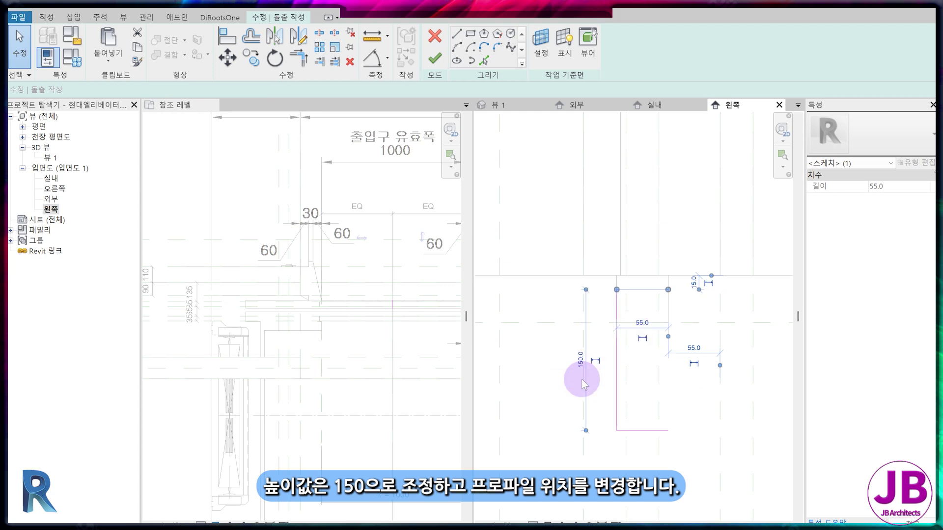
left_click(582, 379)
Move the whole three-sided profile down so its upper corner meets the floor support's bottom corner
left_click_drag(540, 223, 682, 426)
key("m")
key("v")
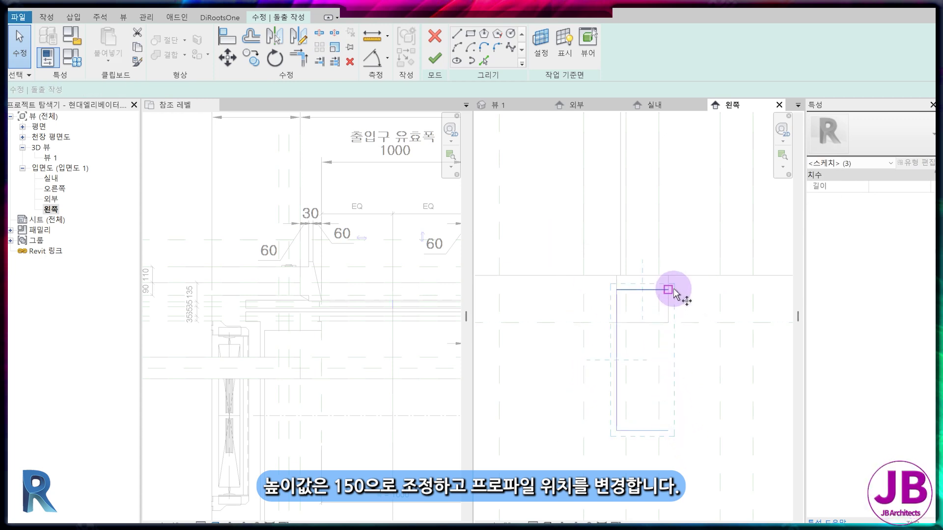
left_click(668, 290)
left_click(668, 323)
left_click(551, 224)
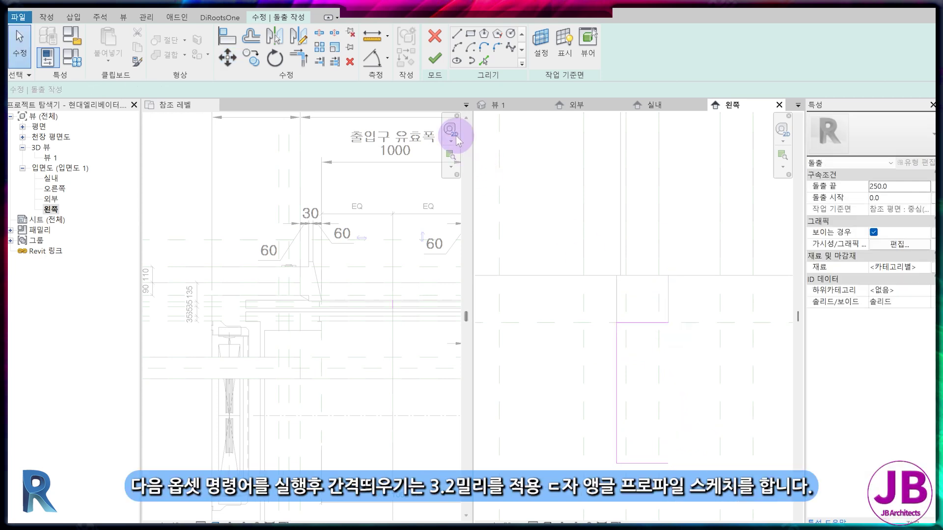
Offset a copy of the three-sided profile inward by 3.2 mm to form the angle's thickness
key("o")
key("f")
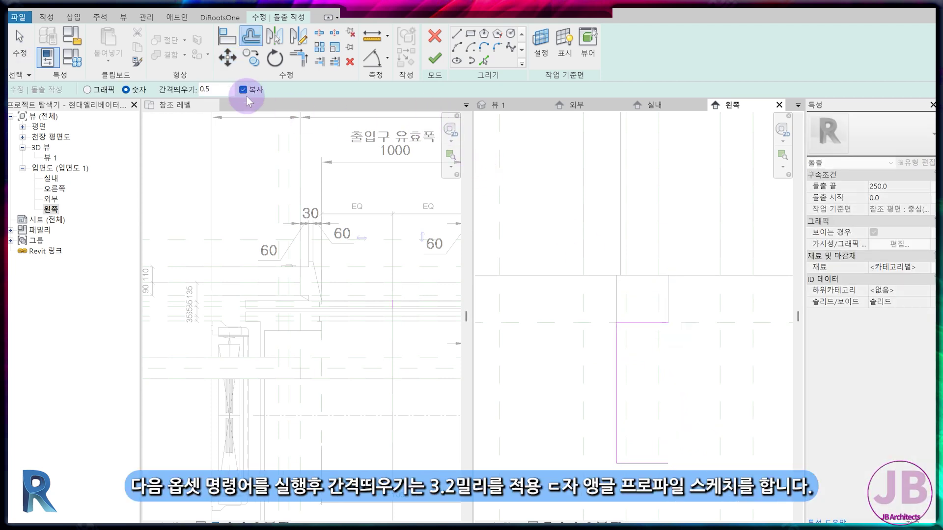
double_click(228, 93)
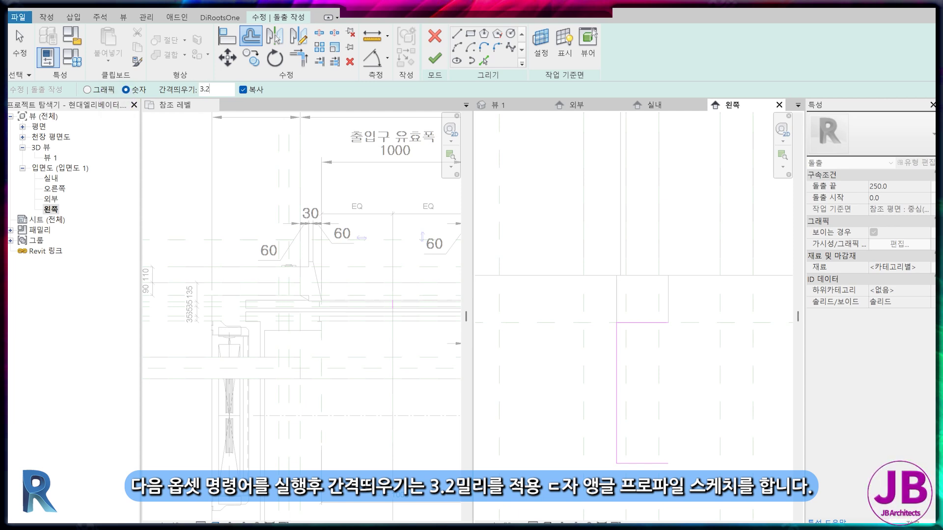
left_click(651, 325)
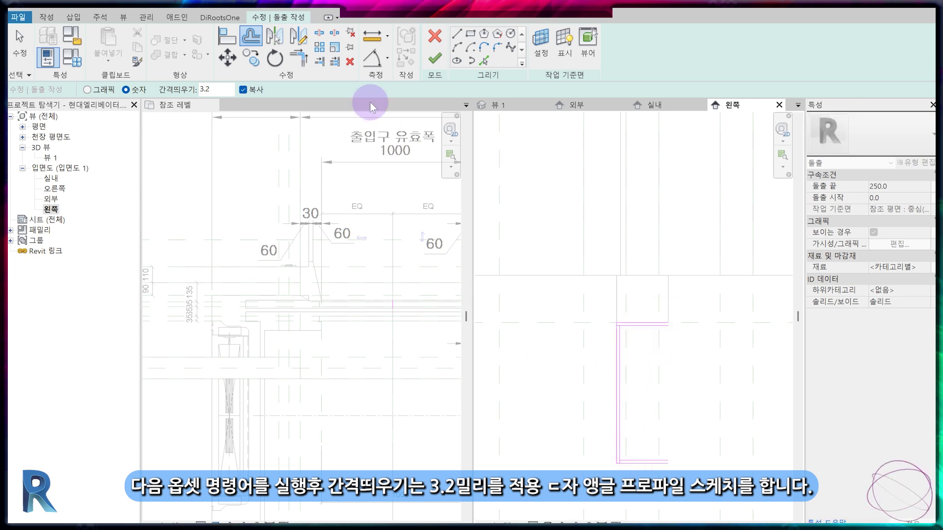
Draw a vertical line closing the open side of the lower angle profile and split it
left_click(460, 37)
left_click(668, 462)
key("s")
key("l")
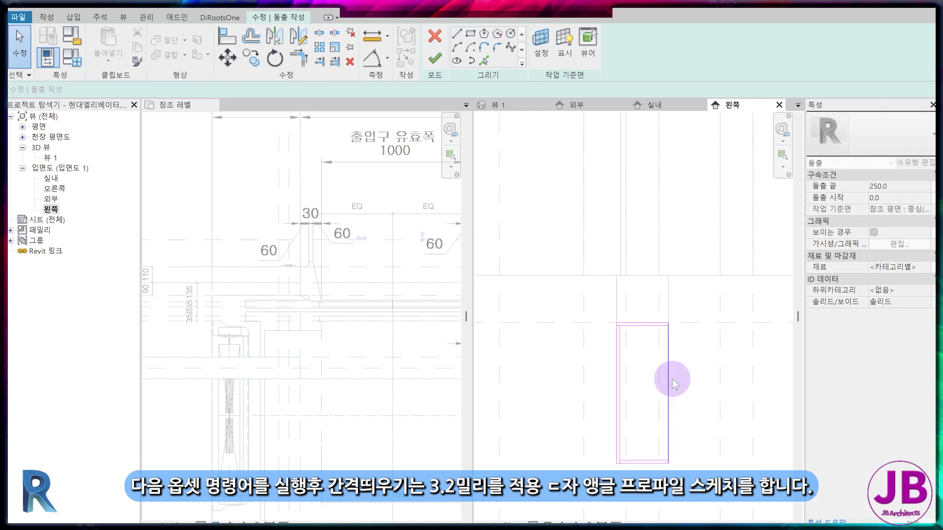
key("o")
key("f")
Trim the split closing line to the profile's corners to form a closed C-shaped loop and finish the extrusion
scroll(671, 310, "up", 3)
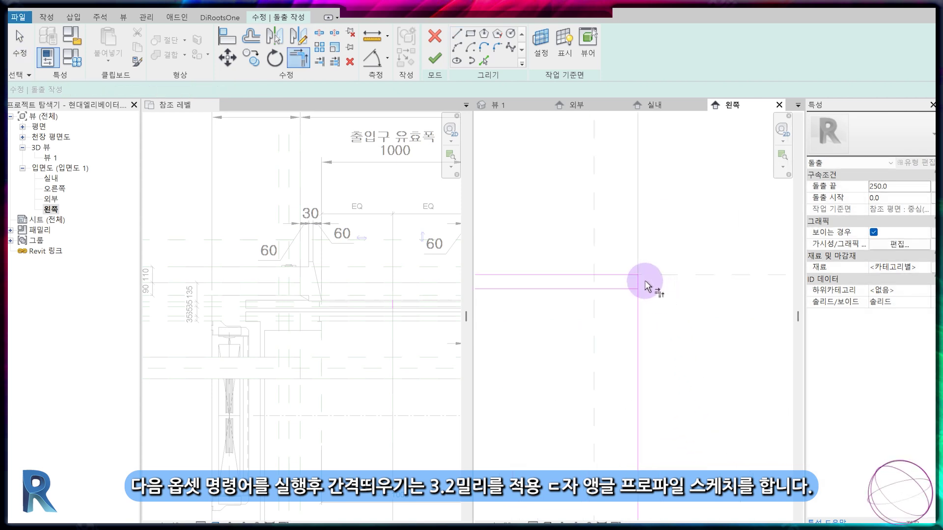
middle_click_drag(623, 288, 635, 318)
scroll(617, 409, "up", 2)
left_click(588, 409)
left_click(560, 404)
middle_click_drag(559, 415, 755, 408)
left_click(596, 394)
middle_click_drag(589, 385, 564, 143)
left_click(612, 139)
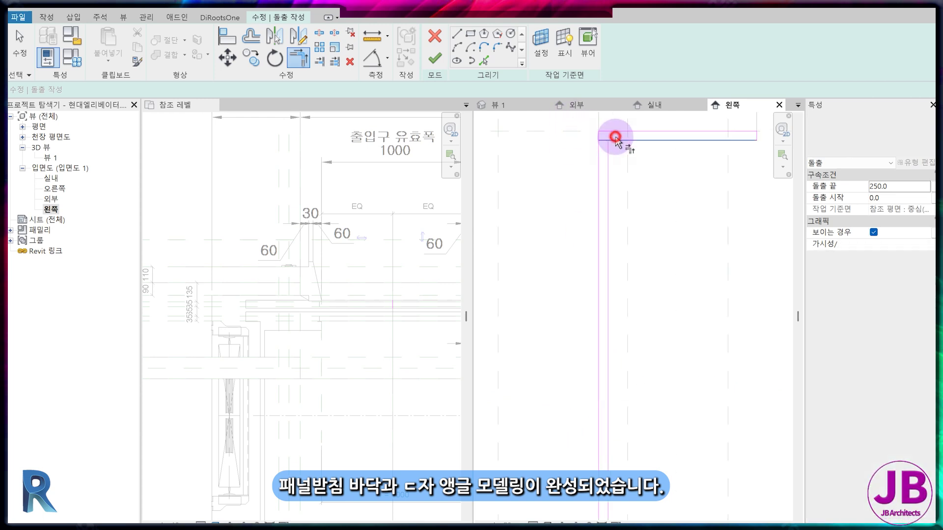
left_click(434, 59)
scroll(555, 276, "down", 2)
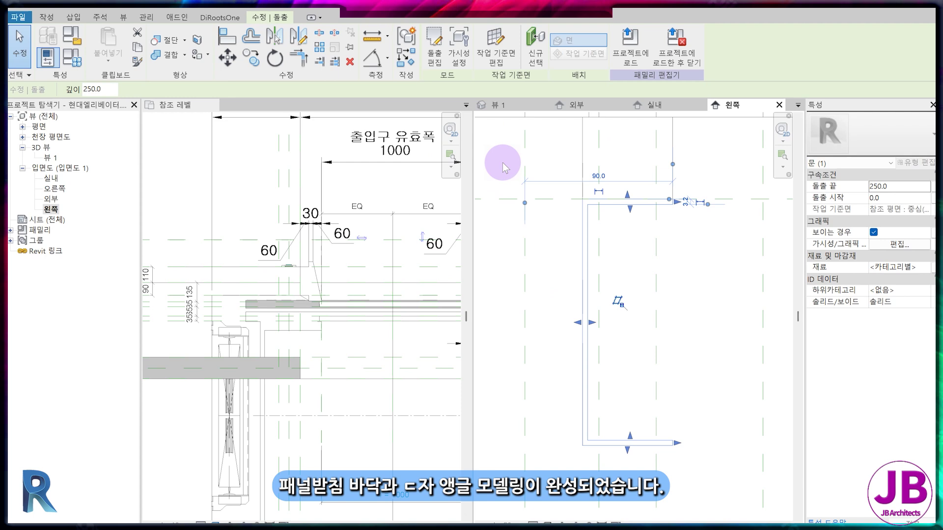
In the exterior elevation, stretch the lower angle's extrusion start and end toward the ends of the floor support
left_click(570, 104)
scroll(607, 417, "up", 2)
left_click_drag(562, 351, 747, 356)
scroll(745, 356, "down", 2)
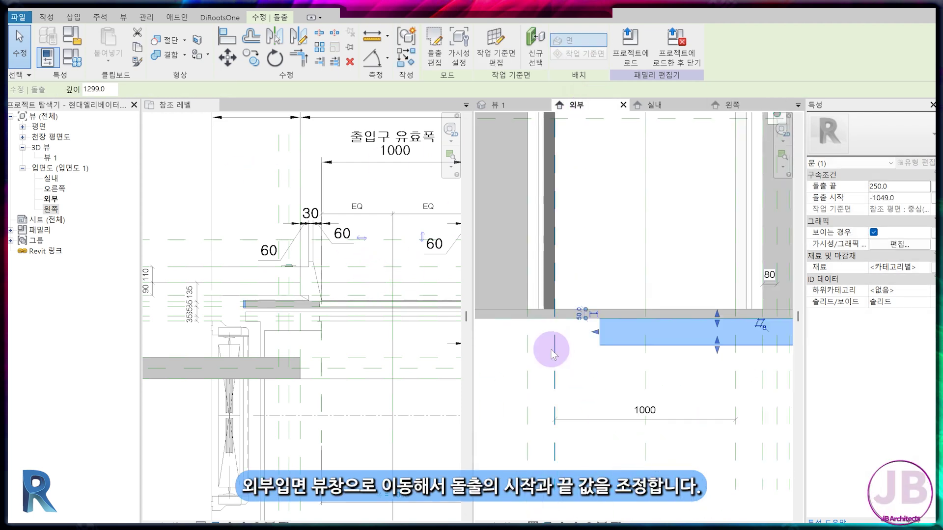
middle_click_drag(479, 348, 596, 340)
Align the ends of the lower angle with the ends of the floor support above it
key("Escape")
scroll(595, 340, "up", 1)
key("a")
key("l")
left_click(570, 288)
scroll(566, 326, "down", 2)
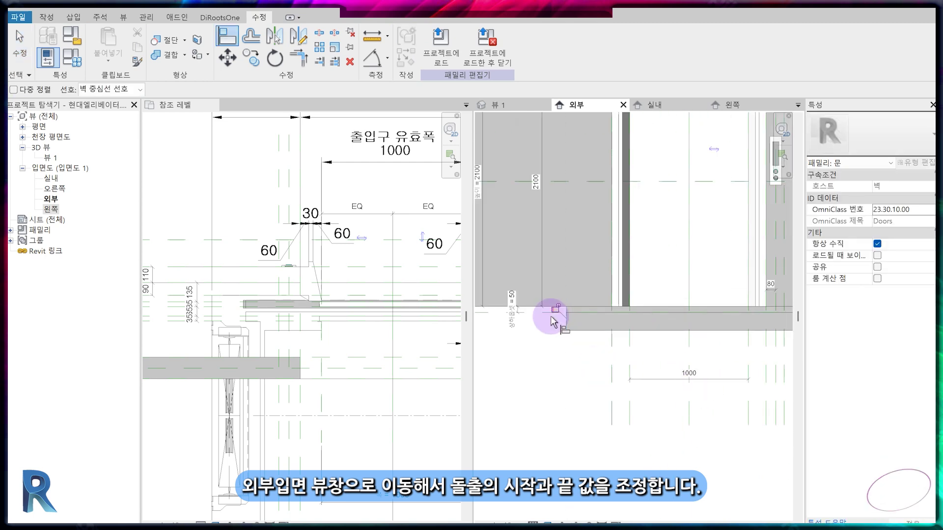
scroll(620, 358, "up", 3)
scroll(692, 340, "down", 6)
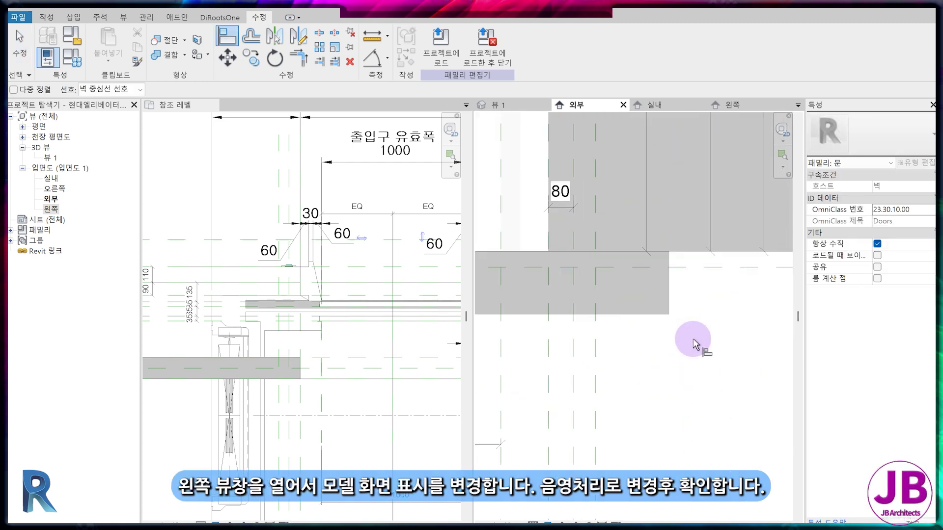
In the left elevation, start an extrusion and draw an inverted-U open profile over the door panel's upper end, about 50 mm wide and 110 mm high
left_click(732, 105)
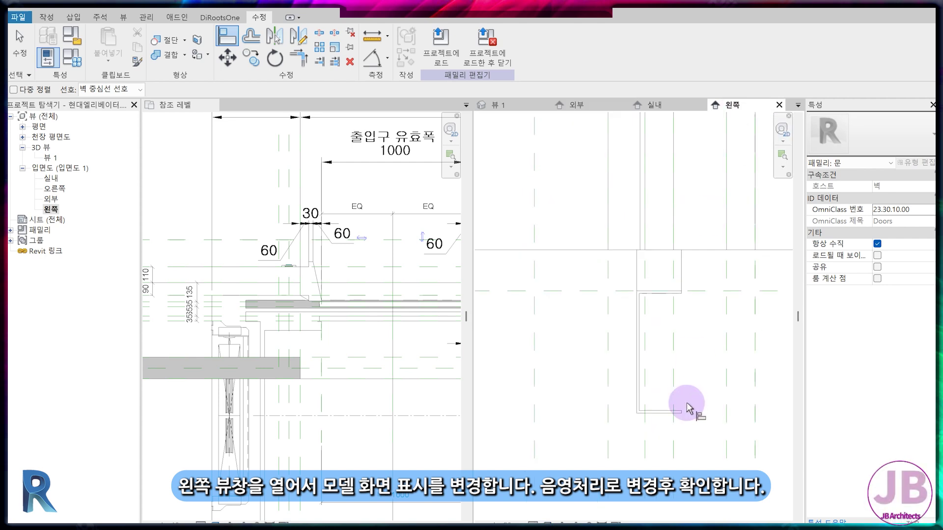
scroll(600, 433, "up", 4)
scroll(600, 433, "down", 2)
middle_click_drag(608, 263, 596, 419)
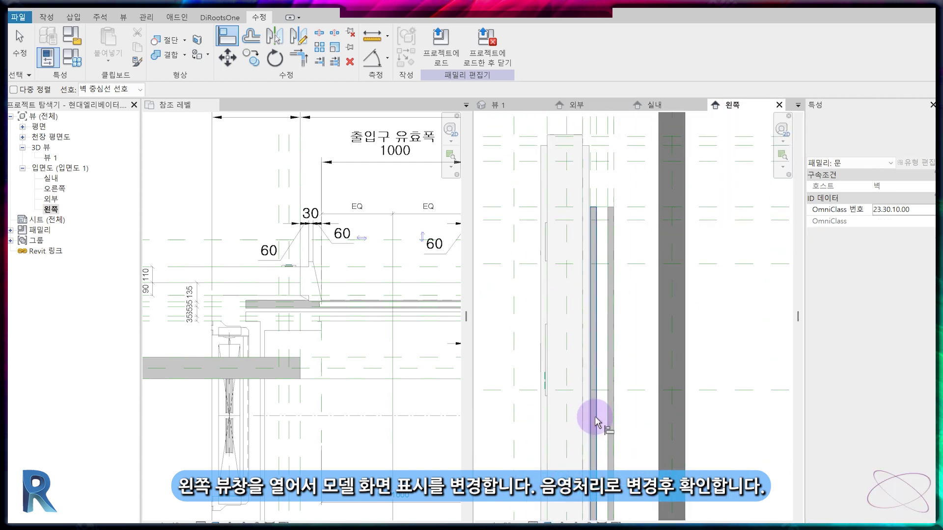
scroll(576, 192, "up", 4)
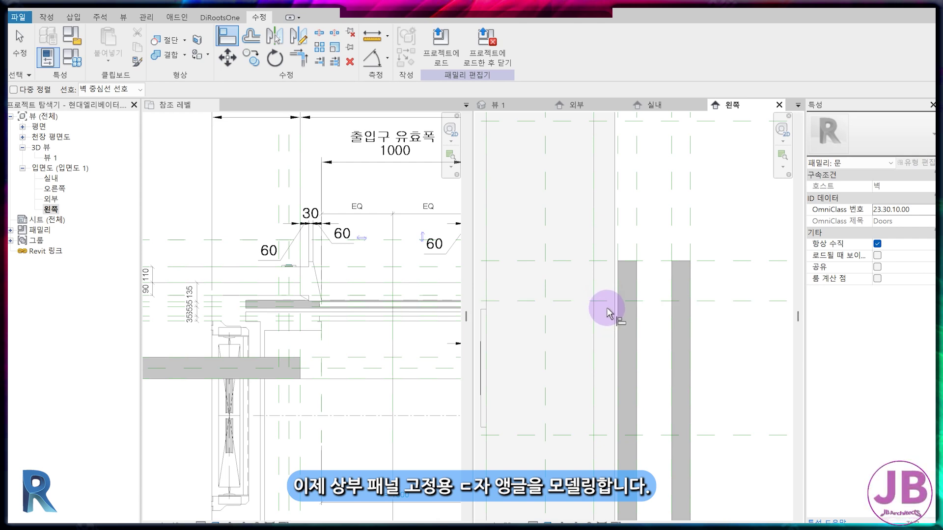
middle_click_drag(609, 313, 665, 301)
scroll(668, 300, "down", 2)
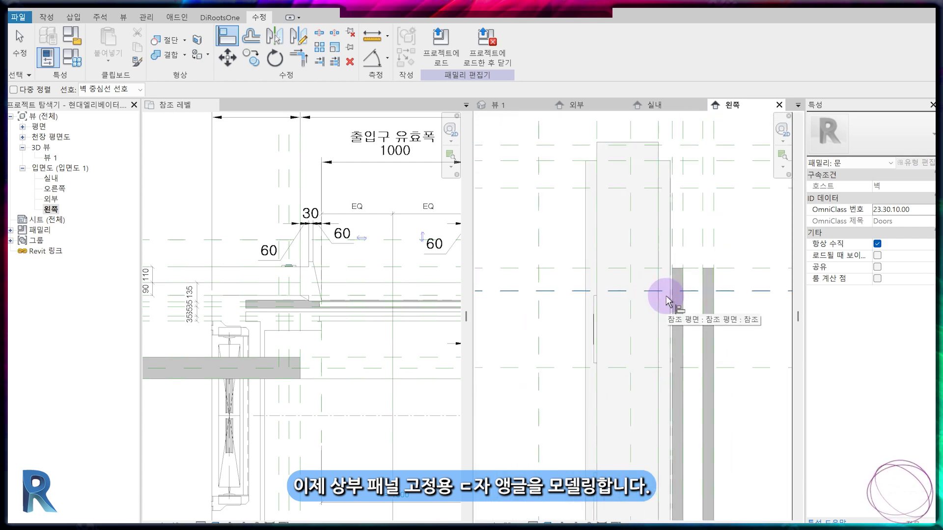
scroll(668, 300, "up", 2)
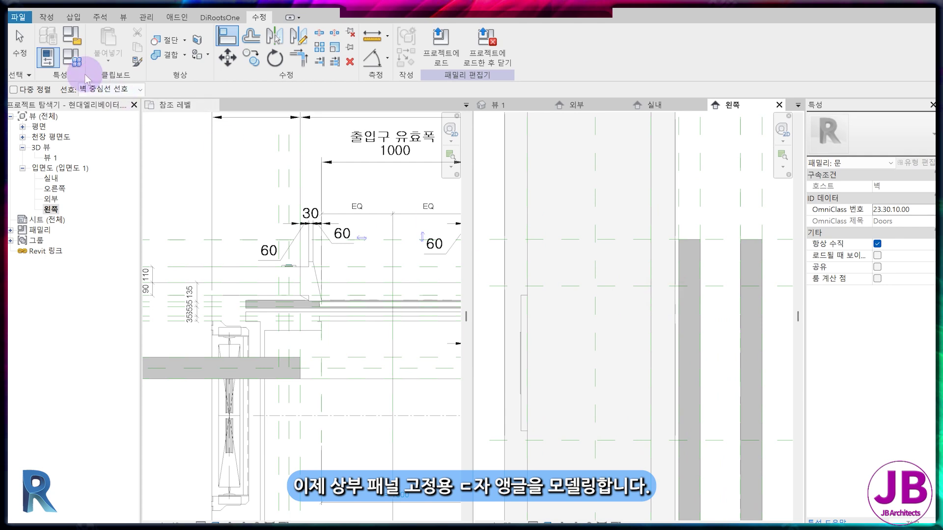
left_click(47, 18)
left_click(100, 50)
left_click(456, 34)
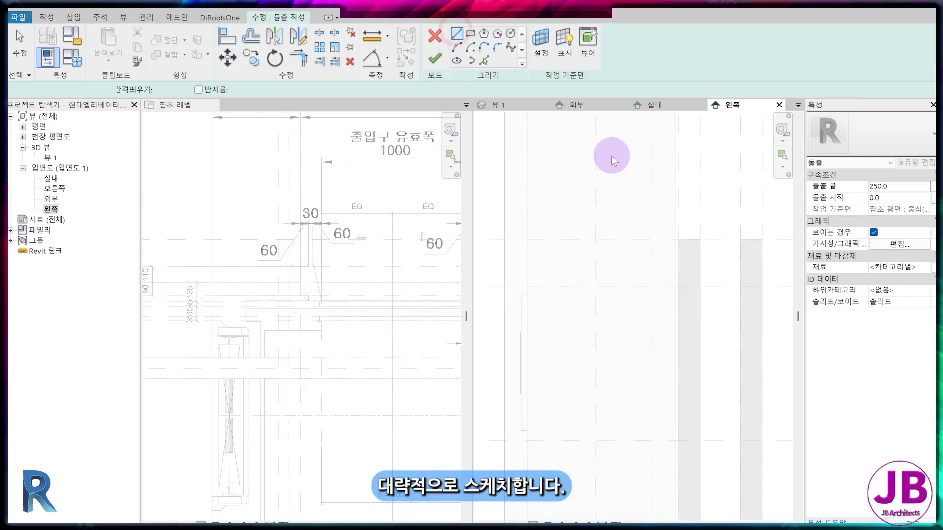
middle_click_drag(724, 260, 593, 295)
scroll(539, 313, "up", 2)
left_click(546, 320)
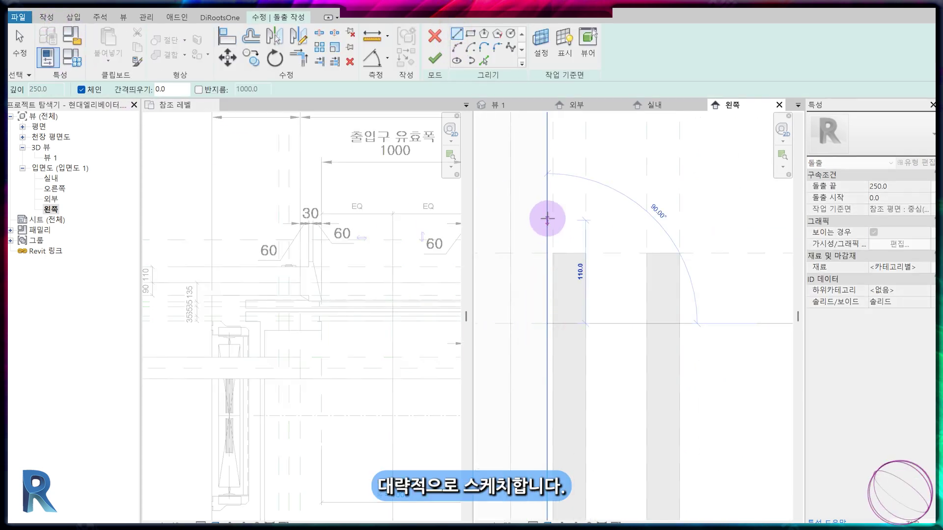
left_click(548, 220)
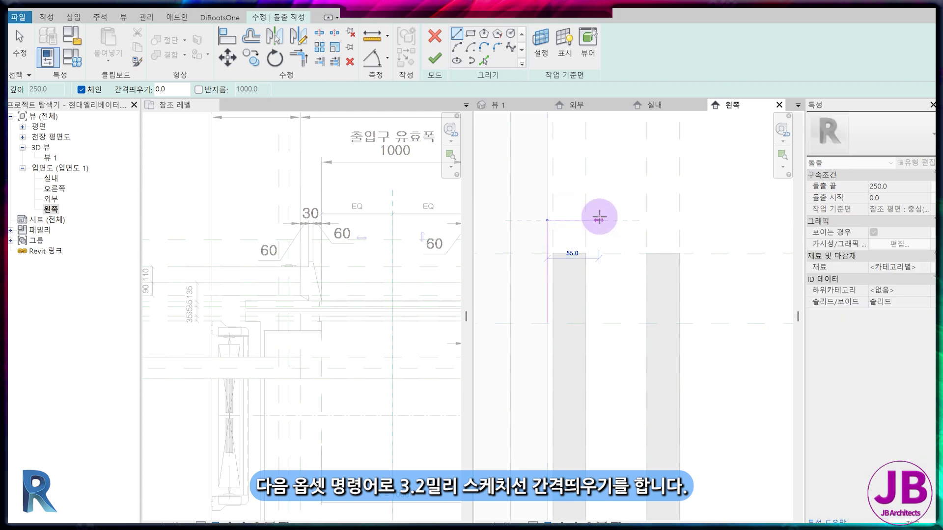
left_click(600, 325)
key("Escape")
key("Escape")
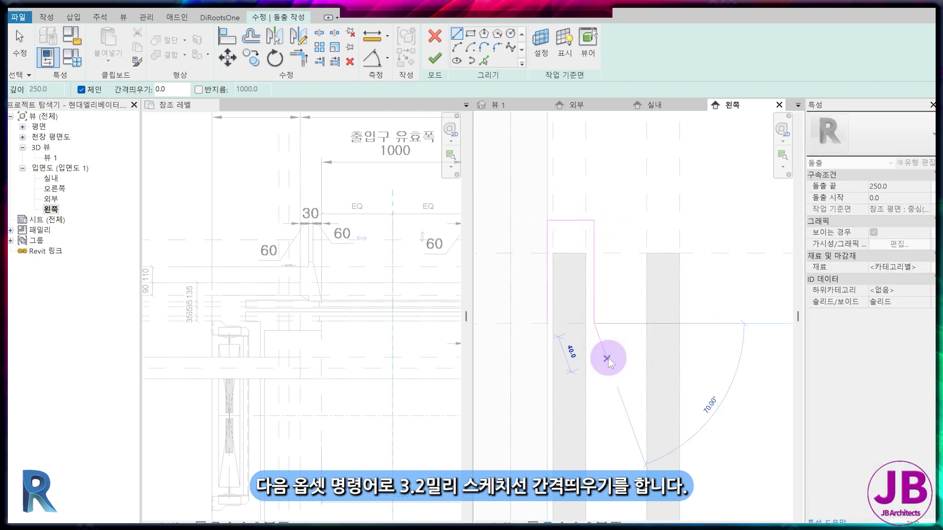
Offset a copy of the inverted-U profile inward by 3.2 mm to form the upper angle's thickness
key("o")
key("f")
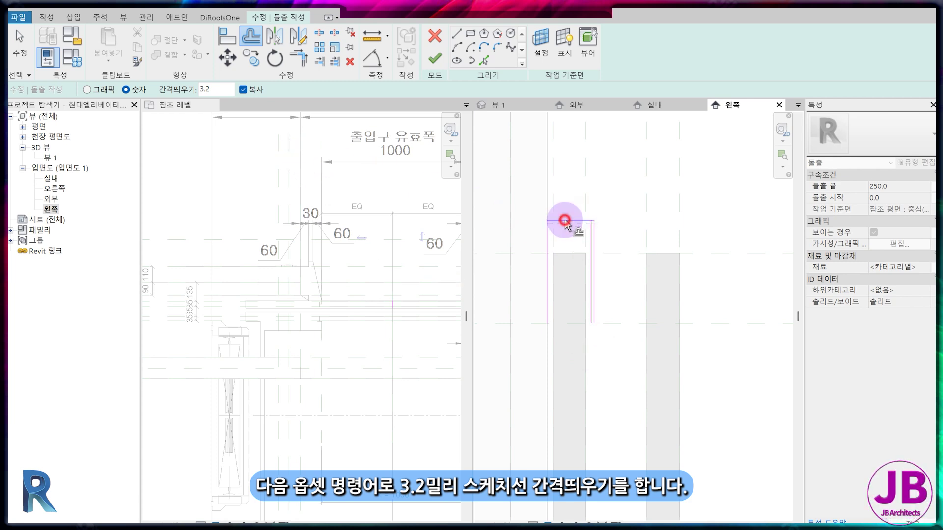
left_click(551, 244)
scroll(552, 341, "up", 3)
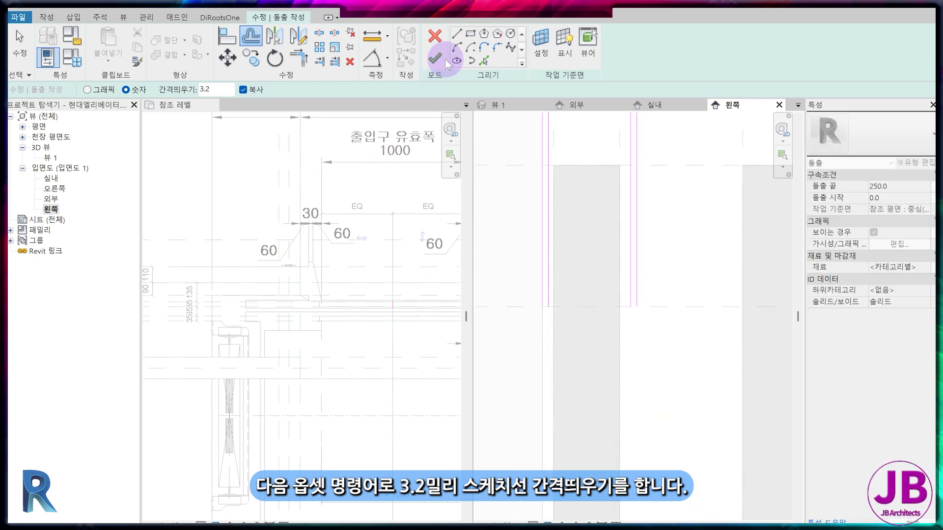
Draw a horizontal line across the open lower ends of the inverted-U profile and split it between the legs
left_click(456, 33)
left_click(542, 307)
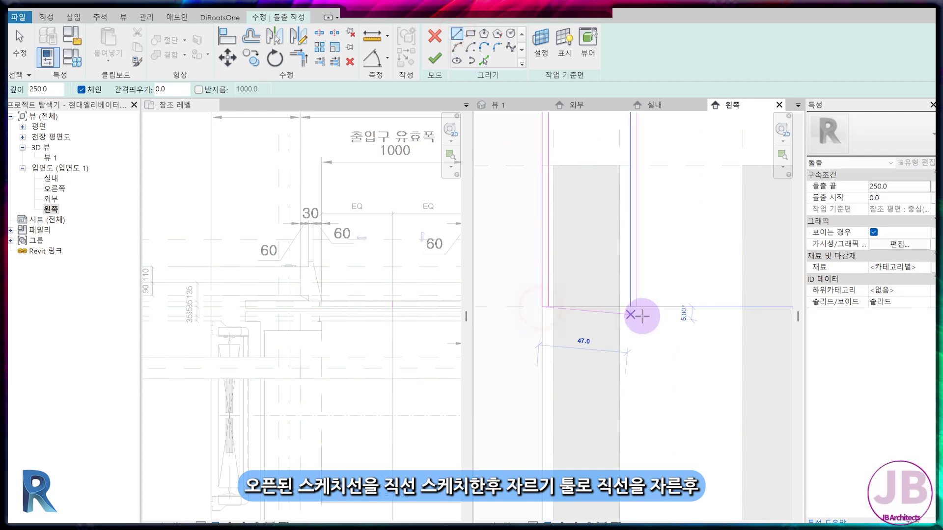
left_click(637, 307)
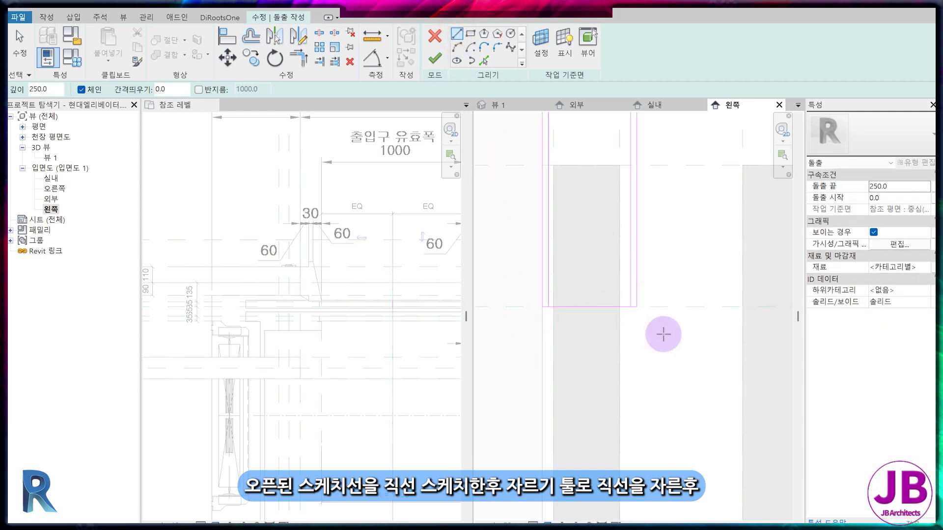
key("s")
key("l")
left_click(598, 307)
Trim the split line to both leg ends so the upper angle profile is a closed loop, and finish the extrusion
scroll(628, 326, "up", 3)
key("t")
key("r")
left_click(635, 274)
left_click(641, 281)
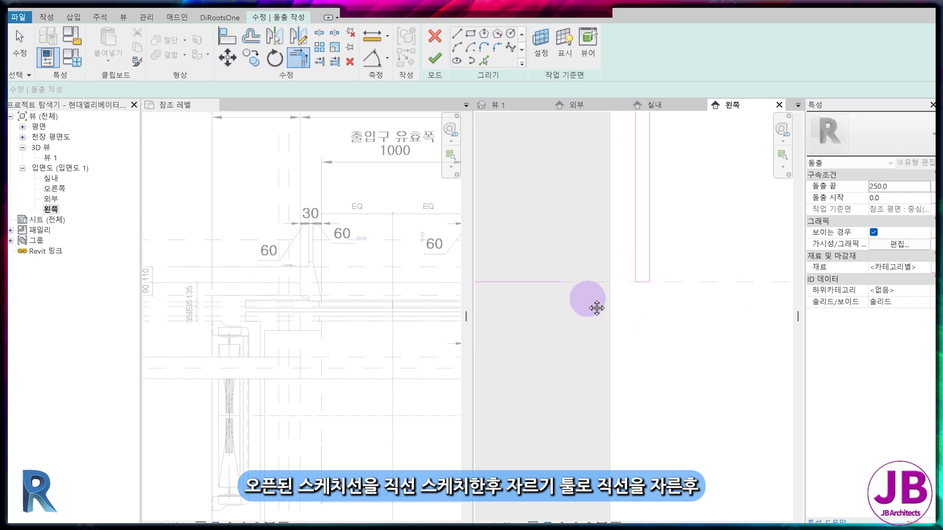
middle_click_drag(597, 309, 746, 309)
left_click(589, 284)
left_click(595, 255)
scroll(642, 386, "down", 3)
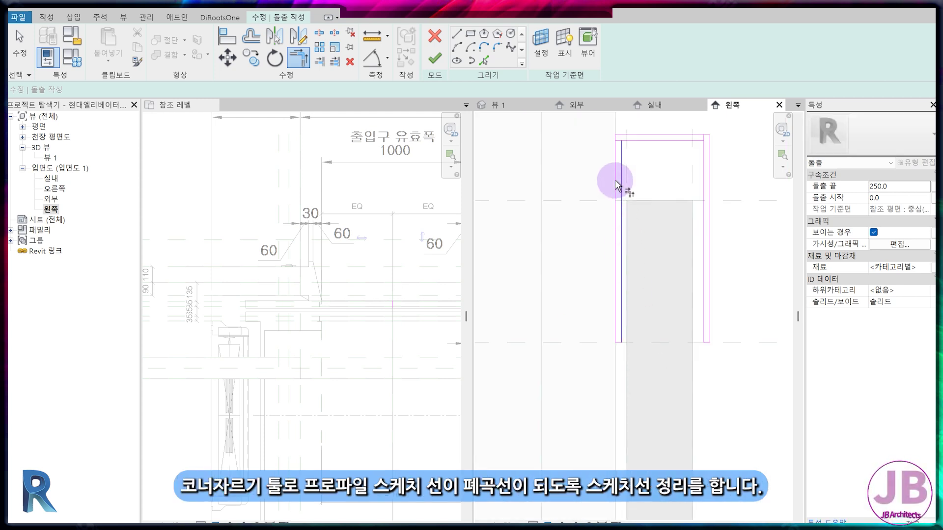
scroll(620, 177, "up", 2)
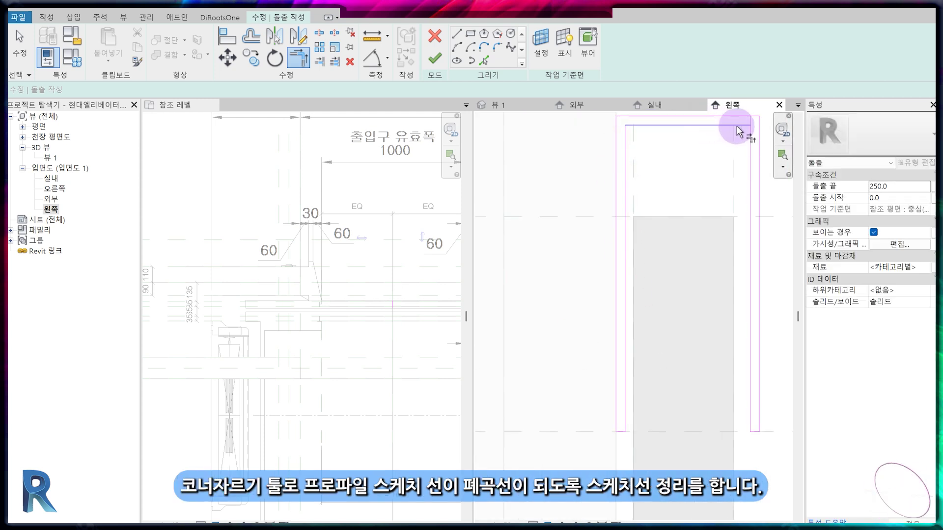
scroll(680, 255, "down", 2)
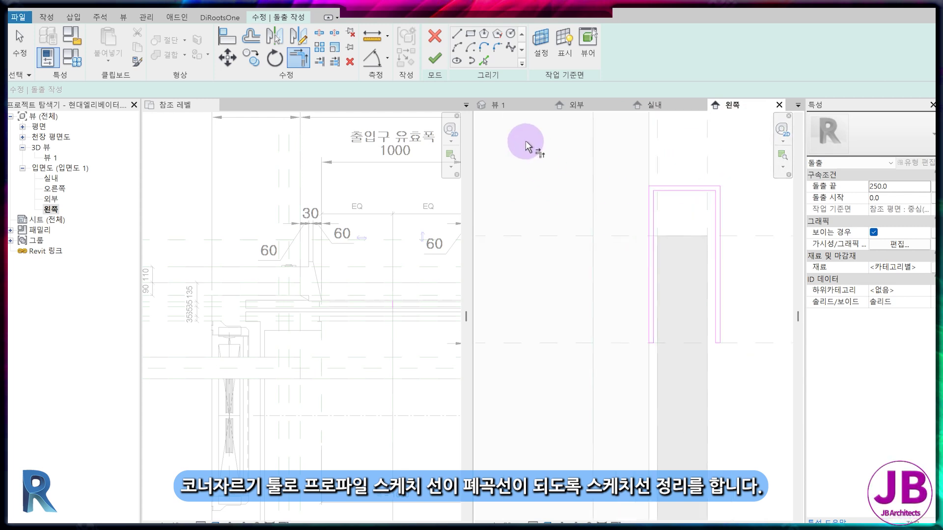
left_click(430, 62)
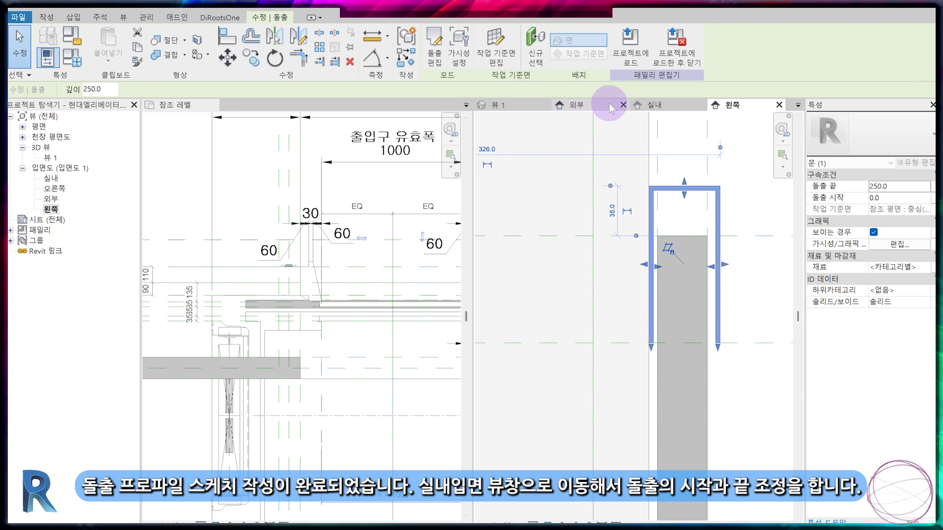
In the exterior elevation, stretch the upper angle's extrusion start and end to span the width above the door
left_click(593, 105)
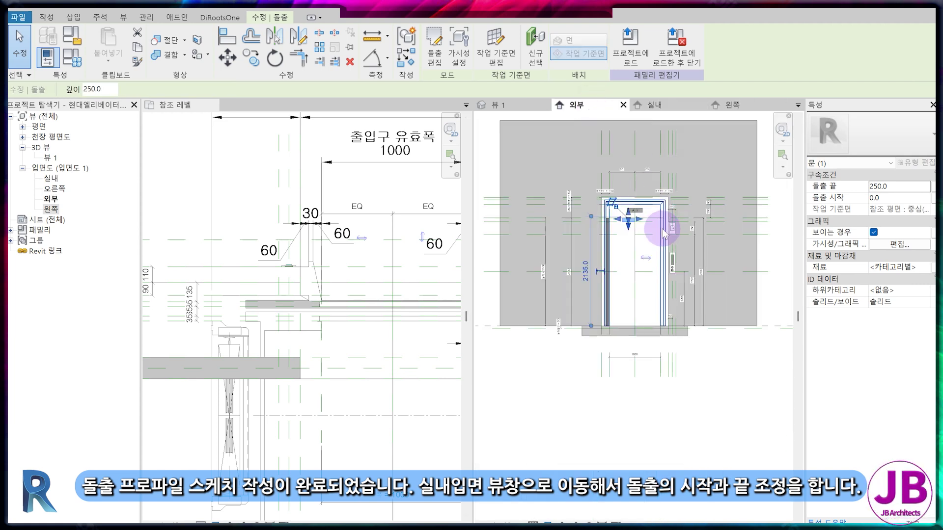
left_click_drag(582, 154, 735, 163)
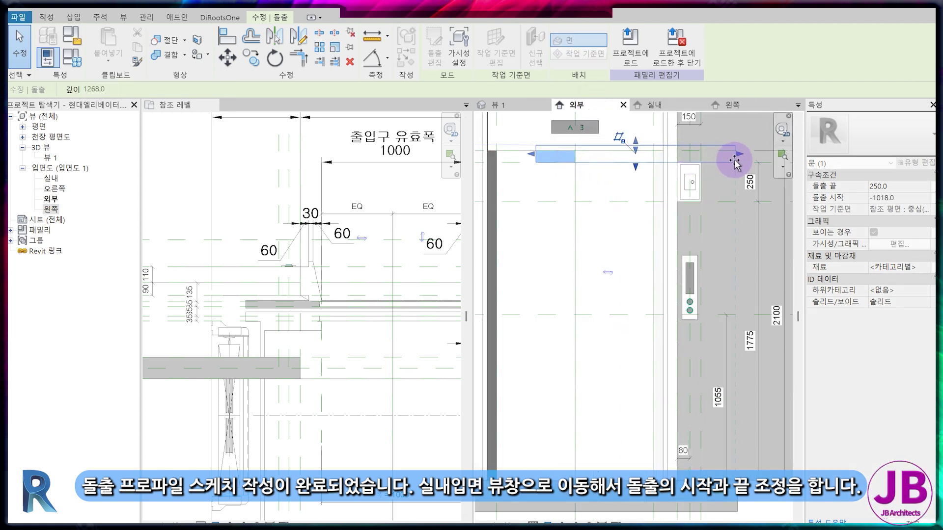
left_click(714, 458)
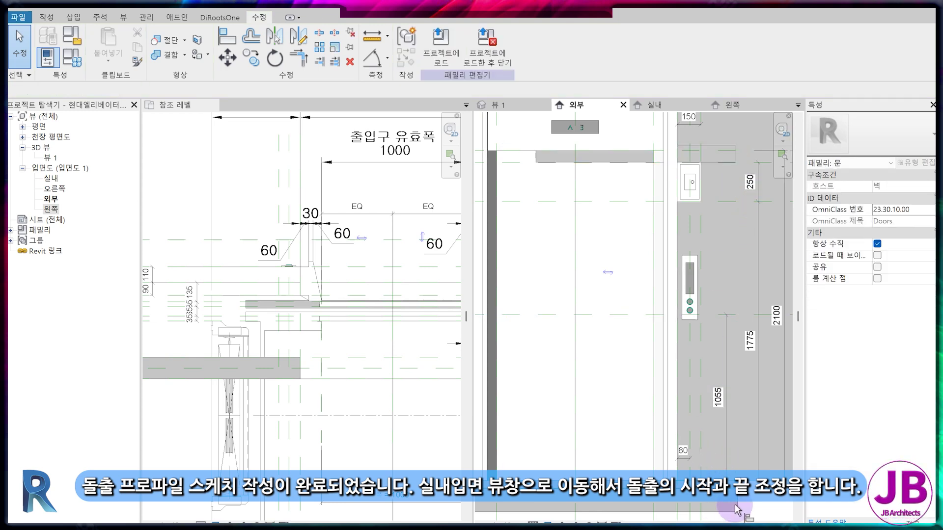
Align and lock both ends of the upper angle to the ends of the floor support
key("a")
key("l")
left_click(759, 206)
left_click(737, 157)
left_click(573, 227)
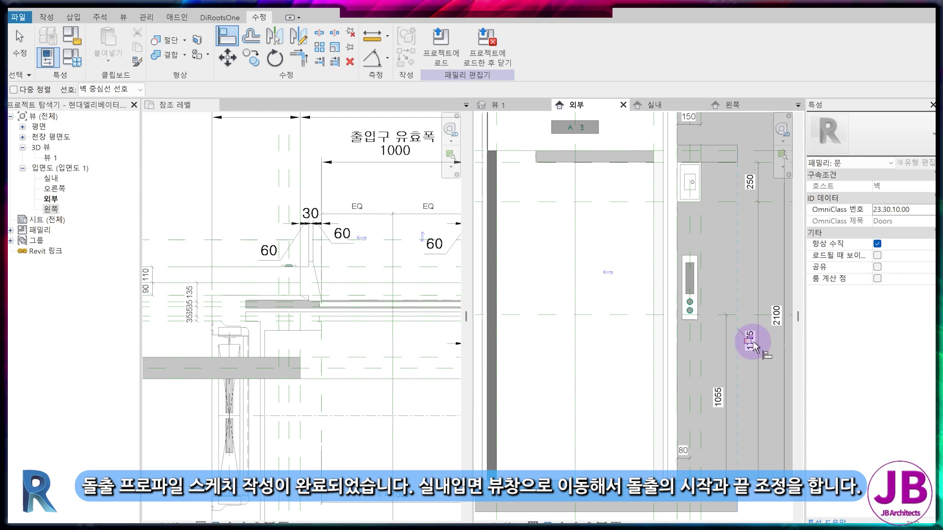
scroll(618, 351, "down", 4)
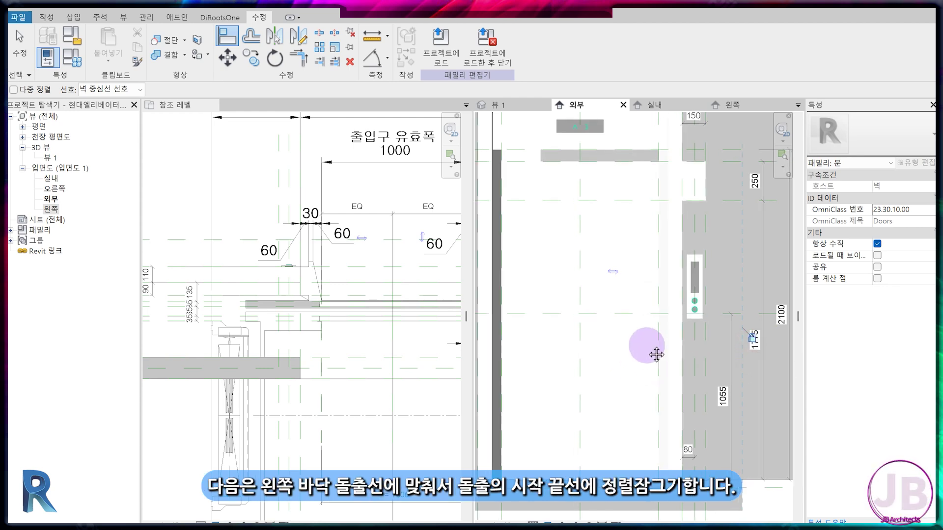
scroll(614, 297, "down", 2)
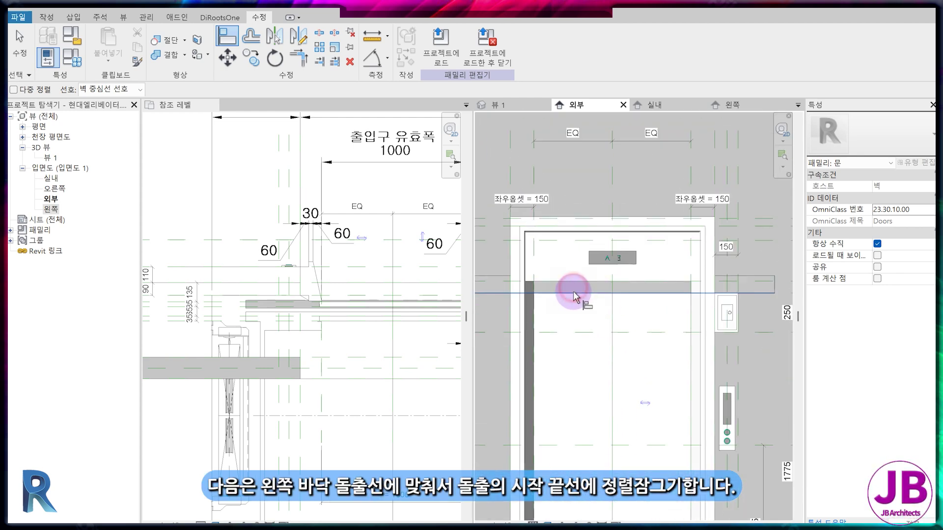
scroll(552, 448, "down", 2)
scroll(519, 325, "down", 2)
key("Escape")
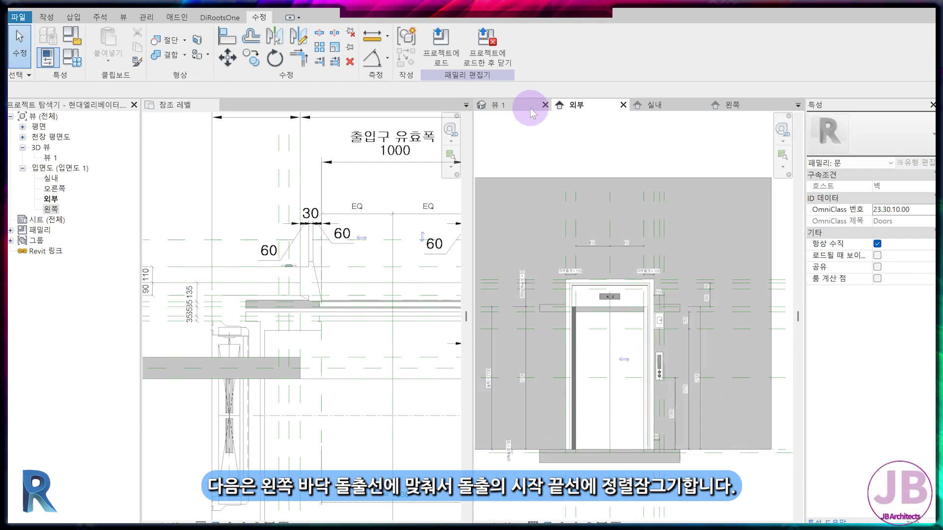
Examine the floor support and the upper and lower panel angles from the front and the back in 3D
left_click(524, 104)
middle_click_drag(618, 466, 621, 401)
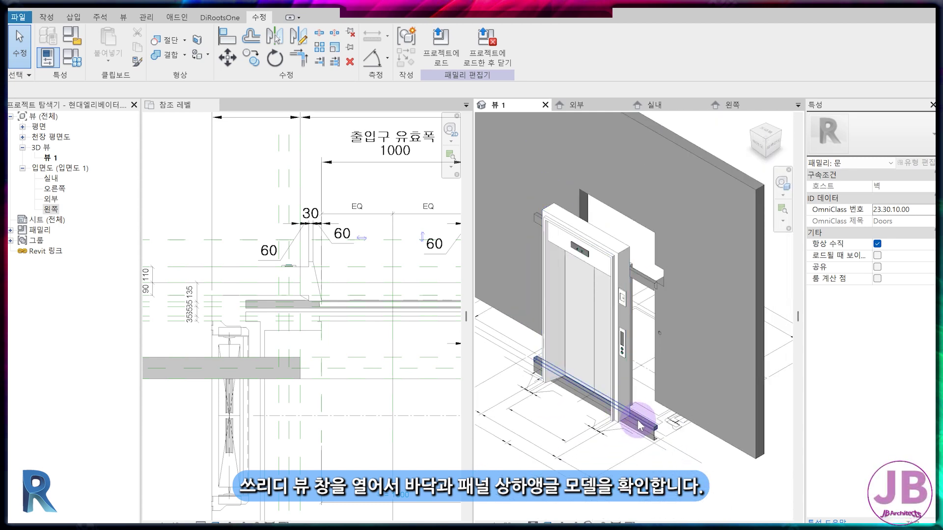
middle_click_drag(638, 435, 415, 393, "shift")
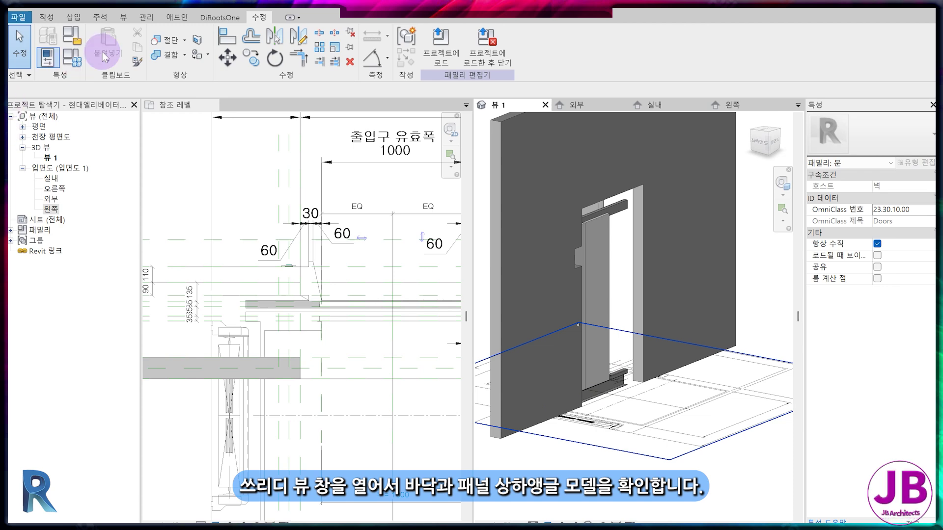
Set the family's 위치 parameter to 0 and inspect the door, floor support and angles from both sides in 3D
left_click(71, 58)
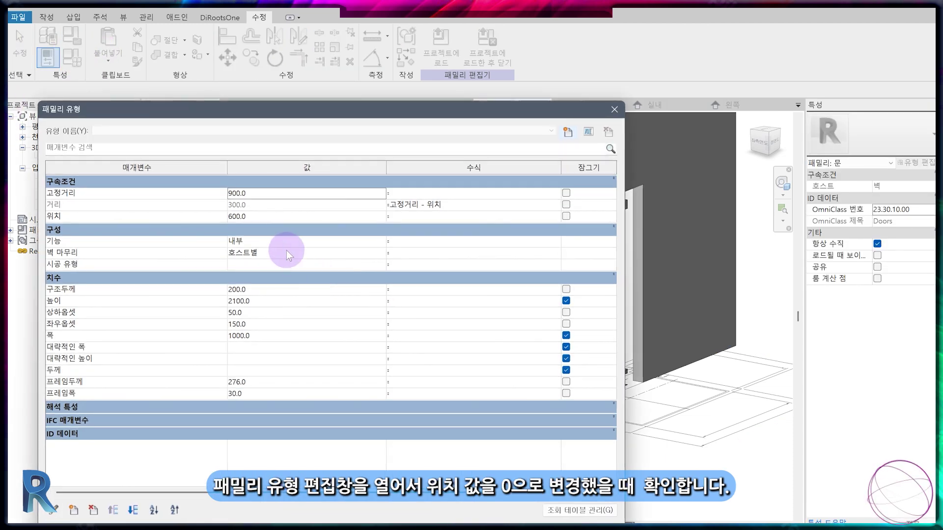
left_click(278, 220)
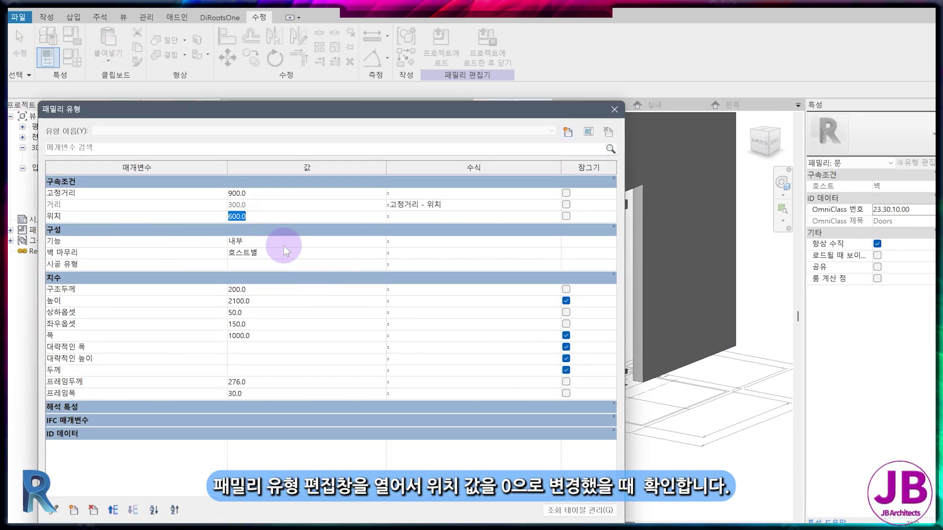
type("0")
key("Return")
key("Return")
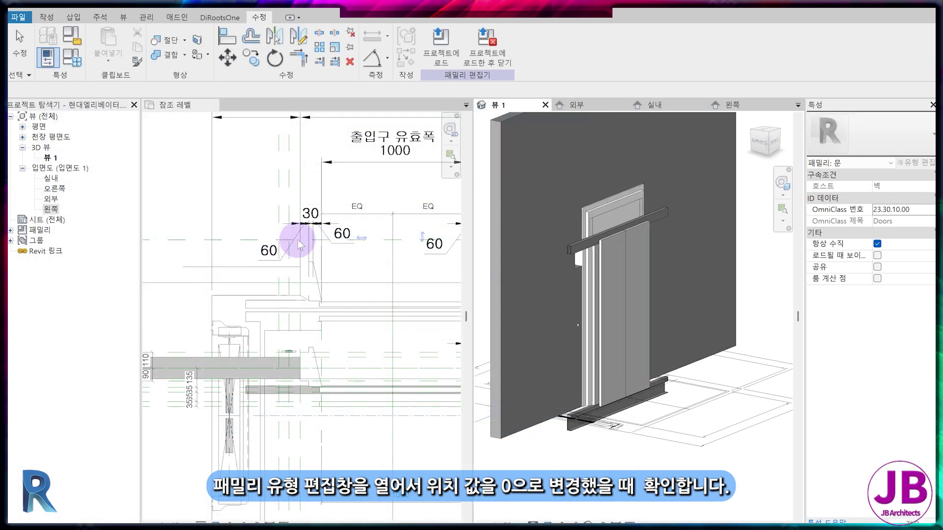
scroll(568, 291, "up", 4)
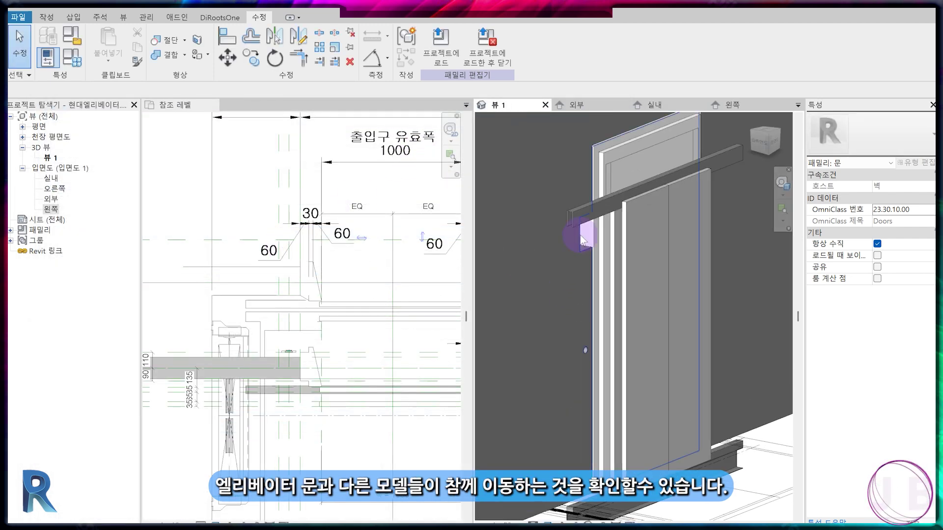
scroll(589, 518, "down", 4)
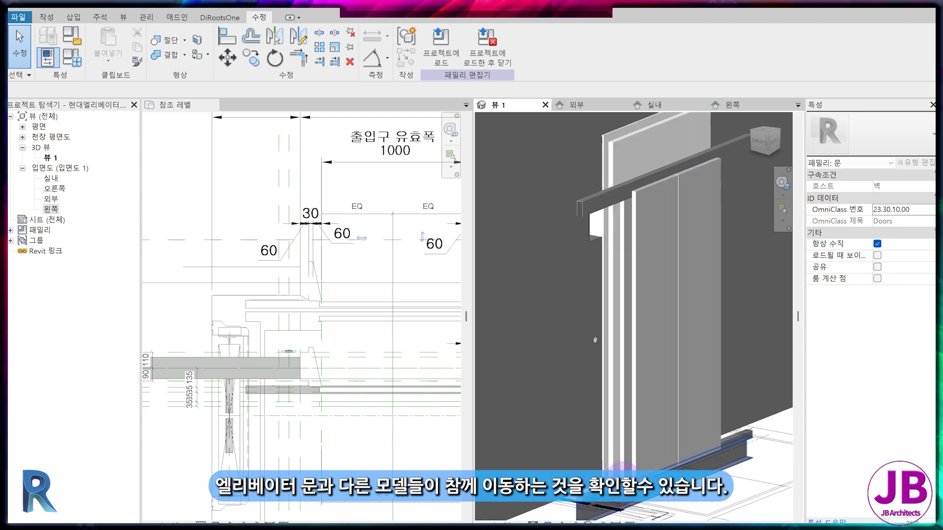
left_click(341, 417)
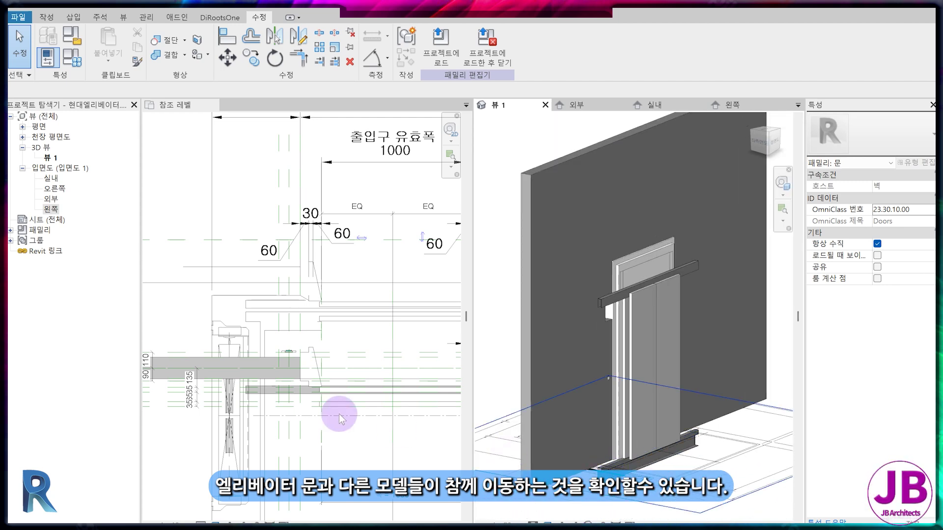
middle_click_drag(486, 445, 651, 464, "shift")
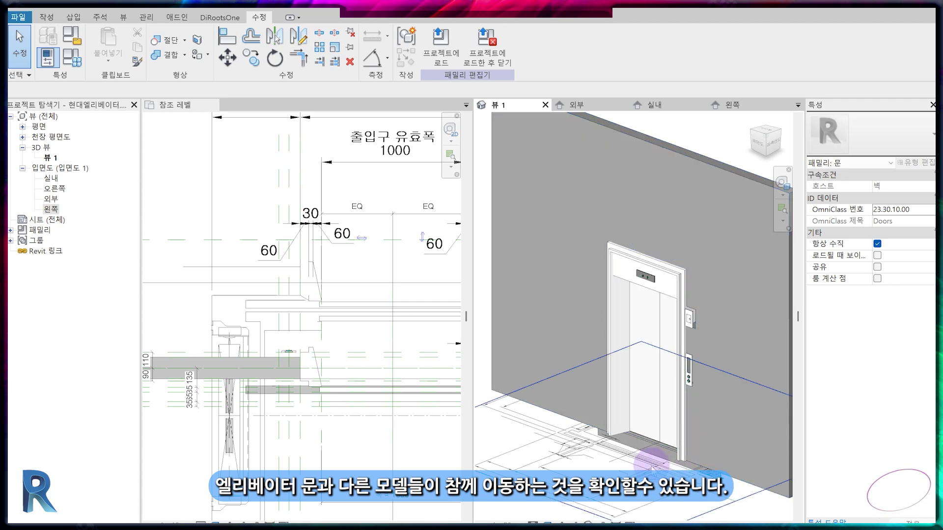
scroll(651, 464, "up", 4)
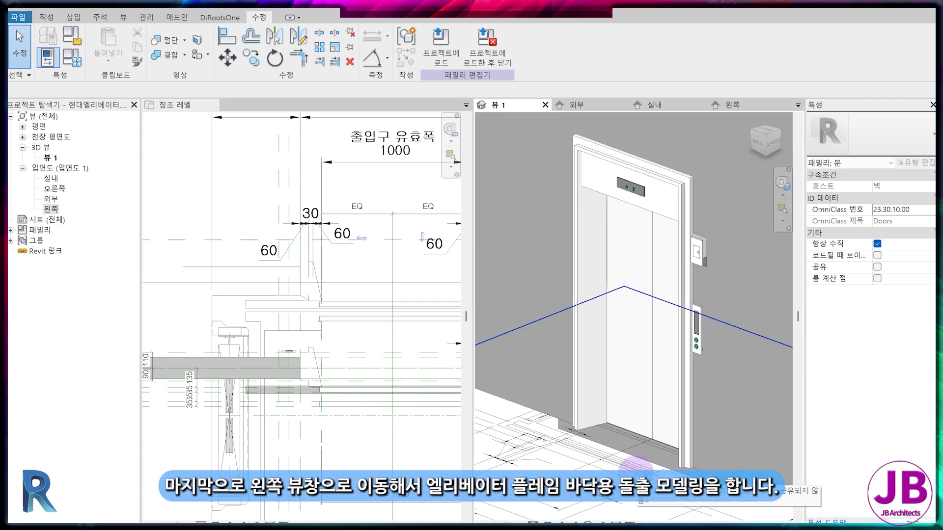
In the 왼쪽 elevation, extrude a rectangle about 272 mm by 50 mm below floor level, from the floor support to the frame's outer face
left_click(731, 104)
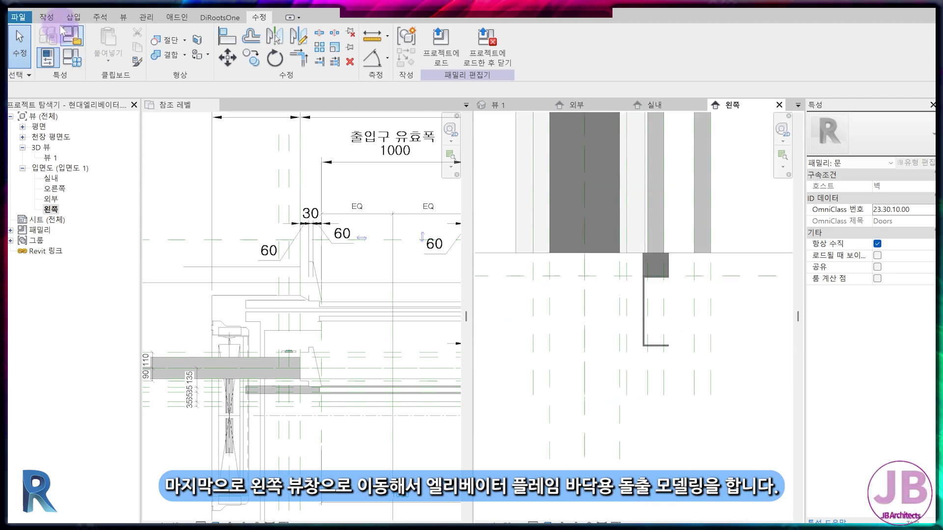
left_click(49, 17)
left_click(98, 47)
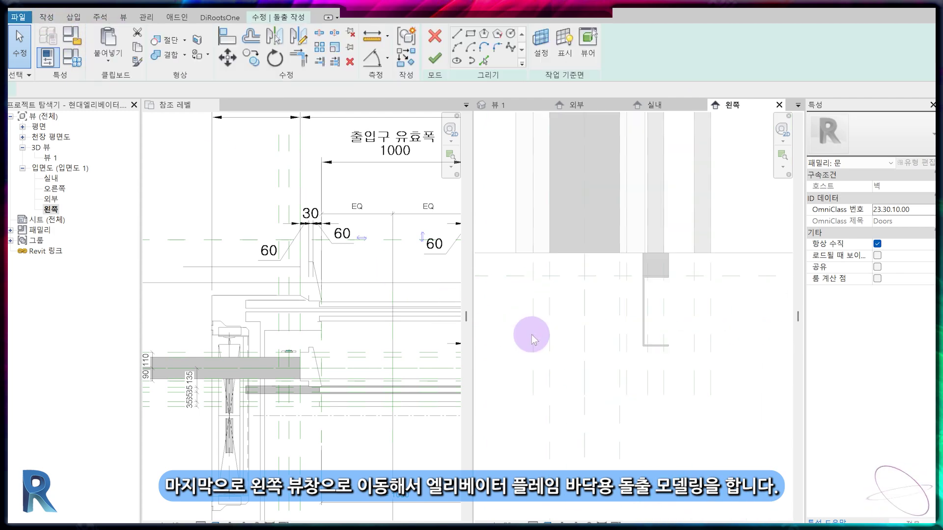
scroll(599, 320, "up", 3)
left_click(741, 239)
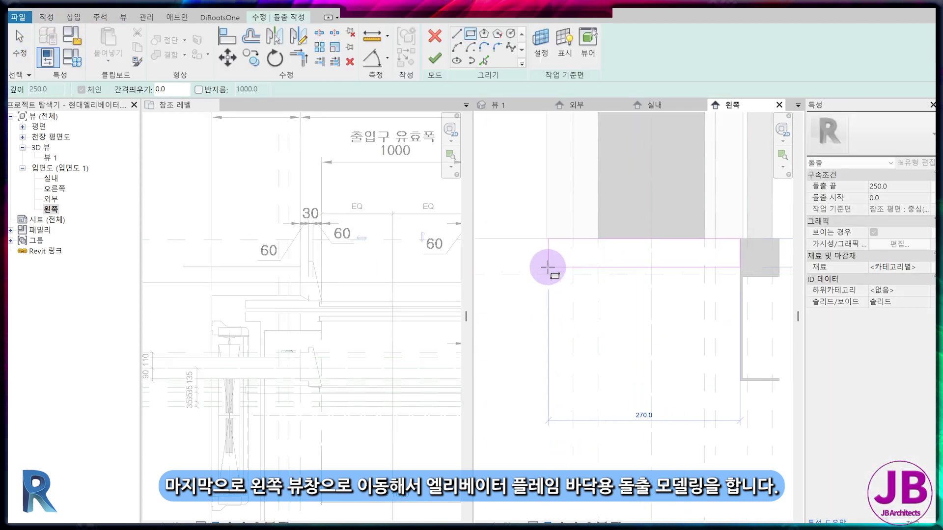
left_click(547, 274)
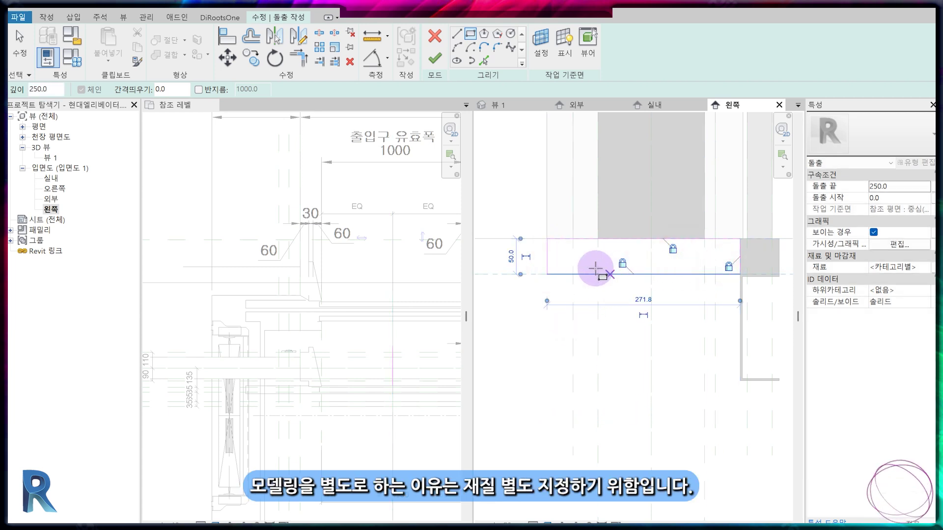
left_click(440, 59)
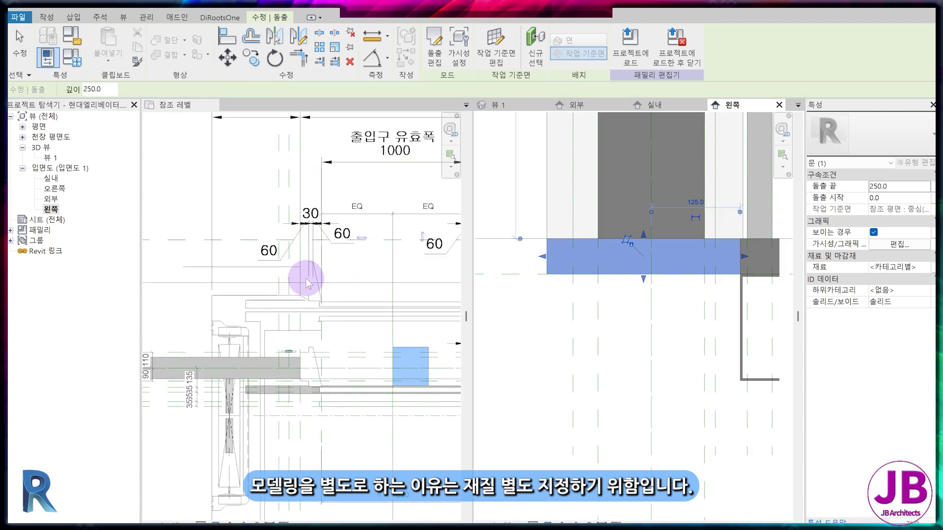
In the reference level plan, stretch the frame floor extrusion to the frame's outer ends, giving start -590 and end 590
scroll(305, 274, "down", 3)
scroll(336, 311, "up", 5)
scroll(278, 295, "up", 2)
left_click_drag(284, 217, 349, 222)
middle_click_drag(262, 243, 381, 254)
left_click_drag(341, 235, 210, 231)
scroll(210, 221, "down", 1)
left_click(202, 193)
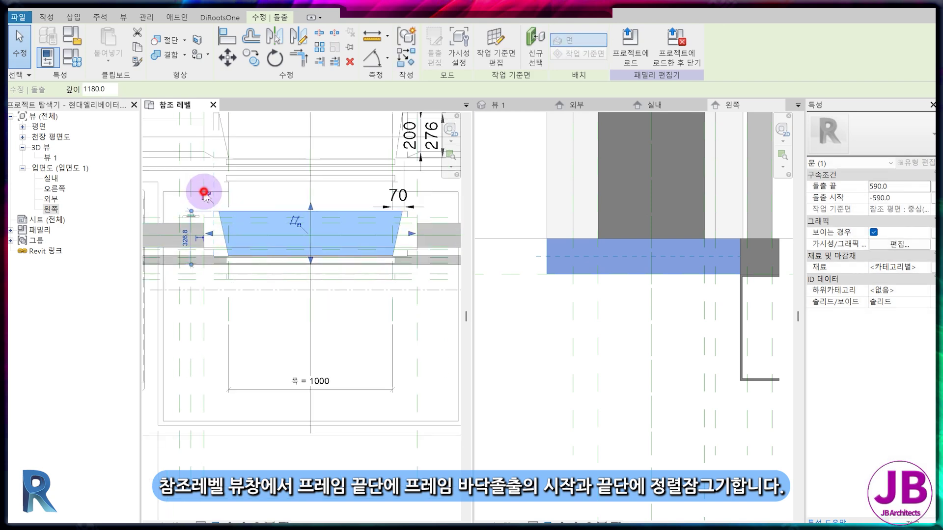
key("Escape")
In the 3D view, assign the #프레임 material to the frame floor extrusion
left_click(508, 105)
left_click(619, 450)
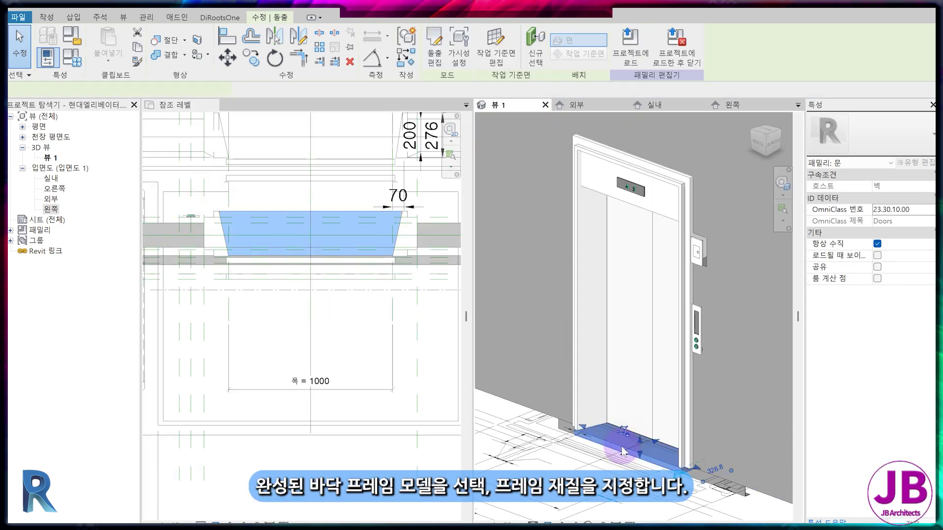
left_click(926, 268)
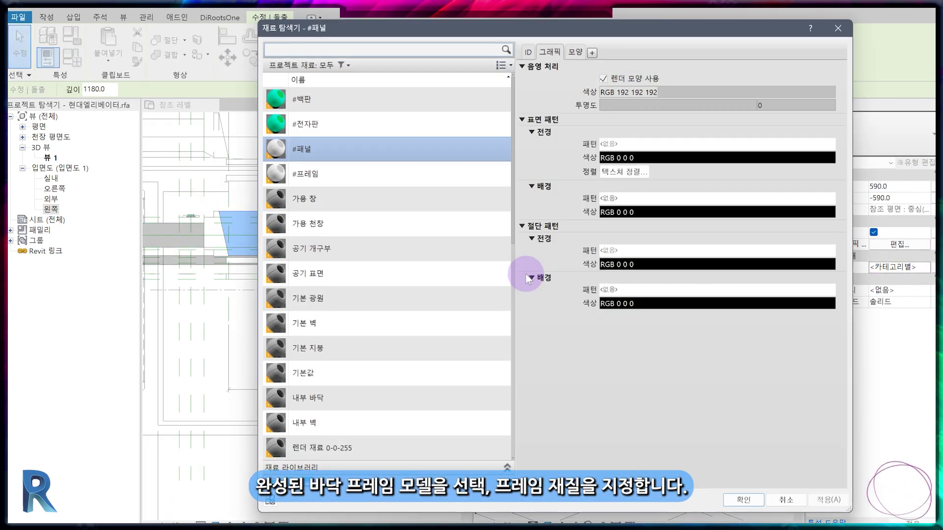
left_click(314, 175)
left_click(742, 501)
key("Escape")
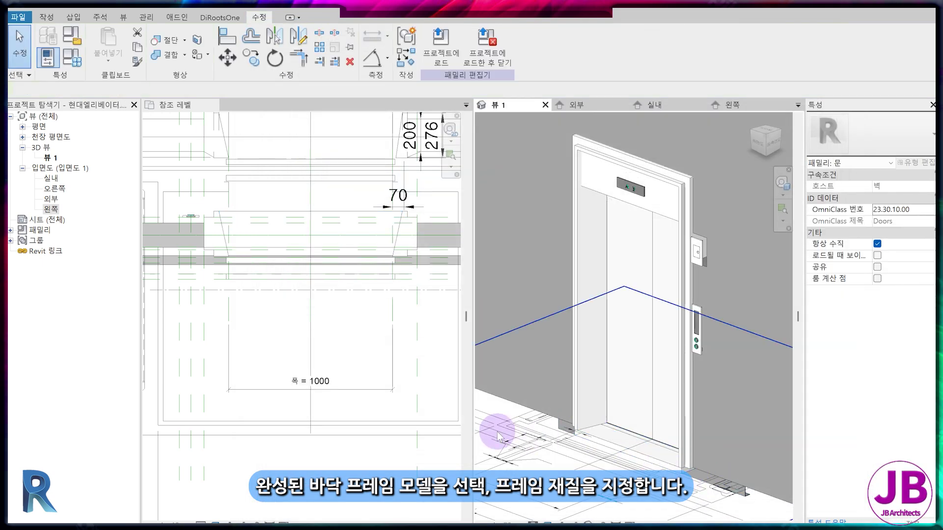
Reset temporary hiding and examine the completed door model in 3D and in the 외부 and 왼쪽 elevations
key("h")
key("r")
scroll(497, 432, "down", 2)
middle_click_drag(497, 432, 558, 499, "shift")
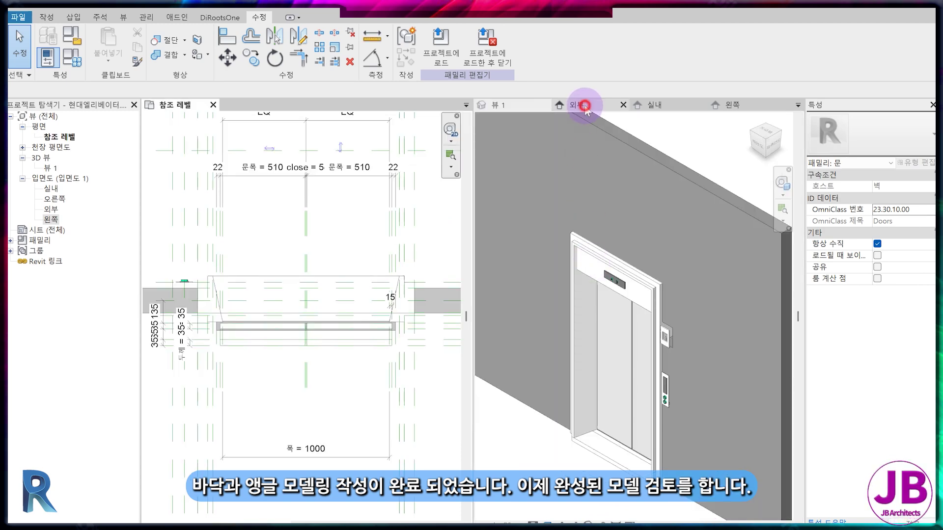
left_click(584, 106)
scroll(614, 378, "down", 5)
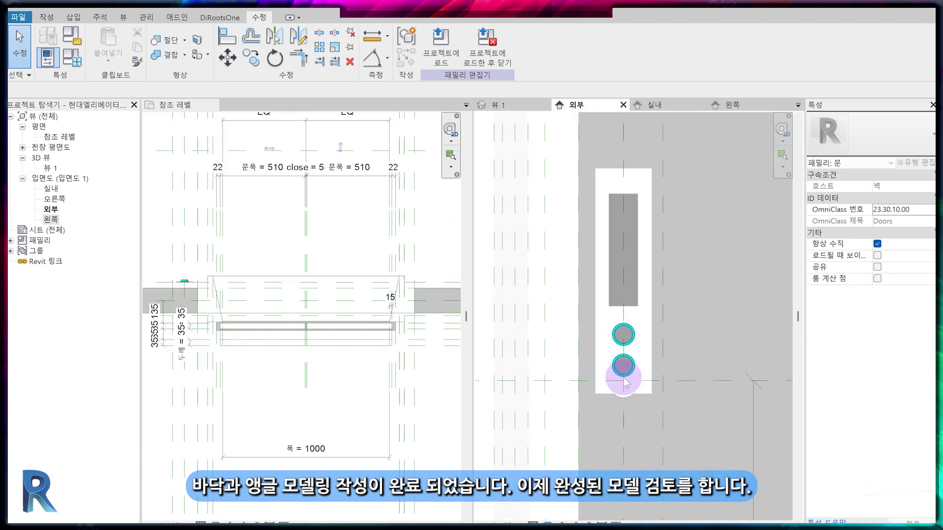
scroll(603, 385, "down", 4)
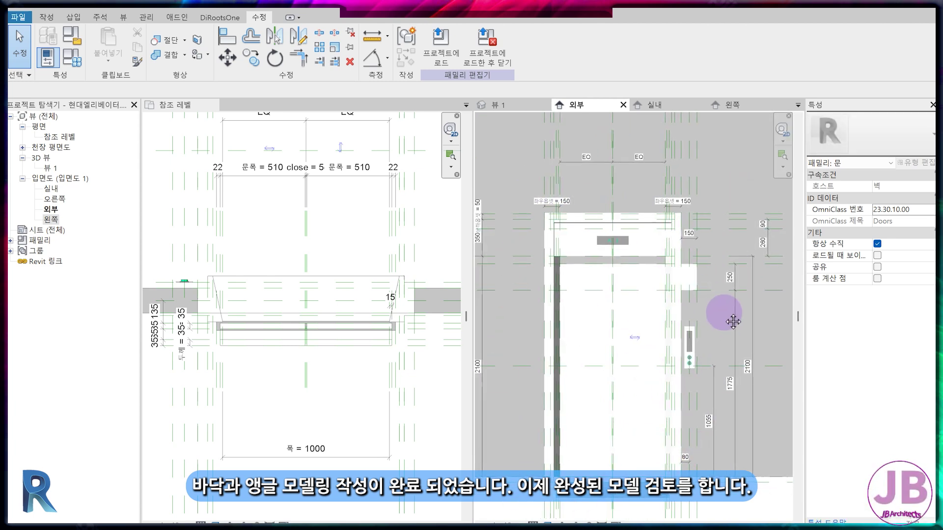
scroll(735, 315, "down", 3)
middle_click_drag(736, 321, 720, 320)
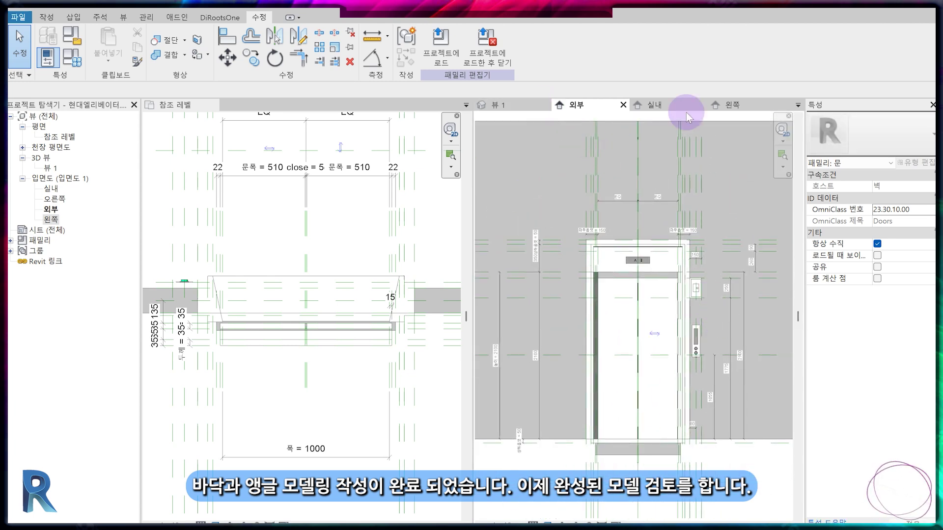
left_click(735, 106)
scroll(655, 351, "up", 4)
mouse_move(655, 351)
middle_mouse_down()
mouse_move(665, 201)
mouse_move(678, 507)
middle_mouse_up()
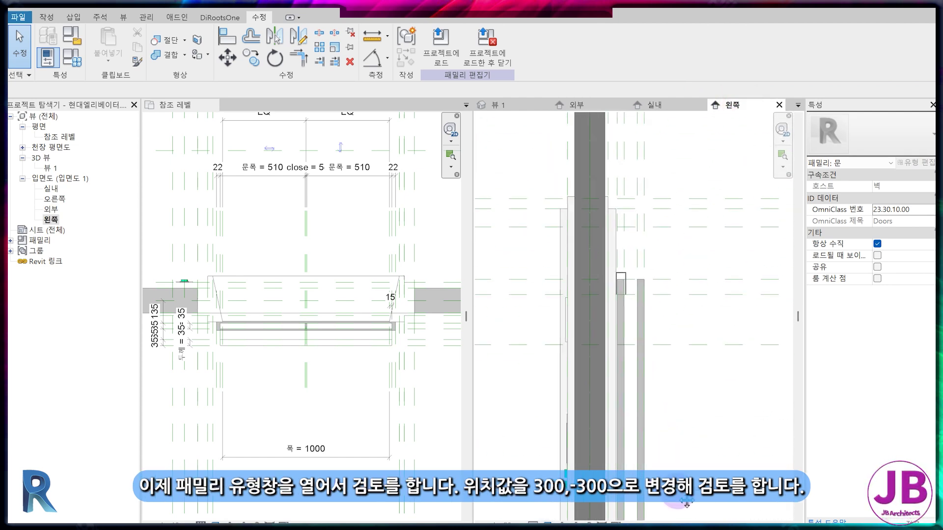
scroll(675, 441, "down", 4)
middle_click_drag(677, 395, 671, 290)
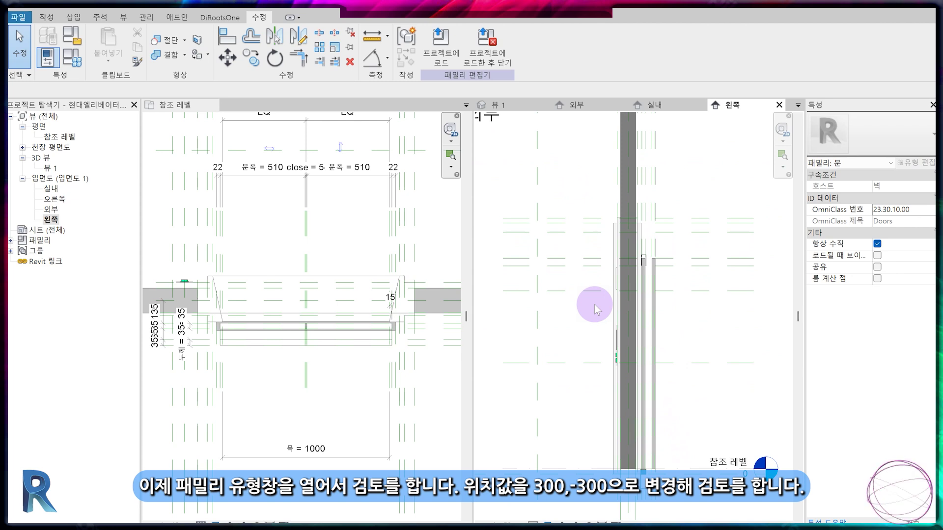
Test the door's movement by setting the 위치 parameter to -300 in the family types
left_click(73, 59)
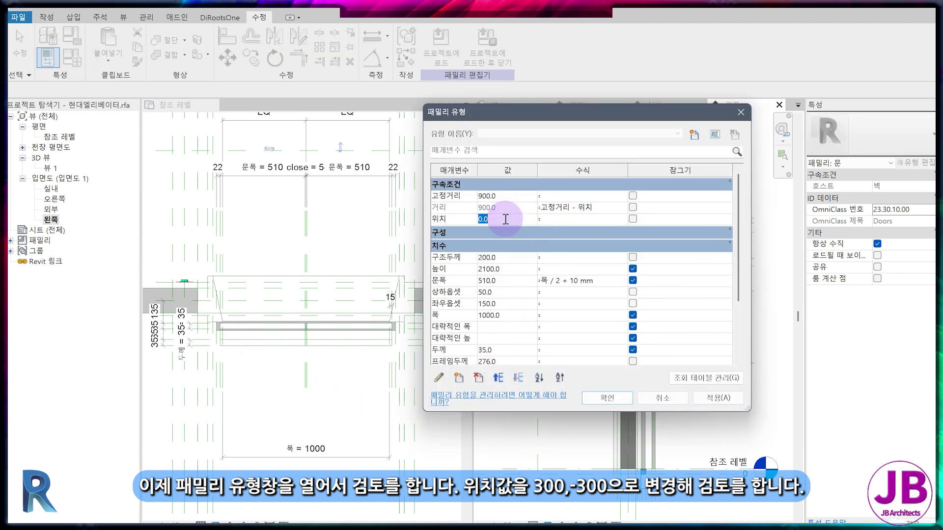
key("Return")
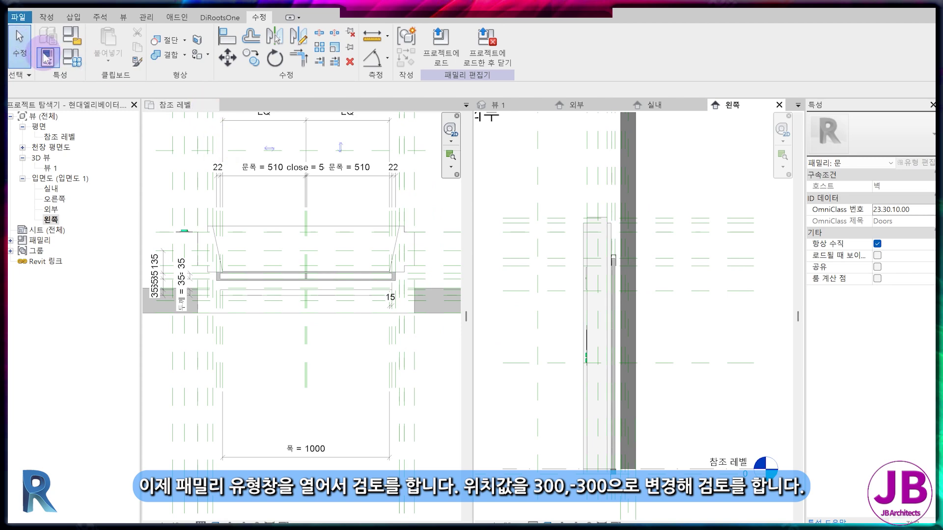
left_click(66, 60)
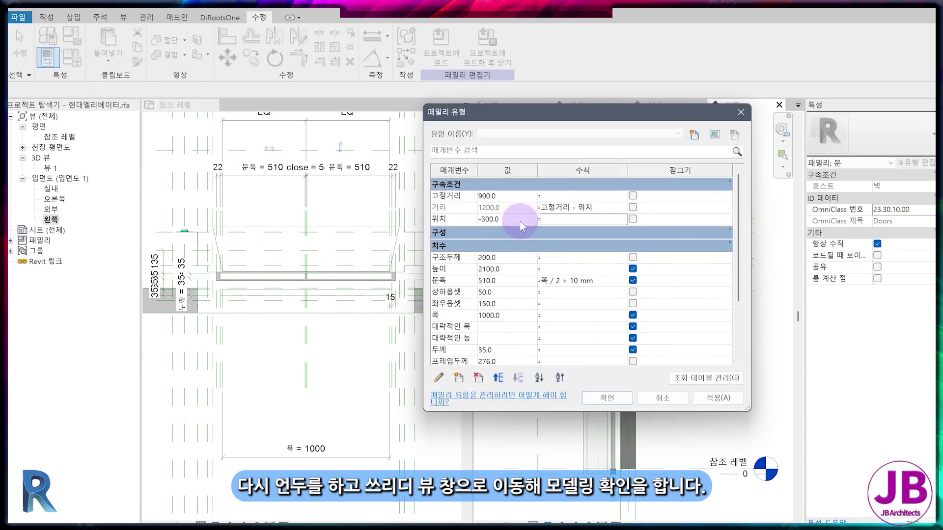
key("Return")
Undo the 위치 parameter test and show the finished door in the 3D view
key("ctrl+z")
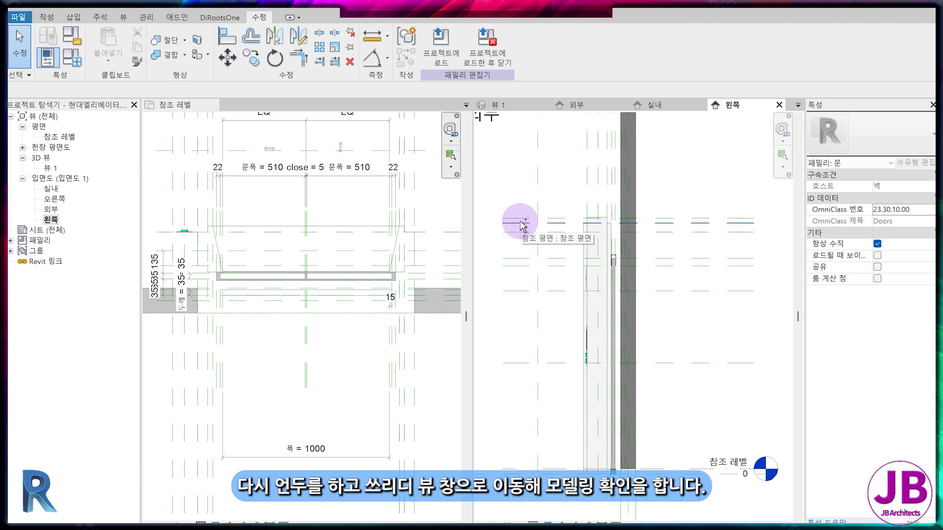
key("ctrl+z")
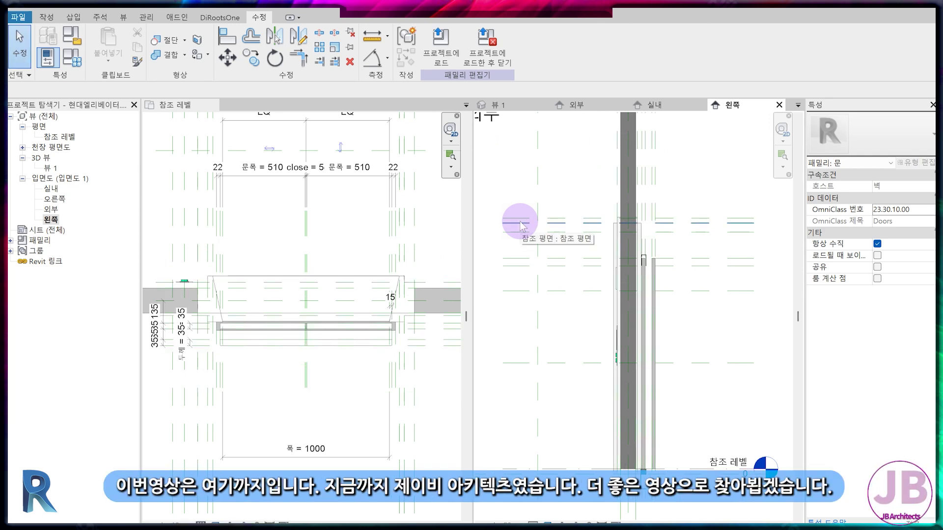
left_click(518, 107)
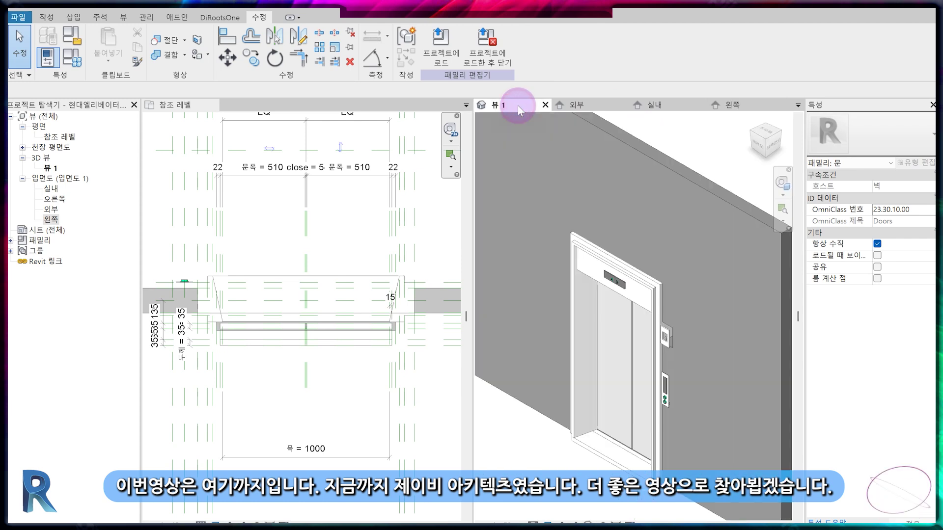